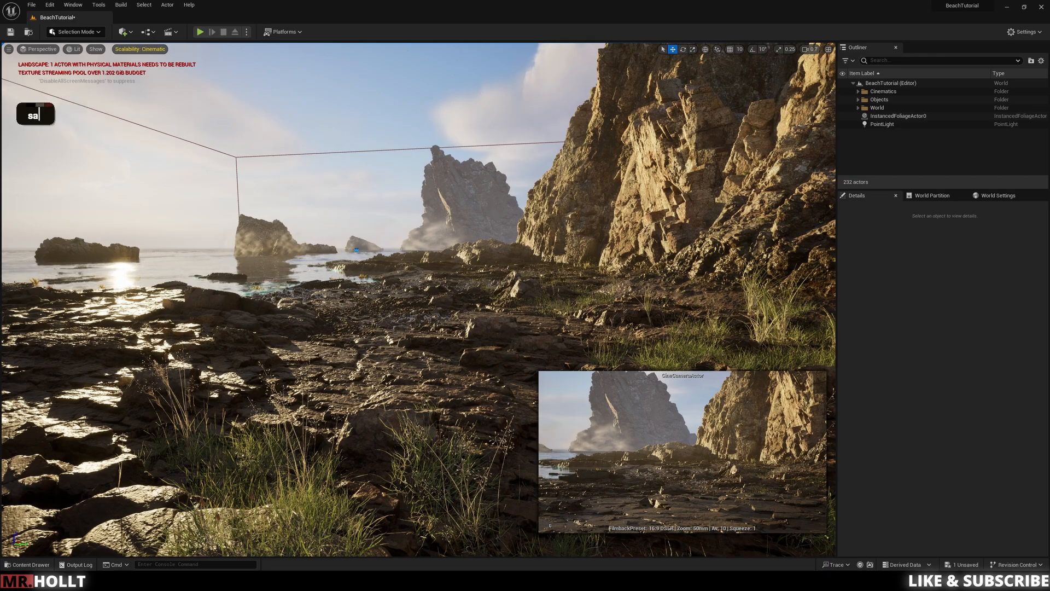
key(w)
key(w)
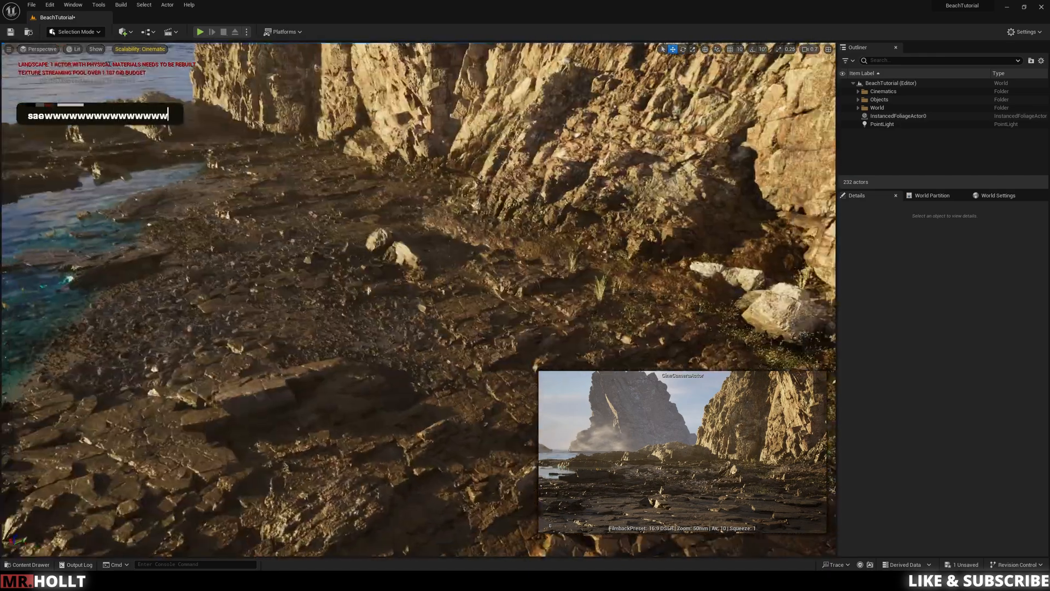
key(a)
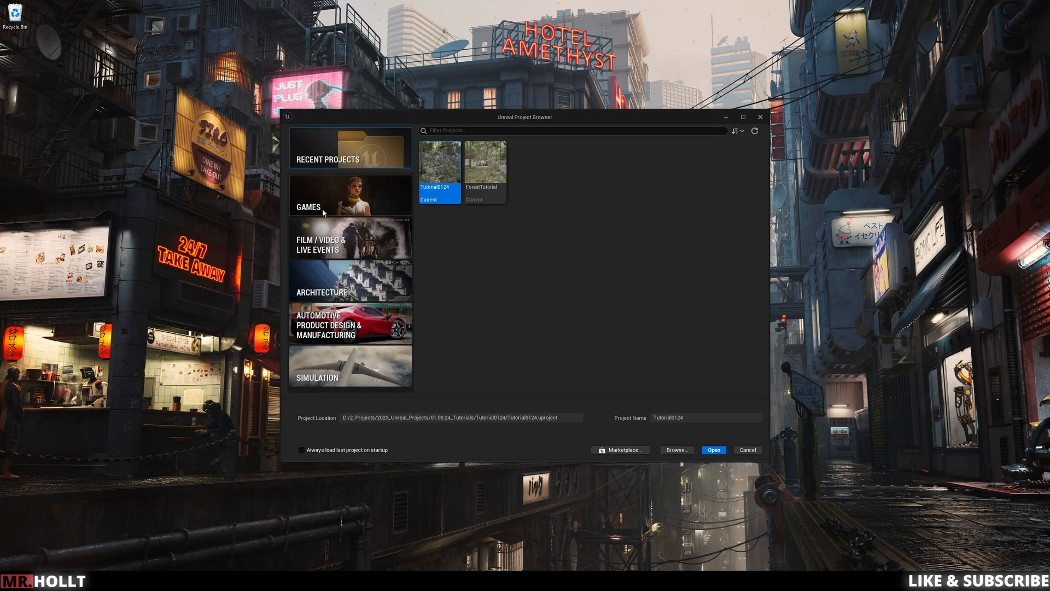
Step: Set up a new Games project named BeachTutorial in the folder D:\2. Projects\2024_Unreal_Projects\05.06.24_Beach Tutorial
click(351, 195)
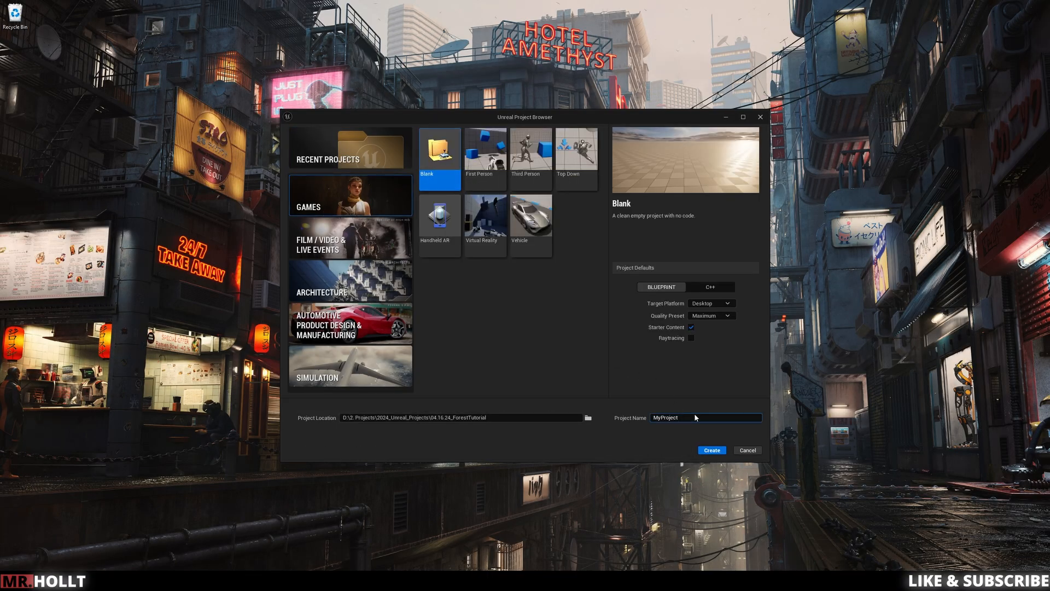
drag(682, 419, 643, 421)
text(04)
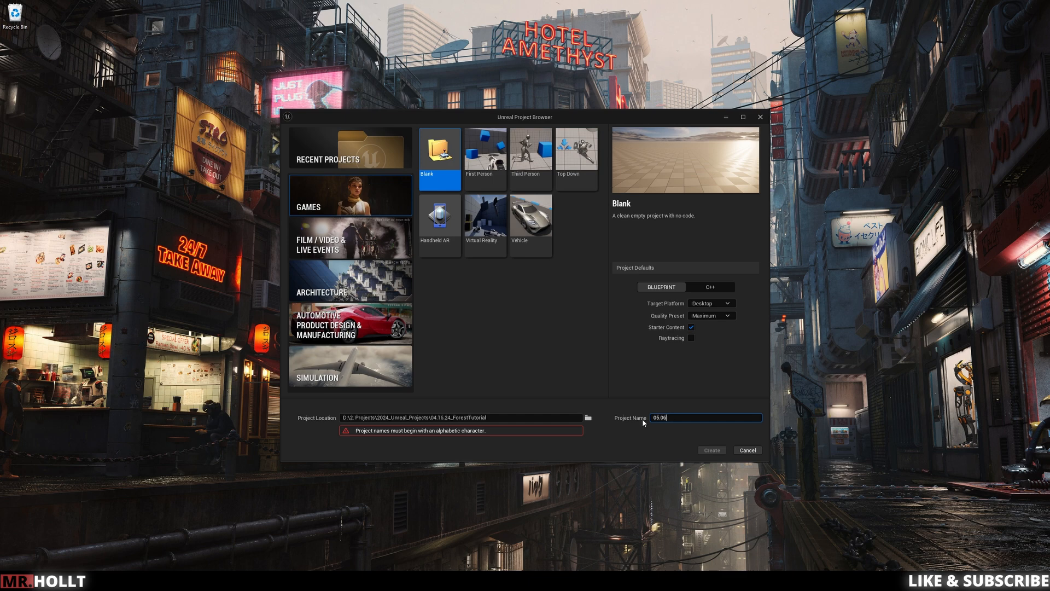
key(BackSpace)
key(BackSpace)
key(BackSpace)
key(BackSpace)
text(Beach)
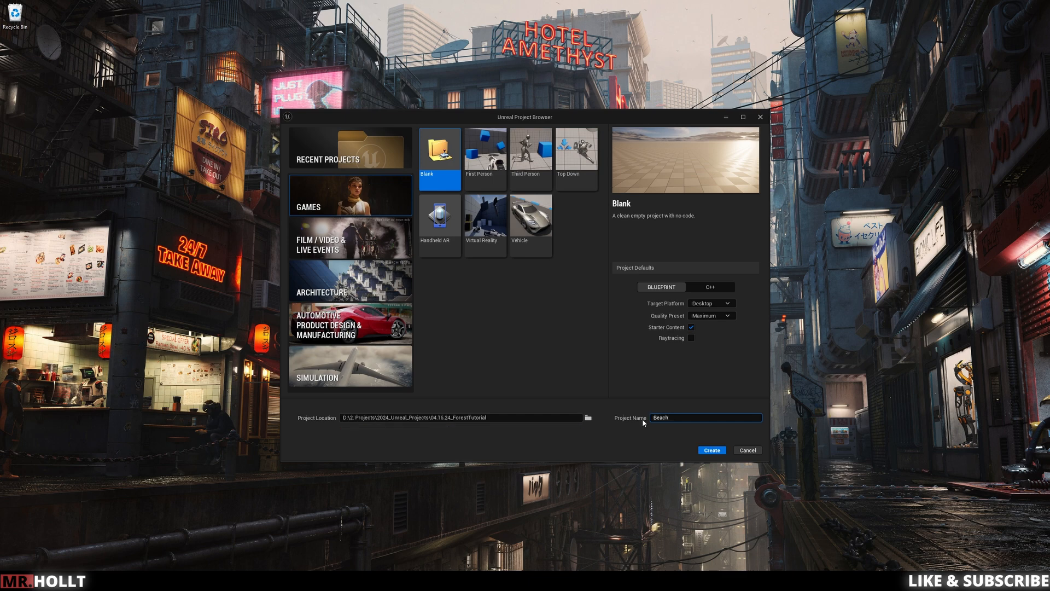
text(Tutorial)
click(589, 418)
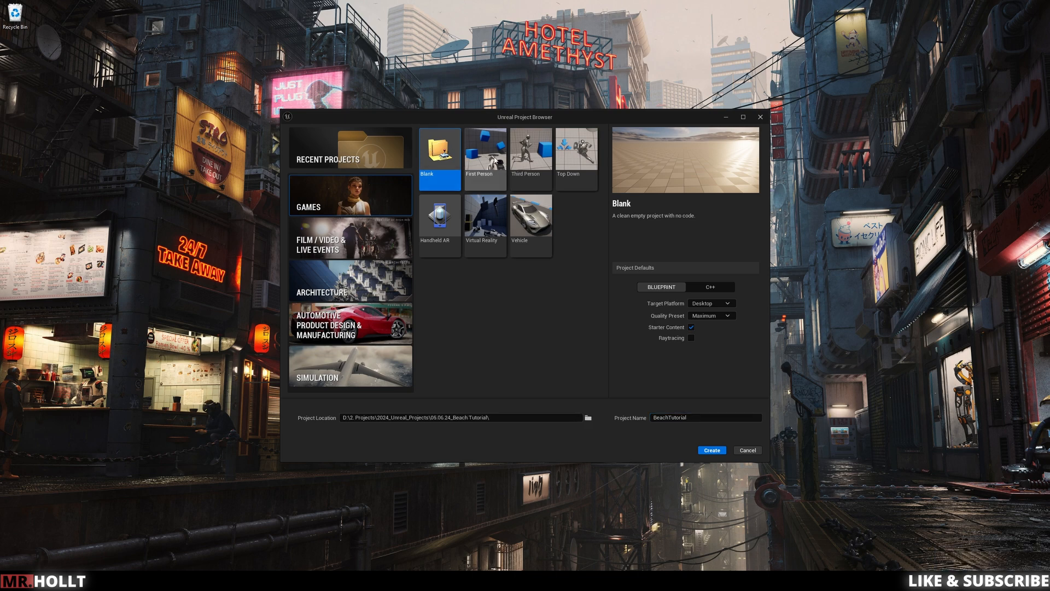
Step: Choose the Third Person template, enable raytracing, and create the project
click(525, 155)
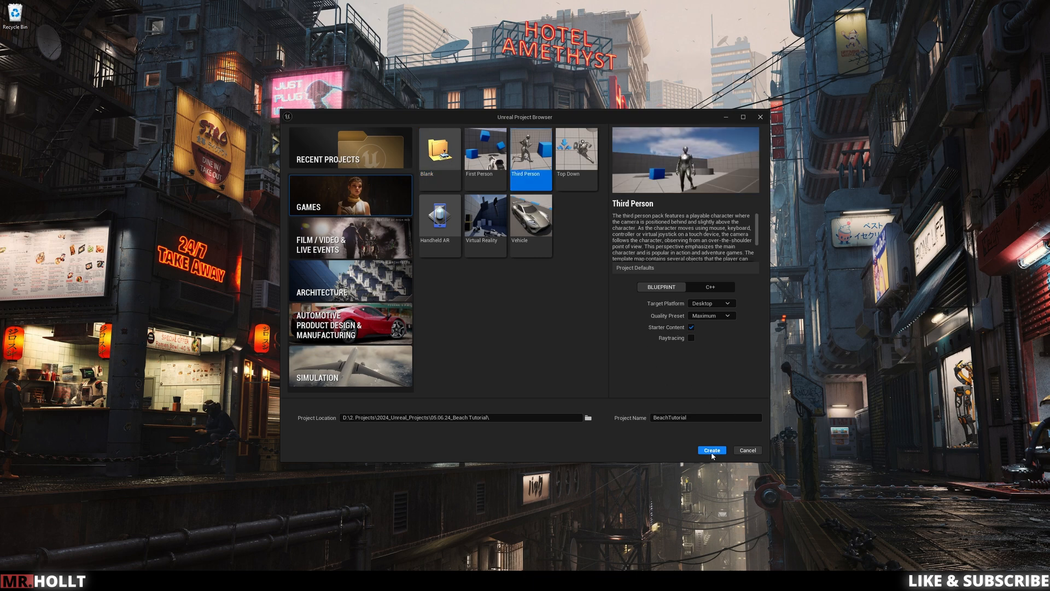
click(692, 337)
click(712, 450)
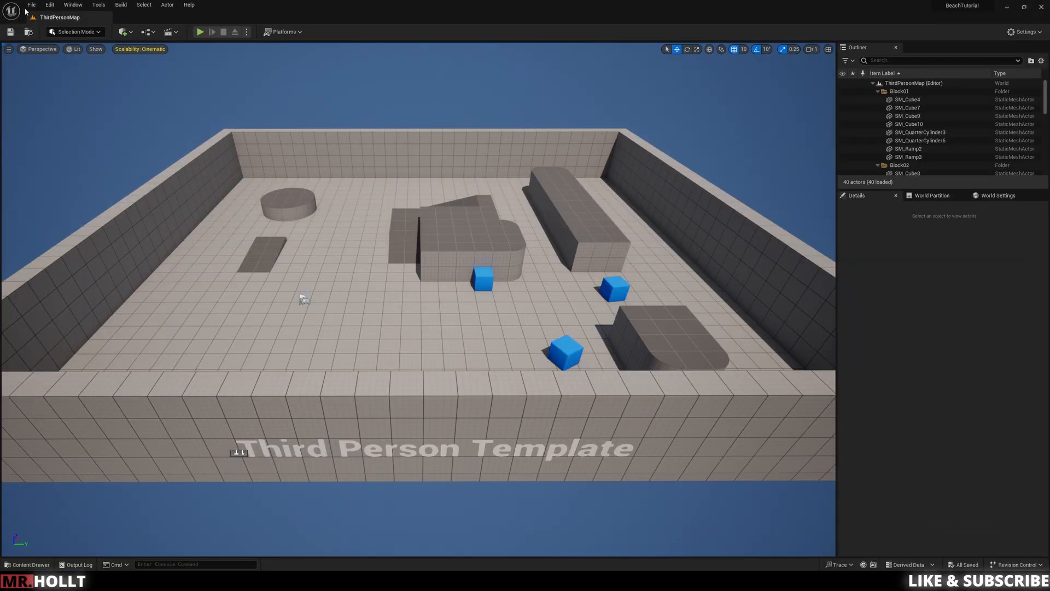
Step: Create a new level asset in the project's Content folder
key(ctrl+space)
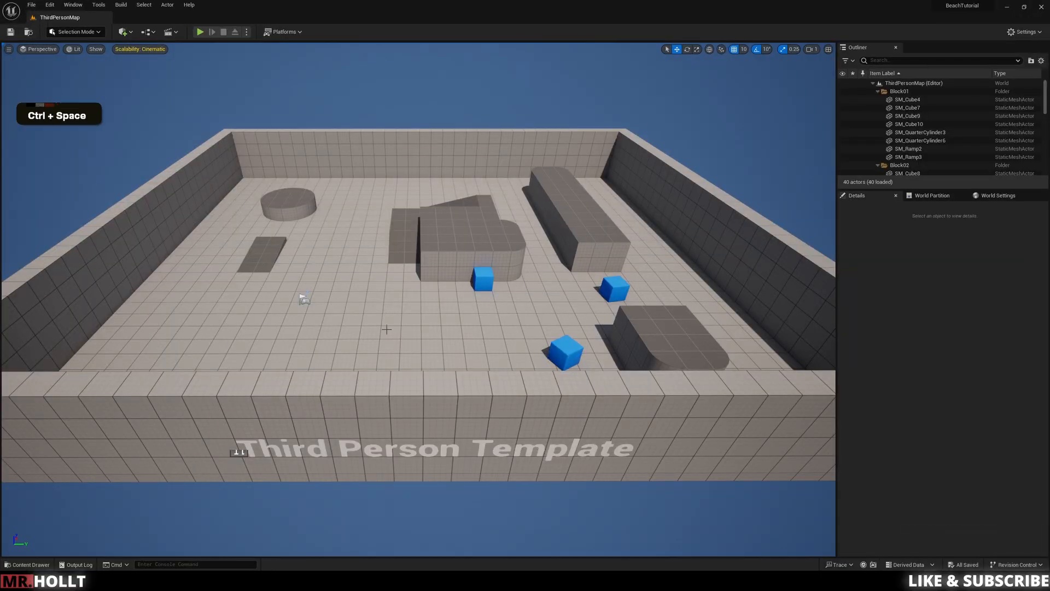
click(386, 328)
key(ctrl+space)
key(ctrl+space)
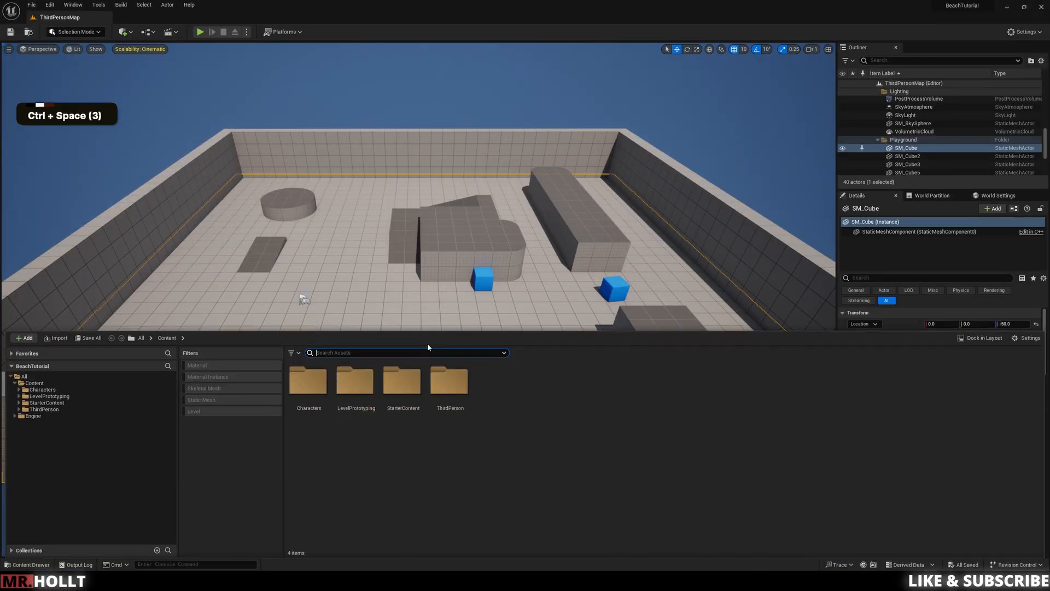
right_click(507, 382)
click(542, 160)
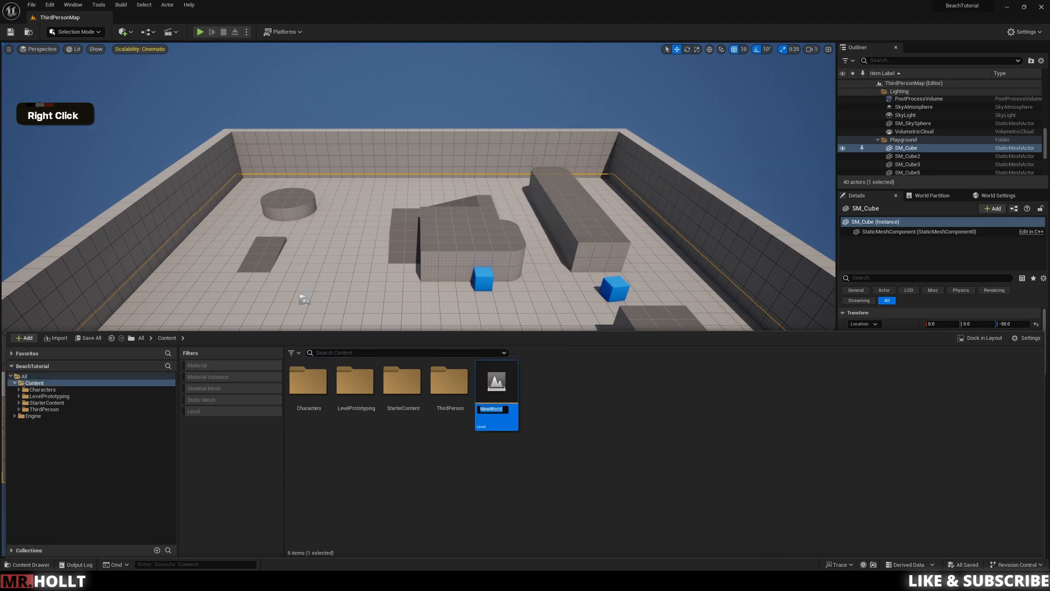
Step: Name the new level BeachTutorial
key(BackSpace)
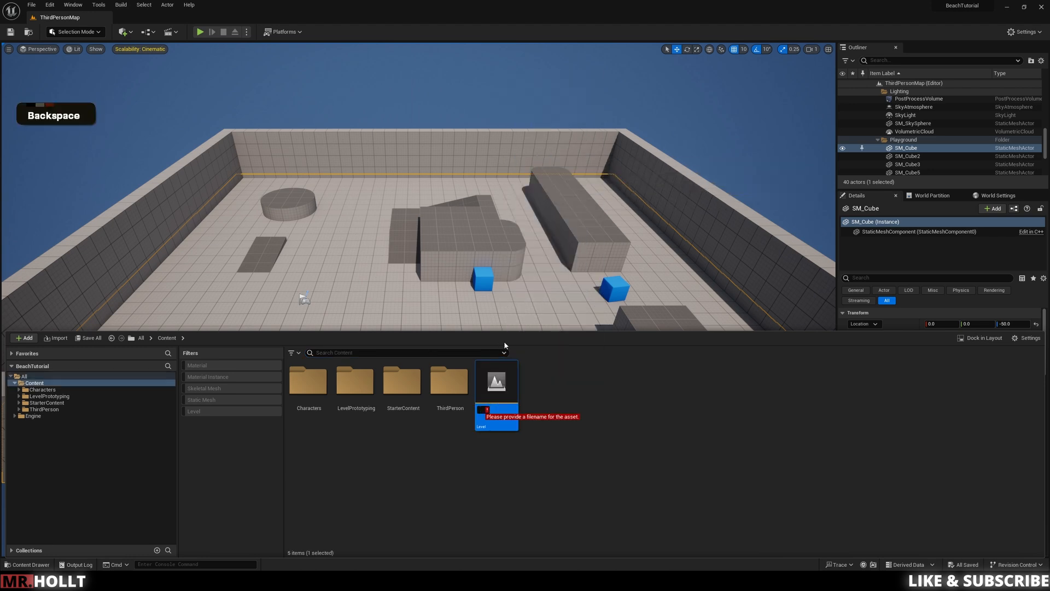
text(Beach)
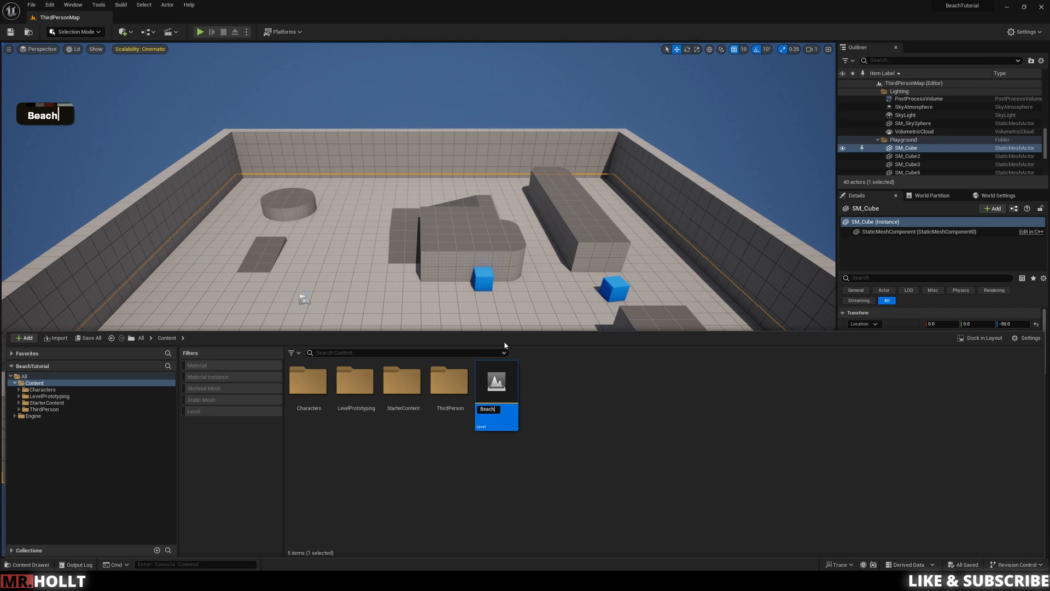
text(Tut)
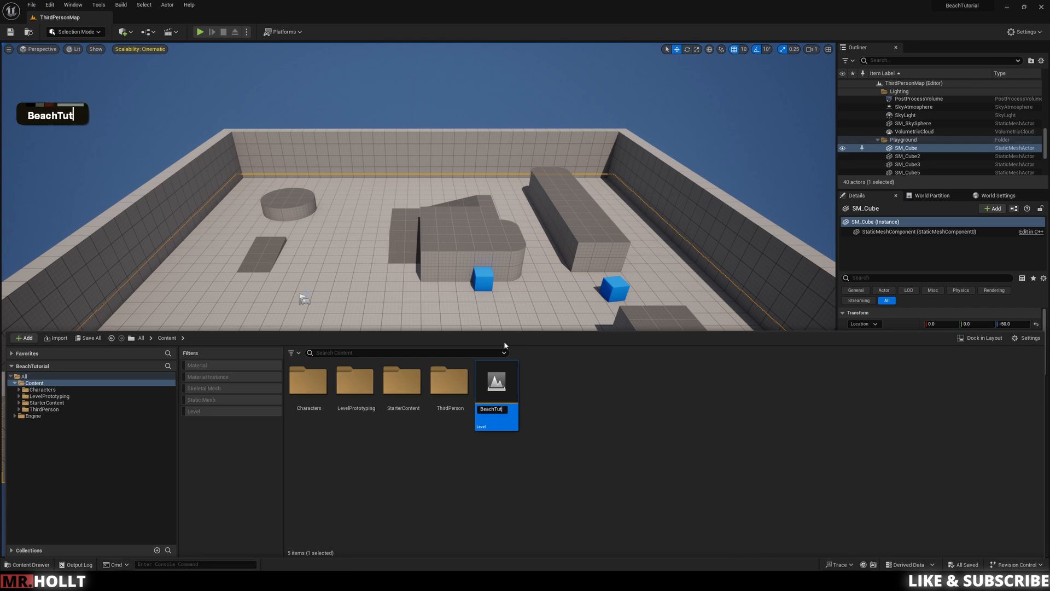
text(oiral)
key(BackSpace)
key(BackSpace)
key(BackSpace)
key(BackSpace)
text(rial)
key(Return)
Step: Open the BeachTutorial level, saving the level asset first
double_click(495, 383)
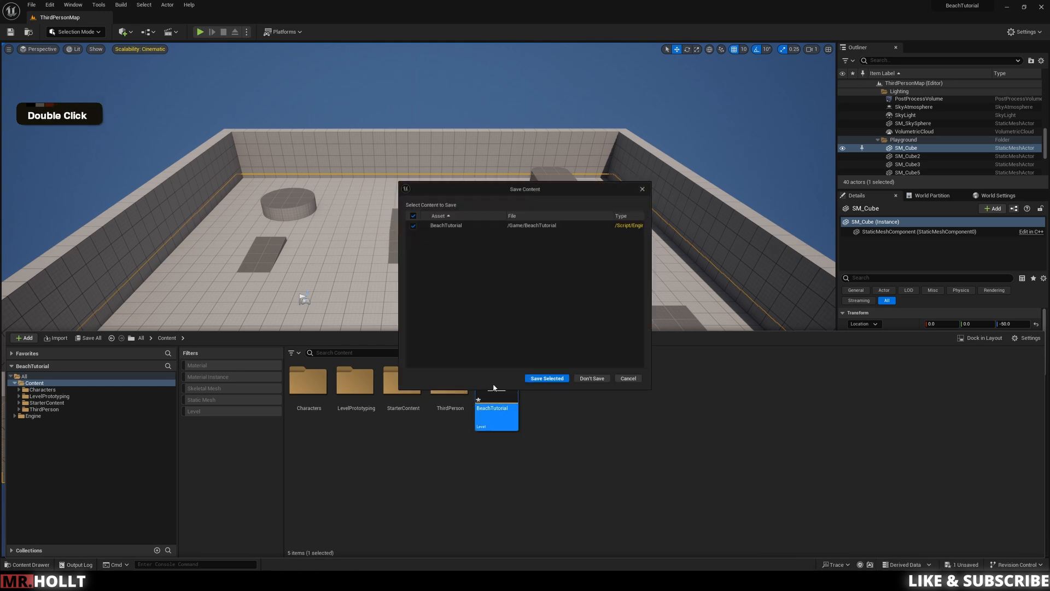
click(547, 383)
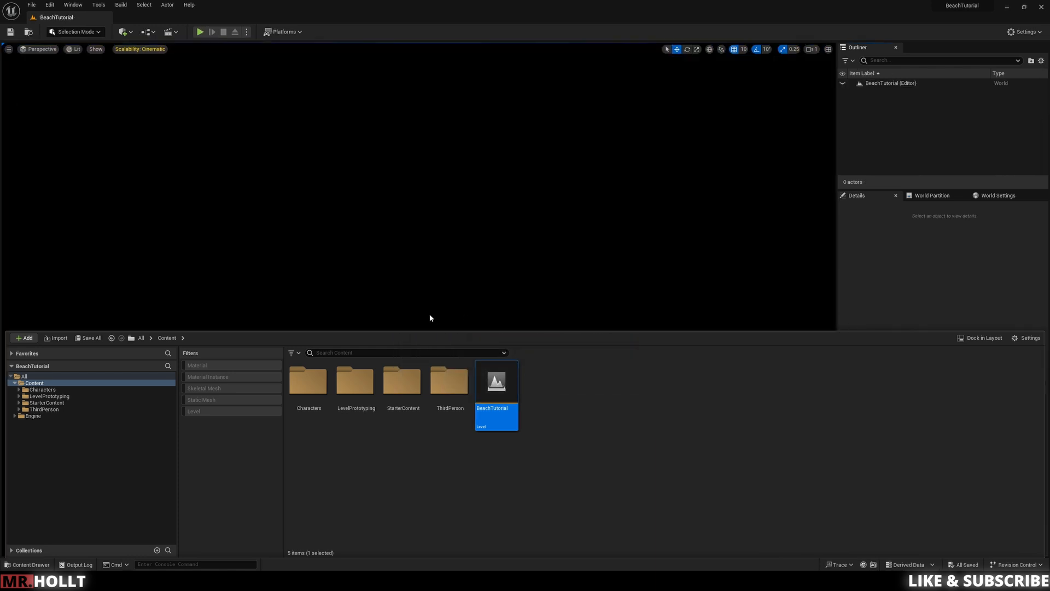
click(479, 291)
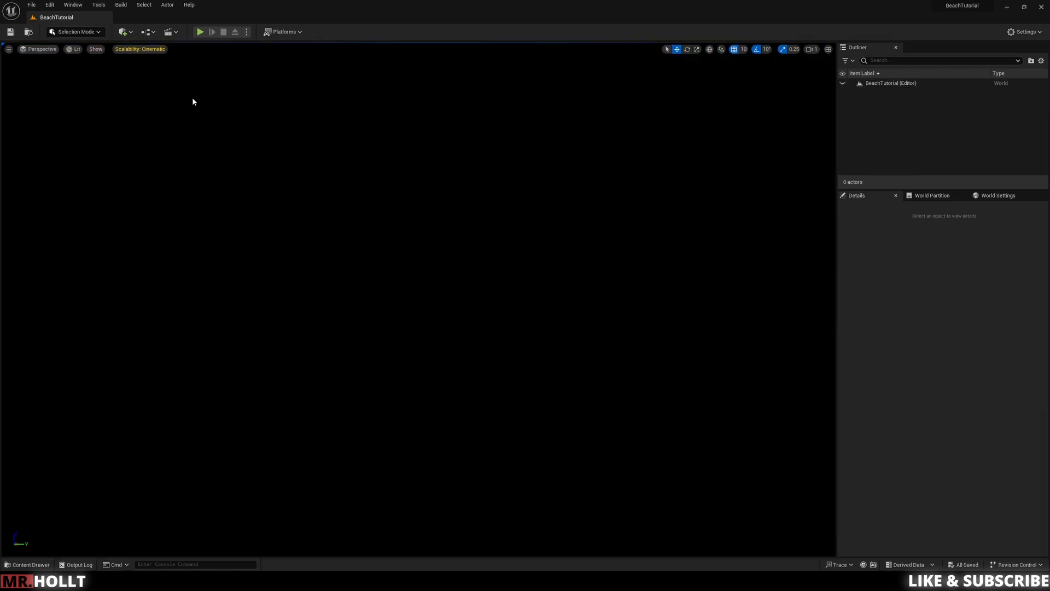
Step: Add a sky light, atmospheric light, sky atmosphere, volumetric cloud and height fog to the level with the Env. Light Mixer
click(72, 5)
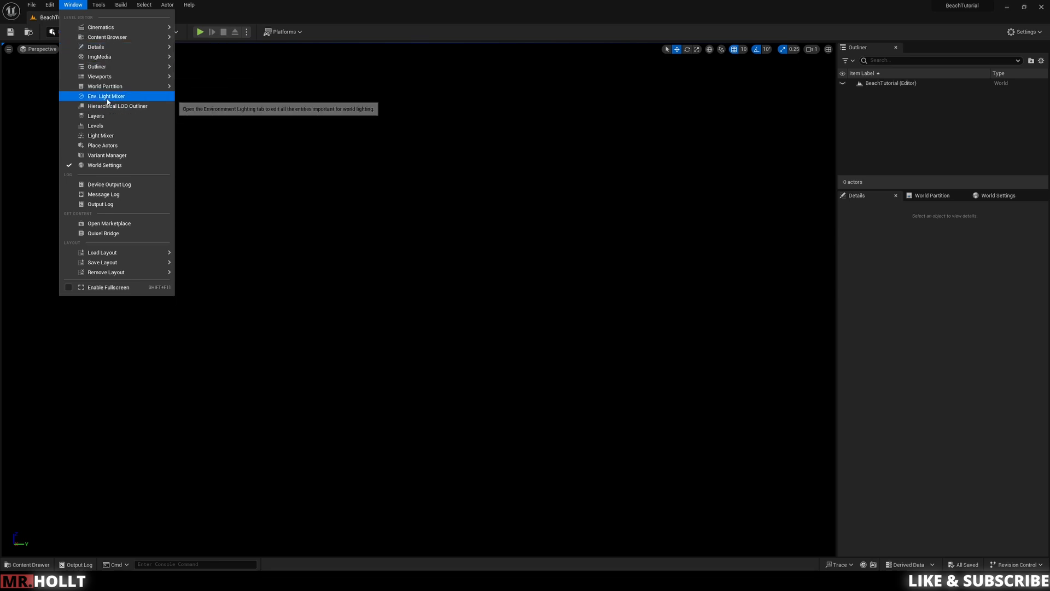
click(114, 98)
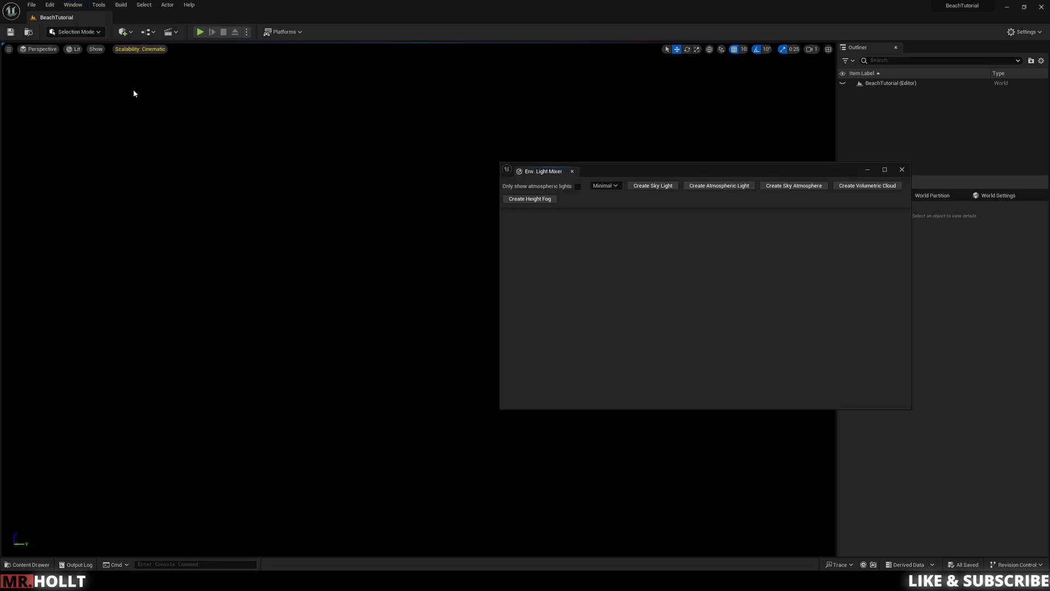
click(651, 187)
click(724, 186)
click(796, 186)
click(736, 186)
click(670, 186)
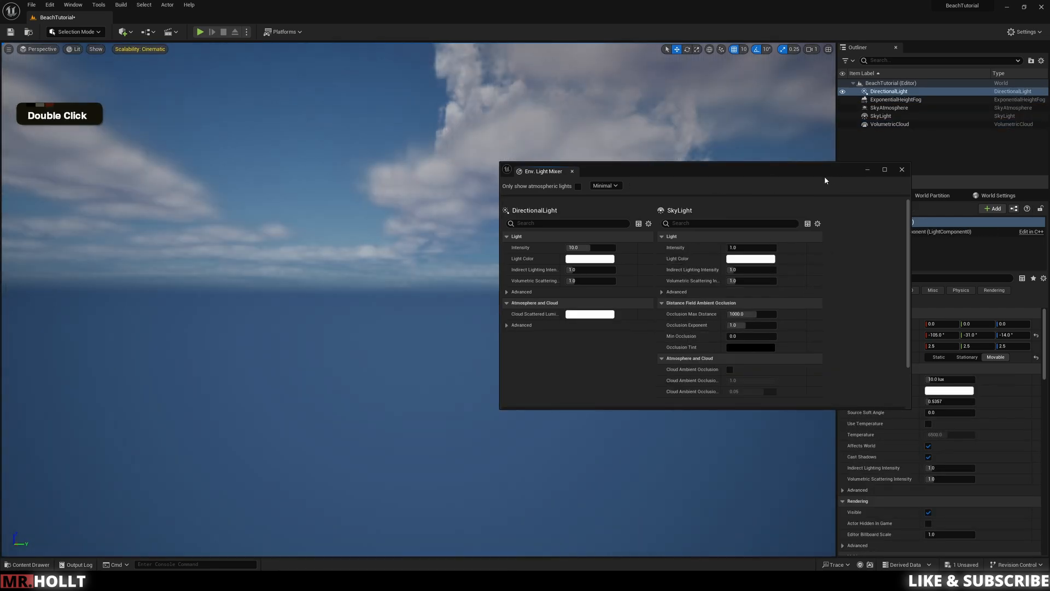
click(902, 169)
Step: Enable Volumetric Fog on the ExponentialHeightFog actor
right_drag(399, 248, 398, 290)
key(e)
key(s)
key(s)
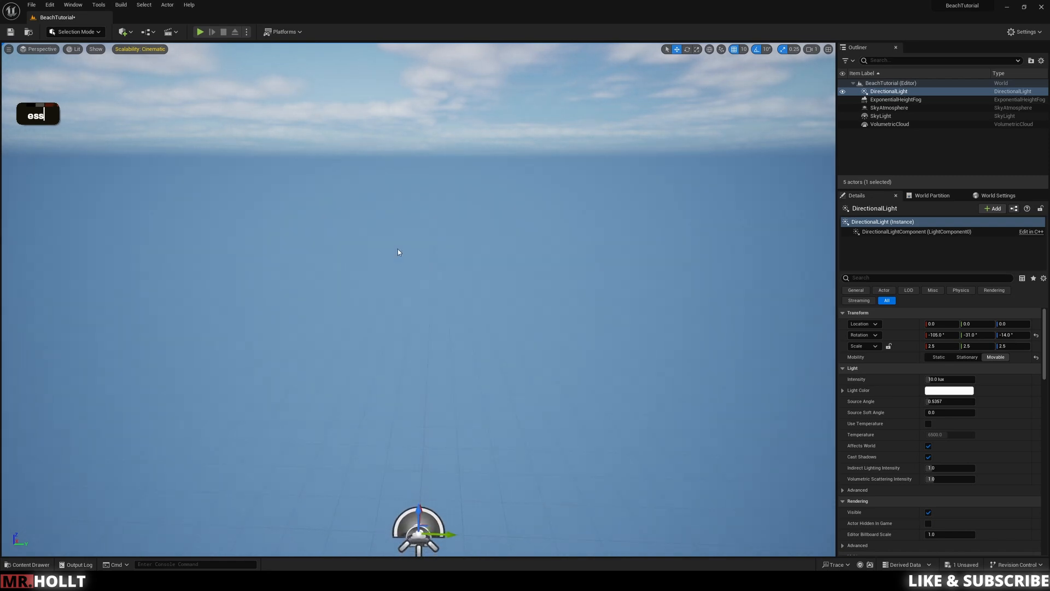
click(896, 99)
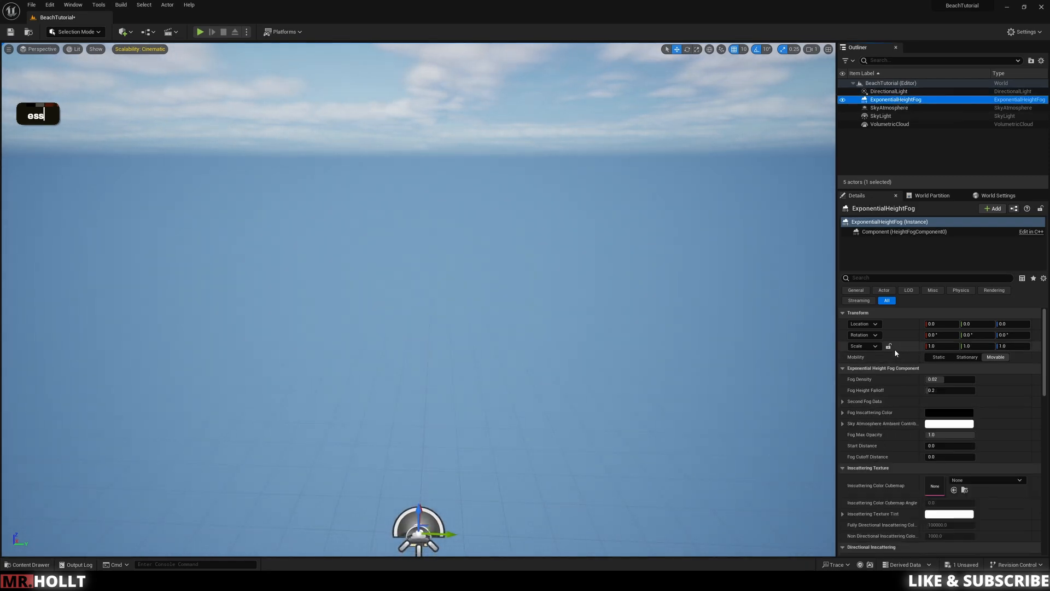
scroll(905, 464, down, 4)
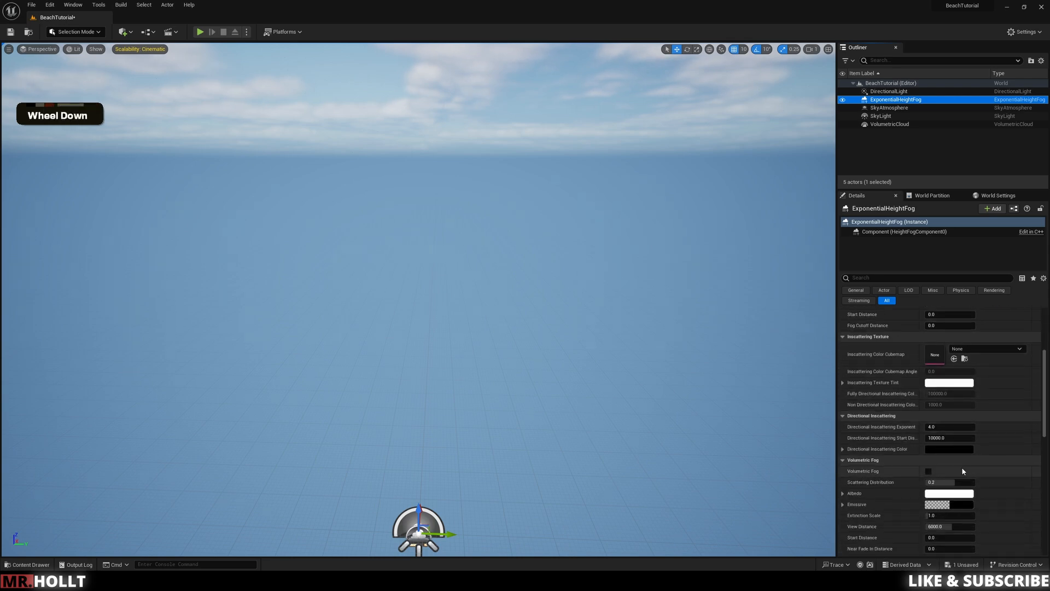
click(928, 472)
click(534, 343)
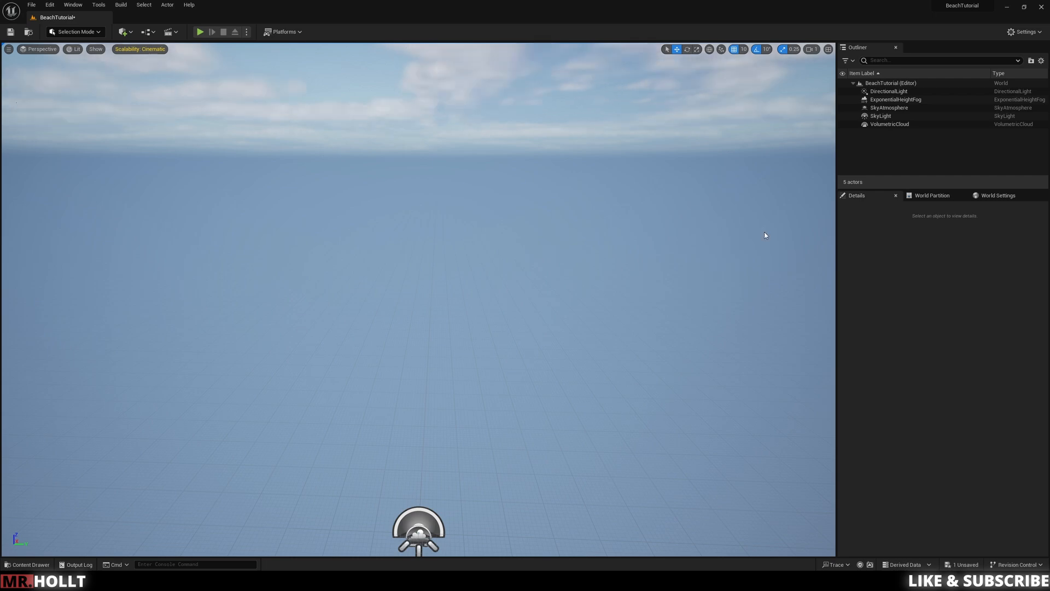
Step: Create a new landscape with the default settings and return to Selection mode
click(77, 31)
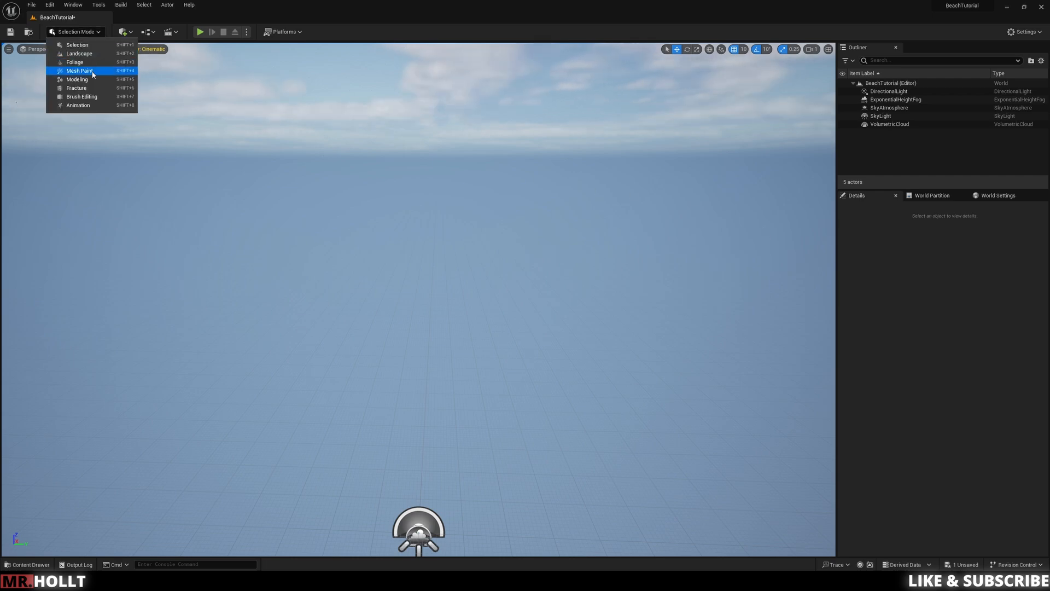
click(84, 52)
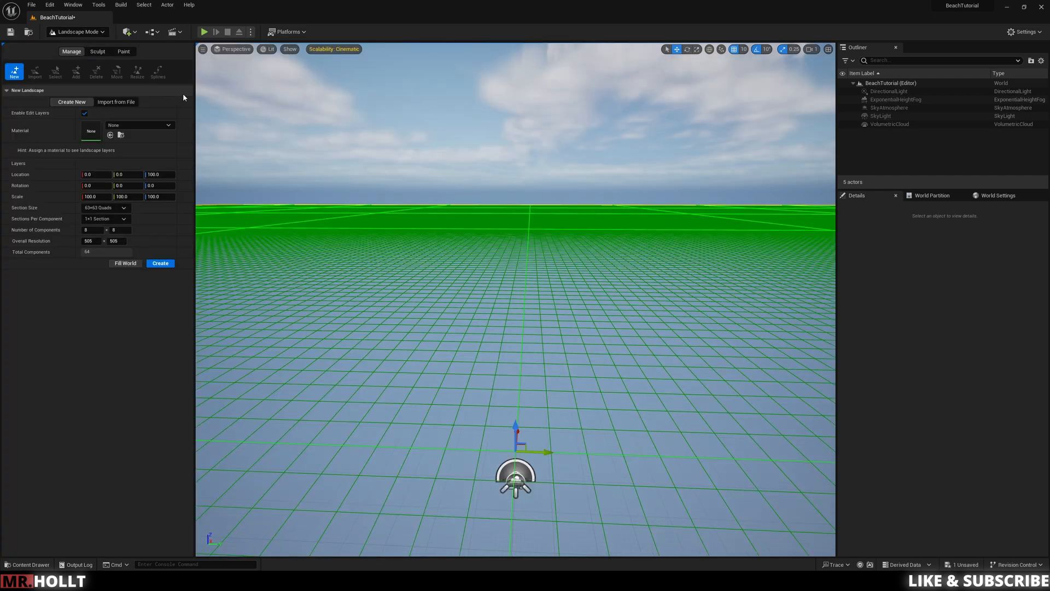
click(171, 265)
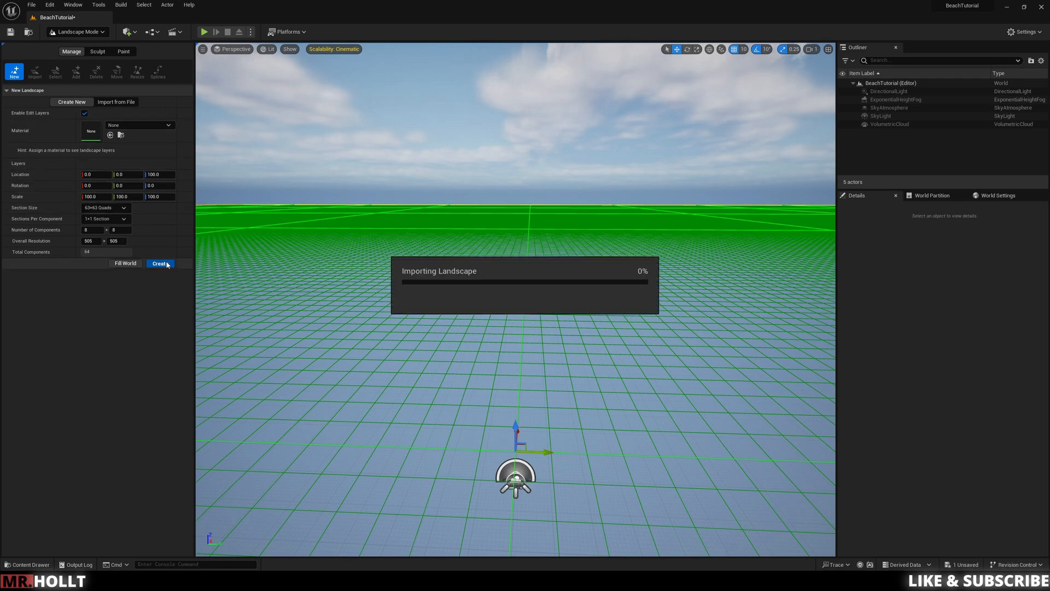
click(77, 32)
click(82, 45)
right_drag(383, 219, 460, 268)
key(s)
key(e)
key(q)
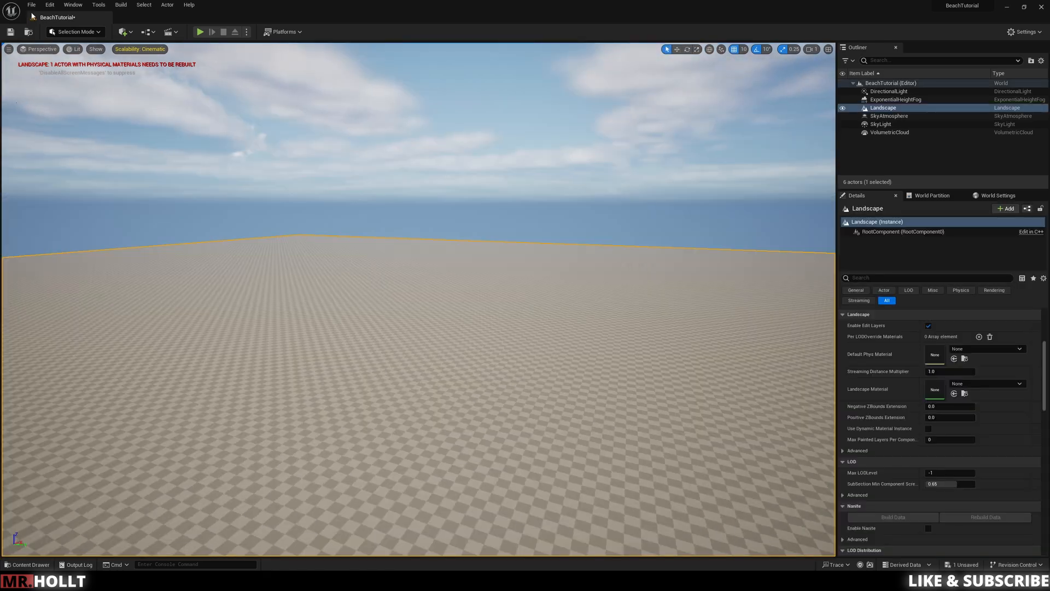
Step: Enable the experimental Water and Water Extras plugins and restart the editor, saving the BeachTutorial level
click(49, 5)
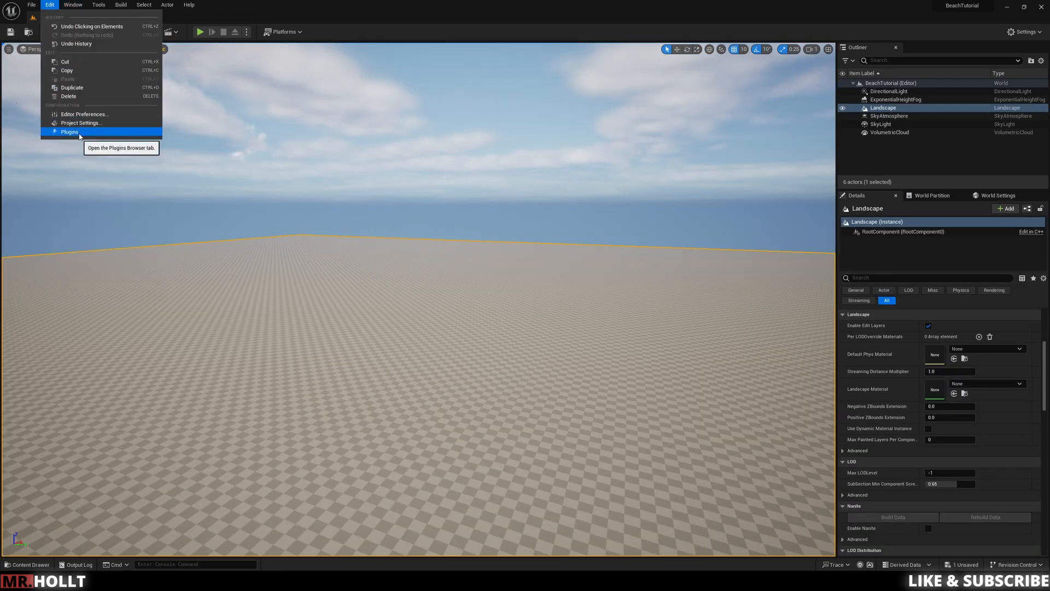
click(70, 132)
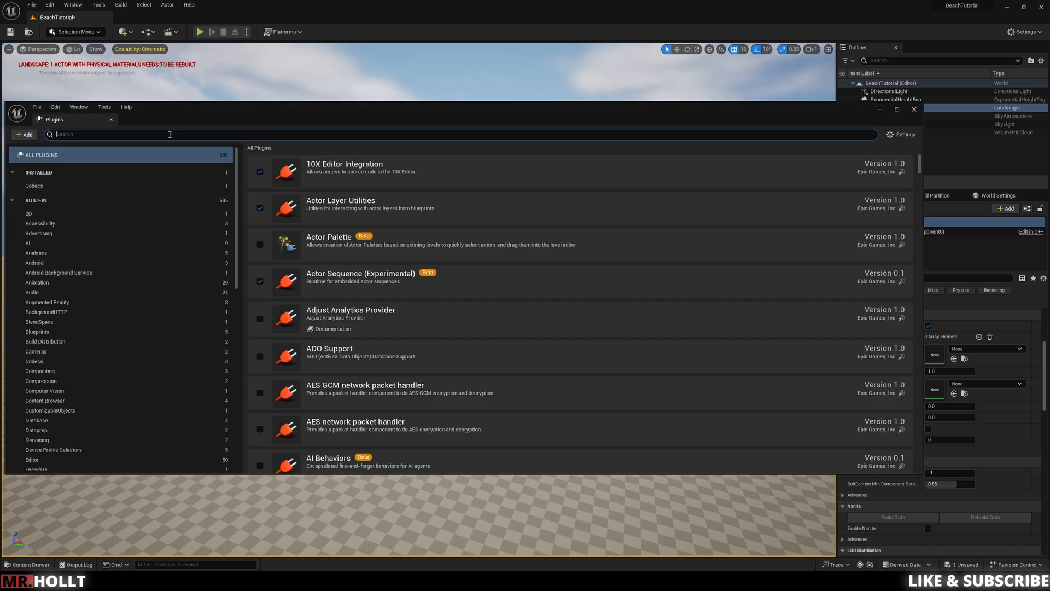
text(water)
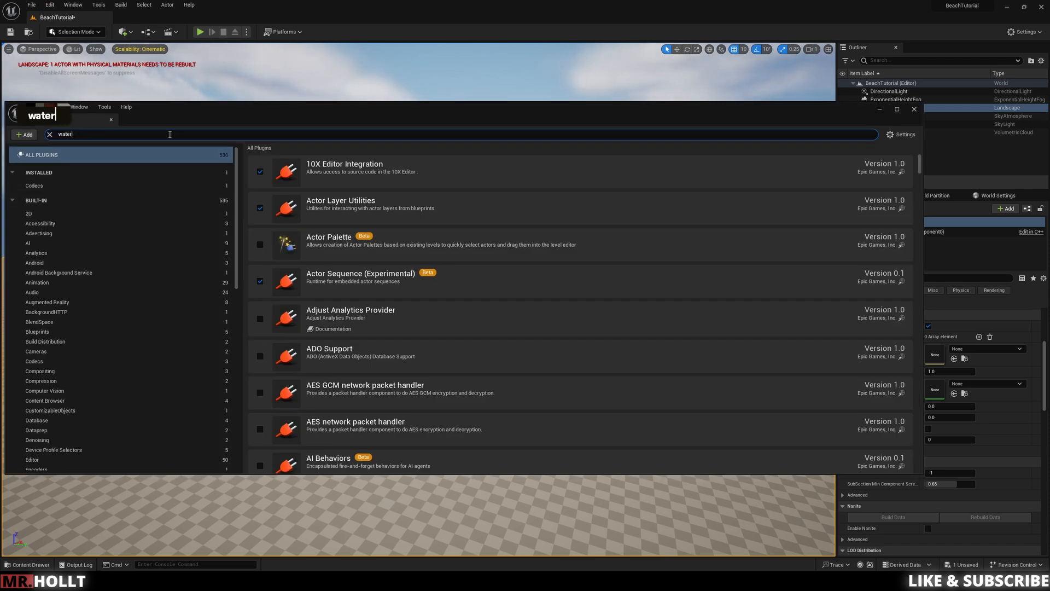
click(261, 171)
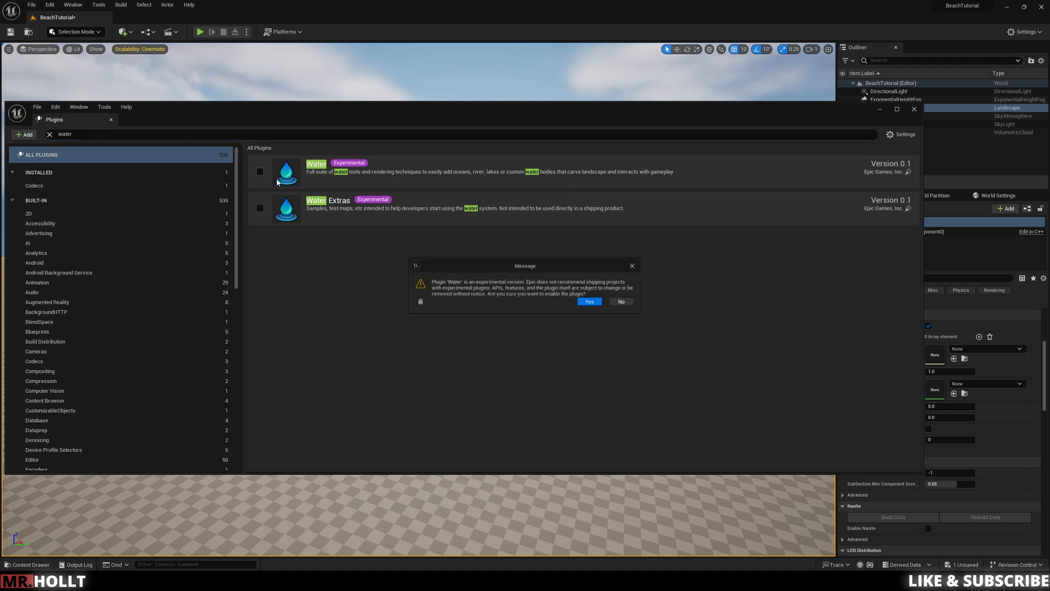
click(593, 302)
click(260, 208)
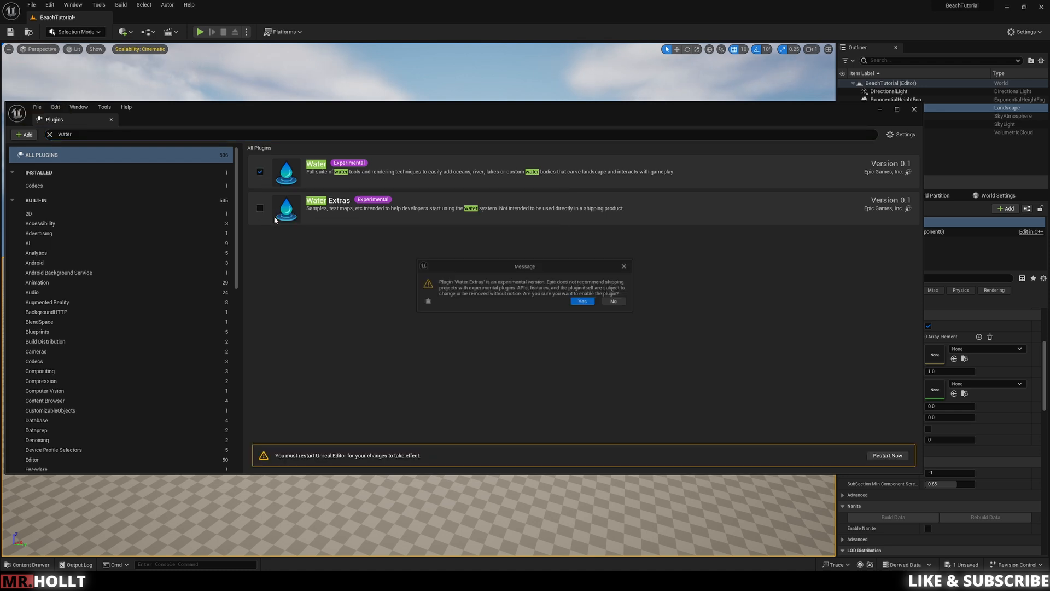
click(590, 304)
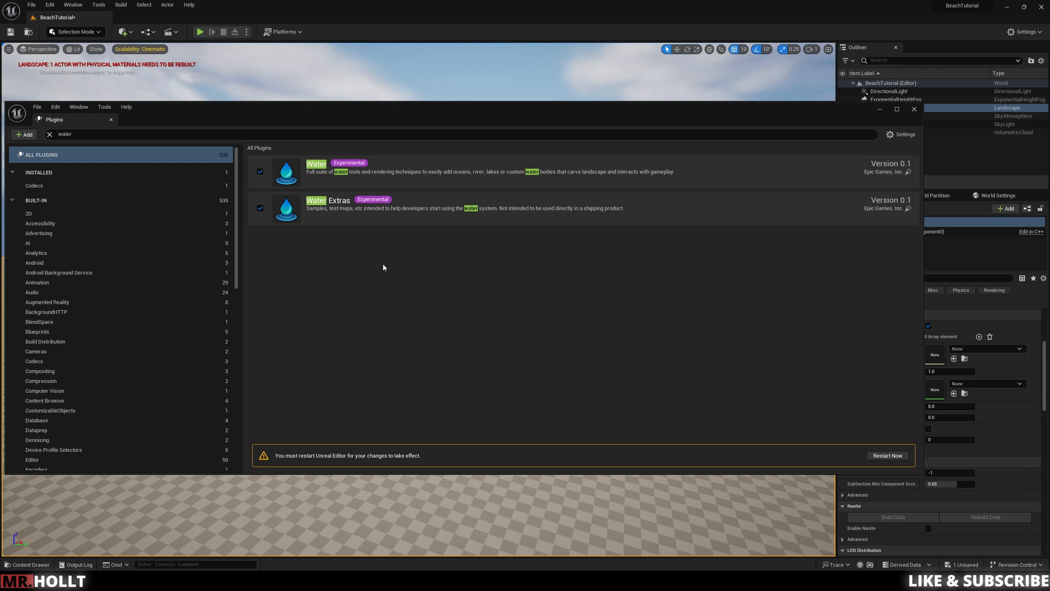
click(887, 456)
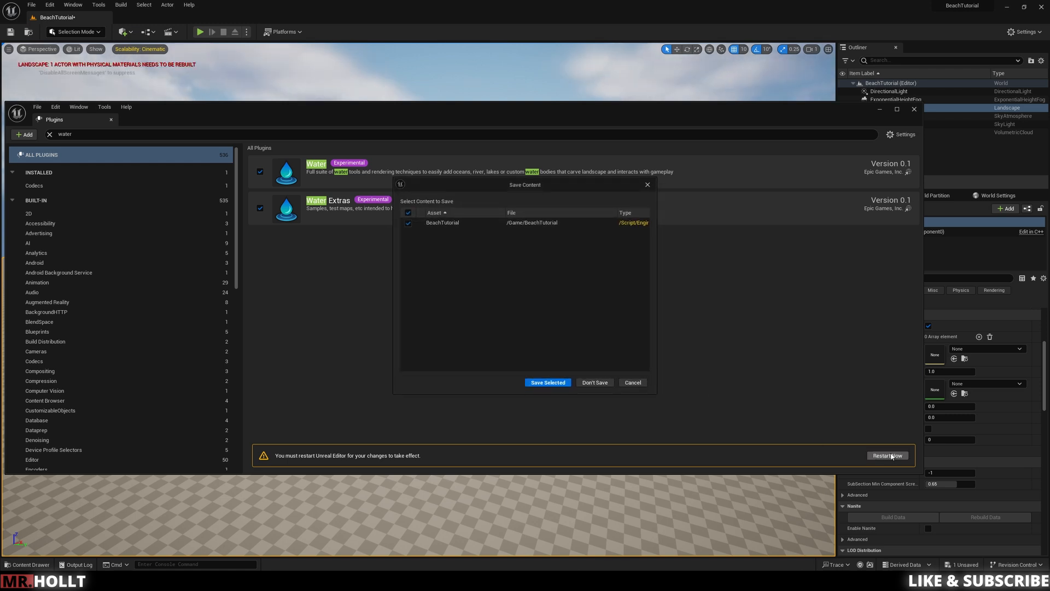
click(549, 384)
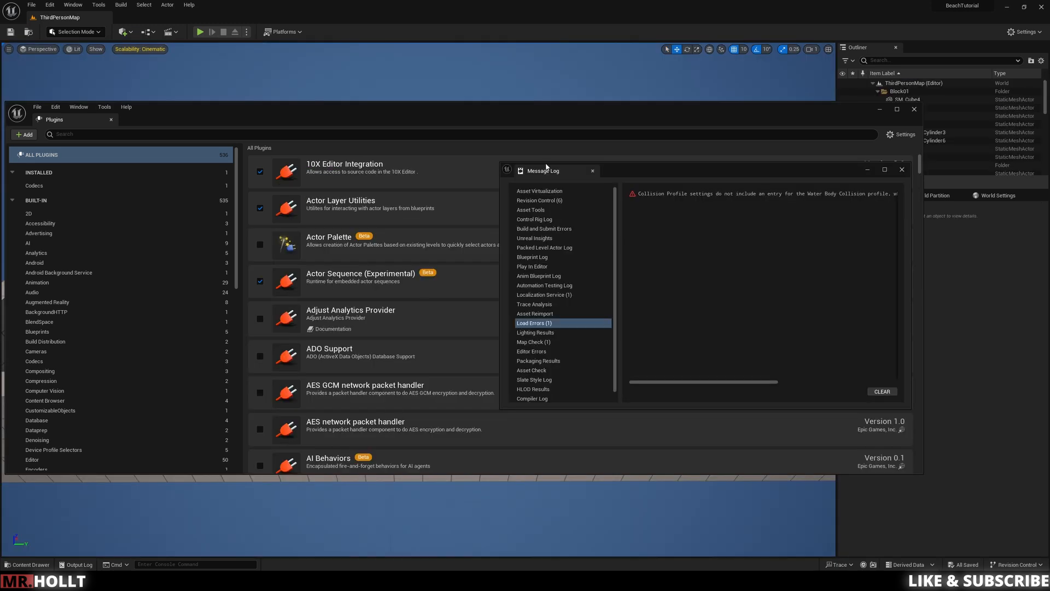
Step: Review the Water Body Collision load error, clear the message log, and close the Message Log and Plugins windows
click(656, 194)
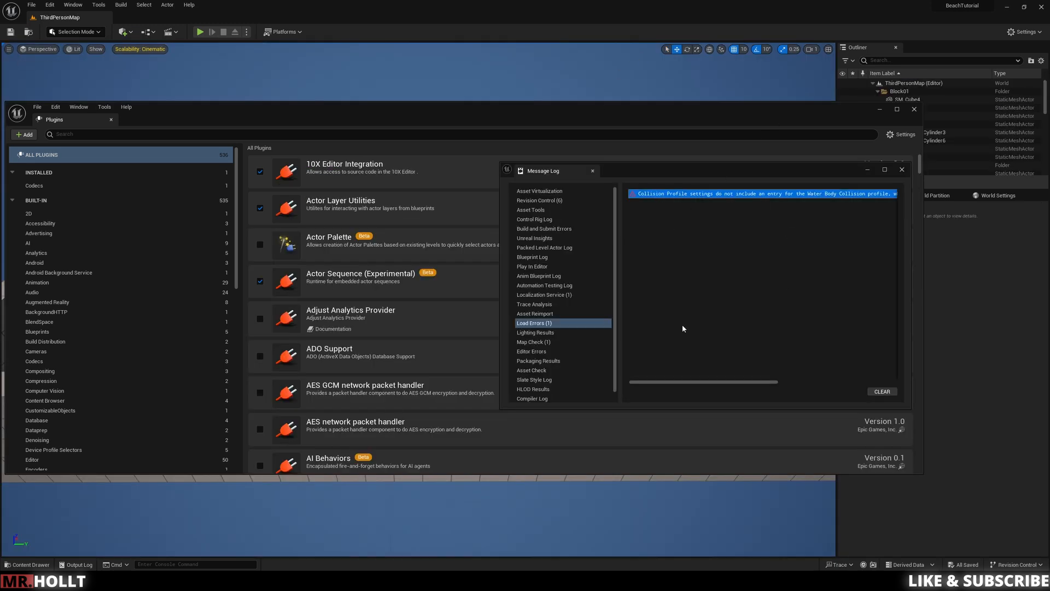
drag(672, 382, 799, 378)
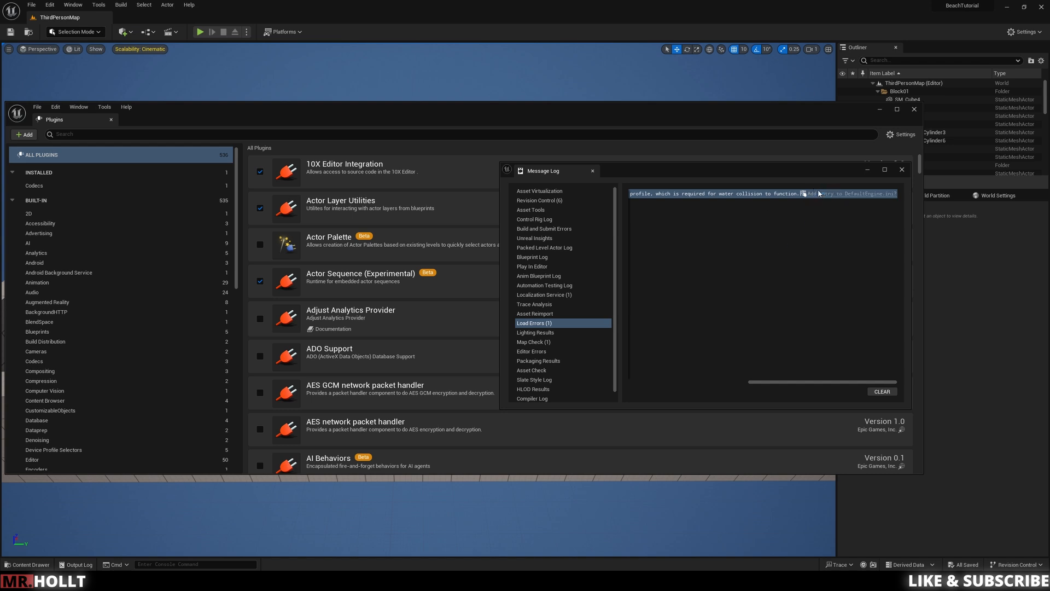
click(878, 392)
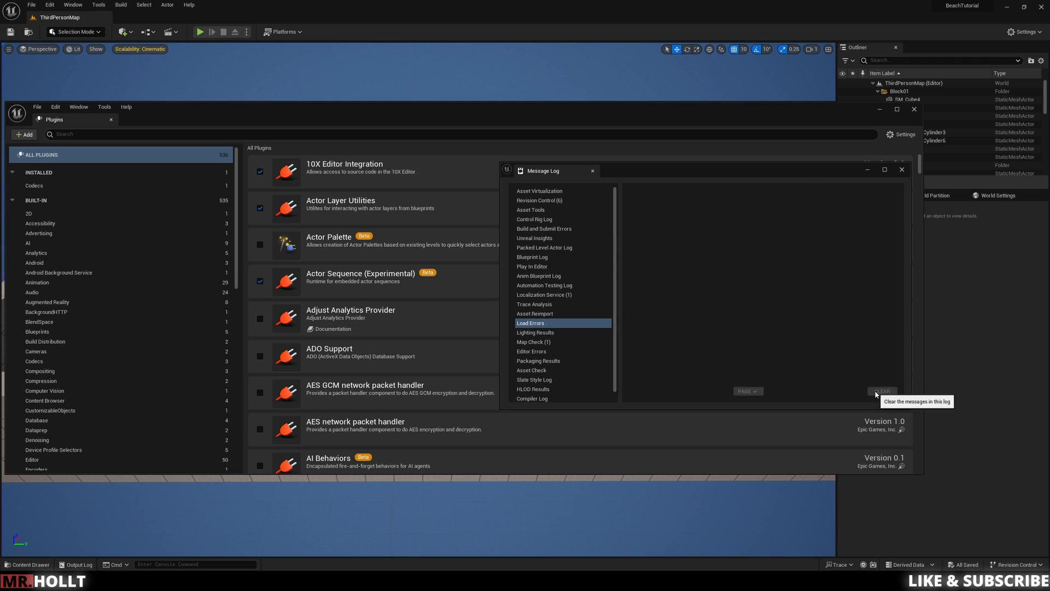
click(902, 171)
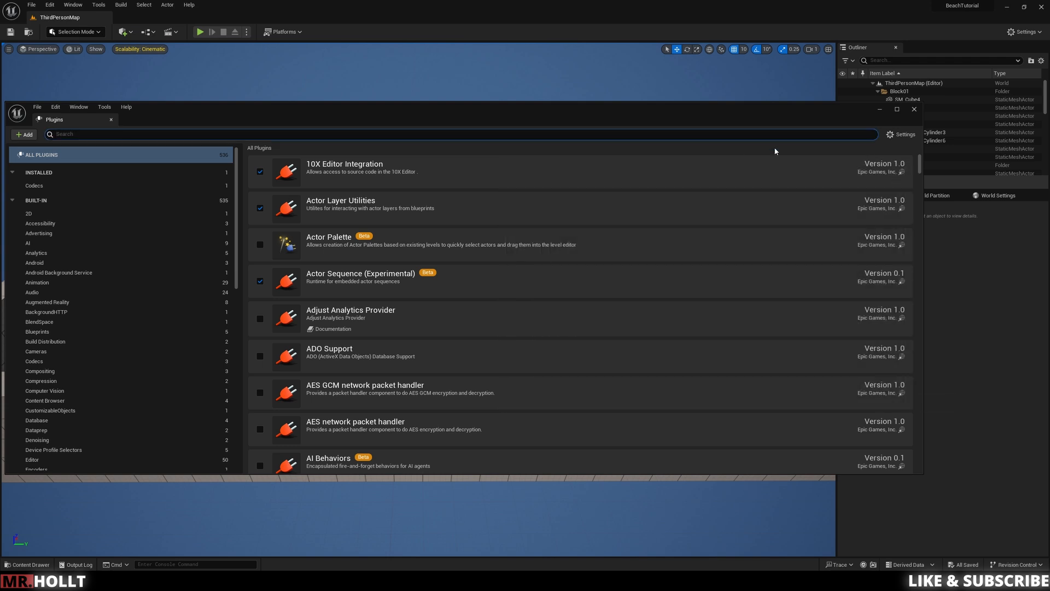
click(915, 110)
Step: Reopen the BeachTutorial level and select its landscape
click(721, 172)
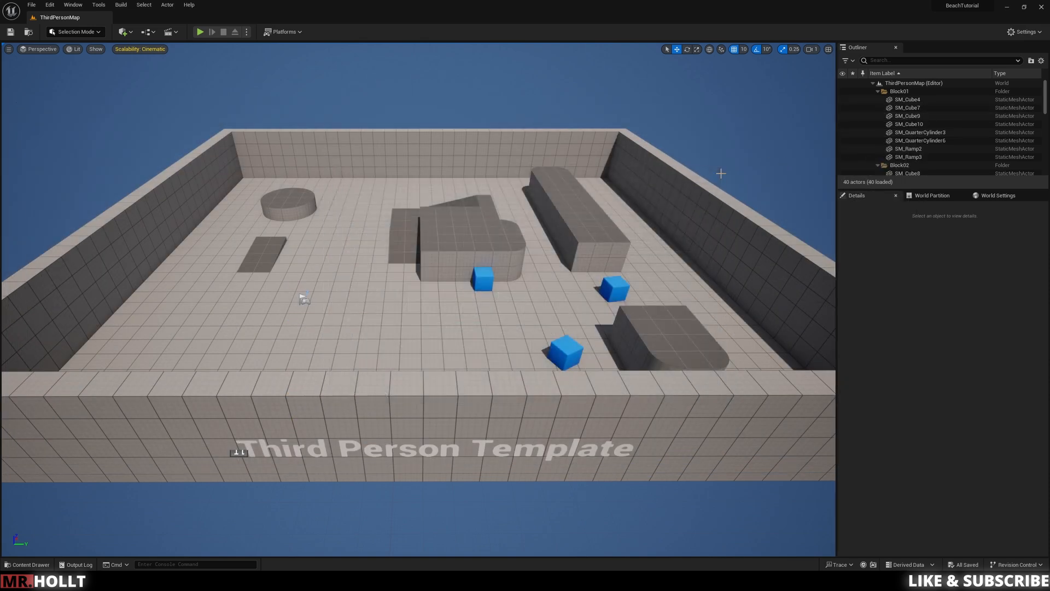
key(ctrl+space)
double_click(495, 383)
click(495, 238)
right_drag(494, 239, 550, 275)
key(w)
key(e)
key(s)
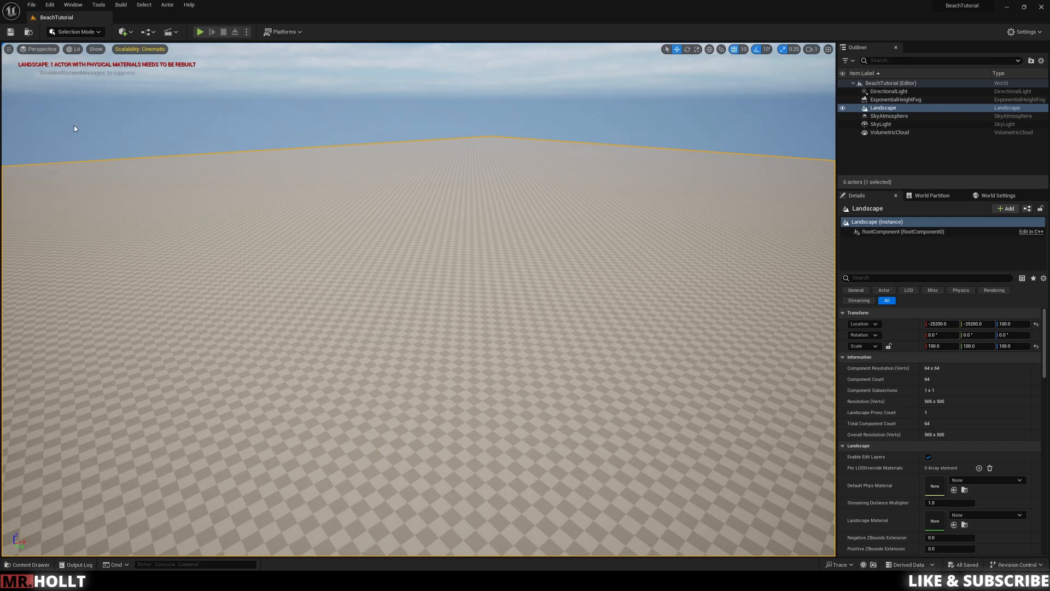
Step: Find the water actors among the placeable classes and add a Water Body Ocean to the landscape
click(124, 31)
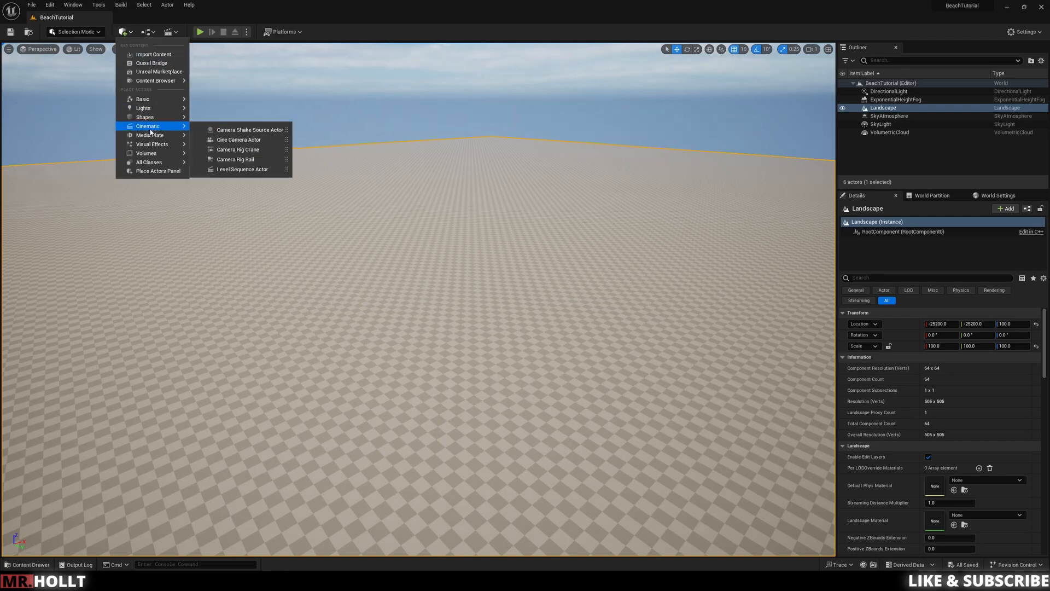
mouse_move(149, 155)
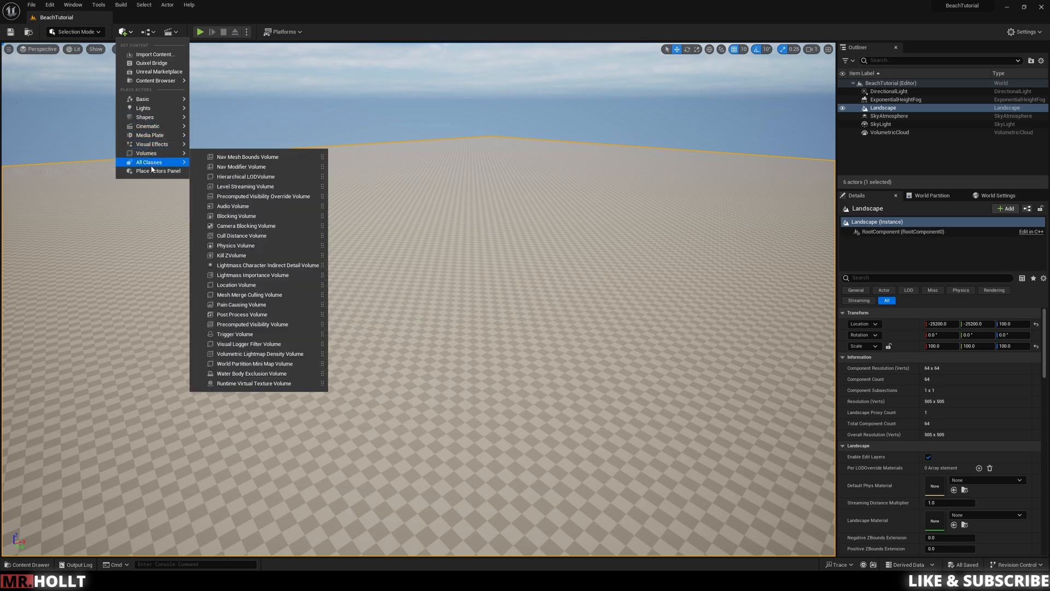
click(153, 171)
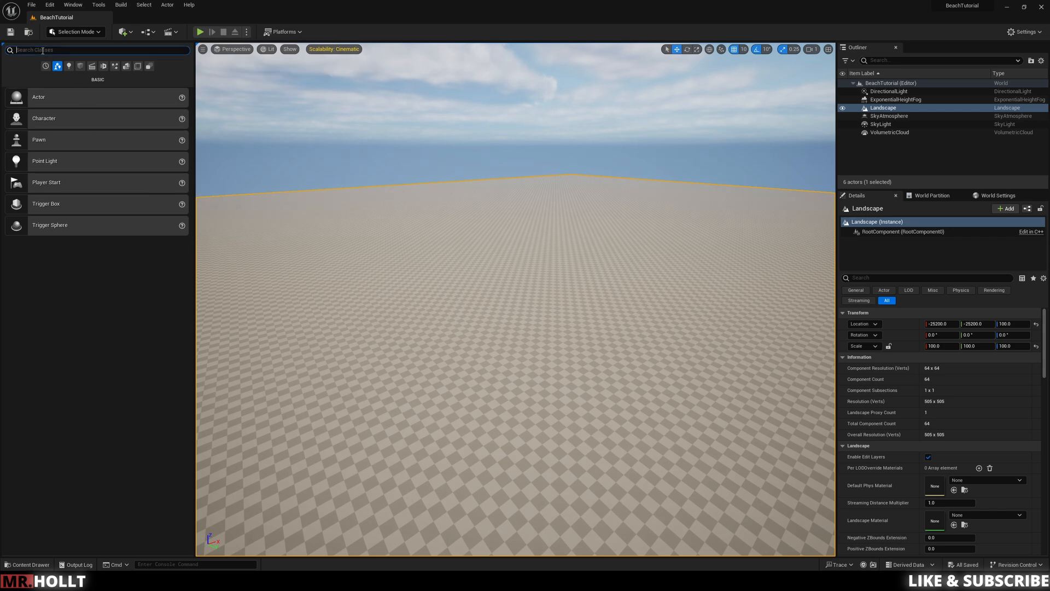
text(water)
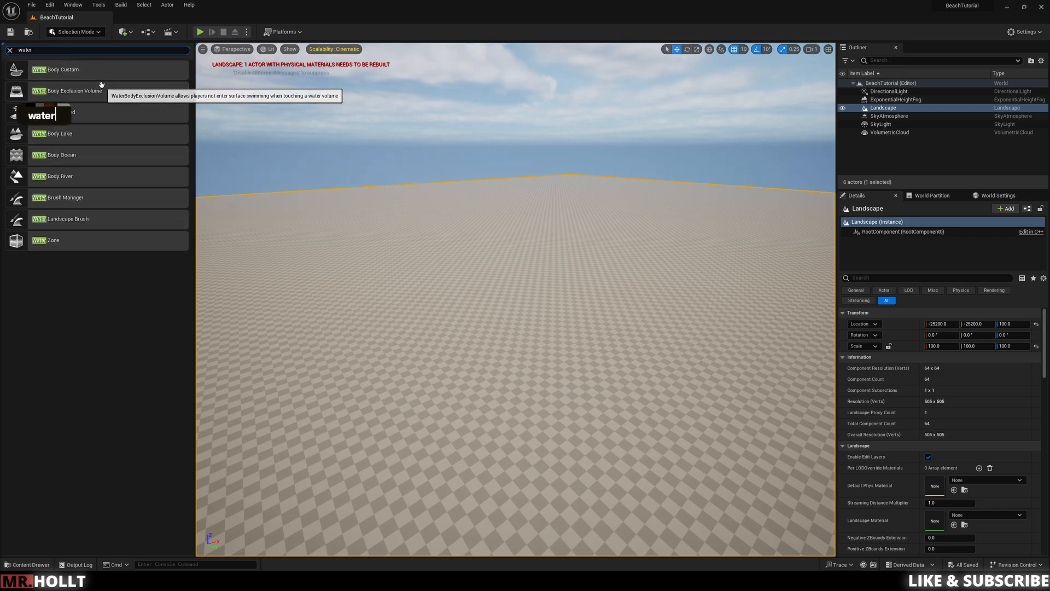
drag(86, 141, 508, 301)
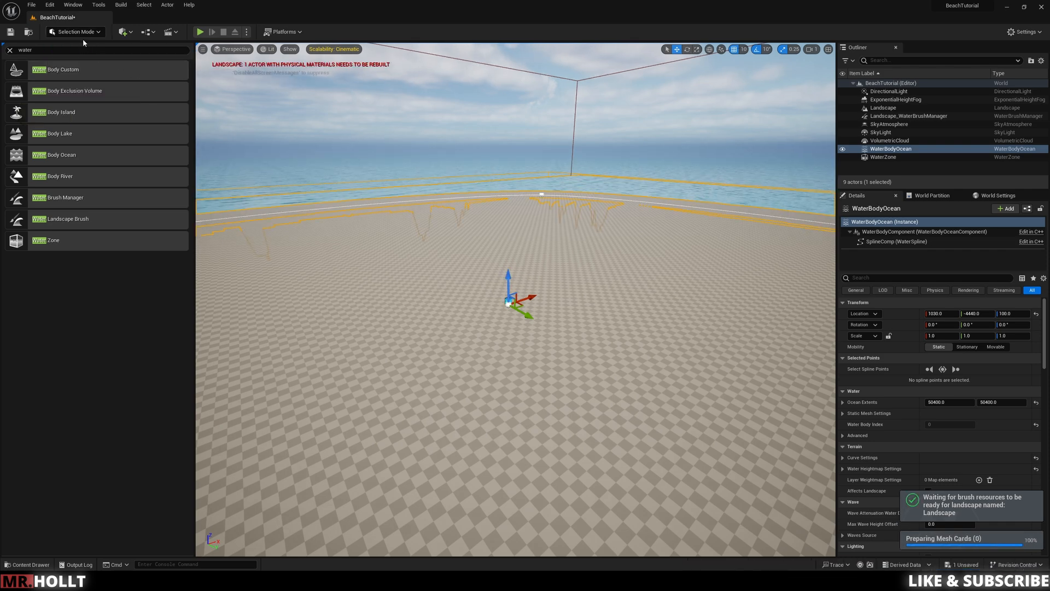
Step: Clear the water class search and close Place Actors
click(84, 34)
click(79, 45)
click(9, 51)
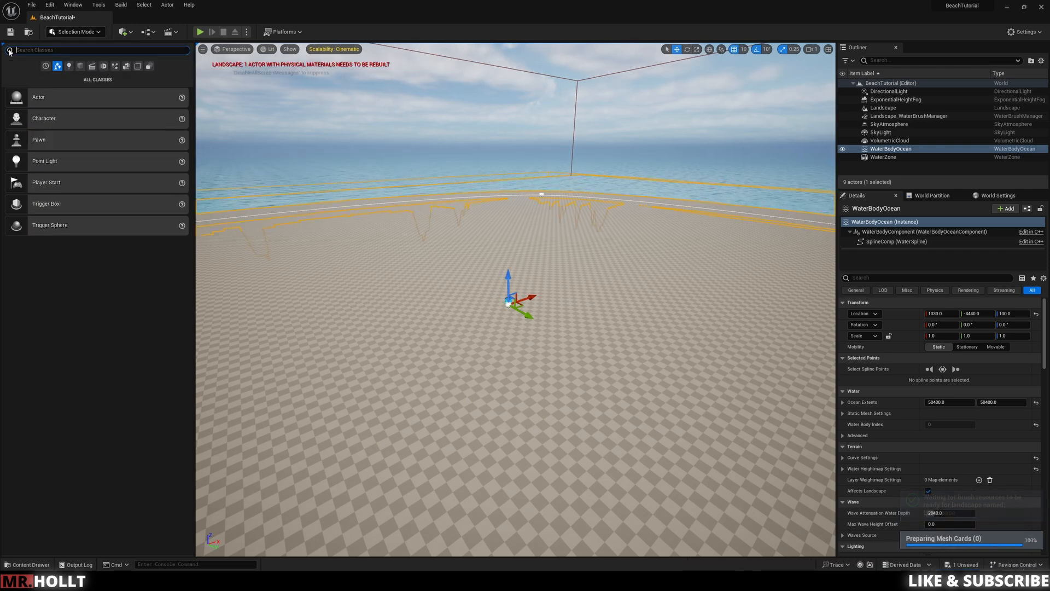
click(87, 35)
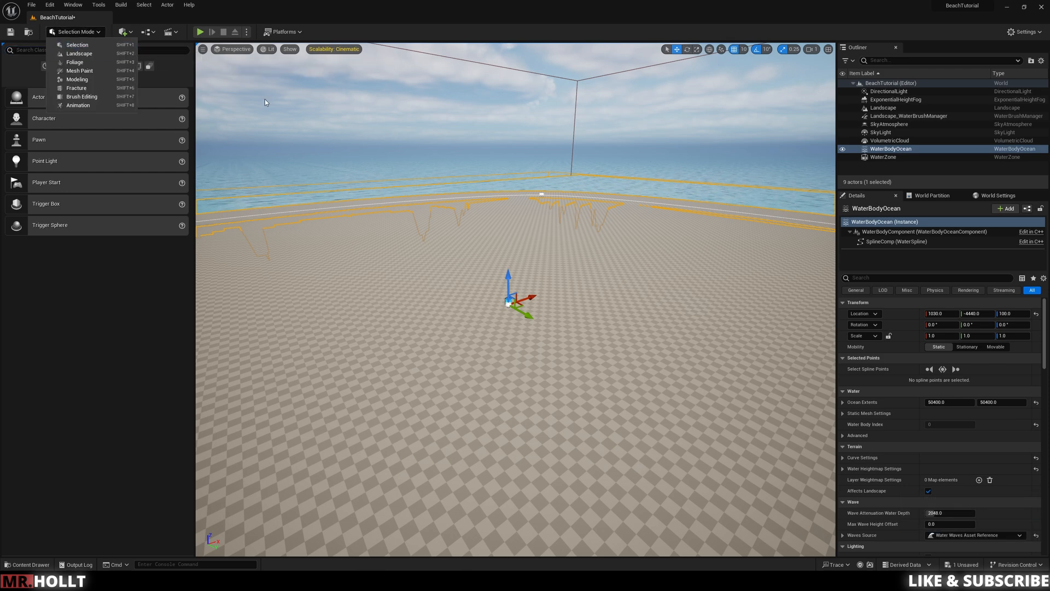
click(178, 69)
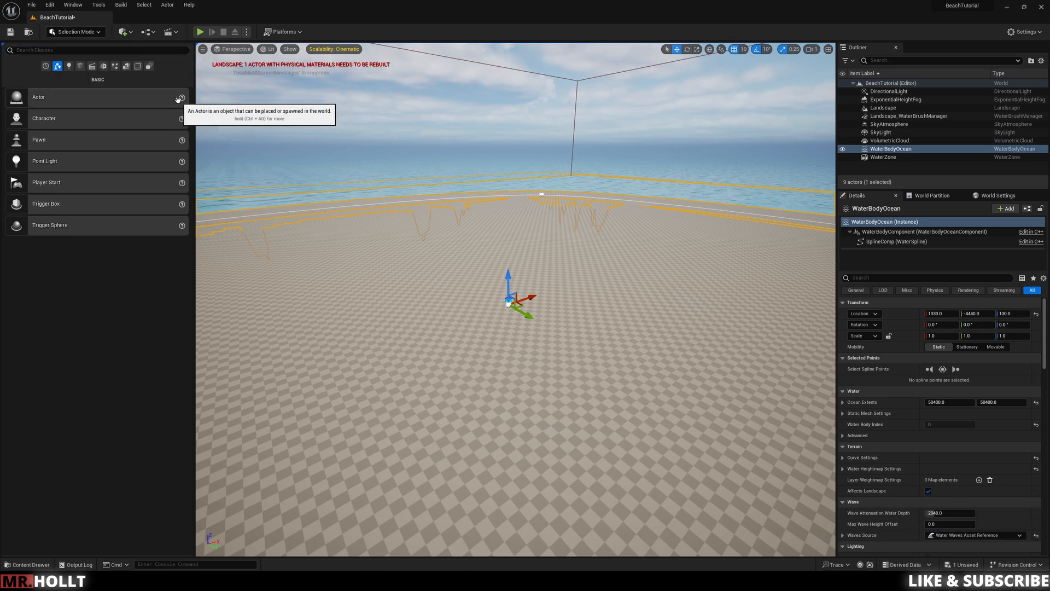
click(4, 46)
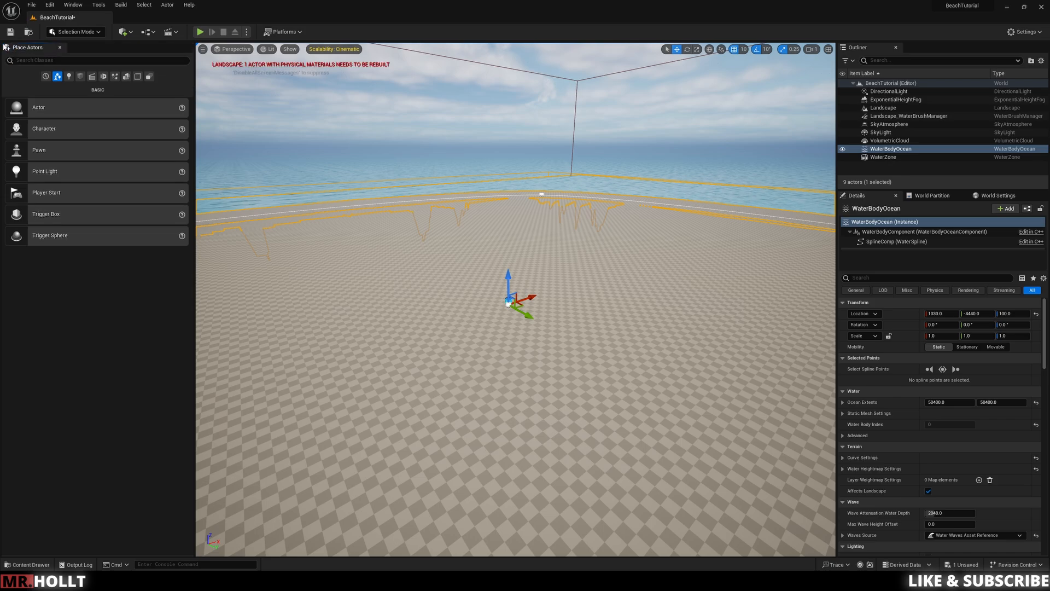
click(60, 48)
Step: Place the ABP_Manny mannequin on the landscape beside the ocean shoreline
right_drag(604, 253, 460, 258)
key(w)
key(e)
key(a)
scroll(598, 253, up, 3)
key(w)
key(a)
key(e)
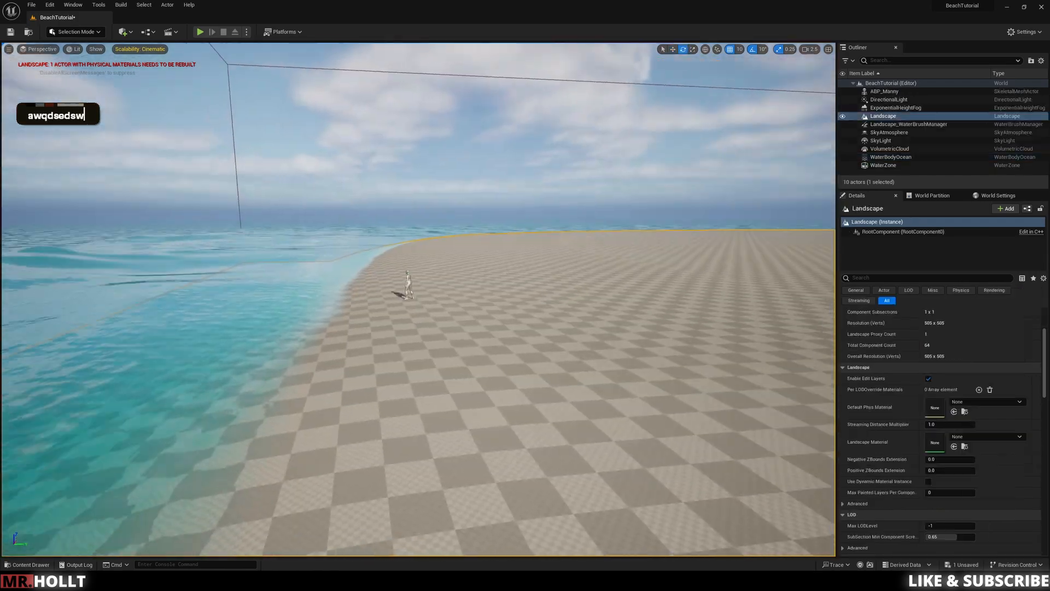
key(w)
right_drag(288, 358, 289, 358)
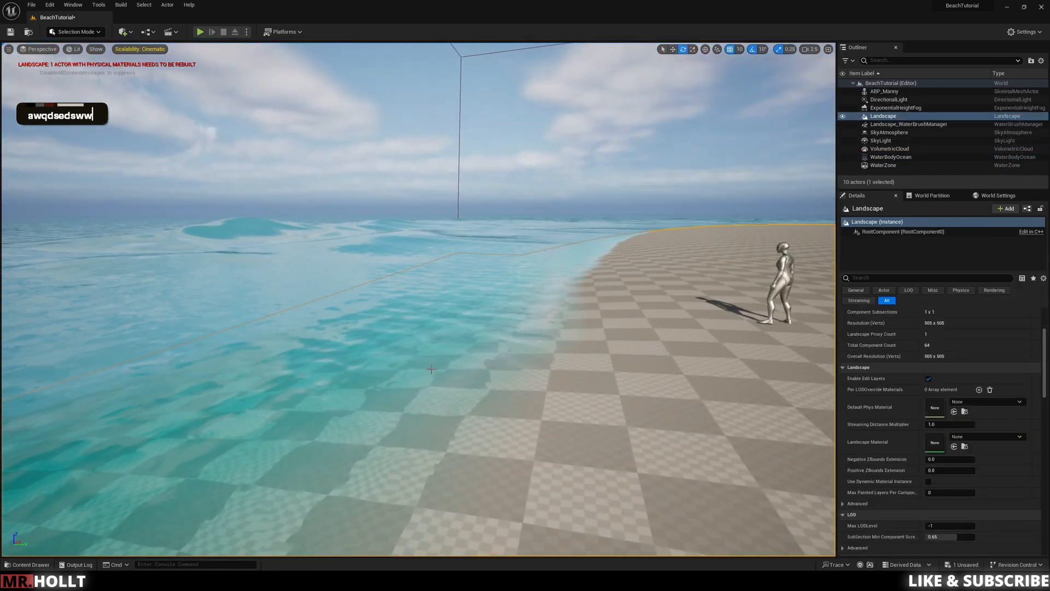
Step: Select the WaterBodyOcean and open the GerstnerWaves_Ocean asset used by its Waves Source
click(452, 354)
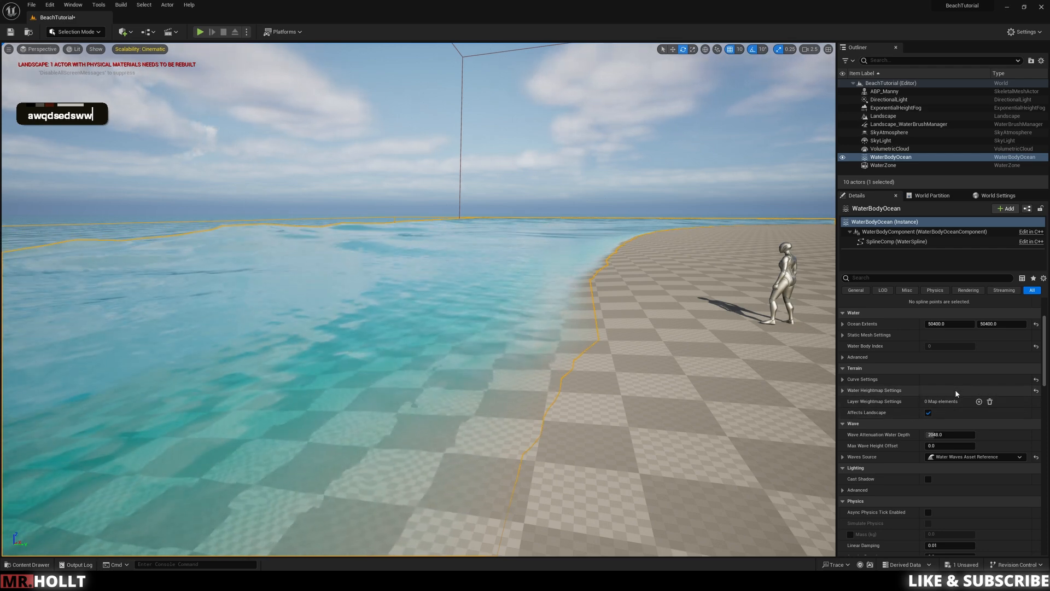
scroll(967, 357, down, 1)
scroll(967, 357, up, 5)
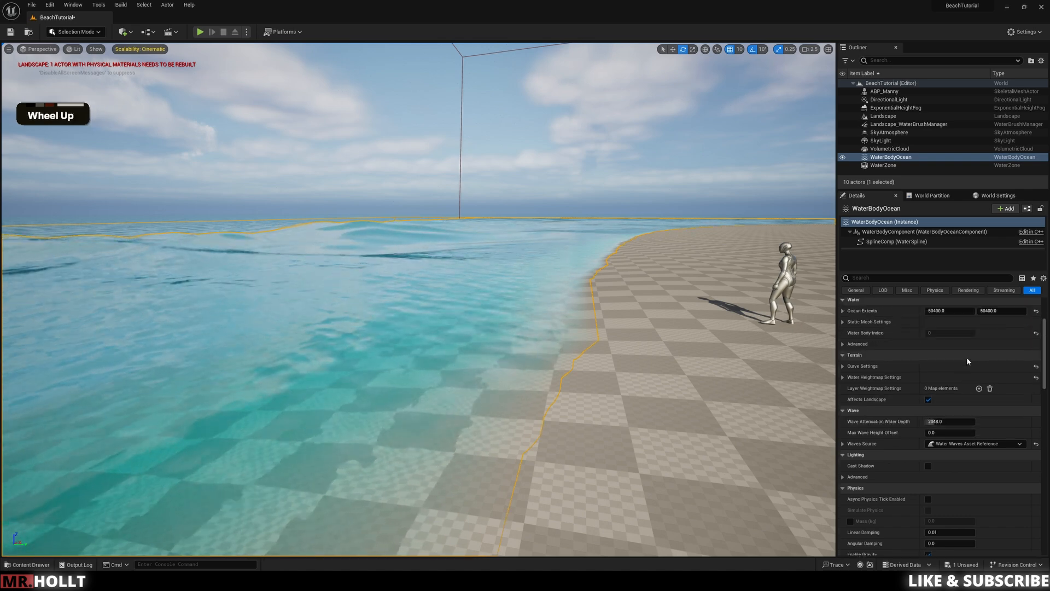
scroll(967, 357, down, 5)
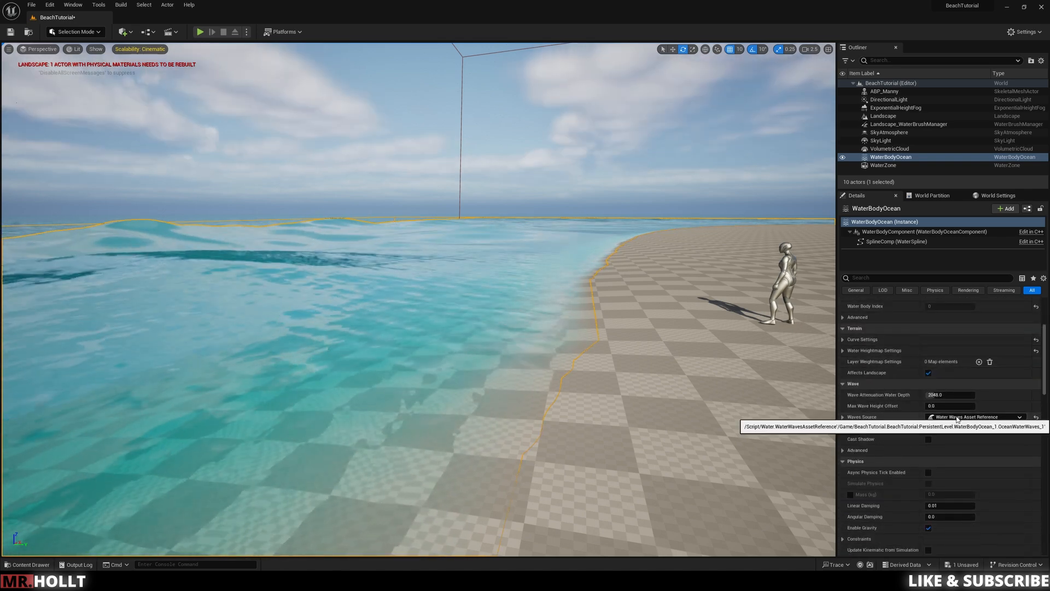
click(842, 417)
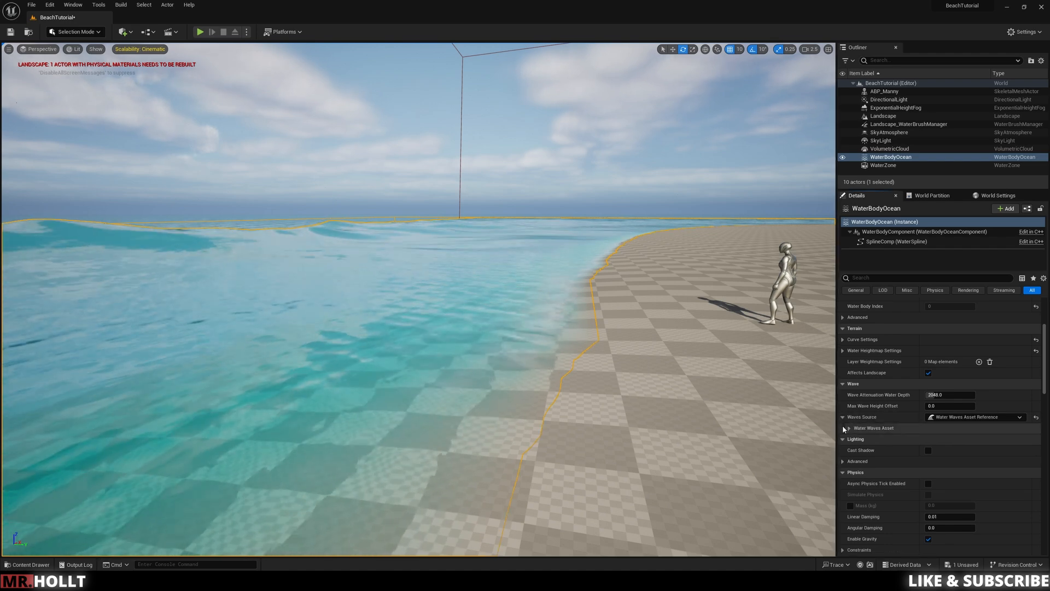
click(848, 429)
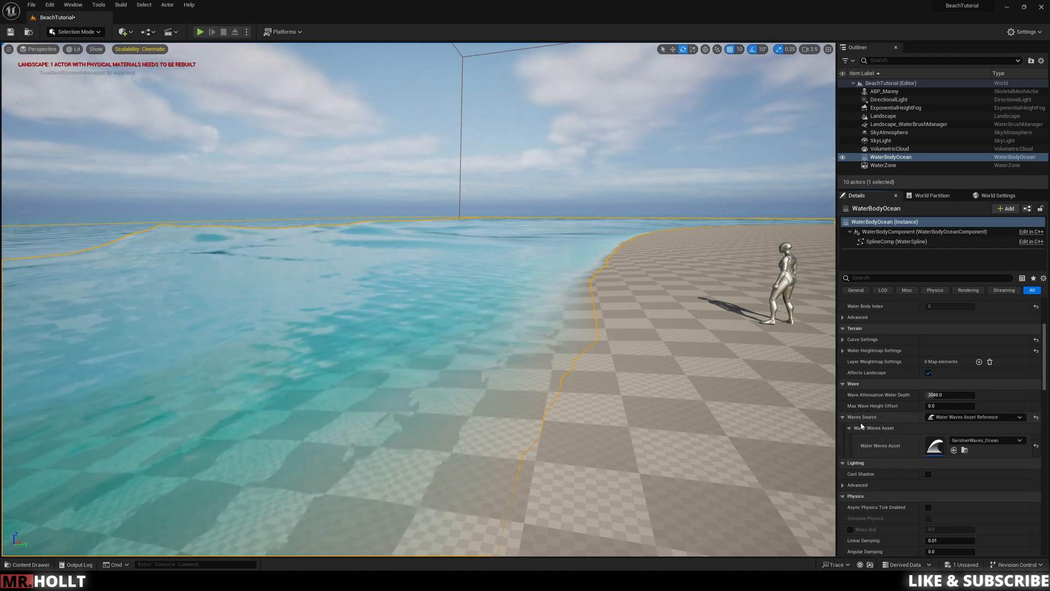
double_click(936, 448)
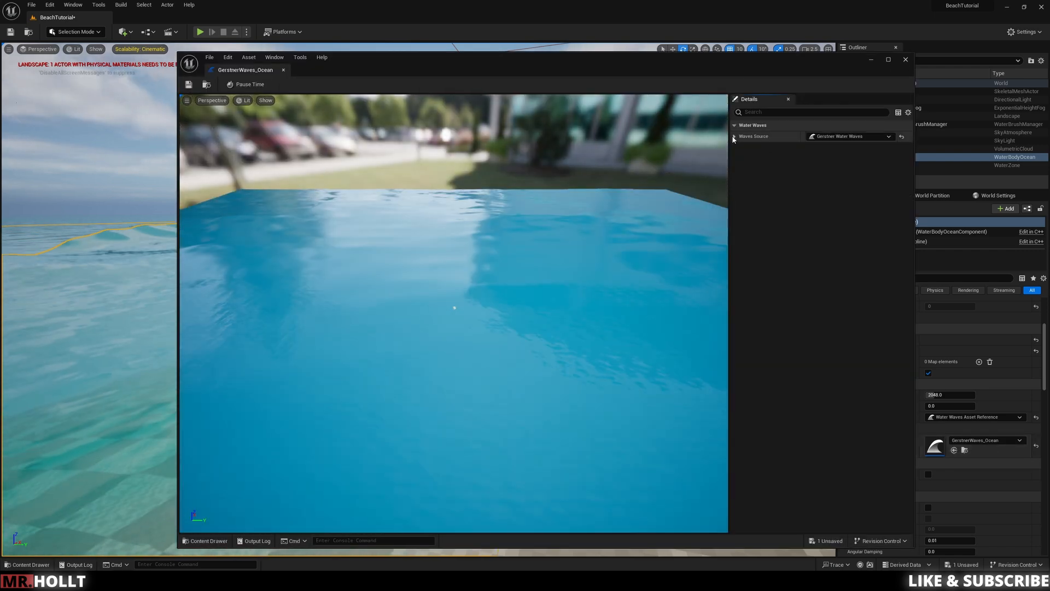
Step: Expand the Gerstner generator's Default, Wavelengths, Amplitude, Directions and Steepness settings and move the asset window so the level's ocean is visible
click(735, 136)
click(741, 147)
click(747, 158)
click(753, 169)
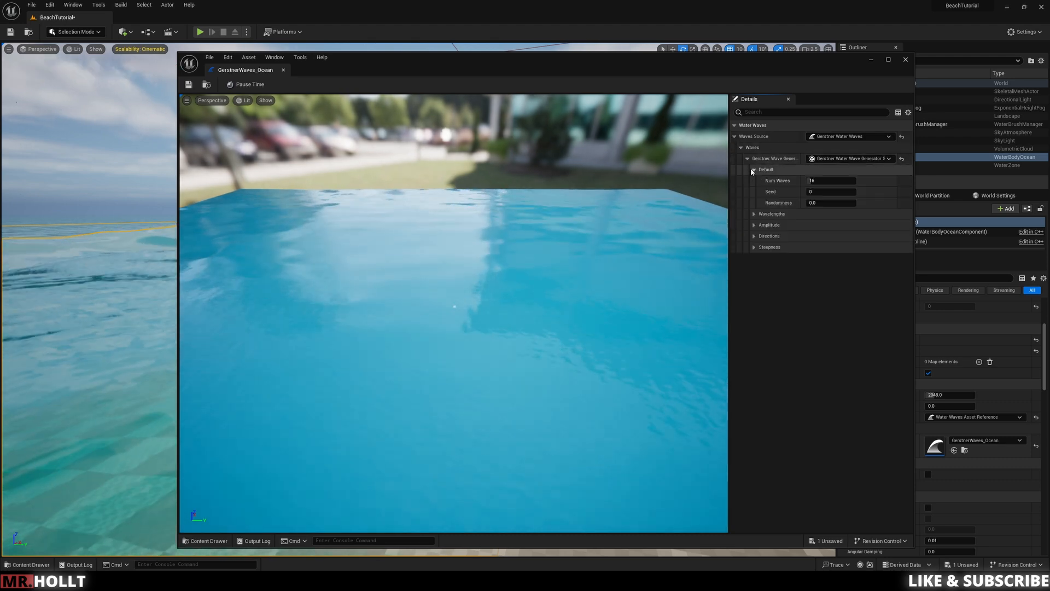
click(755, 213)
click(754, 258)
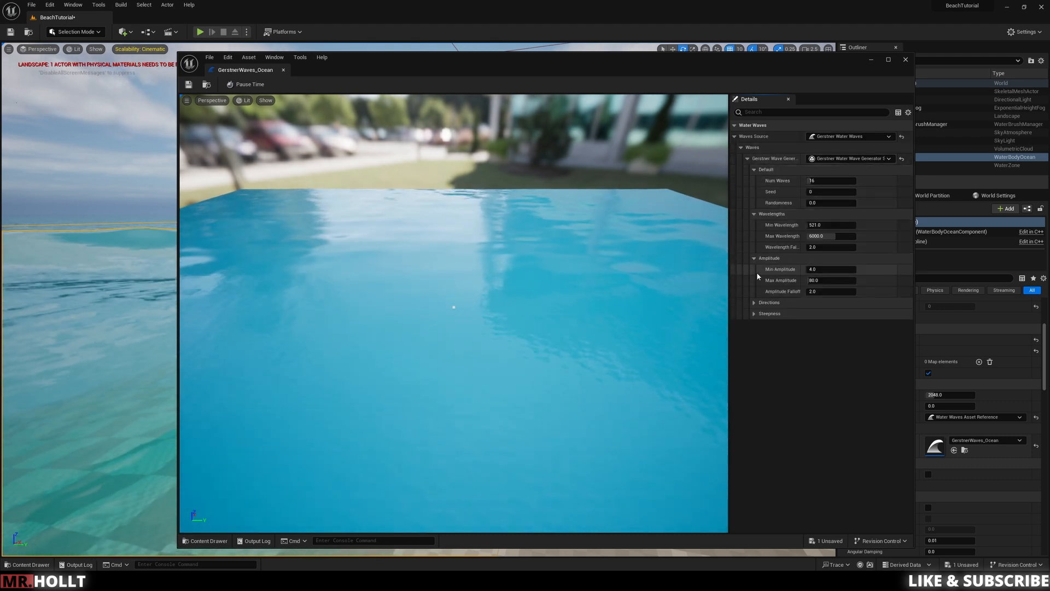
click(754, 303)
click(753, 336)
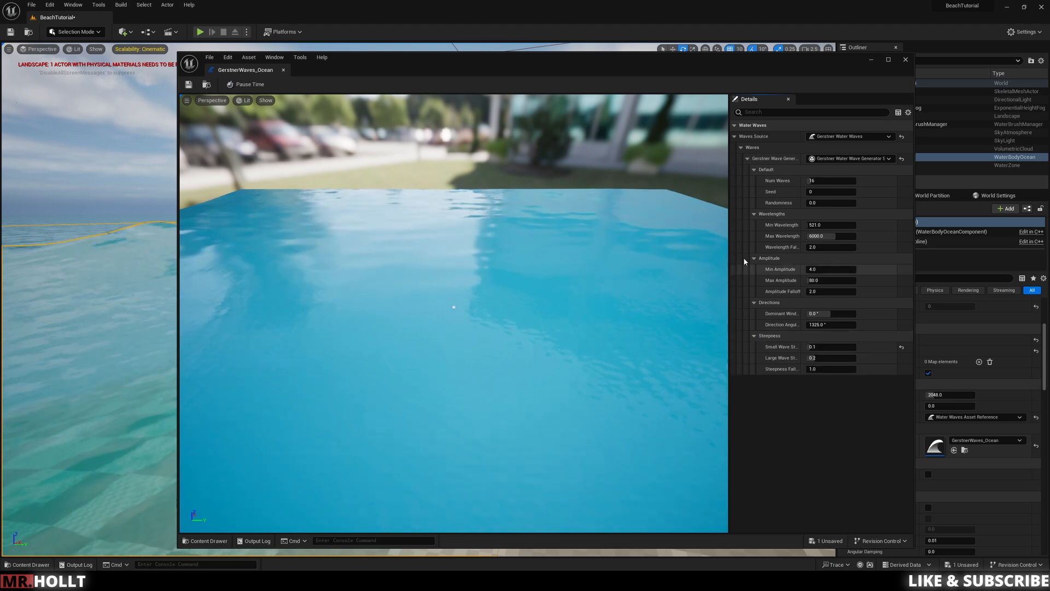
drag(673, 67, 823, 58)
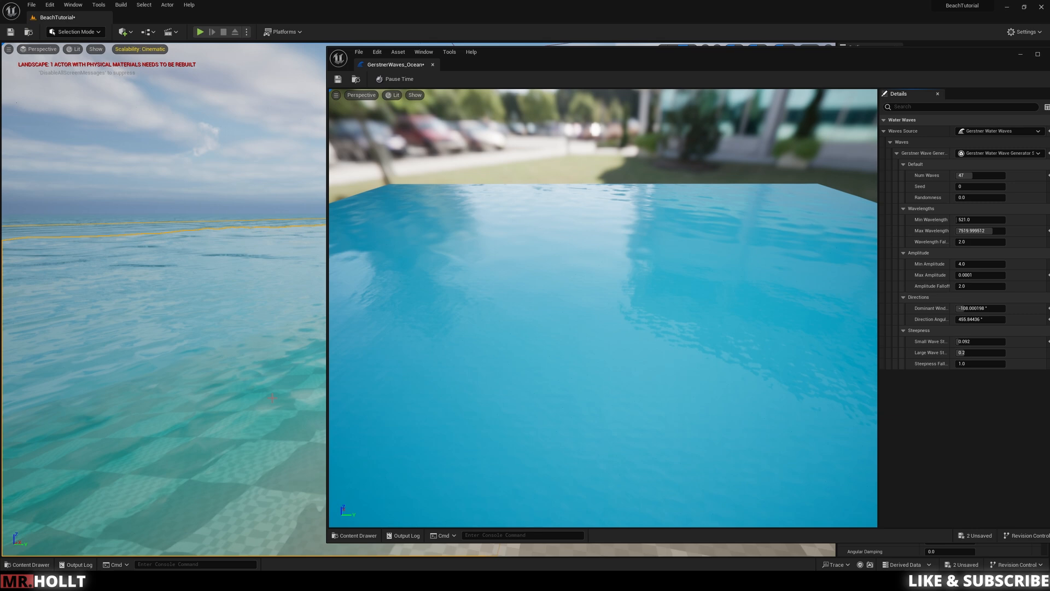
Step: Open the Water_Material_Ocean instance used by WaterBodyOcean and move its window so the level's ocean is visible
scroll(969, 405, down, 10)
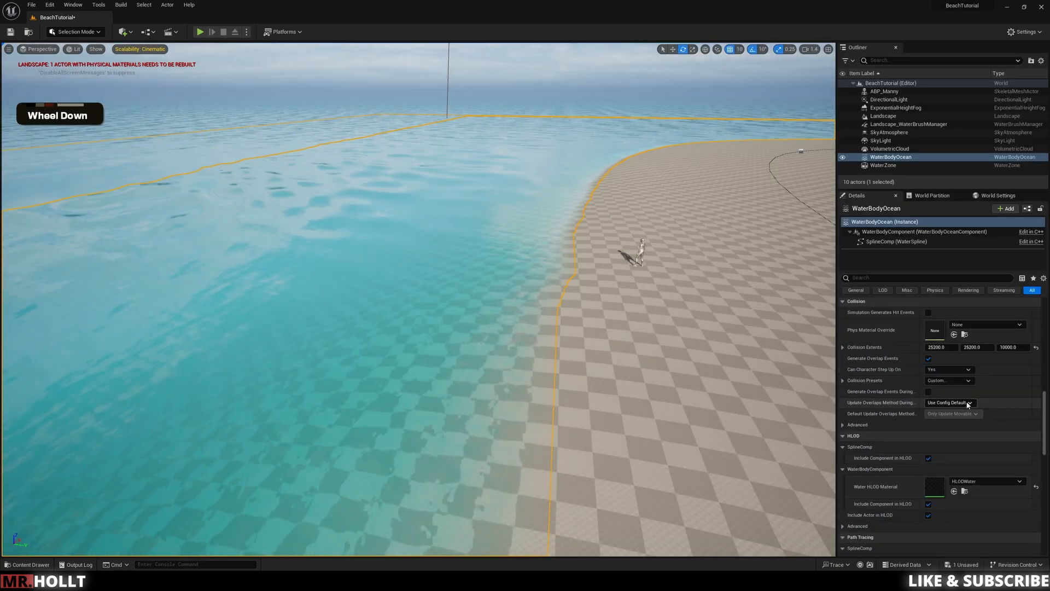
scroll(967, 405, down, 10)
scroll(967, 405, down, 4)
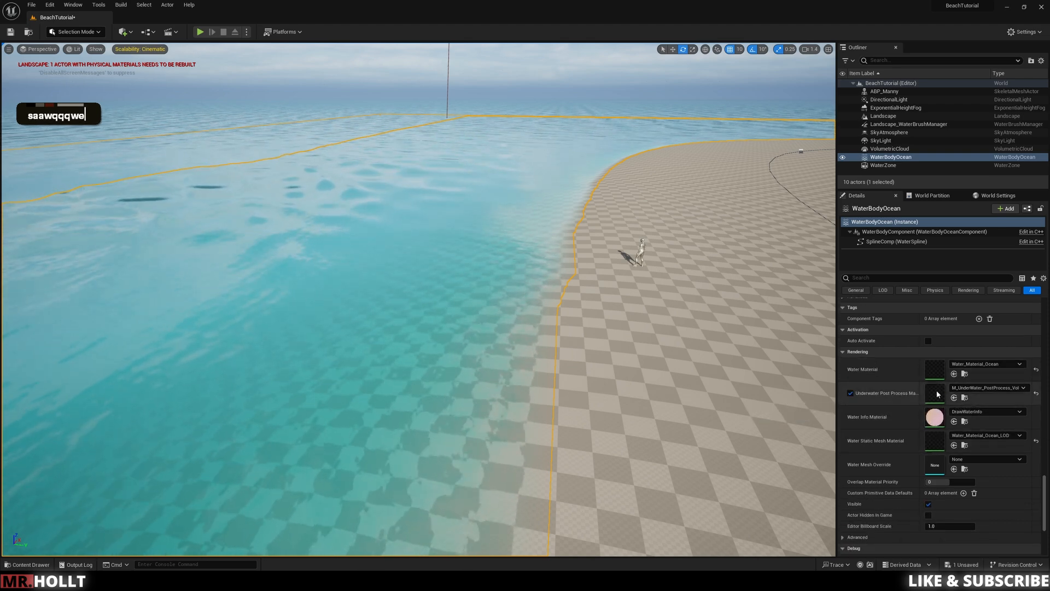
double_click(935, 370)
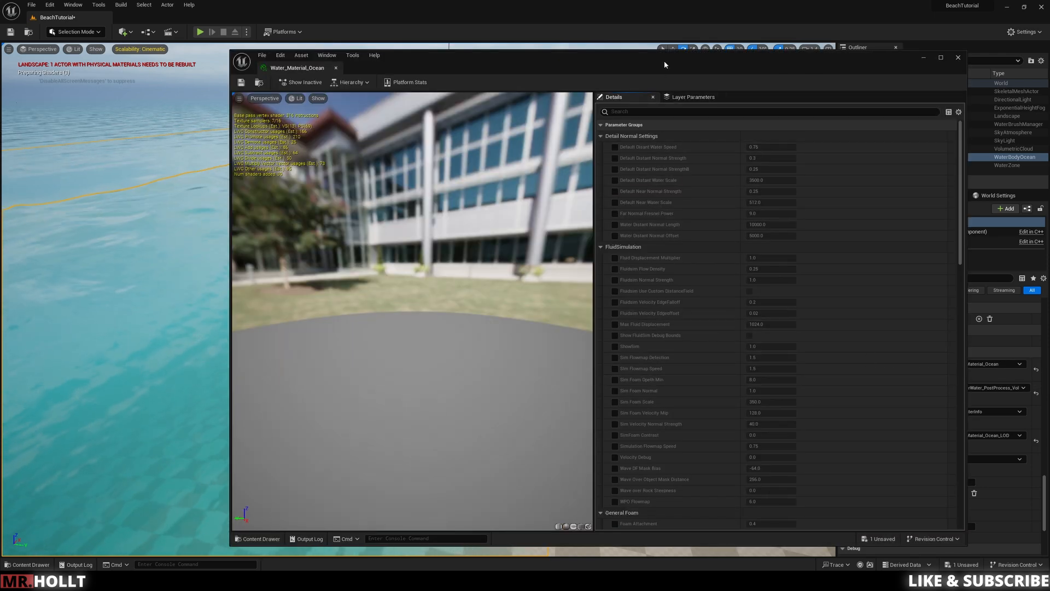
drag(665, 66, 780, 64)
Step: Set the A component of the water material's Absorption parameter to about 1.16
scroll(785, 331, down, 3)
scroll(790, 342, down, 5)
key(ctrl+z)
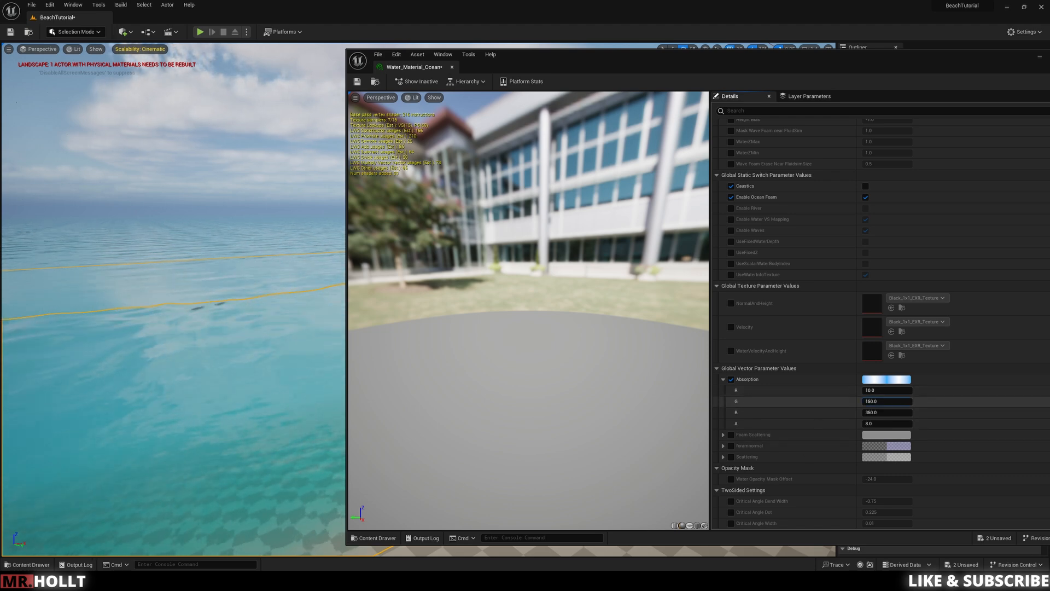
drag(878, 405, 882, 405)
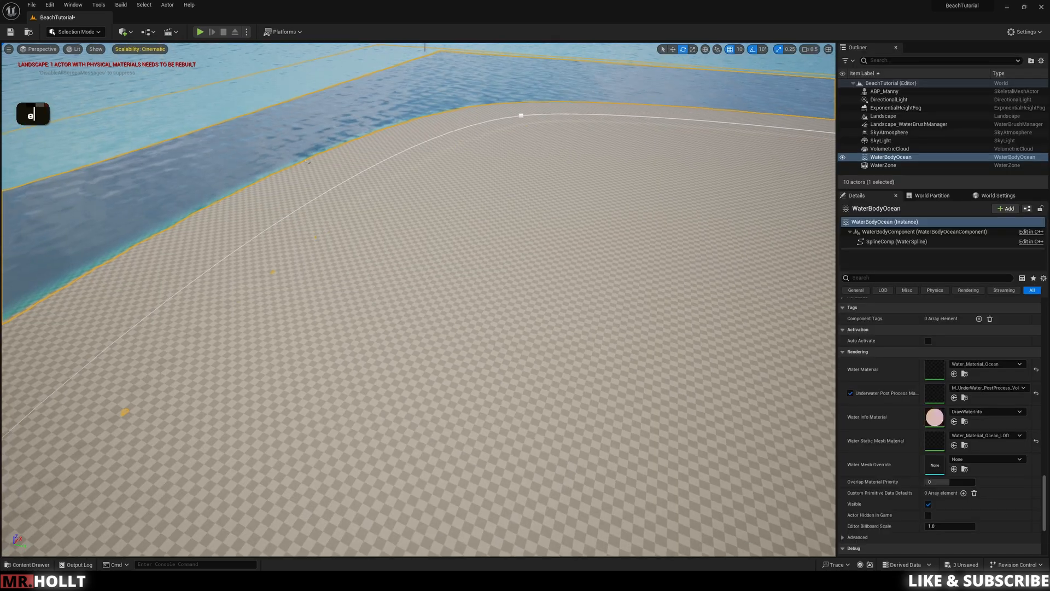
Step: Extend the island by moving the WaterBodyOcean's near spline point outward toward the landscape's corner
scroll(308, 162, up, 2)
scroll(419, 300, up, 4)
right_drag(419, 300, 451, 402)
key(e)
key(d)
key(q)
key(d)
key(s)
key(q)
right_drag(355, 267, 355, 218)
key(s)
key(q)
key(w)
click(281, 210)
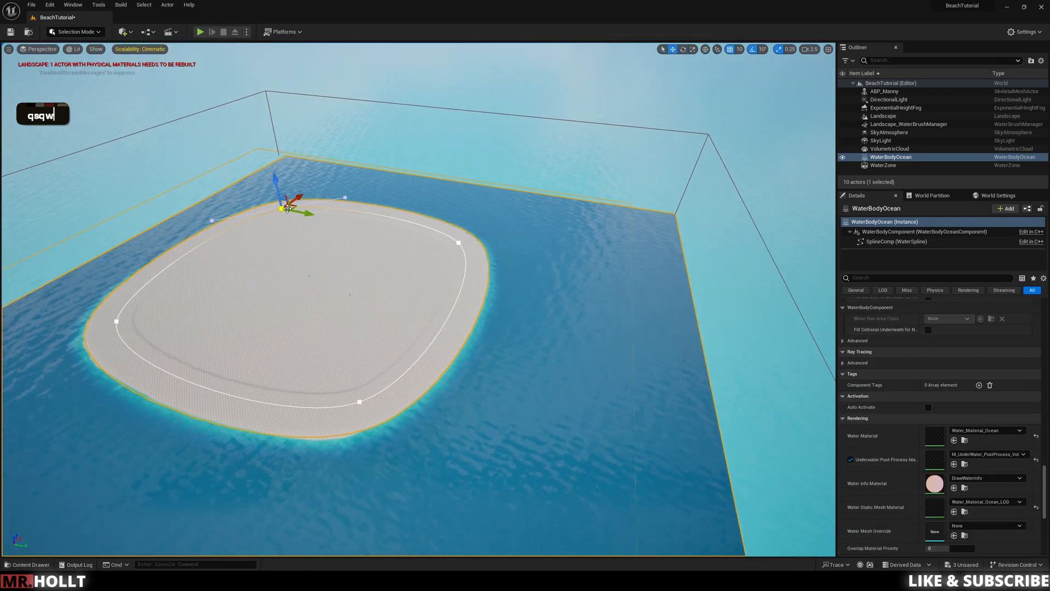
click(361, 400)
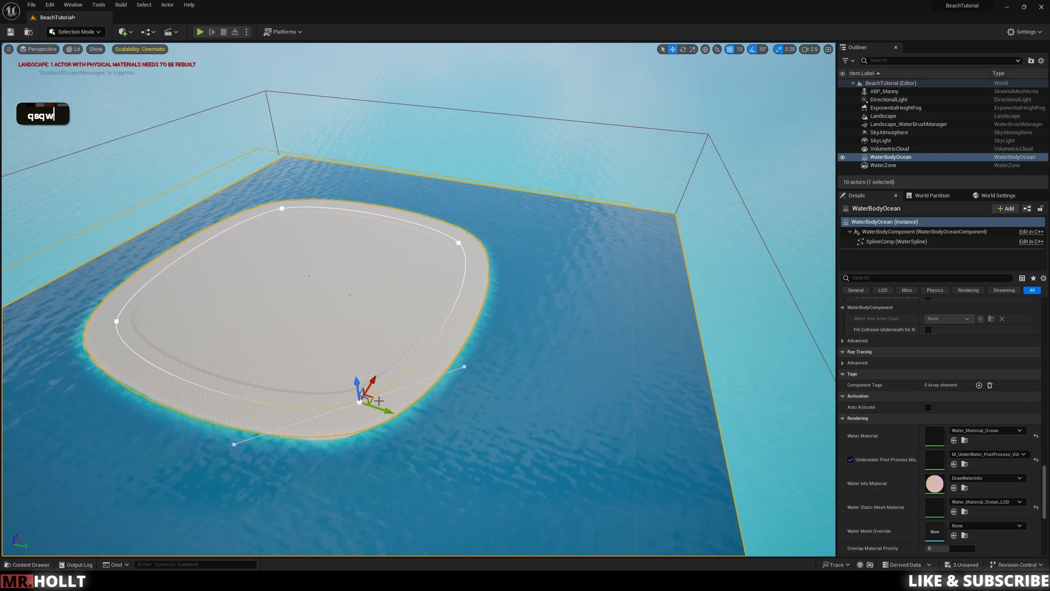
drag(374, 401, 657, 550)
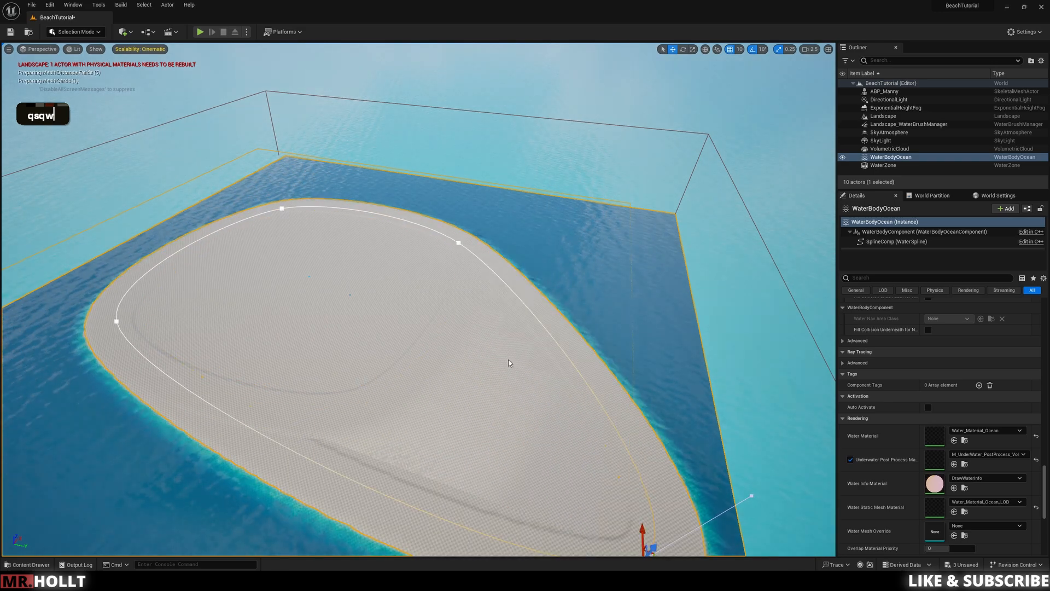
right_drag(656, 548, 689, 586)
key(s)
key(s)
drag(526, 370, 585, 549)
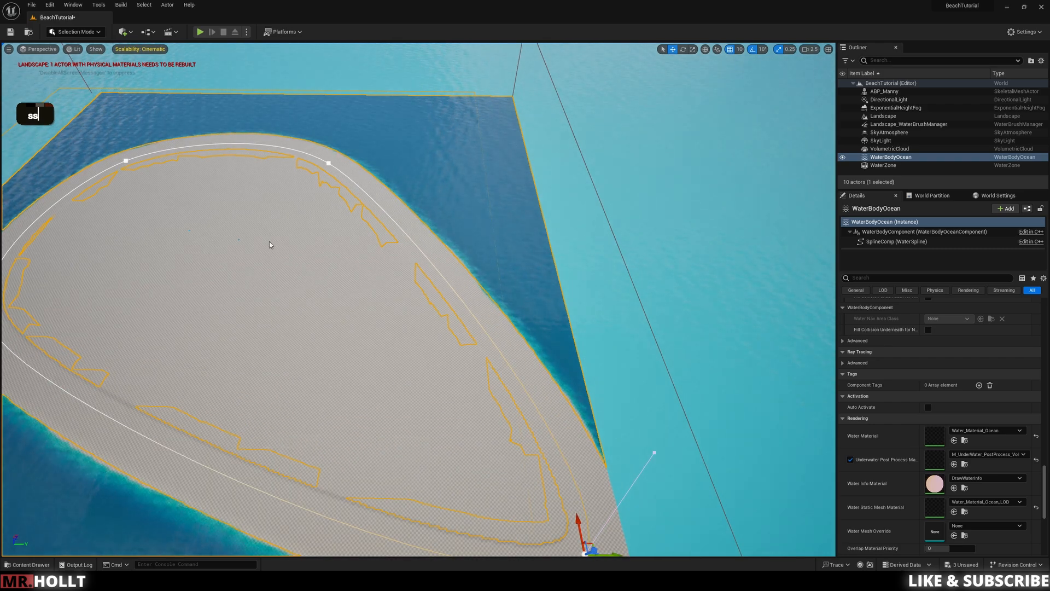
Step: Reshape the island's remaining coastline by repositioning the ocean's other spline points
click(124, 159)
drag(138, 156, 294, 277)
click(329, 163)
drag(343, 158, 529, 160)
right_drag(529, 160, 320, 112)
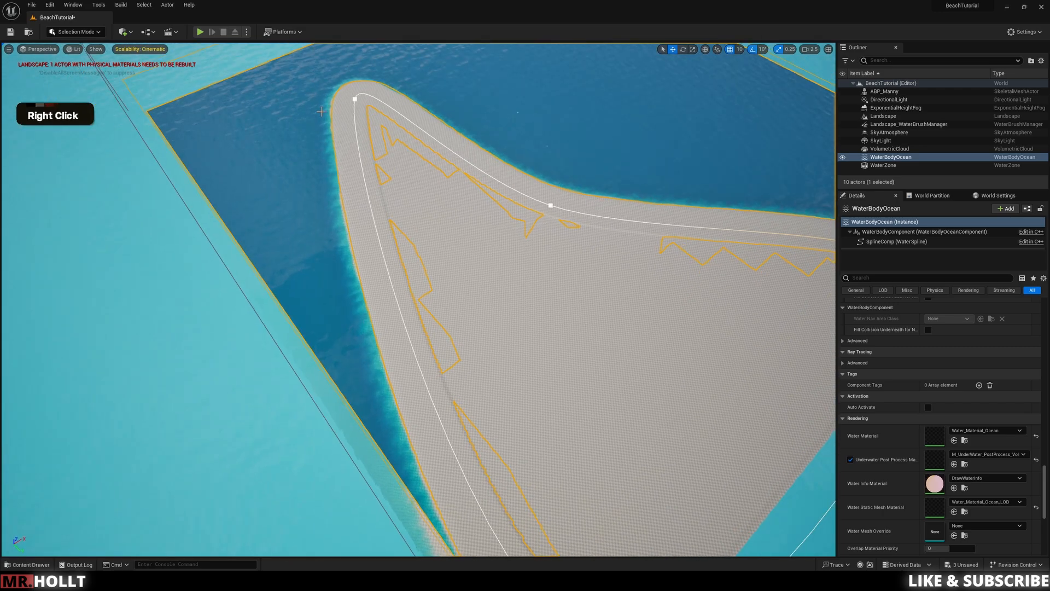
drag(362, 100, 285, 294)
click(544, 164)
key(a)
key(w)
right_drag(545, 165, 616, 108)
key(q)
key(w)
key(a)
key(a)
key(a)
key(a)
key(a)
key(s)
key(q)
key(q)
key(a)
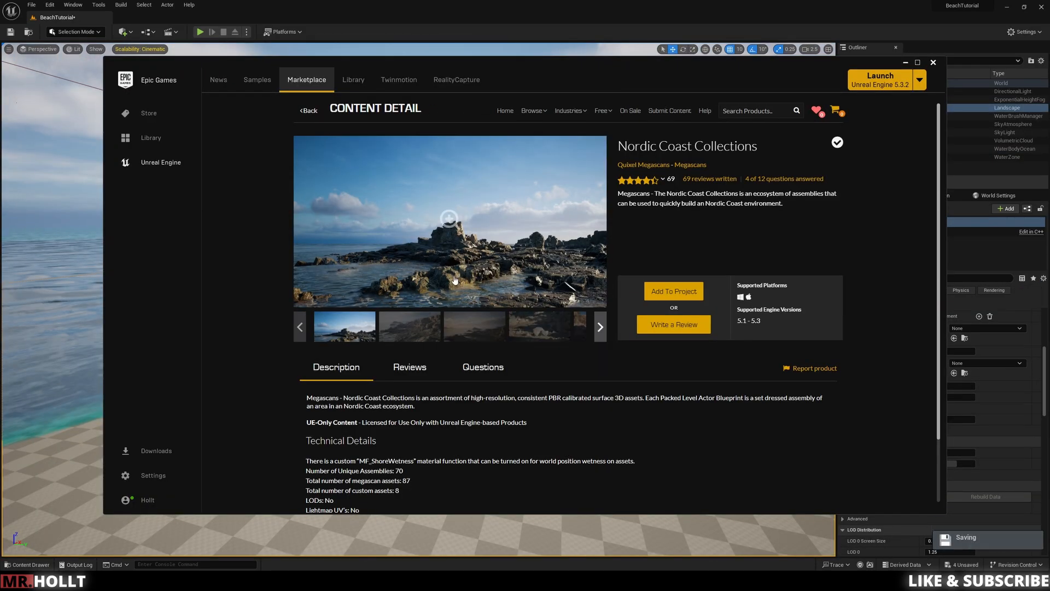
Step: Switch to the Epic Games Launcher and look through the preview images of the Nordic Coast Collections pack
click(545, 274)
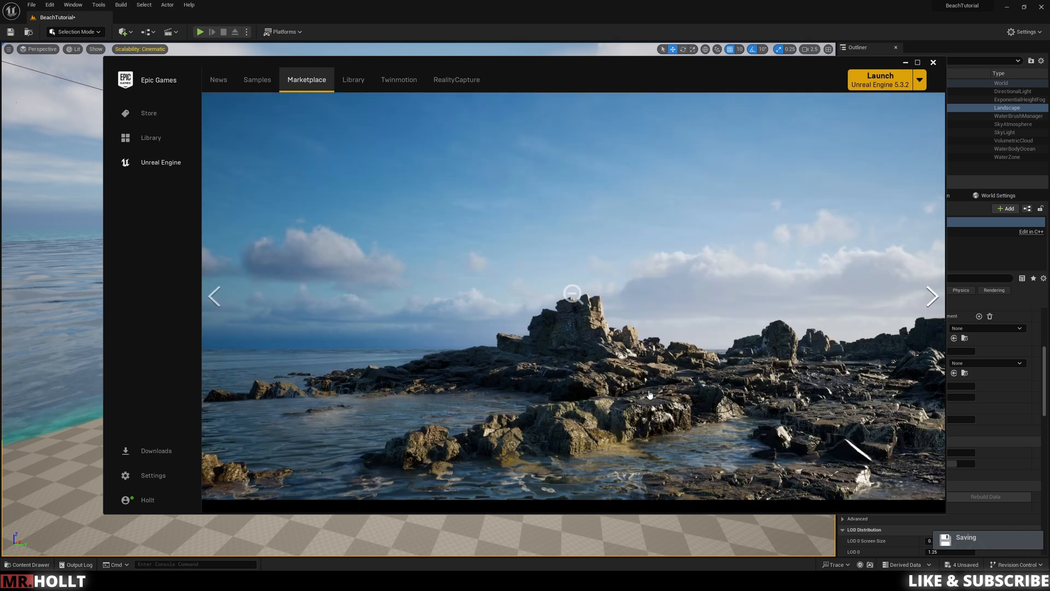
click(932, 301)
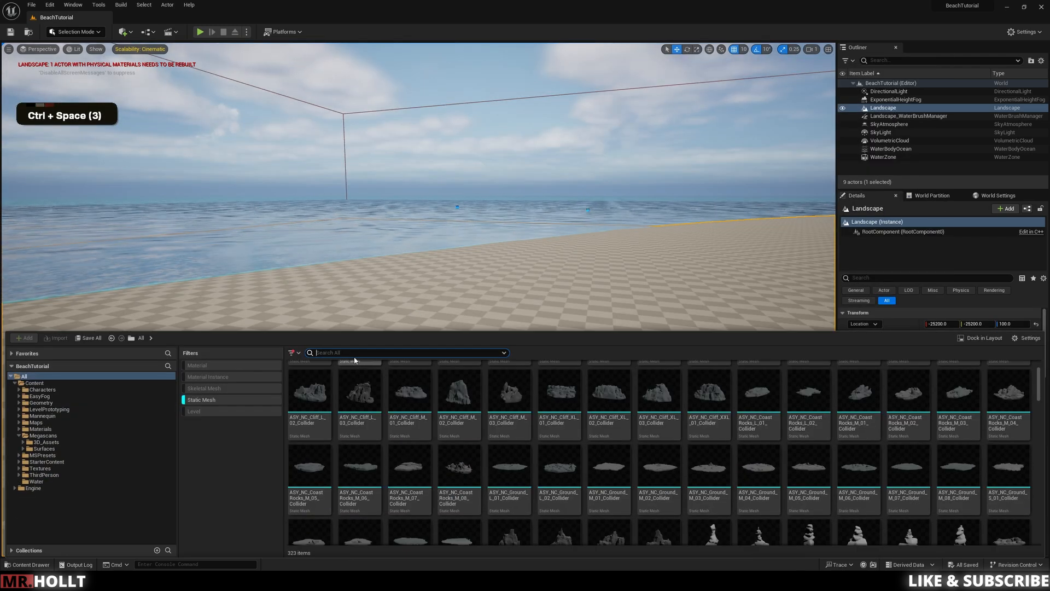
Step: Search the content for "mann" with the Static Mesh filter off and place ABP_Manny on the landscape near the shoreline
text(mann)
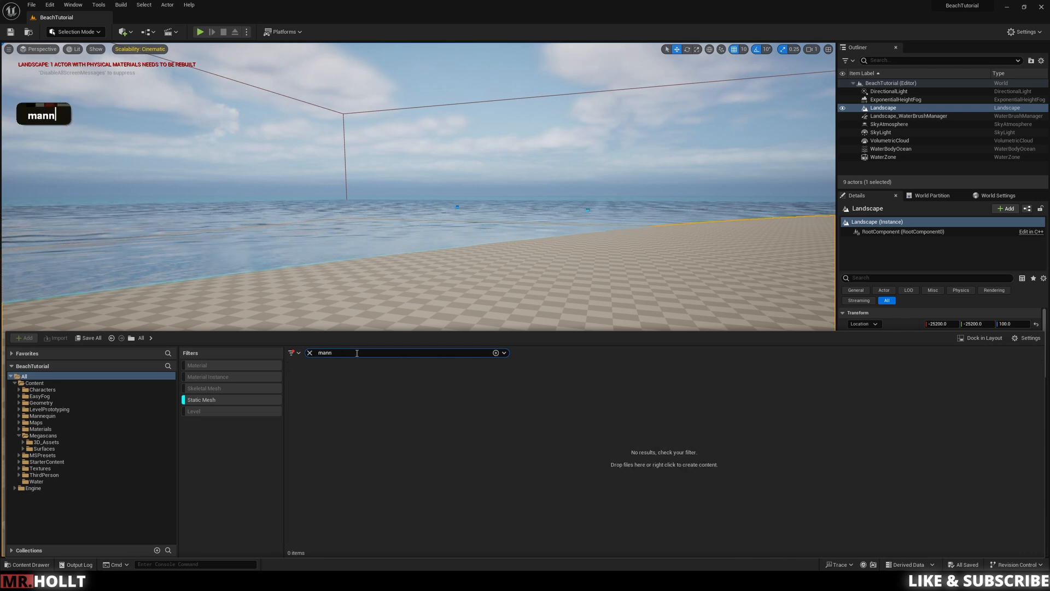
double_click(217, 400)
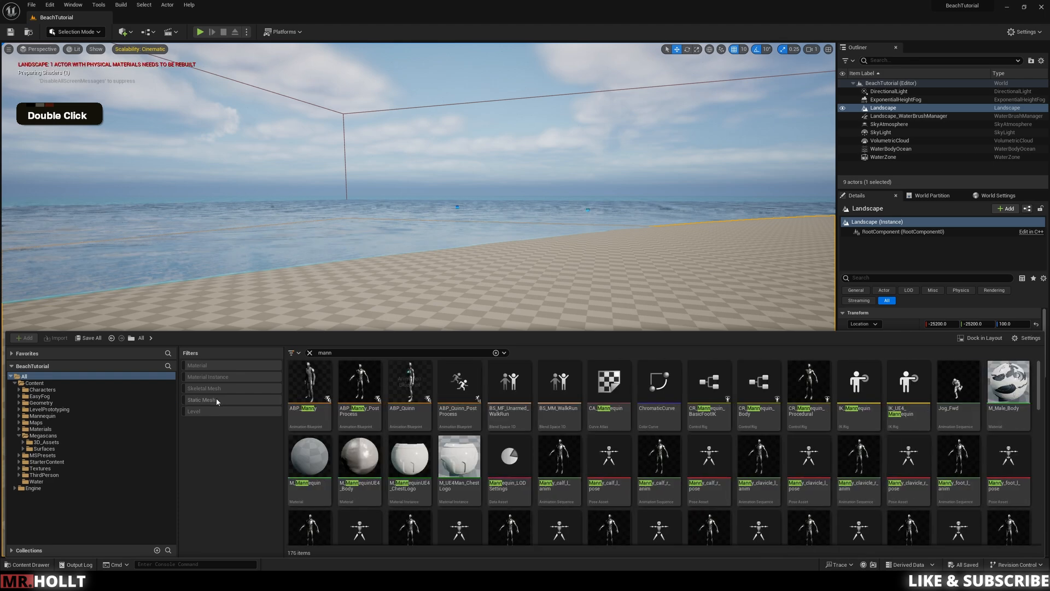
drag(307, 383, 465, 368)
Step: Rotate the ABP_Manny mannequin to about -170° around its vertical axis
key(e)
click(465, 367)
key(s)
key(q)
right_drag(465, 368, 477, 341)
key(a)
key(w)
key(e)
key(e)
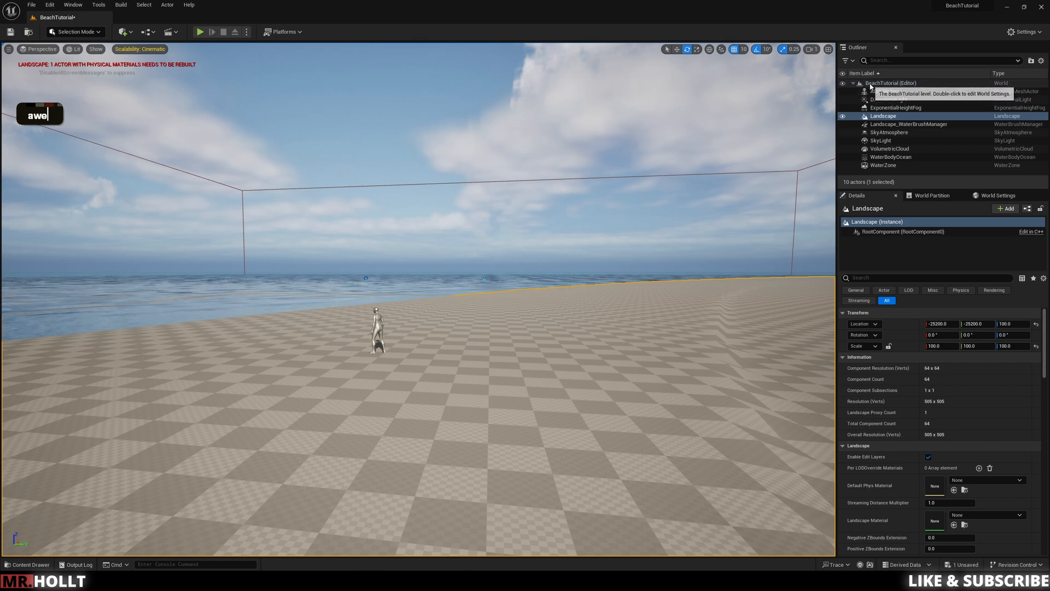
Step: Create a folder containing the Landscape in the Outliner and rename it World
click(1031, 60)
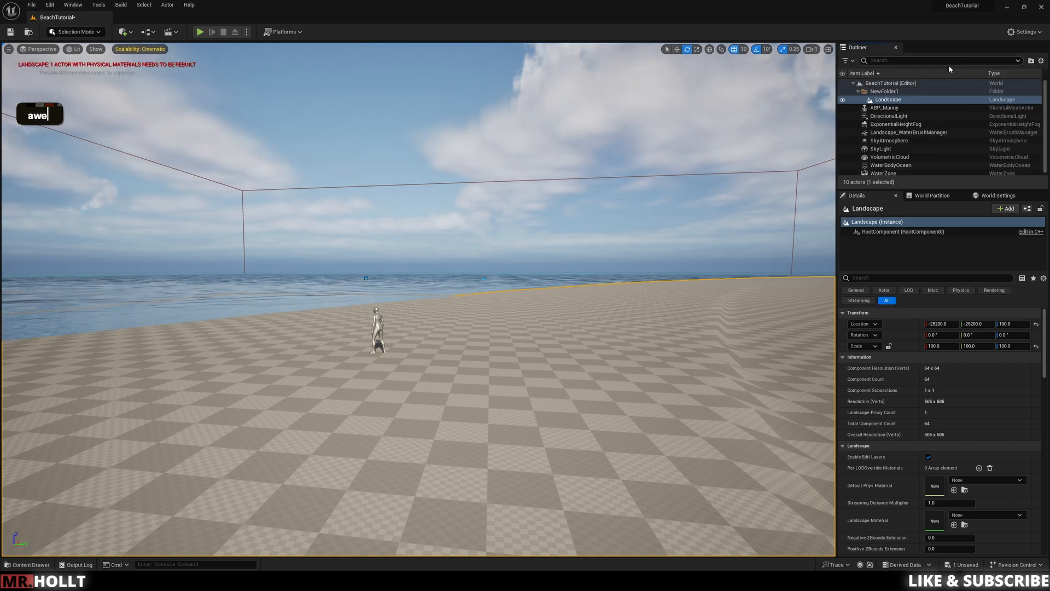
click(878, 91)
right_click(878, 91)
mouse_move(909, 139)
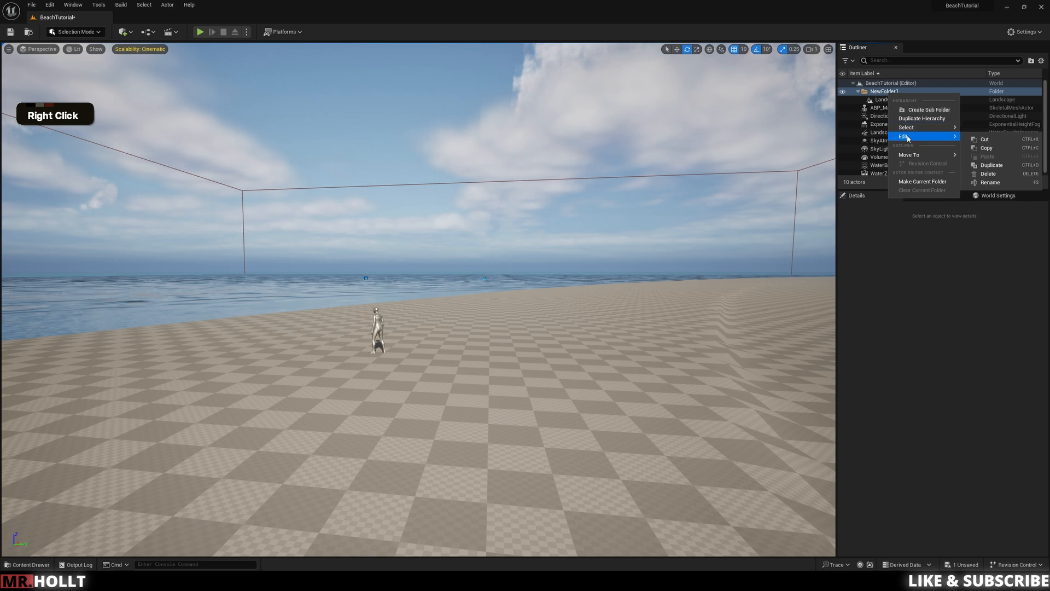
click(990, 182)
text(Worl)
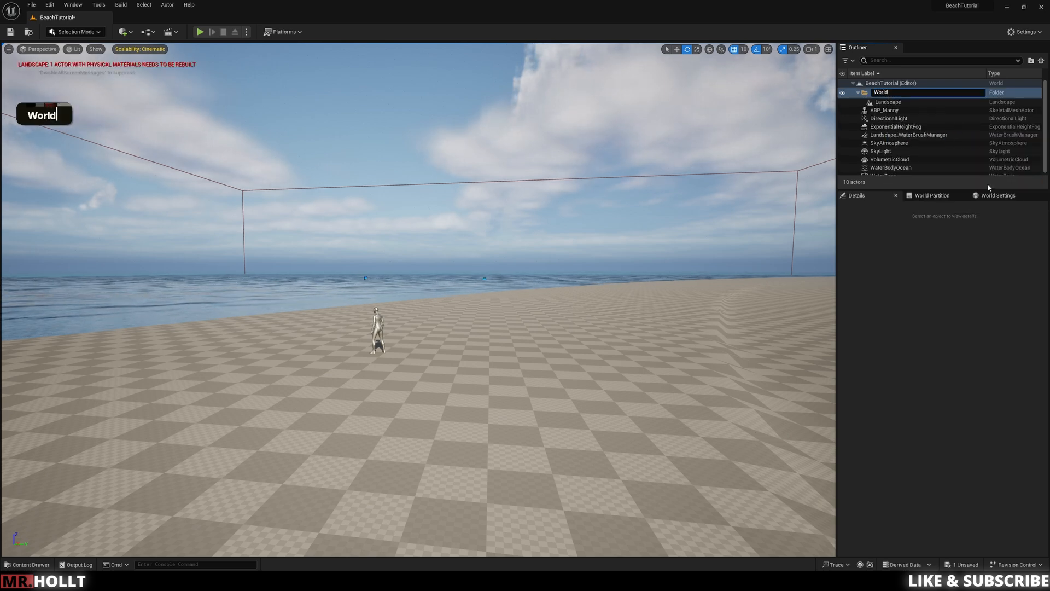
text(d)
key(Return)
Step: Select all remaining actors from ABP_Manny through WaterZone, move them into the World folder and collapse it
click(874, 108)
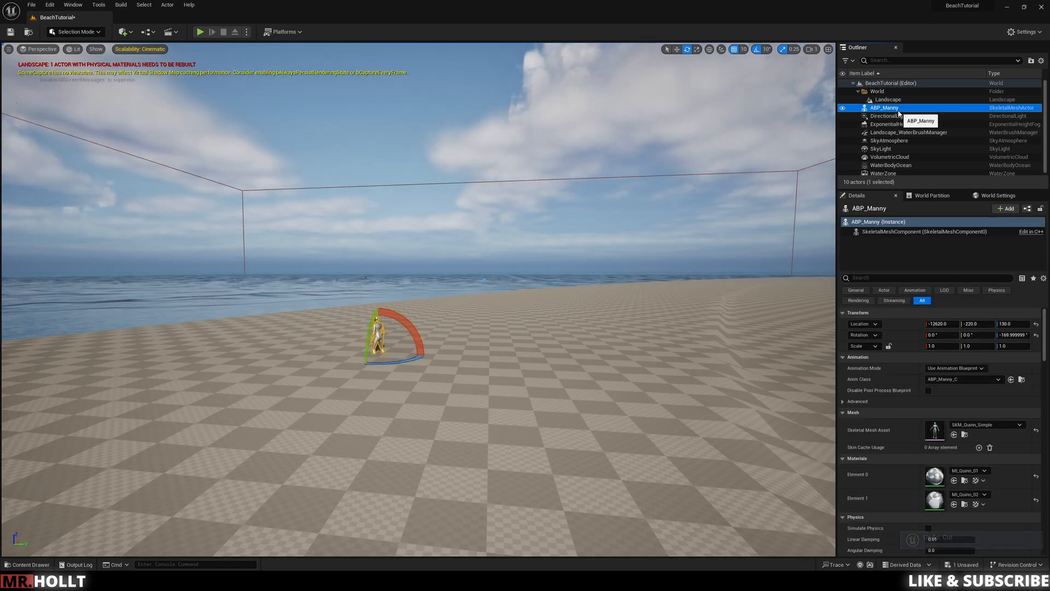
scroll(917, 157, up, 1)
scroll(917, 157, down, 1)
shift+click(889, 172)
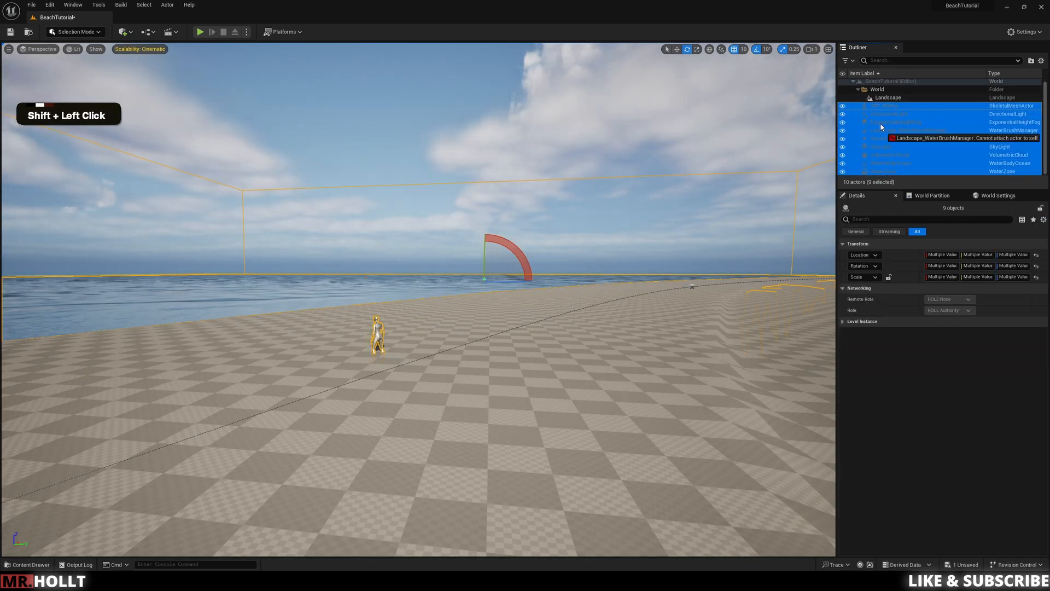
double_click(877, 89)
Step: Create a second Outliner folder at the level's root and name it Cinematics
click(894, 82)
click(1031, 61)
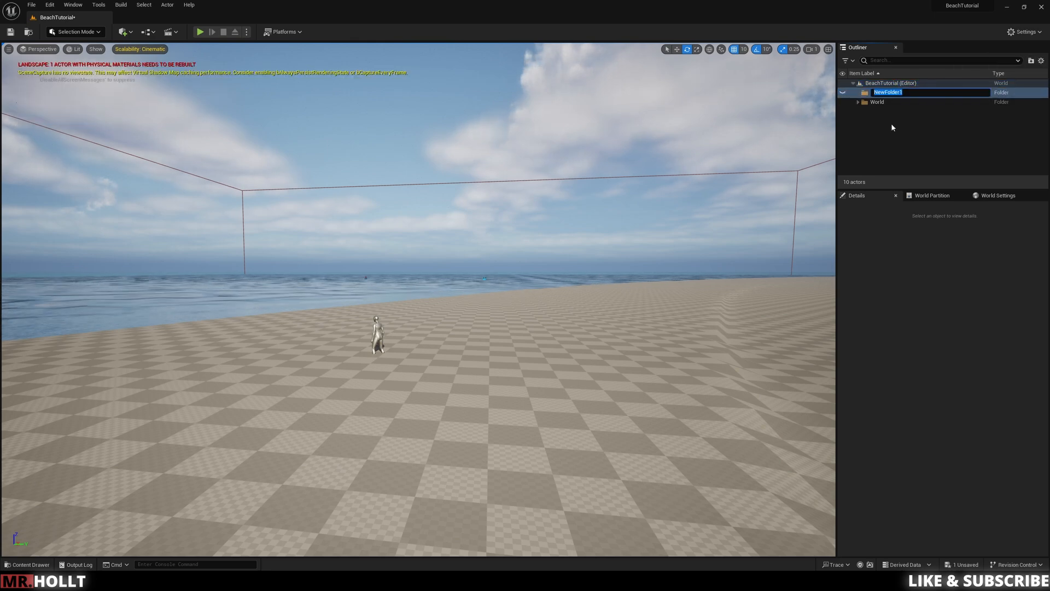
text(C)
key(BackSpace)
key(BackSpace)
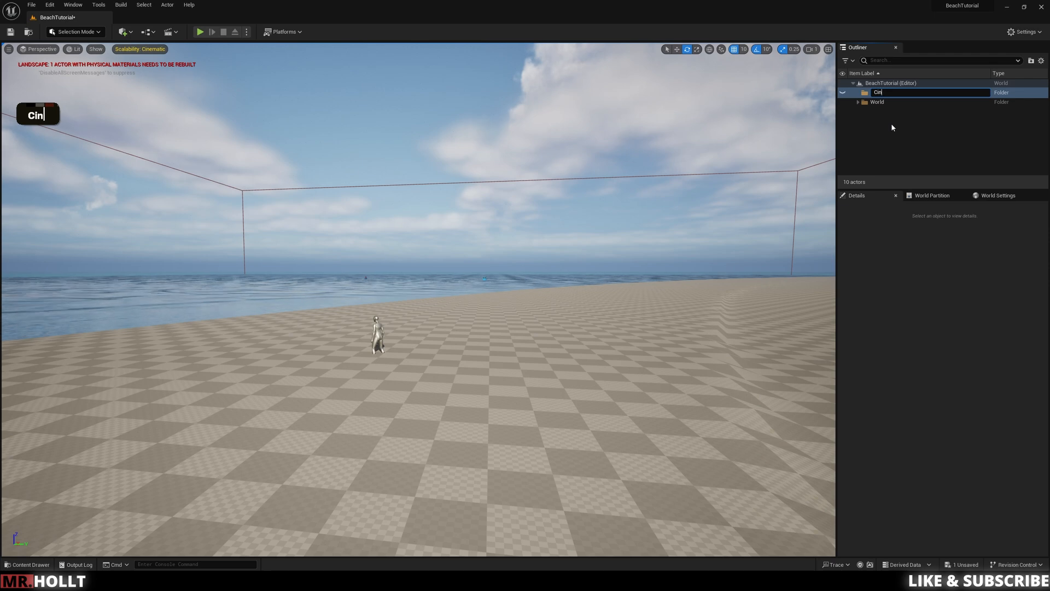
text(cs)
key(Return)
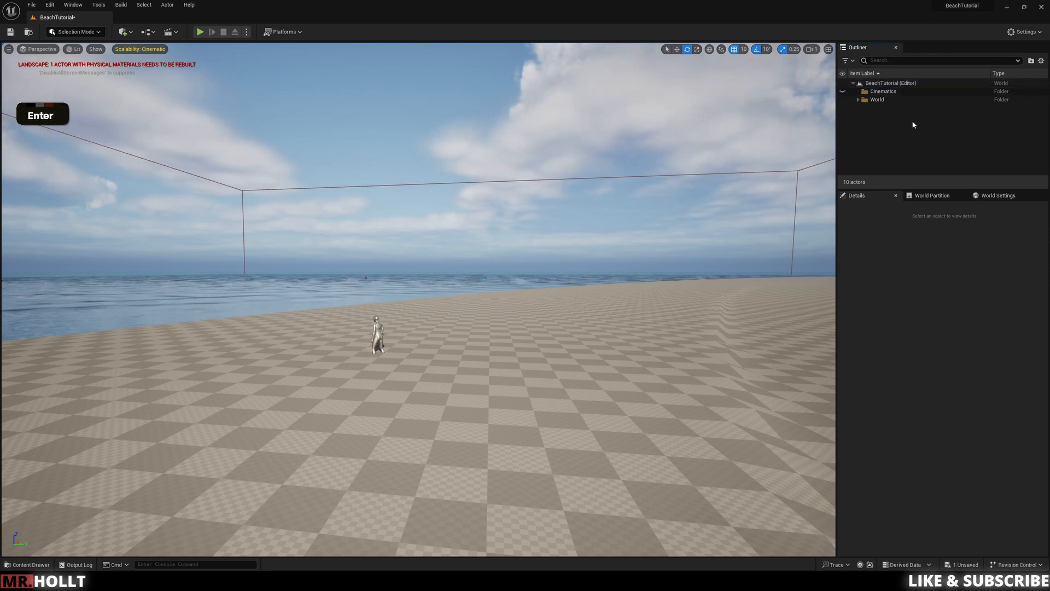
Step: Add a Cine Camera Actor to the level
double_click(897, 91)
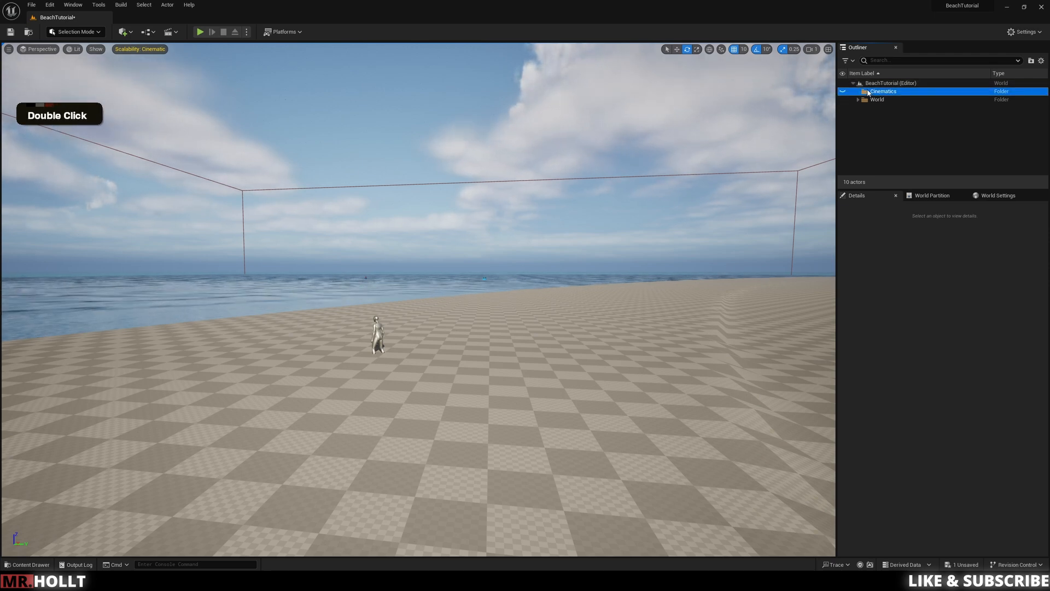
click(122, 32)
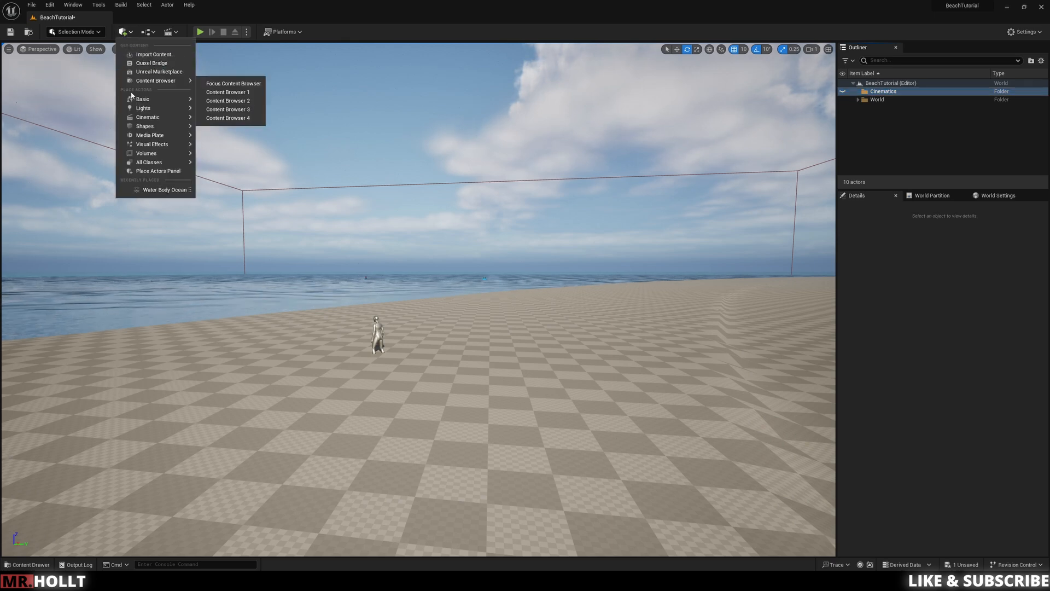
mouse_move(140, 120)
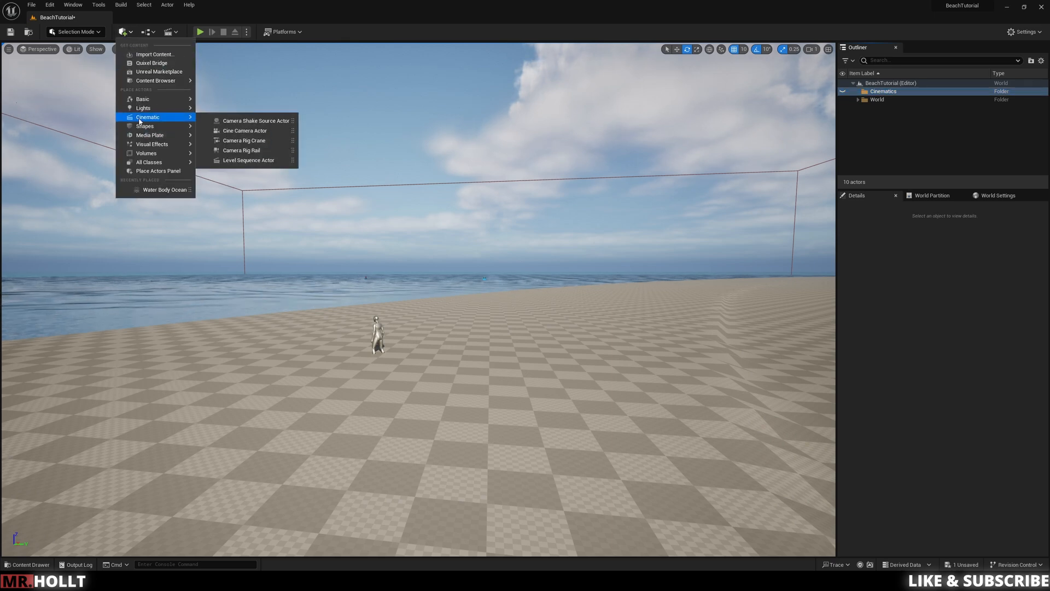
click(233, 133)
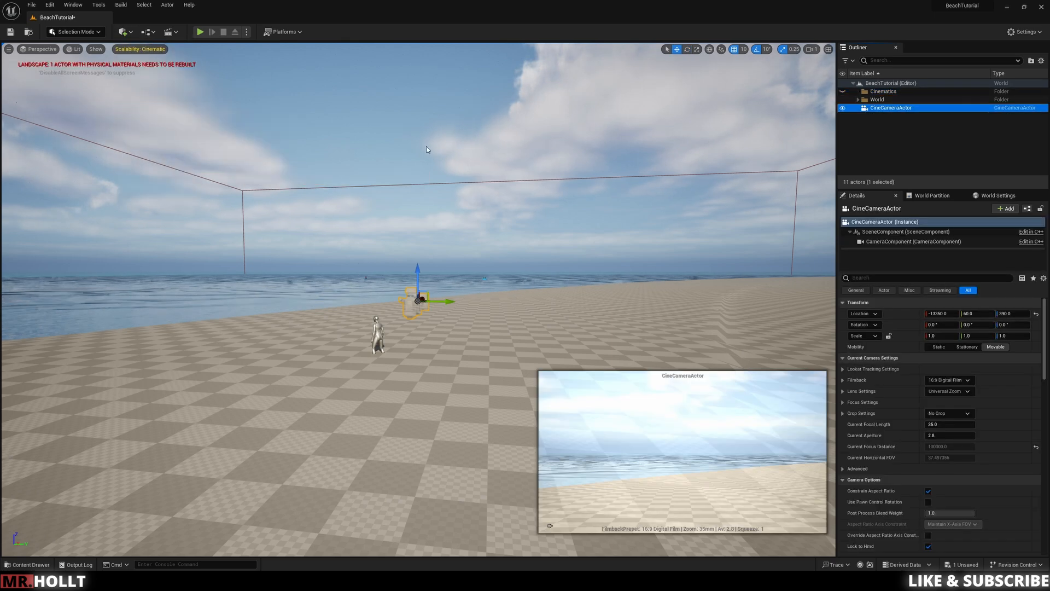
click(414, 302)
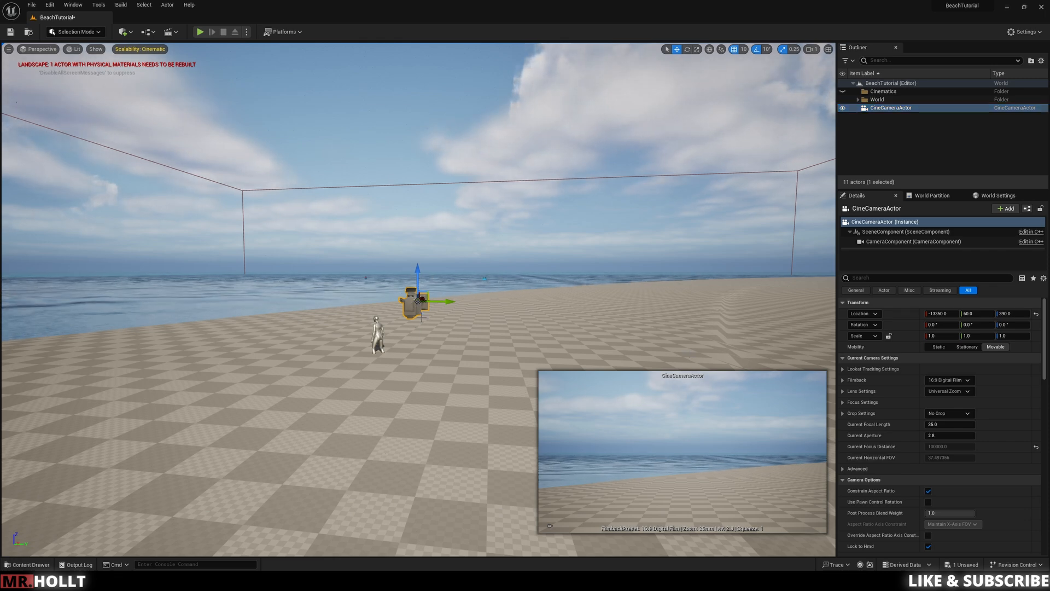
Step: Pilot the CineCameraActor and position it behind the mannequin, framing the figure against the beach and ocean horizon
right_click(886, 108)
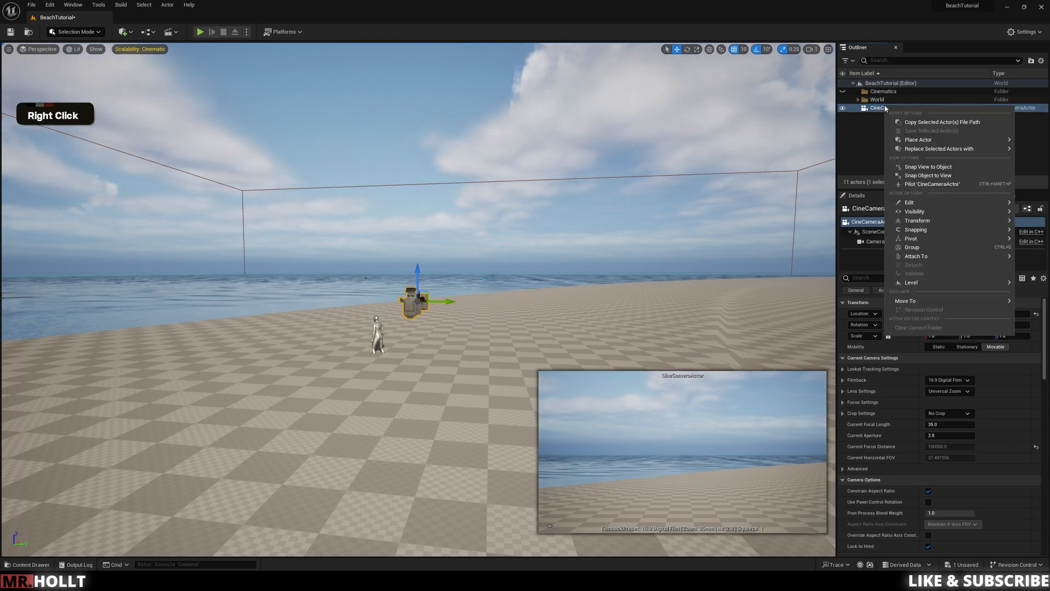
click(932, 183)
right_drag(447, 234, 833, 241)
key(s)
key(q)
key(e)
key(s)
key(a)
key(a)
key(s)
right_drag(625, 234, 652, 240)
scroll(625, 233, down, 2)
scroll(625, 233, up, 3)
scroll(625, 234, down, 3)
key(s)
key(q)
key(e)
key(a)
key(q)
key(w)
key(e)
key(e)
key(s)
key(q)
Step: Raise the ABP_Manny mannequin to a Z location of 160 so its feet rest on the landscape
key(e)
key(s)
key(q)
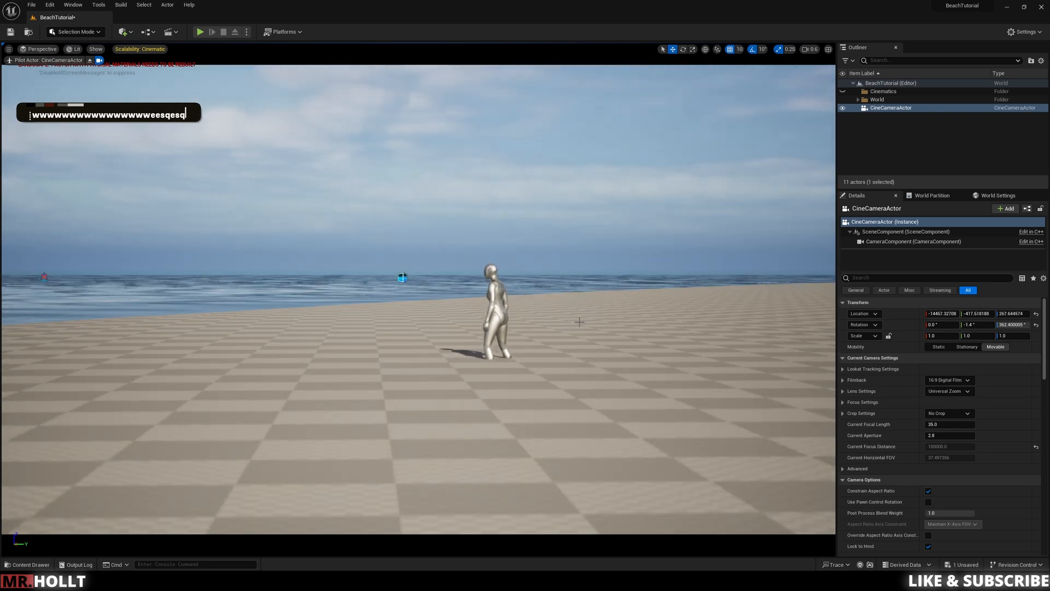
click(495, 340)
drag(495, 339, 496, 317)
right_drag(496, 318, 495, 317)
key(e)
key(q)
key(q)
key(e)
key(q)
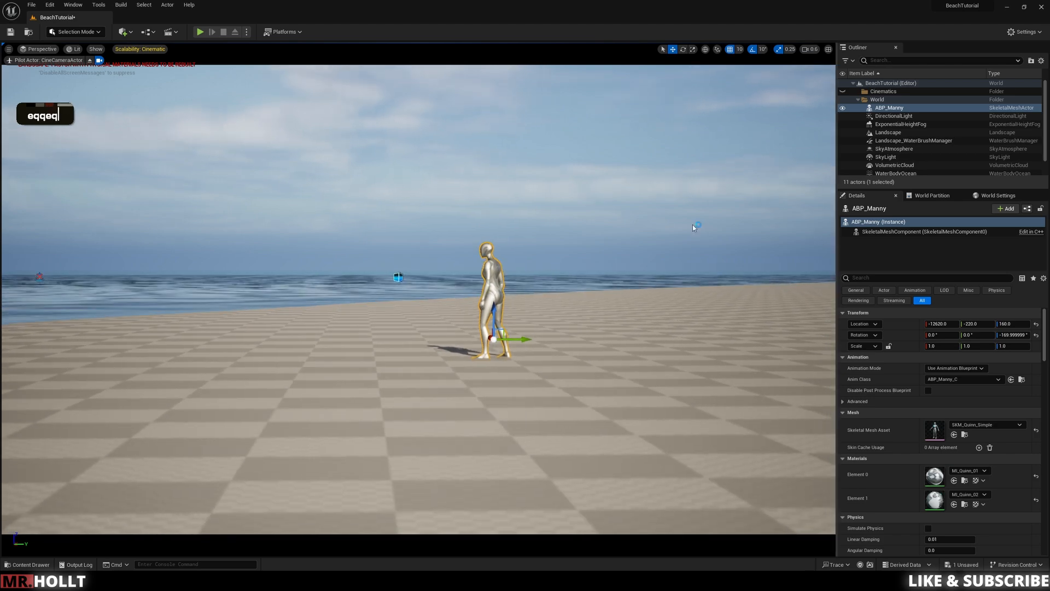
Step: Collapse the World folder and move the CineCameraActor into the Cinematics folder
click(858, 100)
click(881, 108)
drag(878, 109, 882, 92)
double_click(878, 100)
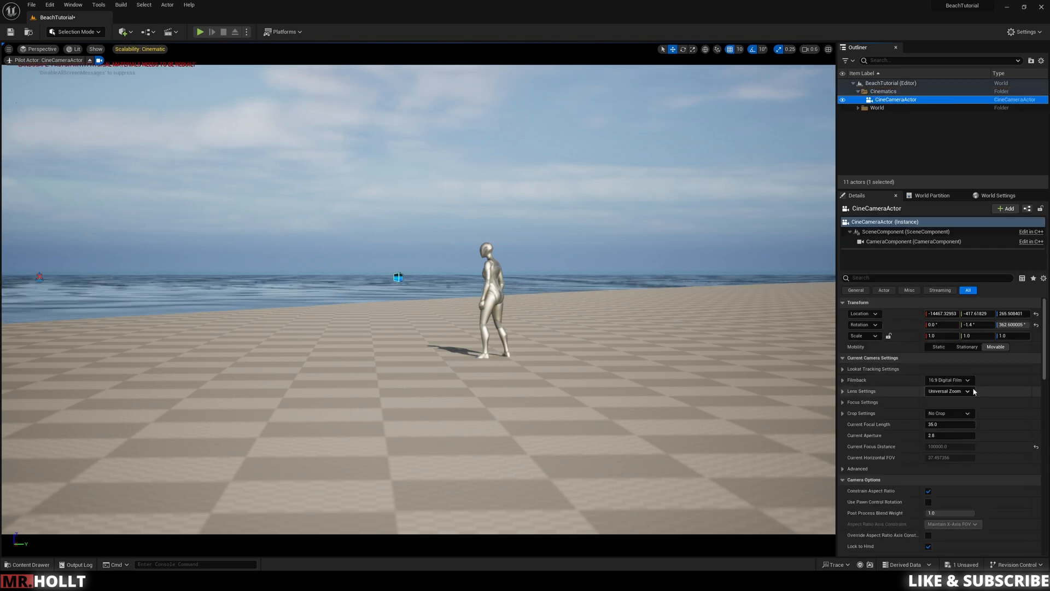
Step: Set the cine camera's filmback to 16:9 DSLR and its lens to 85mm Prime f/1.8
click(963, 380)
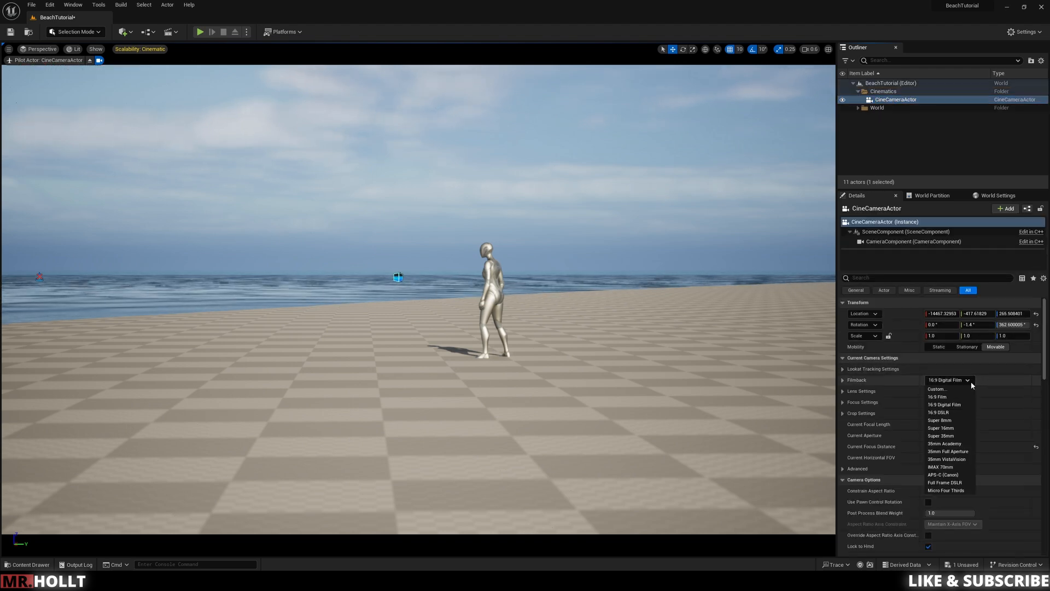
click(940, 412)
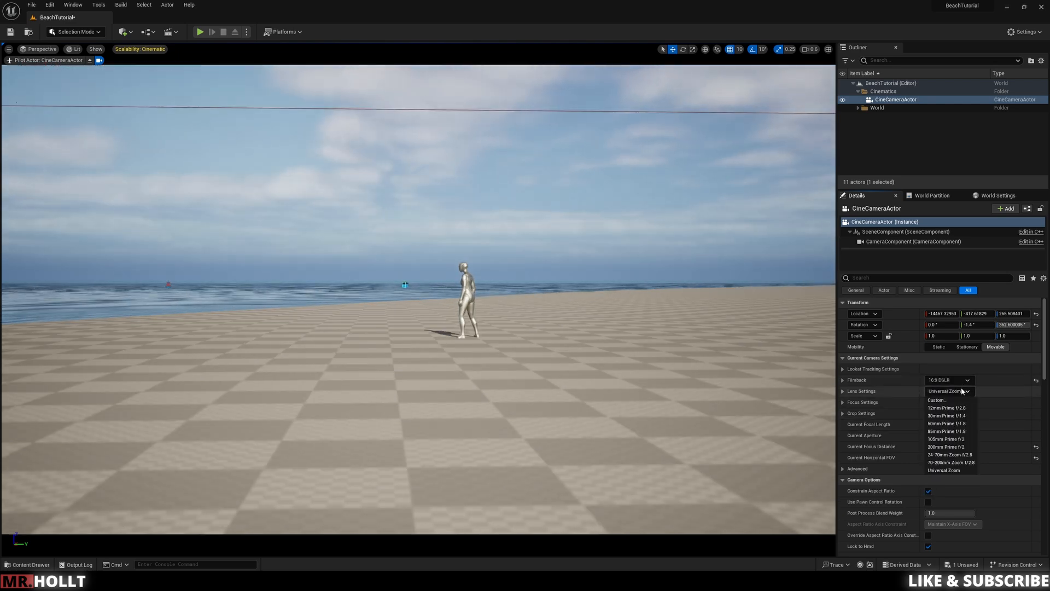
click(949, 432)
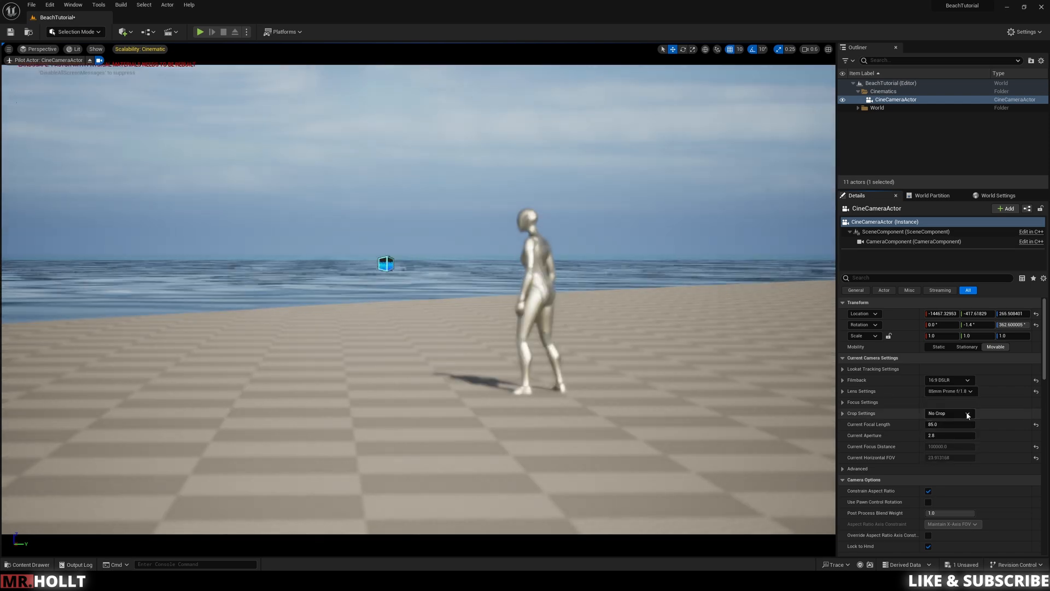
Step: Set the cine camera's lens to 50mm Prime f/1.8 and its current aperture to 10
double_click(939, 425)
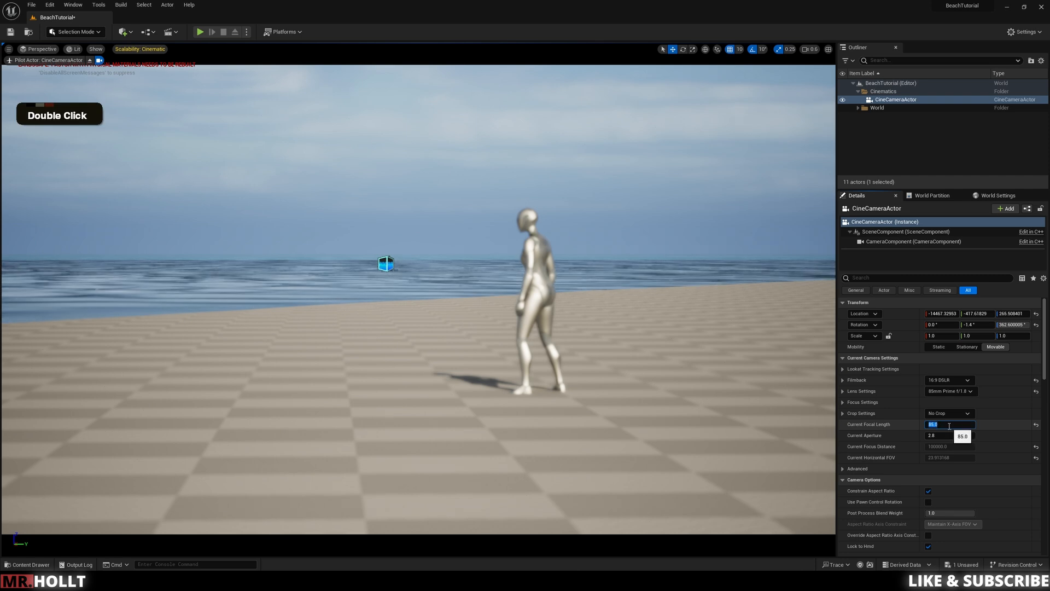
click(961, 391)
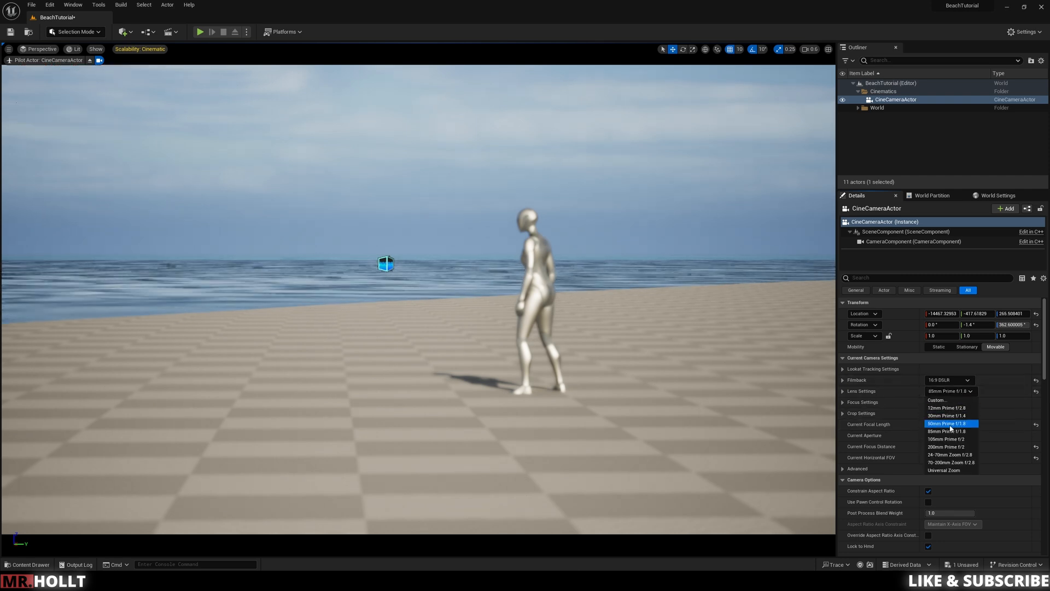
click(951, 424)
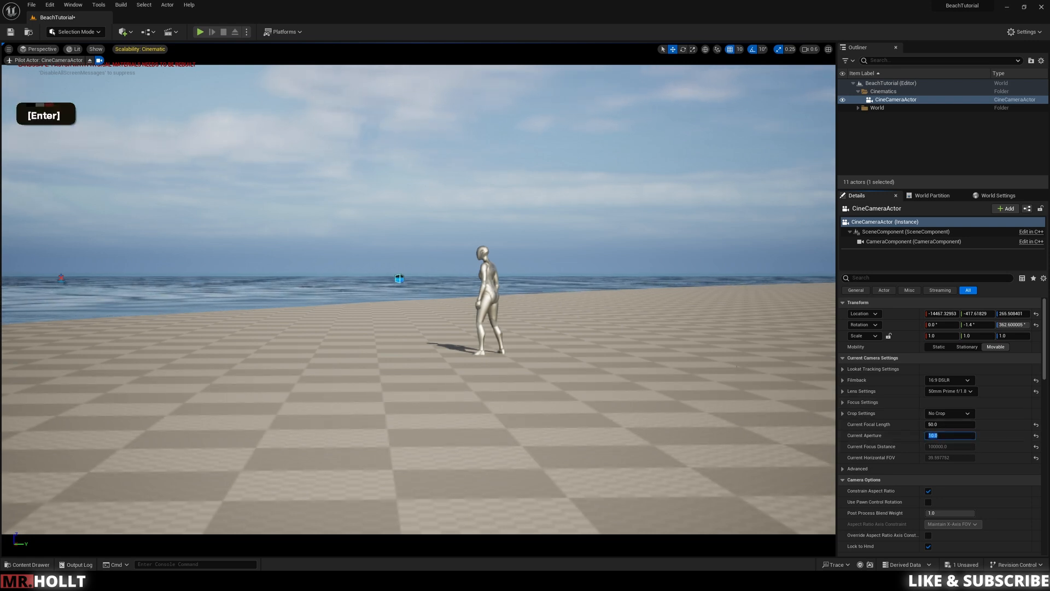
Step: Tilt the piloted cine camera slightly upward to reframe the mannequin, and stop piloting it
right_drag(550, 349, 556, 341)
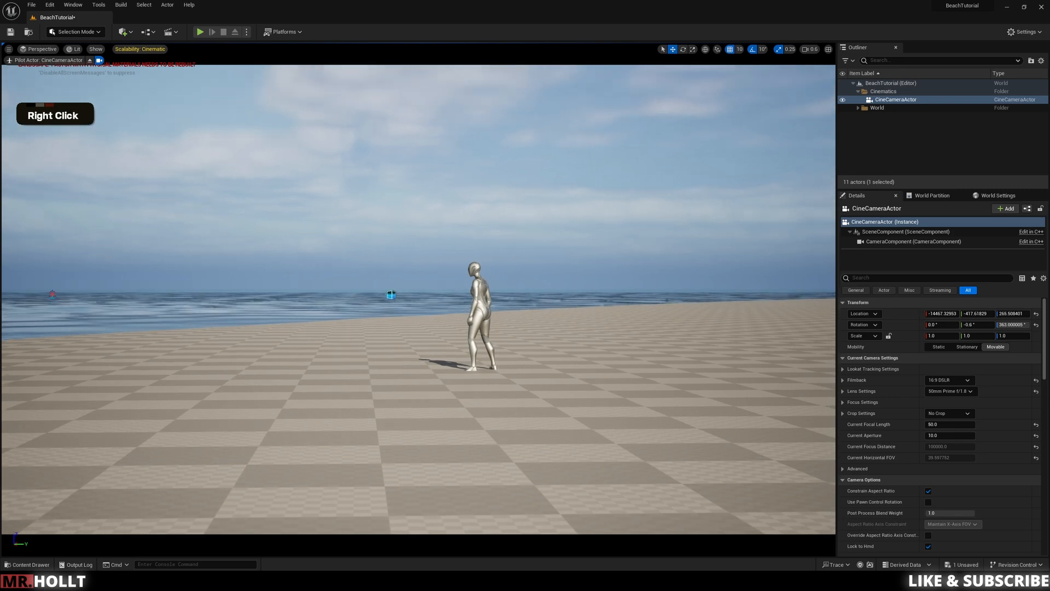
click(90, 61)
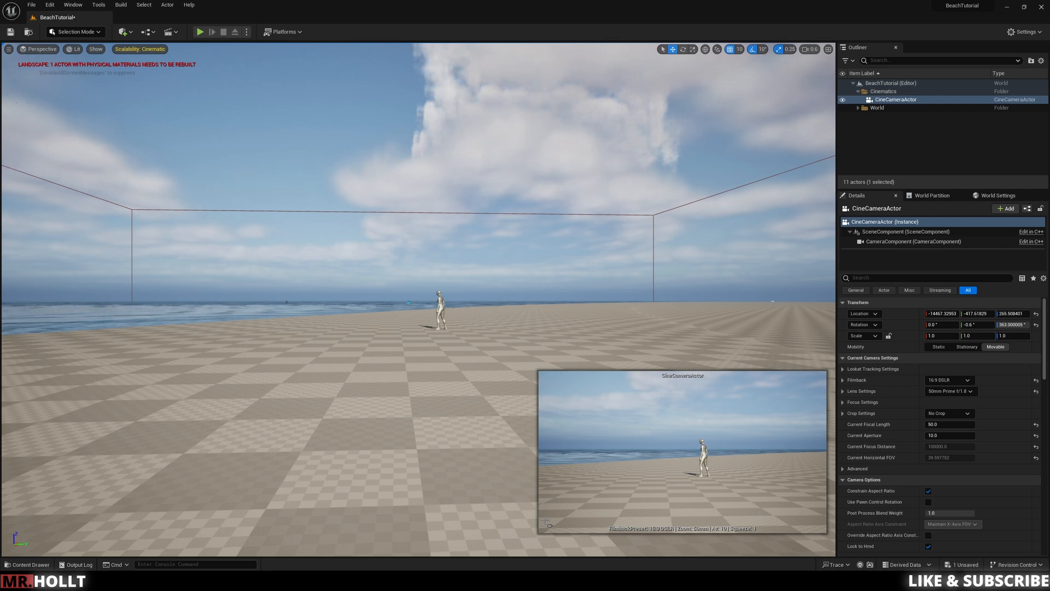
Step: Browse to the Megascans folder in the project content and clear the asset search
right_drag(645, 286, 531, 311)
key(s)
key(a)
key(e)
key(s)
key(e)
key(s)
key(q)
key(w)
key(q)
key(e)
key(d)
key(a)
key(a)
key(a)
key(w)
key(w)
key(e)
key(ctrl+space)
click(44, 436)
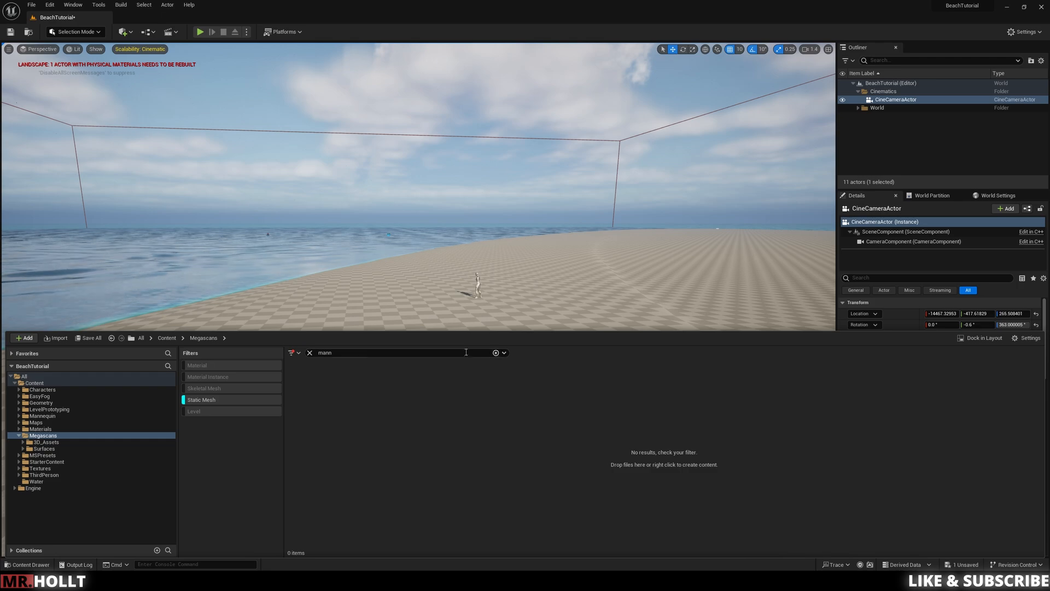
click(309, 354)
Step: Try placing the S_Huge_Nordic_Coastal_Cliff_ulkiejkva_high_Var3 mesh on the beach beyond the mannequin
right_drag(566, 248, 559, 271)
key(ctrl+space)
drag(514, 394, 554, 237)
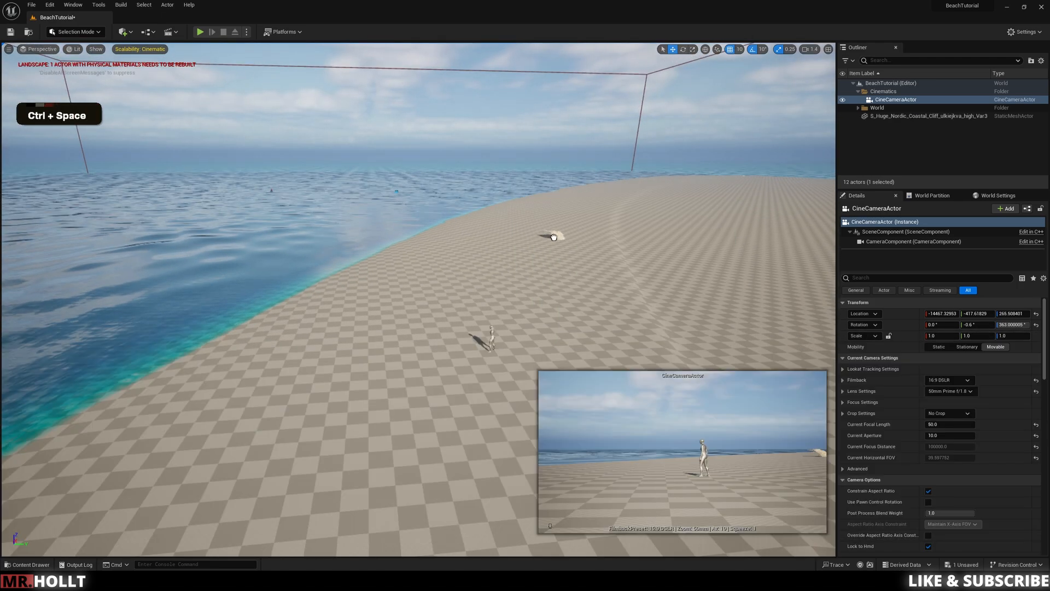
key(ctrl+z)
Step: Place the S_Massive_Nordic_Coastal_Cliff_vefkehbva_high mesh on the beach beyond the mannequin and rotate it to about 200° around Z
key(ctrl+space)
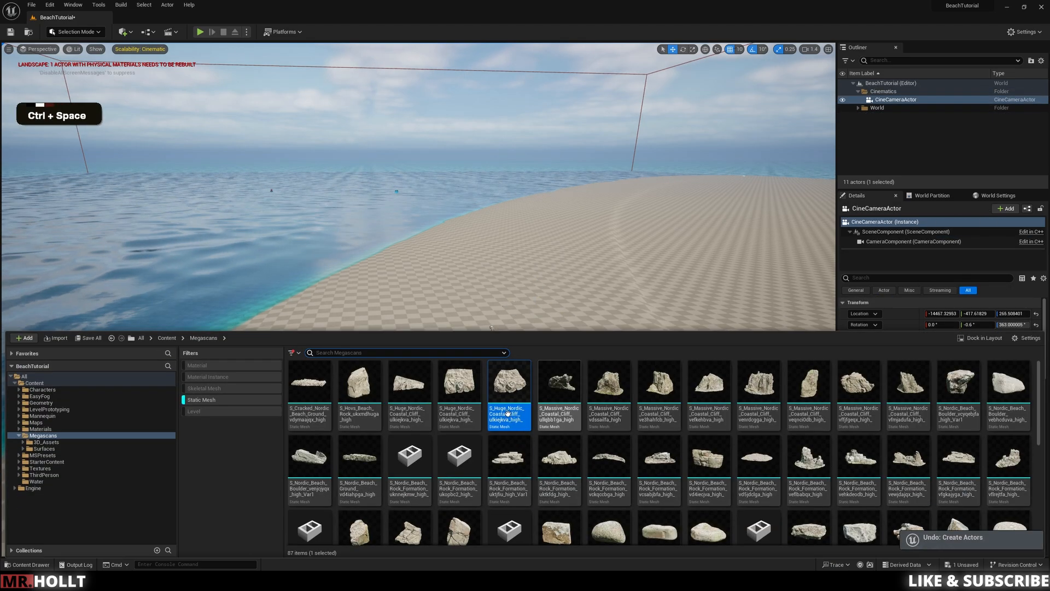
drag(700, 402, 652, 288)
drag(643, 251, 640, 256)
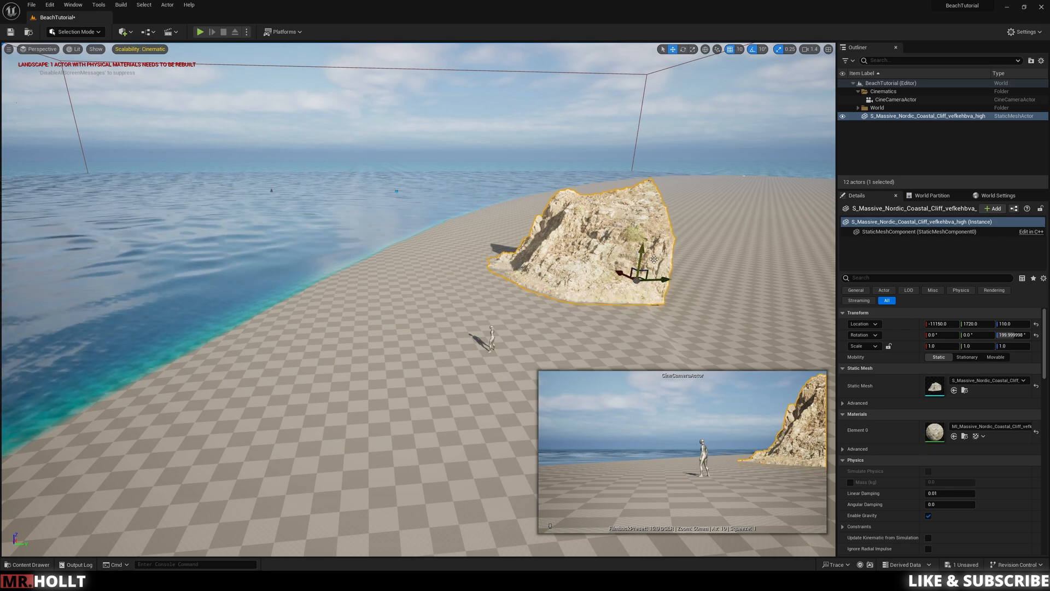
Step: Place two S_Massive_Nordic_Coastal_Cliff_venrdcgga_high meshes against the first cliff, rotating and extending them toward the shoreline
key(ctrl+space)
drag(764, 397, 677, 318)
key(e)
key(w)
key(e)
key(w)
drag(656, 306, 506, 244)
key(w)
key(e)
right_drag(506, 244, 501, 276)
drag(491, 249, 458, 258)
key(s)
right_drag(459, 258, 454, 238)
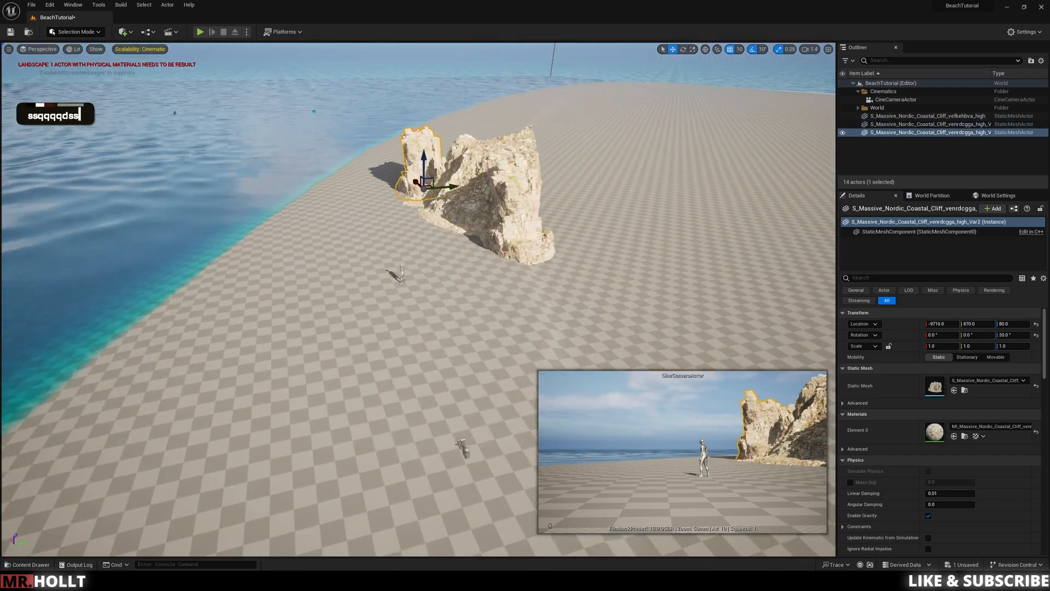
shift+click(464, 445)
shift+click(401, 282)
shift+click(395, 274)
right_drag(379, 242, 376, 240)
key(ctrl+z)
Step: Select the ABP_Manny mannequin together with the cine camera and move both closer to the cliffs
click(463, 442)
click(398, 276)
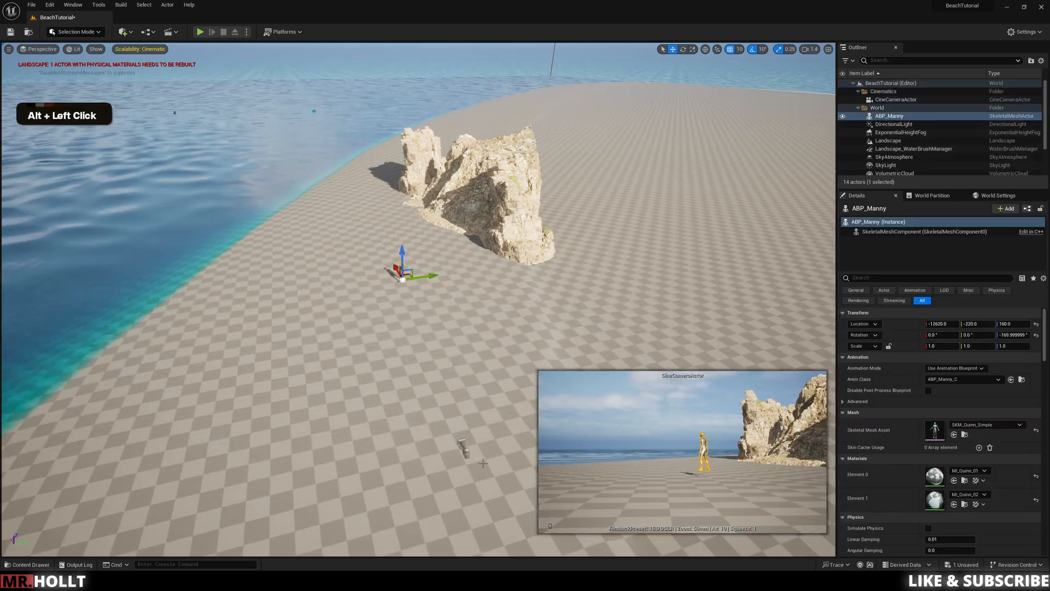
shift+click(463, 443)
drag(459, 431, 389, 291)
right_drag(361, 233, 359, 240)
click(345, 290)
click(340, 283)
right_drag(346, 284, 383, 273)
Step: Select the three massive cliff meshes together, then move and rotate them to fill one side of the camera frame
click(525, 263)
shift+click(427, 213)
shift+click(323, 176)
drag(330, 211, 297, 200)
key(e)
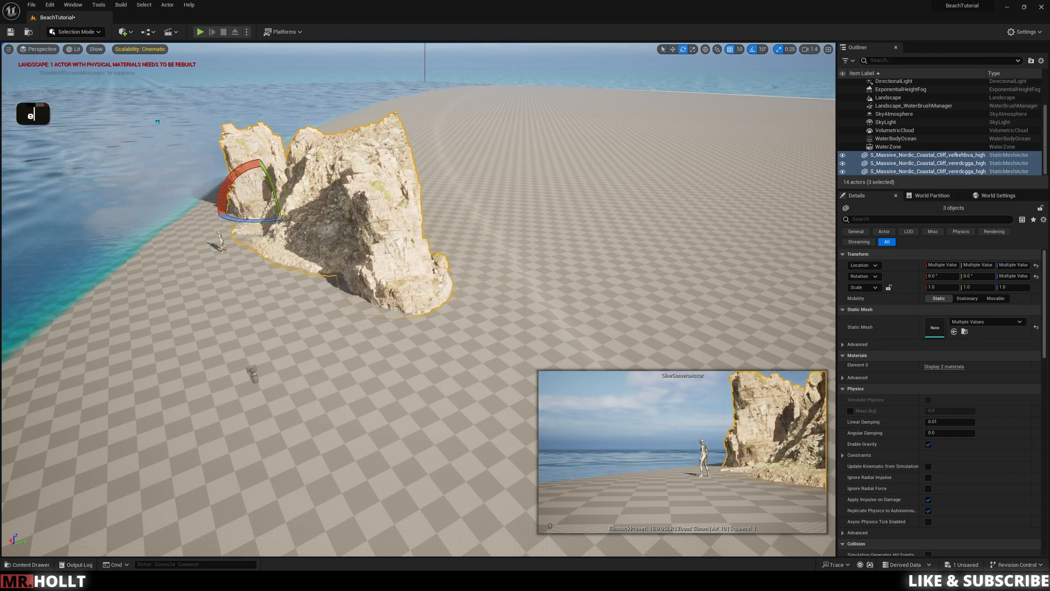
right_drag(296, 200, 273, 200)
drag(290, 211, 257, 210)
key(w)
drag(339, 196, 318, 212)
Step: Turn off rotation snapping and rotate the cliff rock freely
key(e)
click(754, 49)
click(753, 49)
click(754, 49)
click(350, 306)
mouse_move(350, 306)
right_down()
mouse_move(358, 262)
mouse_move(342, 307)
right_up()
Step: Place the S_Massive_Nordic_Coastal_Cliff_vfmjadufa_high mesh beside the existing cliffs, rotating and moving it to blend with them
key(ctrl+space)
drag(910, 402, 333, 219)
right_drag(334, 219, 383, 229)
drag(268, 191, 230, 219)
mouse_move(329, 230)
right_down()
mouse_move(383, 240)
mouse_move(328, 241)
right_up()
drag(219, 327, 294, 323)
click(350, 372)
right_drag(350, 328, 307, 295)
click(351, 273)
key(w)
drag(340, 301, 367, 308)
key(e)
right_drag(377, 312, 350, 307)
Step: Place the S_Massive_Nordic_Coastal_Cliff_veqnci0db_high_Var1 mesh behind the mannequin at the shoreline end of the cliffs, rotated to fit
key(ctrl+space)
drag(809, 377, 329, 219)
drag(203, 296, 263, 290)
right_drag(262, 290, 350, 273)
key(w)
drag(350, 274, 415, 268)
right_drag(415, 268, 427, 311)
key(e)
key(w)
drag(416, 312, 526, 379)
right_drag(556, 396, 563, 342)
Step: Try adding another massive Nordic coastal cliff mesh beside the cliff group
key(ctrl+space)
drag(609, 402, 465, 328)
key(ctrl+z)
Step: Scale the veqnci0db cliff to 0.75 and sink it to a Z location of -190 at the water's edge
key(w)
mouse_move(465, 328)
right_down()
mouse_move(476, 325)
mouse_move(465, 328)
right_up()
key(s)
key(r)
drag(530, 381, 514, 390)
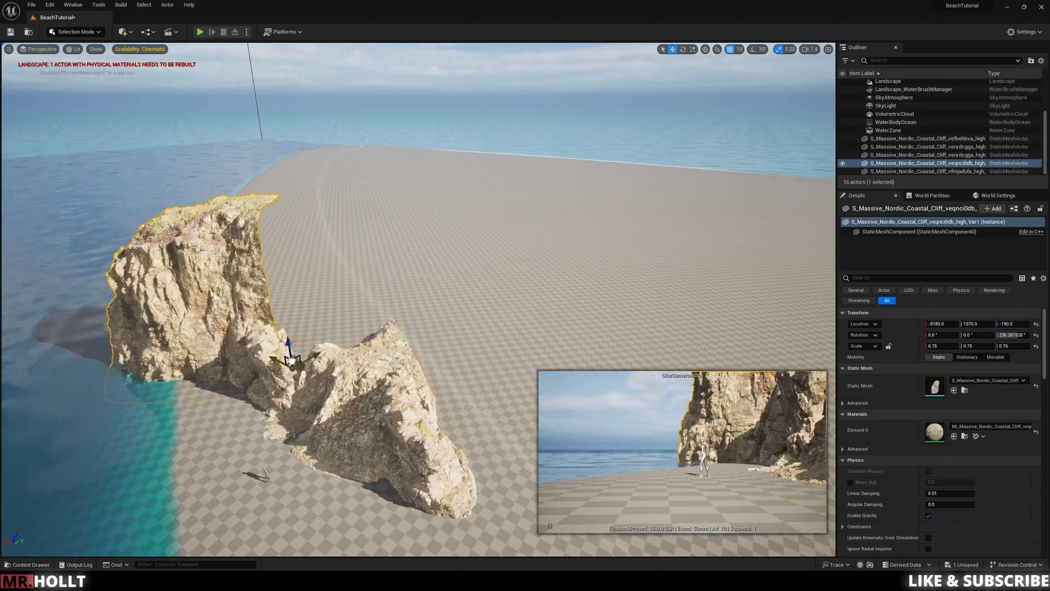
Step: Move and rotate the placed cliffs so they form a continuous rock wall beside the mannequin
click(416, 328)
right_drag(416, 328, 465, 339)
click(470, 180)
right_drag(539, 372, 542, 378)
key(e)
drag(523, 387, 617, 359)
key(w)
click(383, 416)
right_drag(383, 416, 383, 378)
Step: Place the S_Nordic_Beach_Rock_Formation_uktjfiu_high_Var1 mesh on the sand near the mannequin, partly sunk into the ground
key(ctrl+space)
drag(501, 468, 394, 284)
right_drag(415, 273, 438, 307)
drag(493, 285, 552, 275)
key(e)
Step: Place the S_Nordic_Beach_Ground_vd4iahpga_high mesh at the near shoreline and duplicate it into a cluster of overlapping rock patches
key(ctrl+space)
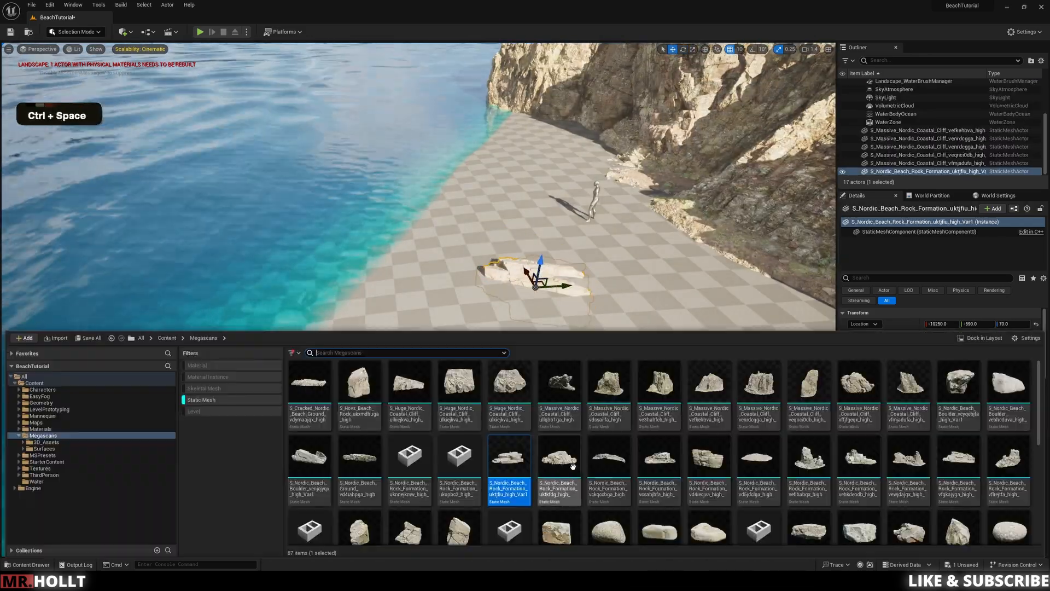
drag(511, 489, 406, 297)
key(e)
alt+drag(284, 268, 392, 264)
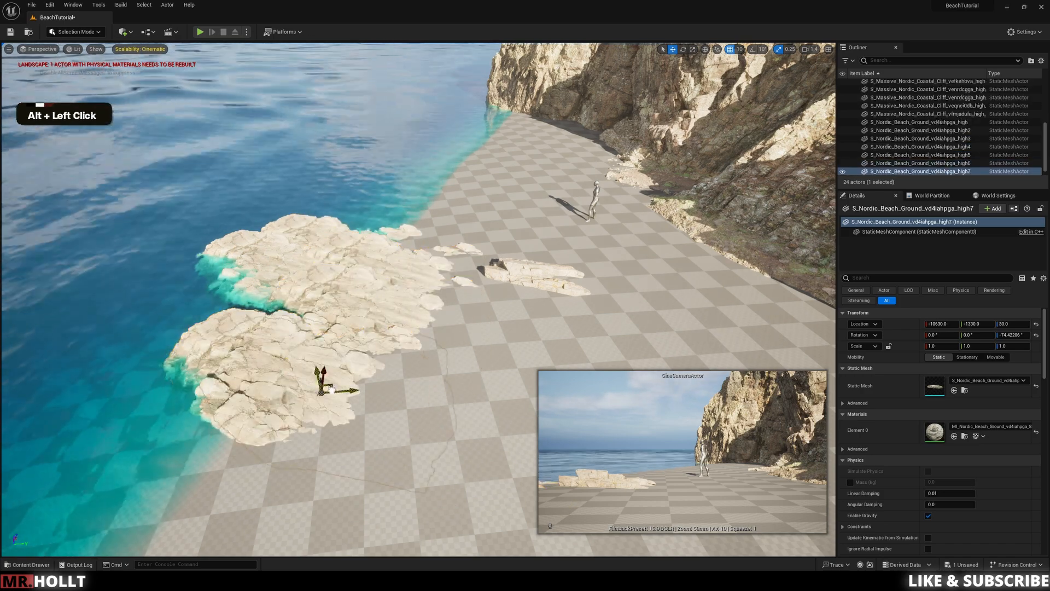
Step: Extend the near-shore rock cluster with two more beach-ground copies, rotating the last to about -255° around Z
drag(406, 345, 406, 352)
right_drag(406, 352, 422, 378)
key(r)
right_drag(481, 339, 471, 328)
key(w)
alt+drag(353, 261, 383, 268)
right_drag(383, 268, 383, 342)
alt+drag(383, 342, 403, 369)
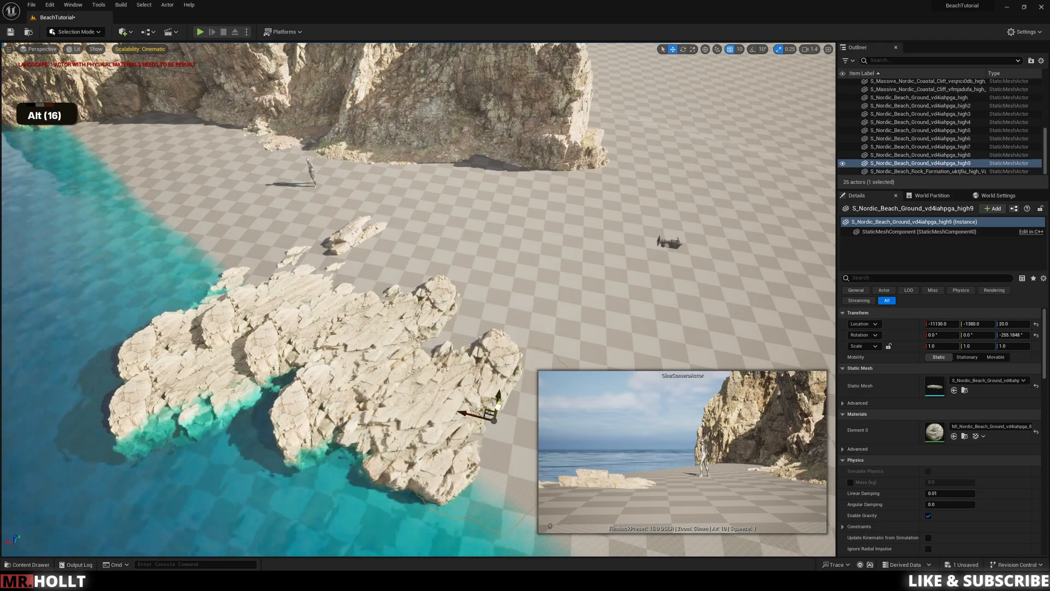
Step: Select three of the beach-ground pieces and duplicate them twice at the waterline below the tall cliff
right_drag(445, 395, 383, 350)
click(383, 350)
click(306, 285)
shift+click(329, 317)
shift+click(356, 306)
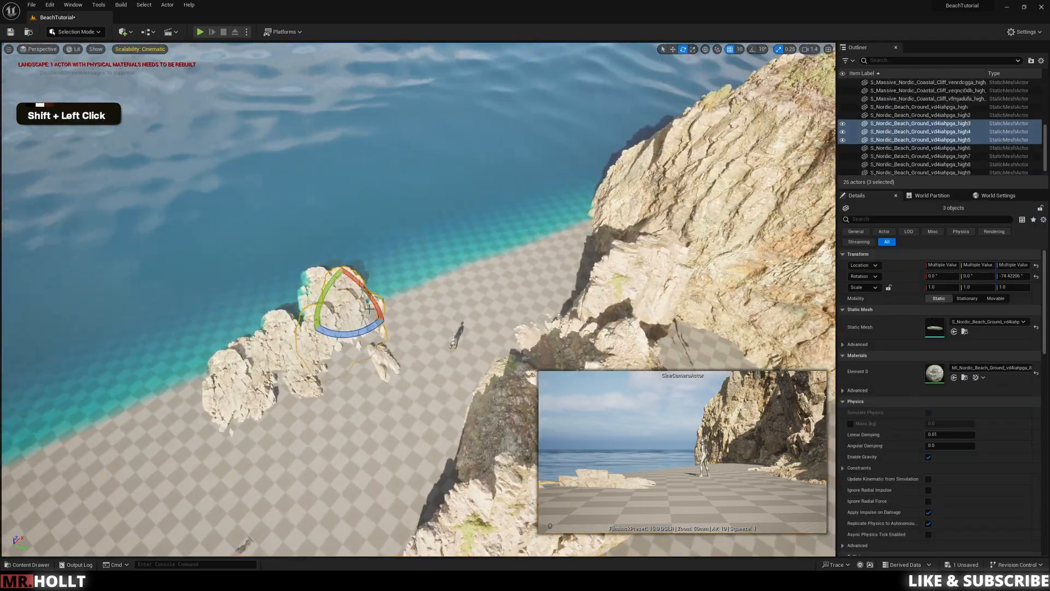
key(w)
alt+drag(350, 326, 559, 233)
right_drag(559, 233, 378, 281)
key(w)
key(e)
key(q)
key(w)
key(e)
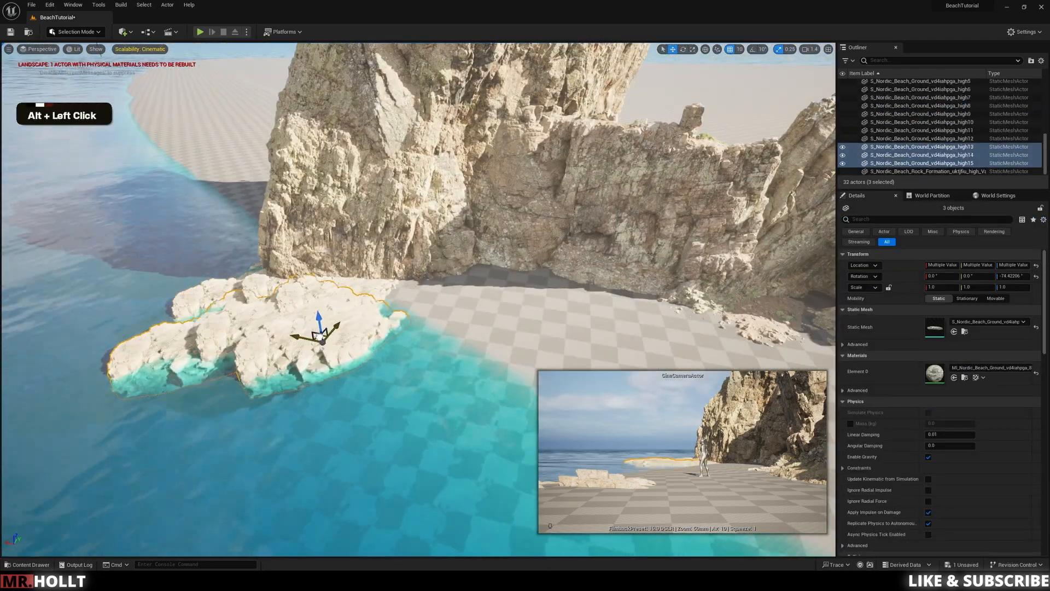
Step: Duplicate more beach-ground pieces outward from the cliff's foot to form a rocky point reaching into the ocean
right_drag(272, 493, 249, 331)
alt+drag(249, 331, 493, 334)
click(422, 308)
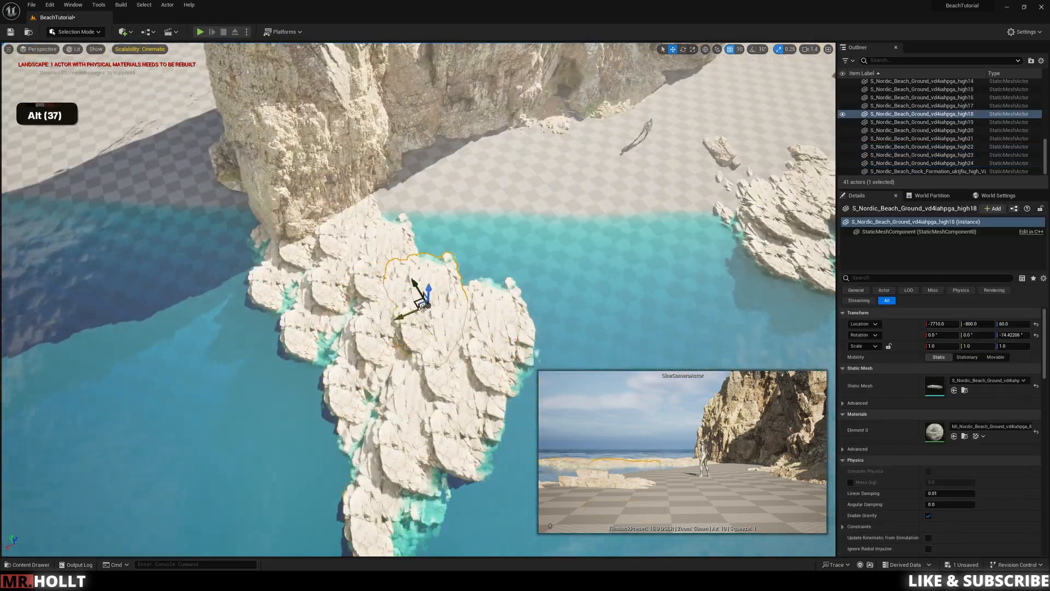
Step: Delete one beach-ground piece from the rocky point below the cliff and reposition two neighbouring pieces
click(328, 279)
key(Delete)
click(314, 306)
drag(312, 330, 258, 332)
click(402, 438)
drag(402, 460, 377, 456)
right_drag(377, 457, 410, 312)
key(a)
key(a)
key(q)
key(w)
key(q)
key(a)
Step: Rework the rocky point by deleting two beach-ground pieces and duplicating four copies toward the cliff's foot and the beach
key(w)
key(q)
key(q)
key(a)
click(410, 312)
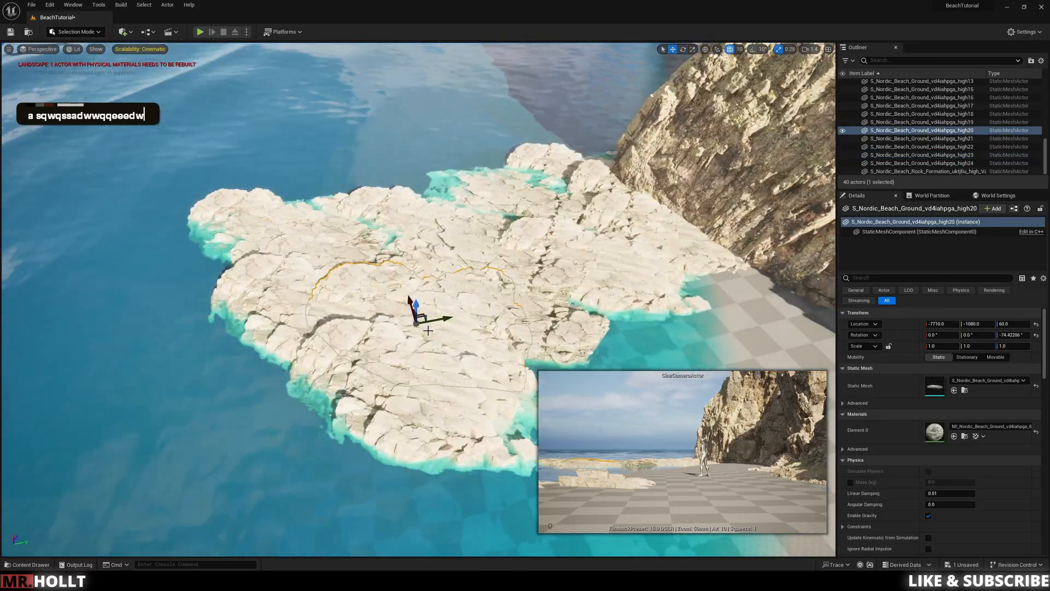
key(w)
alt+drag(411, 316, 558, 279)
key(Delete)
right_drag(420, 311, 433, 279)
click(432, 279)
key(e)
key(w)
drag(441, 303, 549, 279)
right_drag(617, 345, 597, 328)
alt+drag(484, 268, 385, 259)
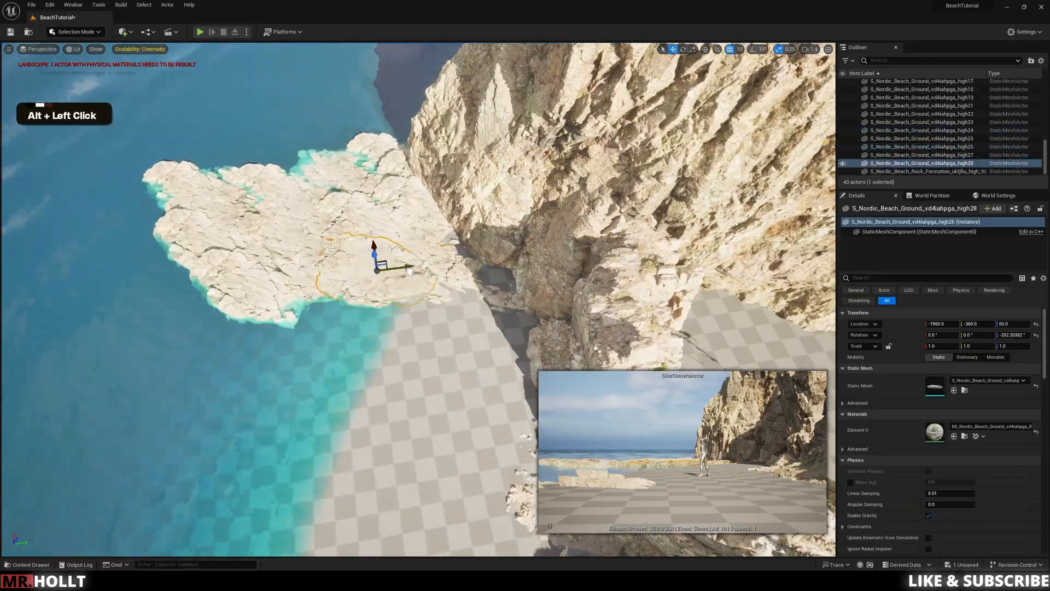
key(Delete)
click(394, 290)
Step: Try to place a Nordic beach rock mesh at the edge of the rocky point, and undo the placement
key(a)
key(q)
key(s)
key(s)
key(s)
key(s)
key(s)
key(s)
right_drag(394, 290, 424, 262)
key(d)
key(q)
key(q)
key(d)
key(d)
key(w)
key(e)
key(d)
key(d)
key(ctrl+space)
drag(960, 466, 469, 159)
key(ctrl+z)
Step: Place an S_Nordic_Beach_Rock_Formation_uktjfiu_high mesh beside the rocky point and duplicate it along the waterline
key(ctrl+space)
drag(909, 465, 491, 288)
key(w)
key(w)
key(w)
key(w)
key(w)
key(e)
right_drag(490, 273, 479, 177)
drag(444, 223, 466, 157)
right_drag(466, 157, 487, 145)
drag(361, 220, 427, 286)
right_drag(427, 286, 465, 286)
alt+drag(465, 285, 474, 300)
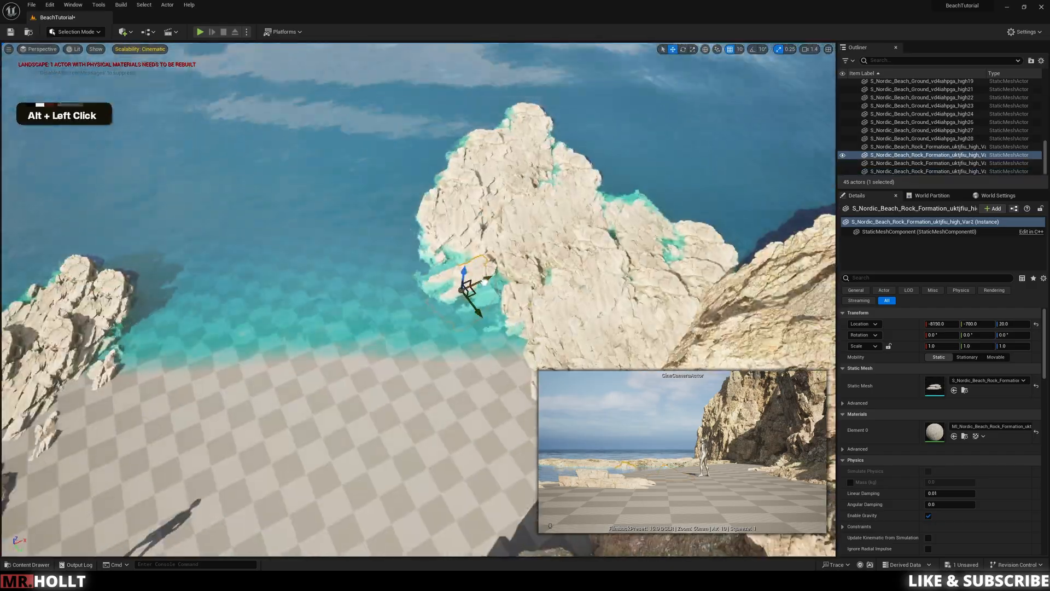
Step: Duplicate two more rock-formation pieces around the rocky point's shoreward edge and save the level
right_drag(474, 300, 394, 338)
key(s)
key(q)
right_drag(326, 245, 559, 301)
alt+drag(559, 301, 407, 259)
right_drag(408, 259, 432, 285)
click(417, 274)
key(e)
click(417, 273)
right_drag(450, 272, 481, 187)
key(w)
key(e)
key(a)
key(ctrl+s)
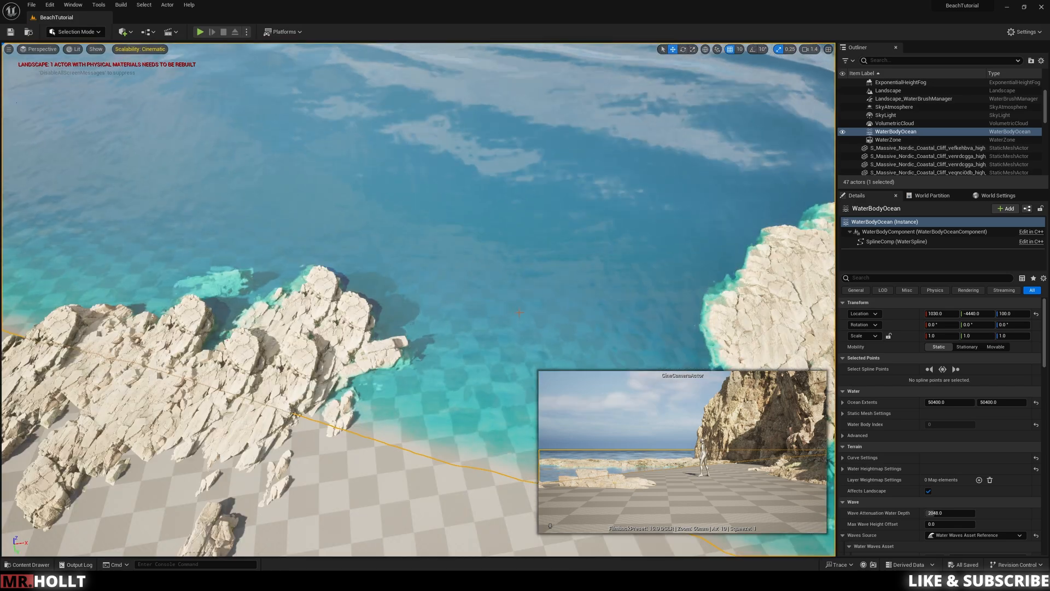
Step: Examine the ocean water and submerged rocks around the near-shore rock cluster from above
right_drag(443, 268, 437, 247)
key(a)
key(a)
key(a)
key(a)
key(a)
key(a)
key(a)
key(a)
key(a)
key(a)
key(a)
key(a)
key(a)
key(w)
key(w)
key(a)
key(w)
key(w)
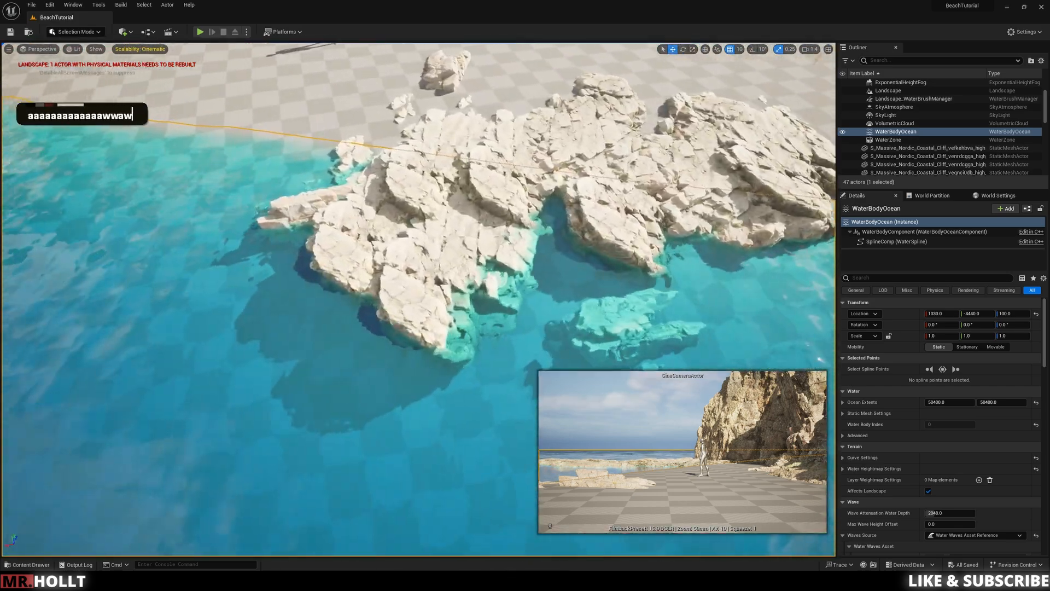
key(s)
key(s)
key(s)
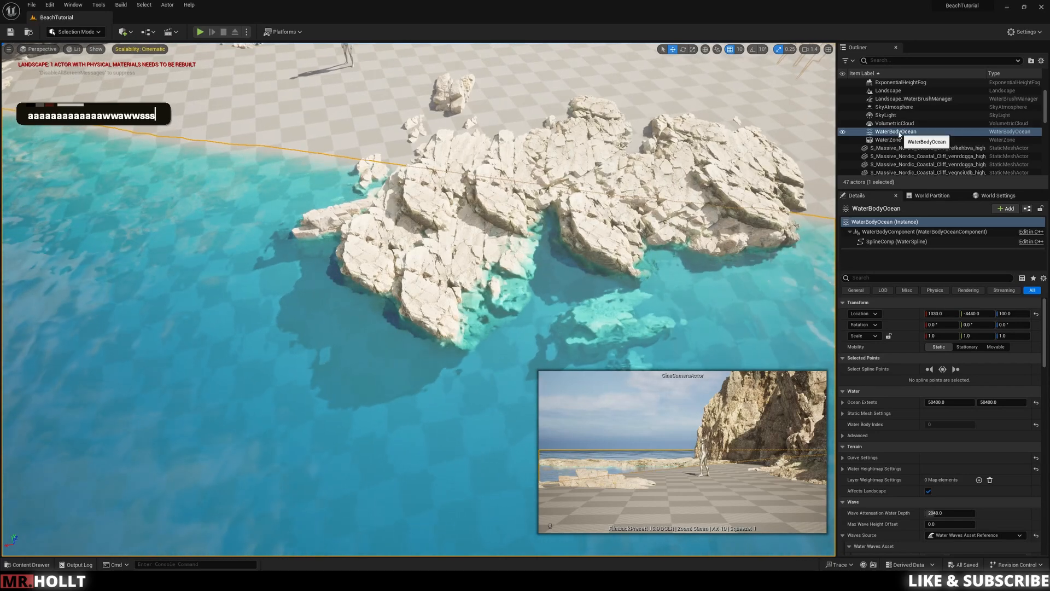
Step: Open the Water_Material_Ocean instance assigned as the WaterBodyOcean's water material
click(927, 130)
scroll(963, 414, up, 1)
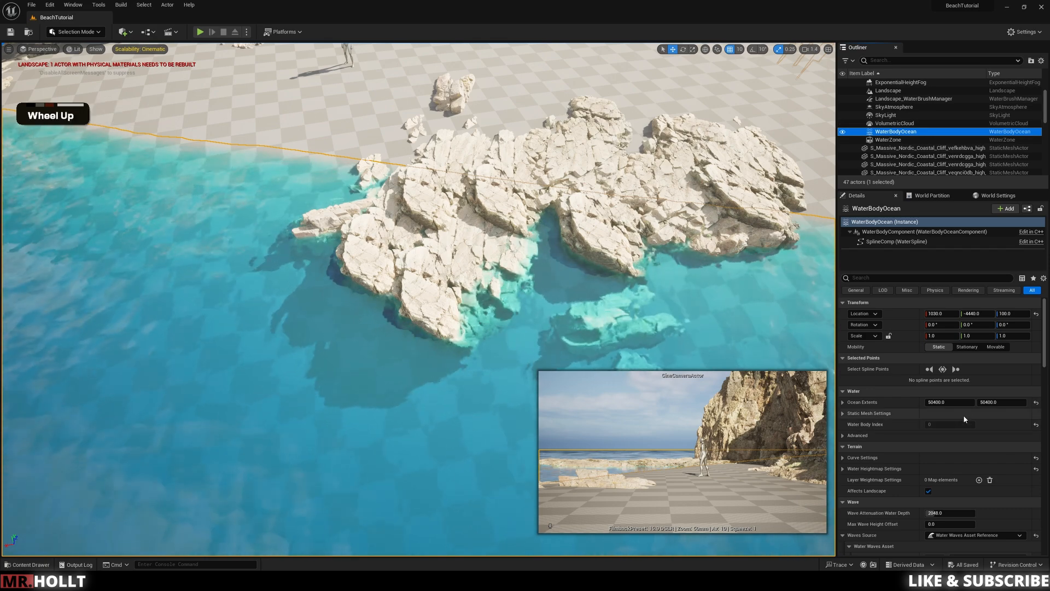
scroll(964, 415, down, 1)
scroll(964, 415, down, 15)
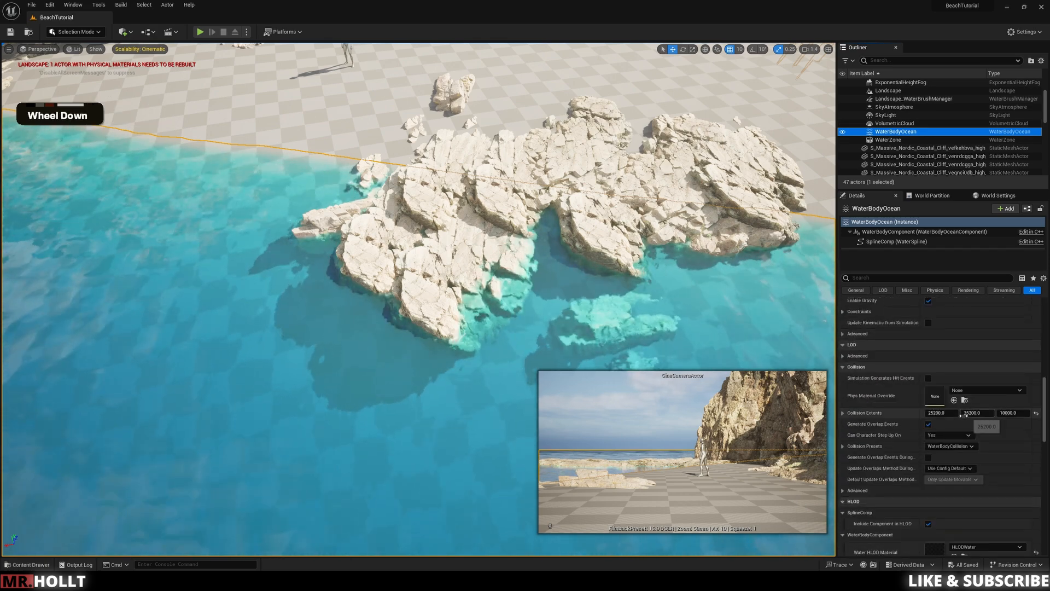
scroll(963, 415, down, 10)
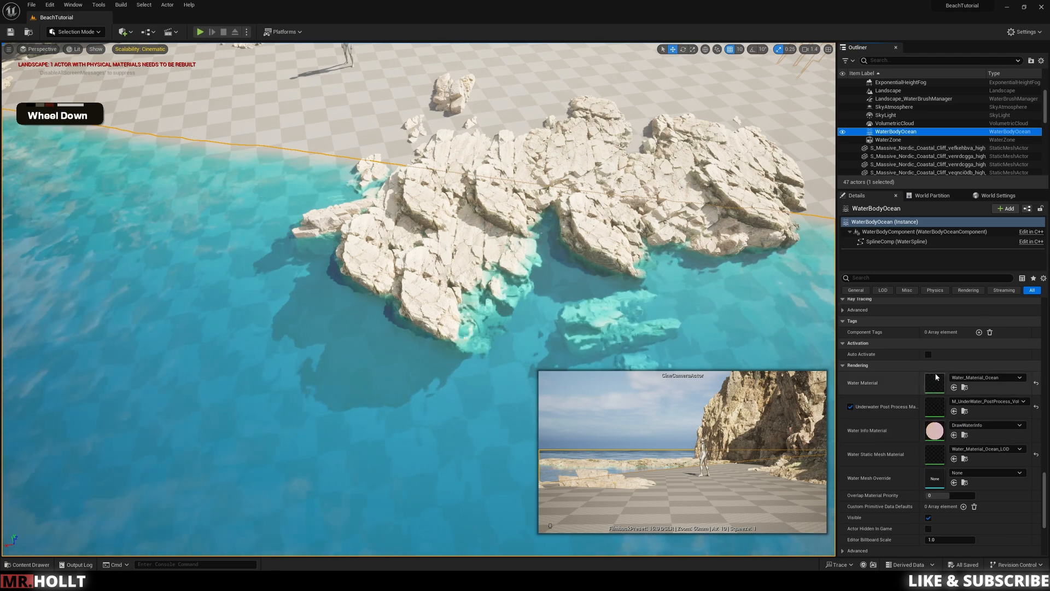
double_click(931, 380)
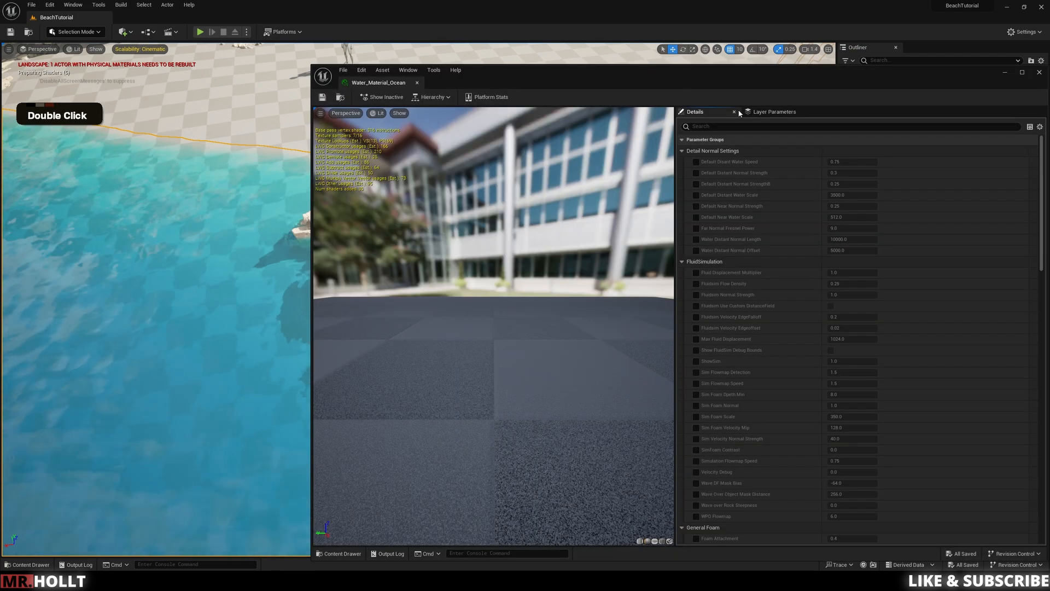
Step: Enable the Anisotropy override under Water Shading and keep the ocean visible beside the material editor
scroll(731, 248, down, 5)
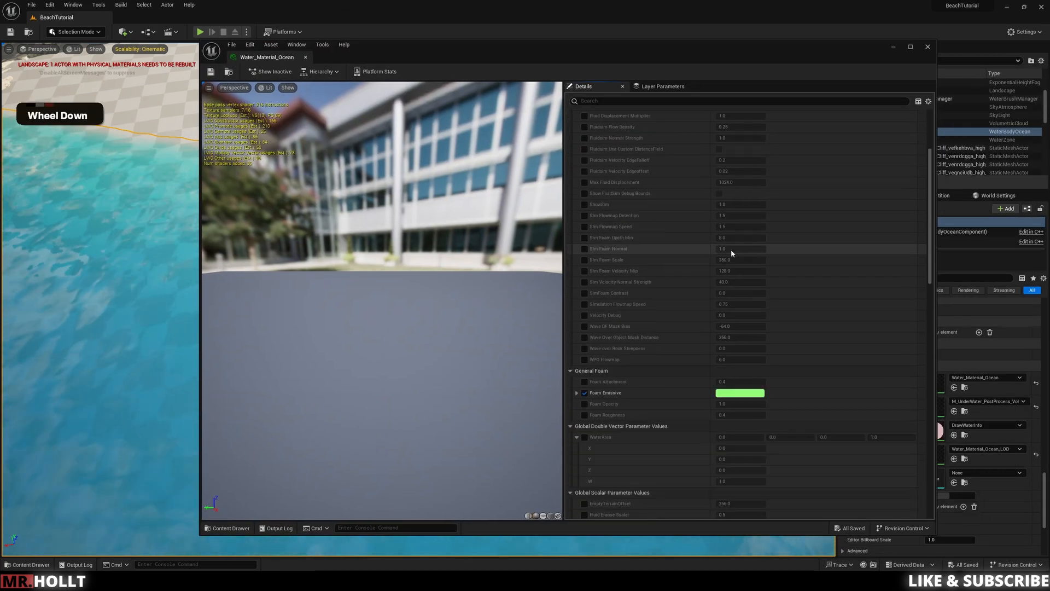
scroll(731, 248, down, 10)
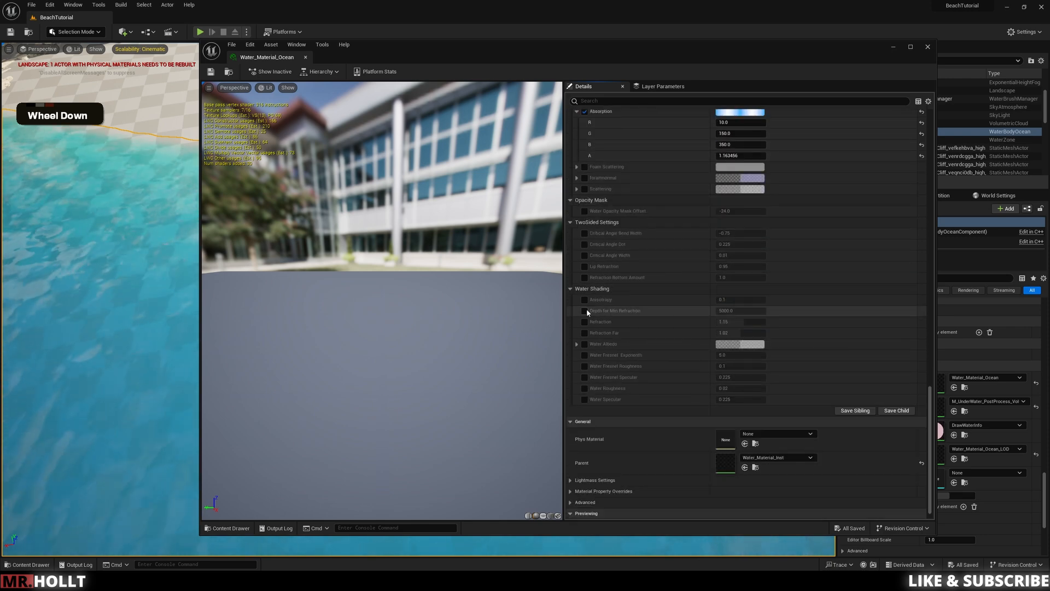
click(584, 300)
drag(738, 48, 872, 392)
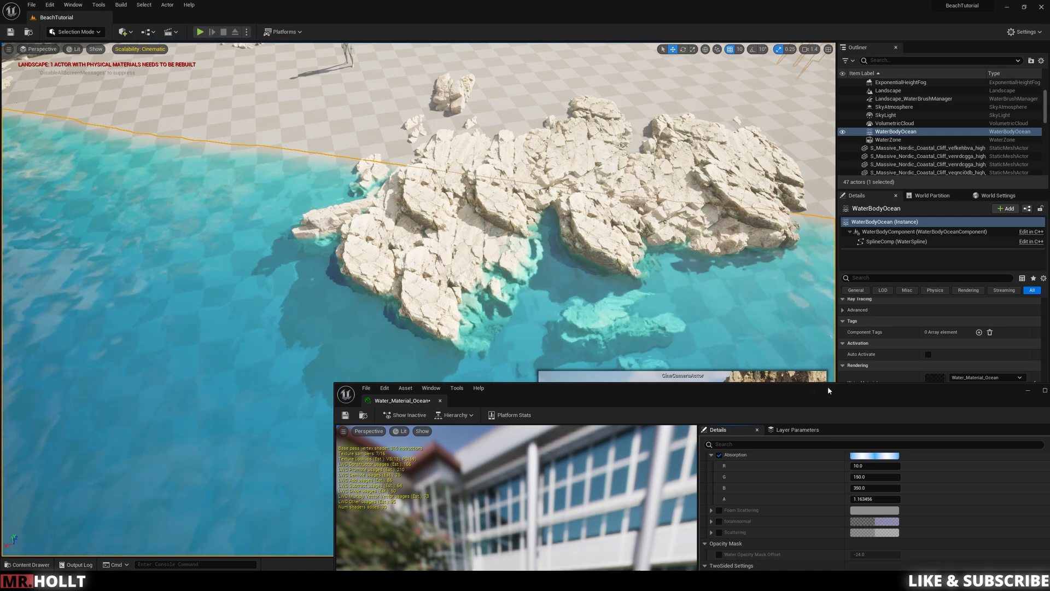
drag(788, 390, 847, 119)
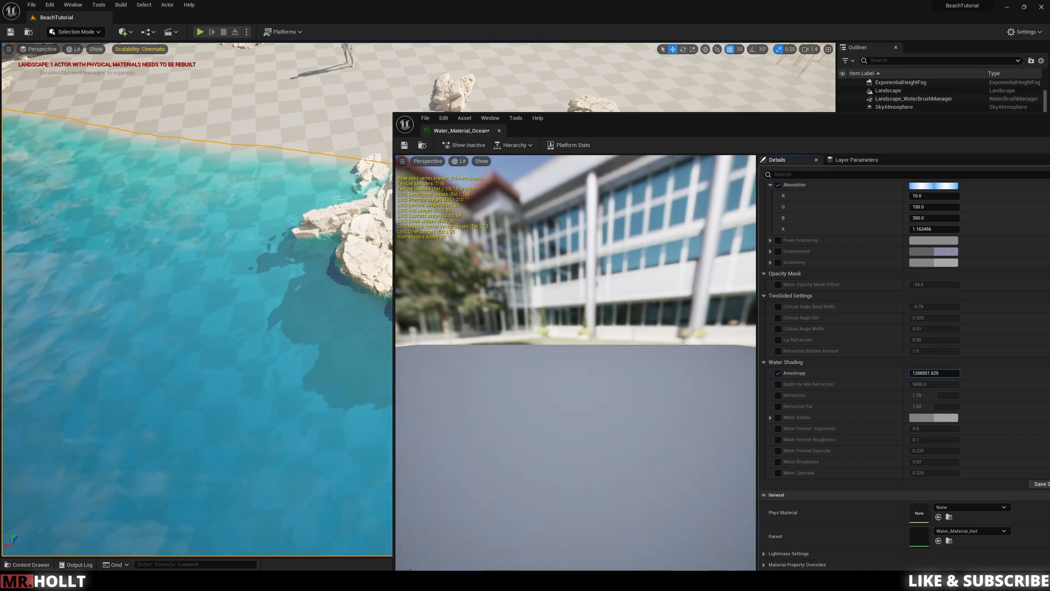
Step: Try an extreme negative Anisotropy of about -5477.7 and inspect the water's colour around the rocks
drag(930, 373, 905, 374)
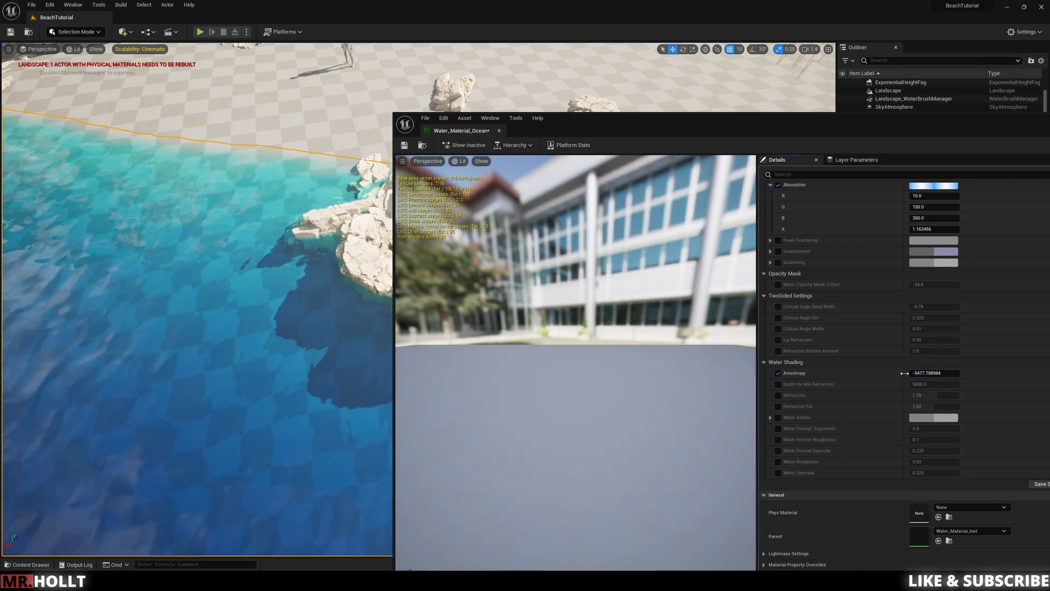
key(a)
key(w)
key(q)
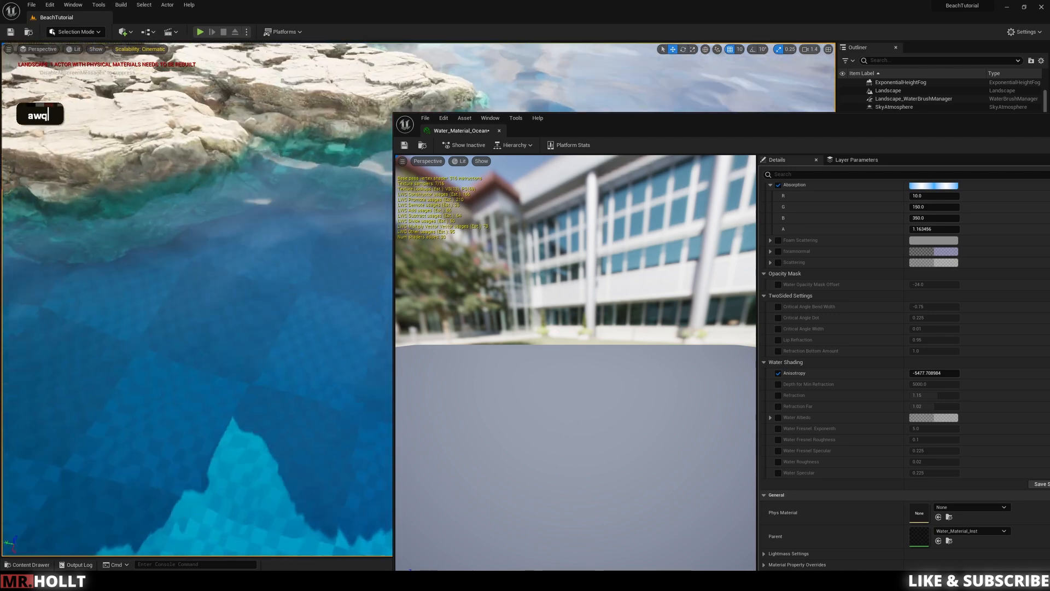
key(s)
key(s)
key(d)
key(e)
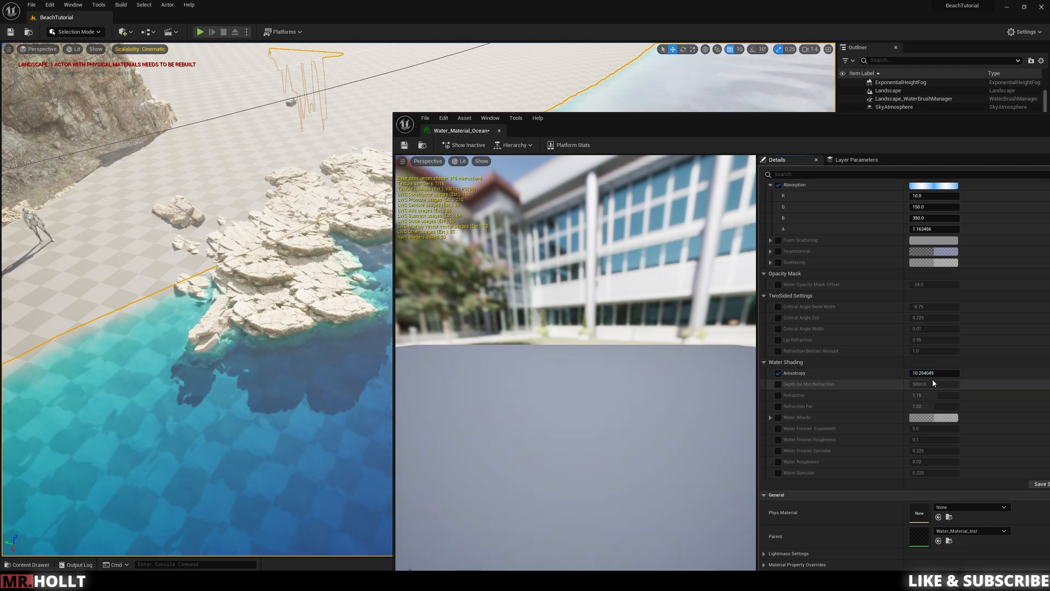
Step: Set the ocean material's Anisotropy to 0.9, save the material and review the water along the beach
click(931, 373)
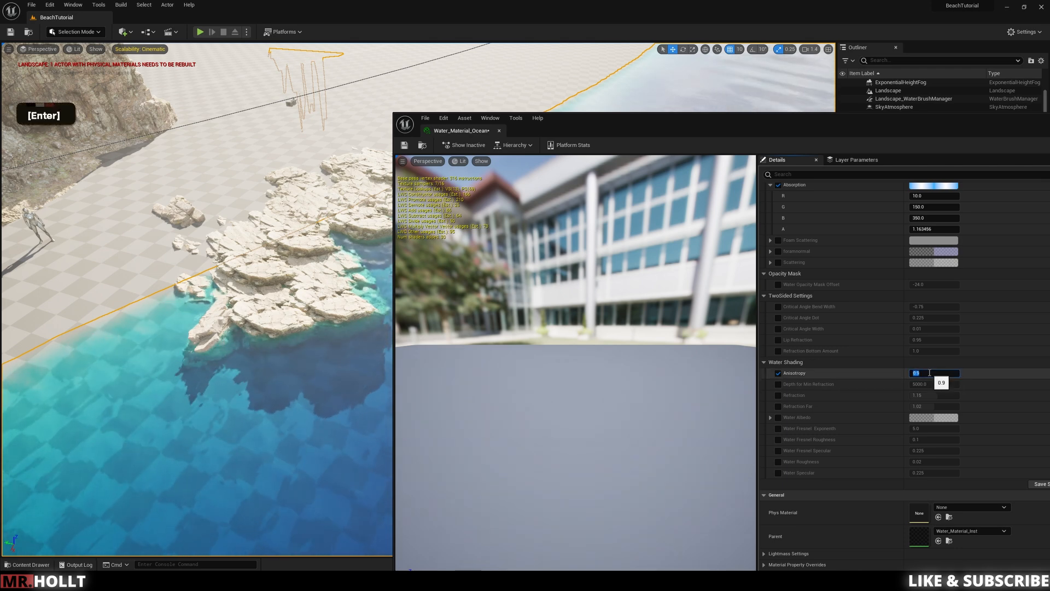
click(404, 146)
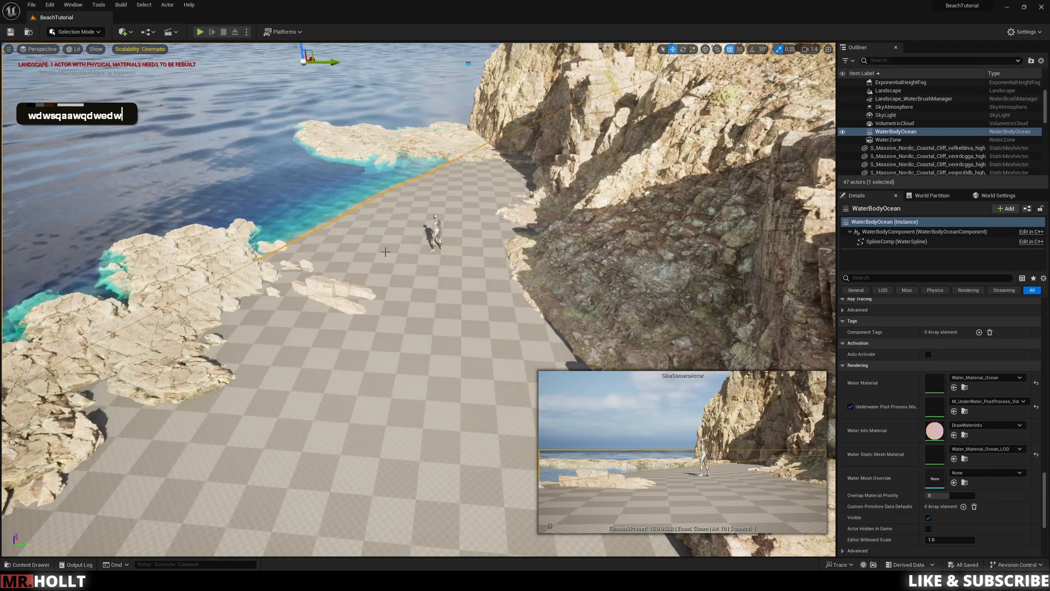
key(w)
key(e)
right_drag(385, 251, 366, 323)
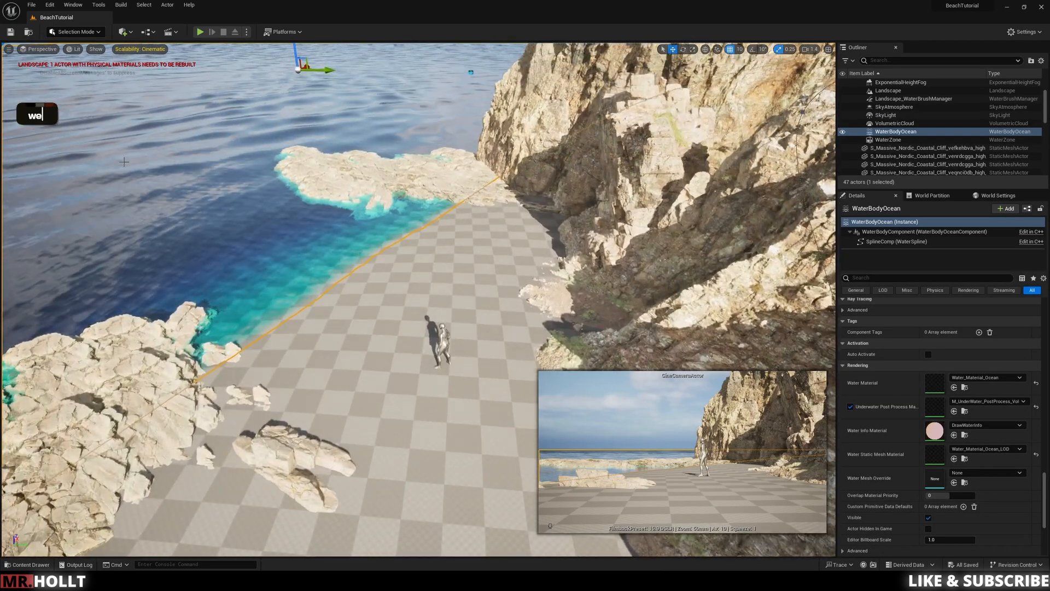
Step: Switch the viewport to Unlit shading and open Quixel Bridge
click(72, 5)
click(313, 18)
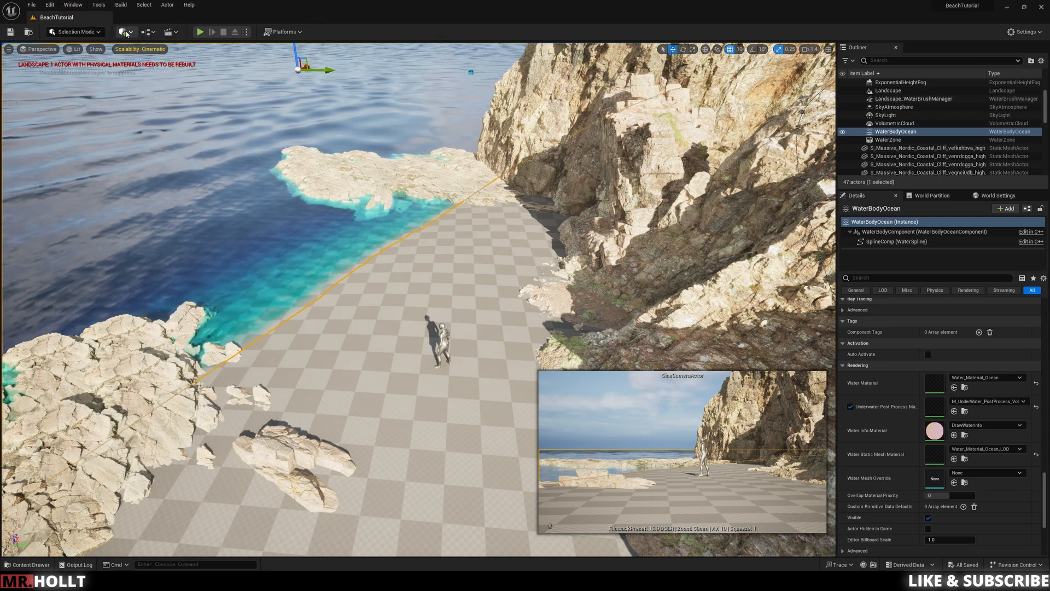
click(74, 49)
click(97, 81)
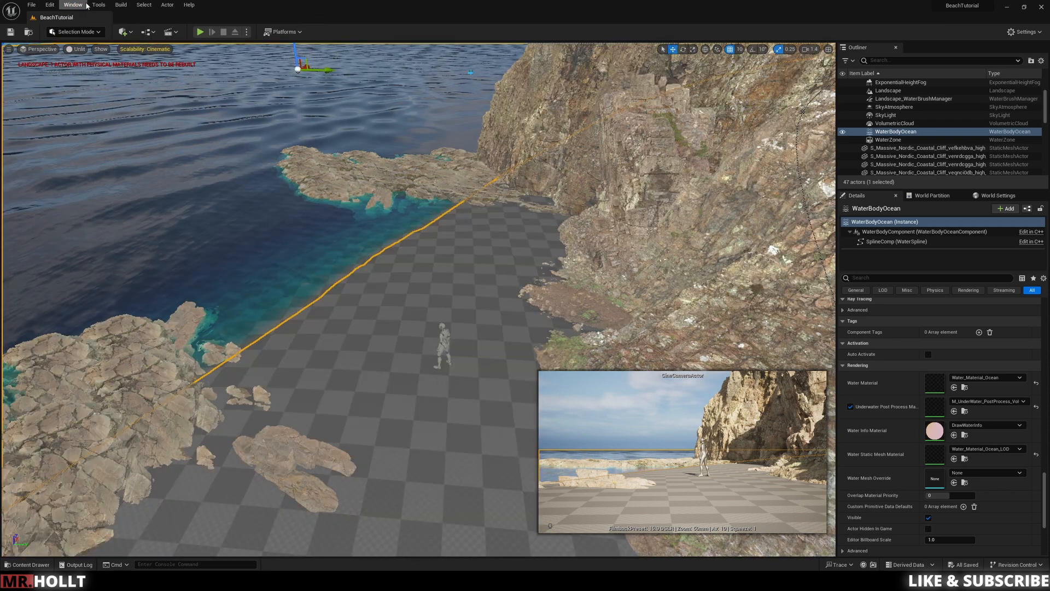
click(72, 5)
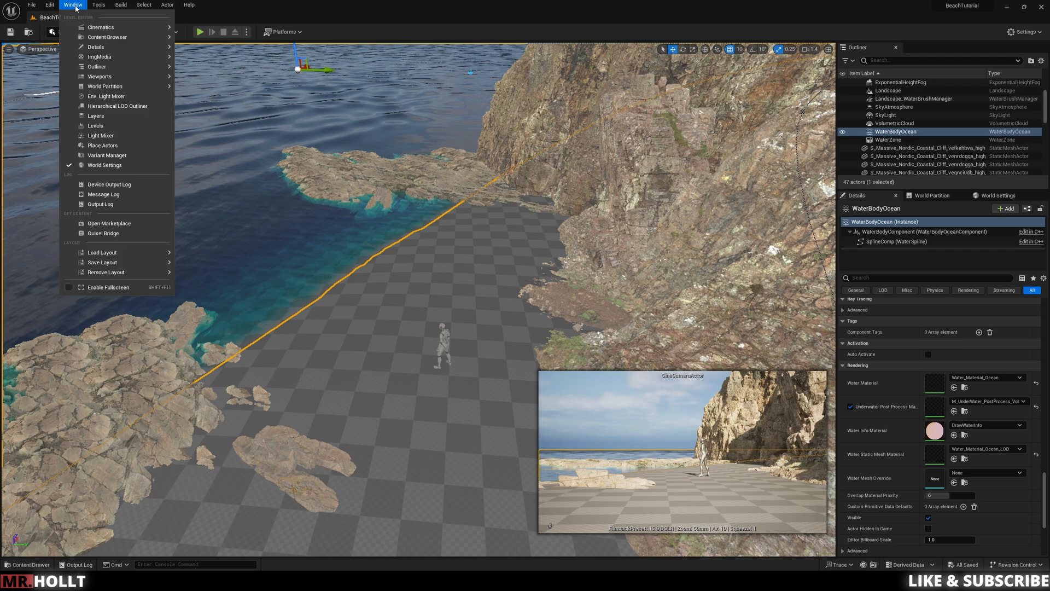
click(101, 234)
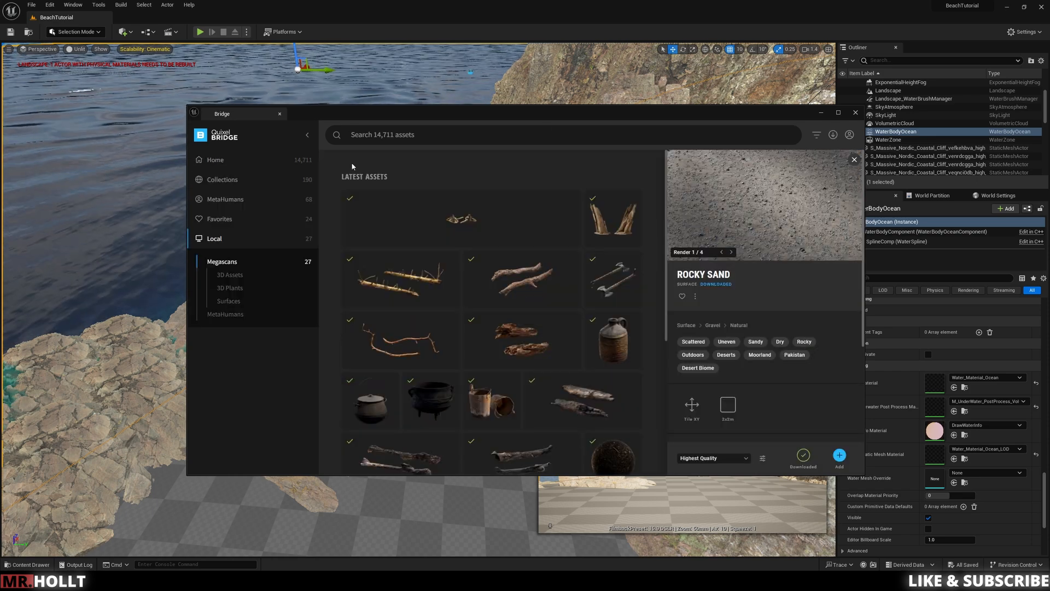
Step: Select the downloaded Rocky Sand surfaces together in the Bridge library
click(241, 221)
click(229, 306)
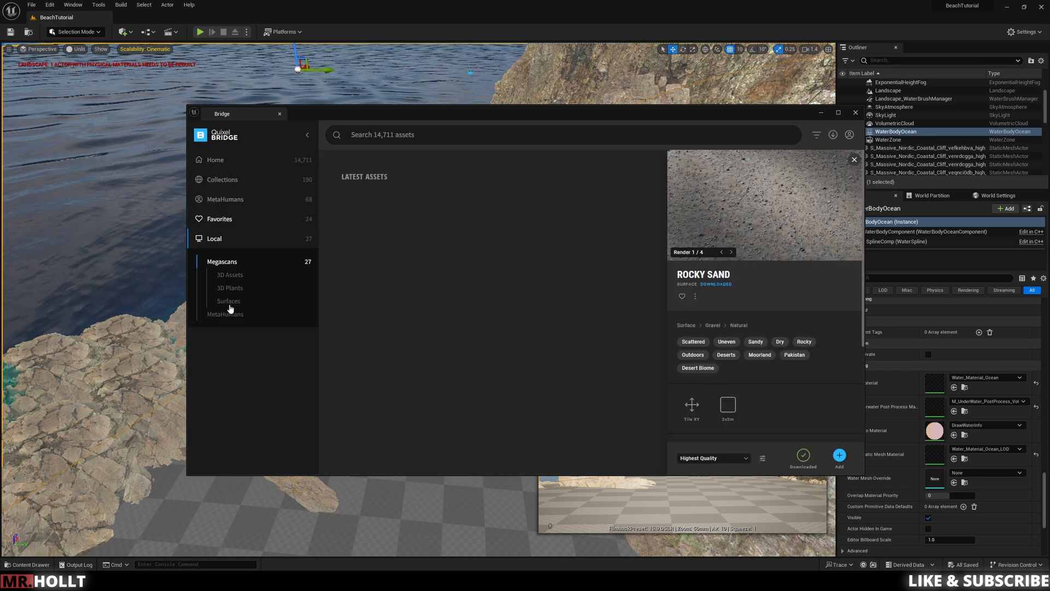
click(486, 224)
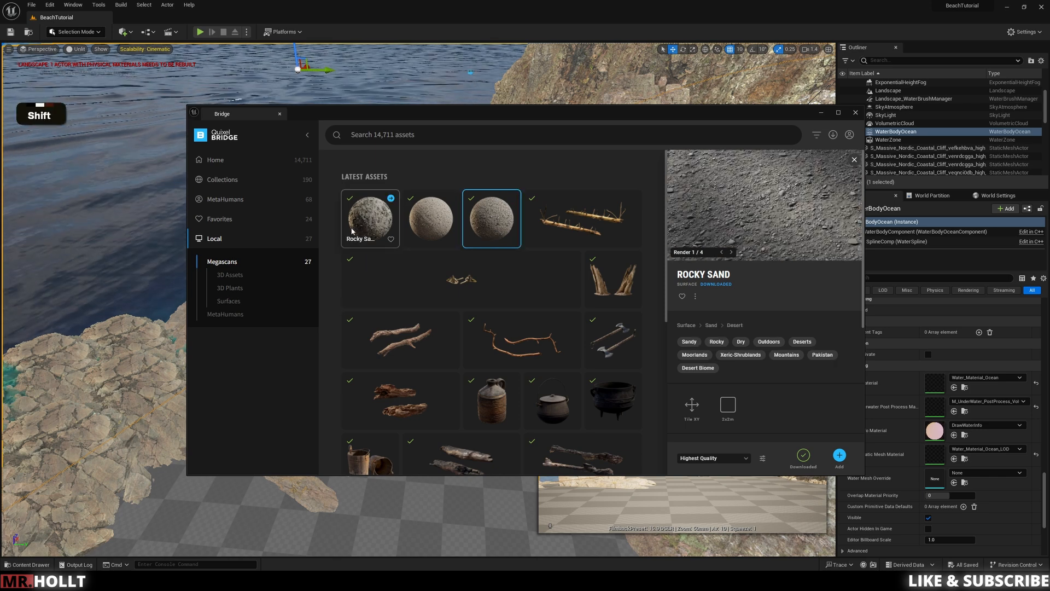
shift+click(357, 228)
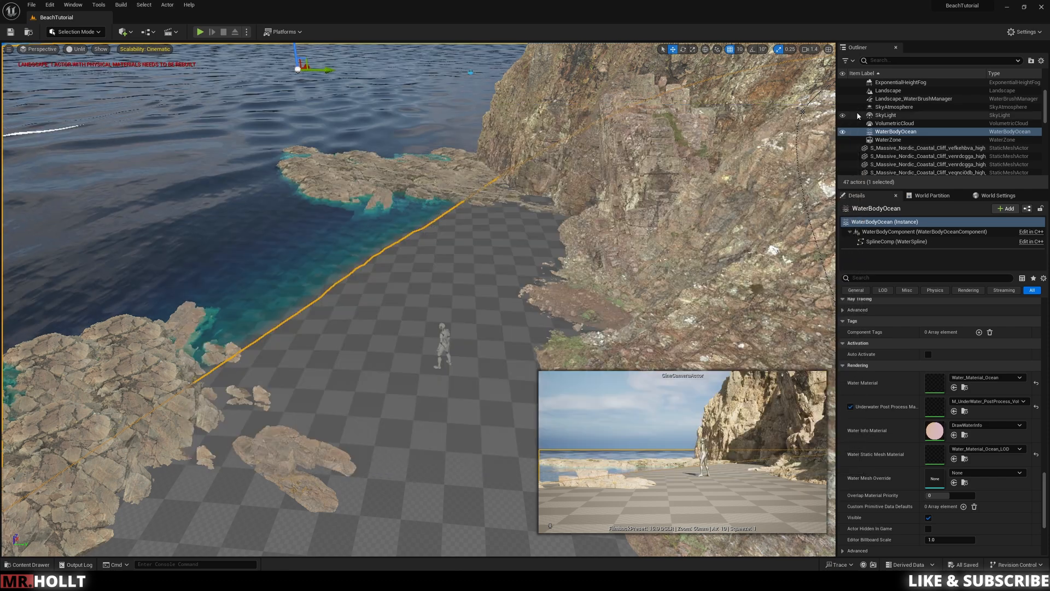
Step: Return the viewport to Lit shading and select the Landscape actor
click(76, 49)
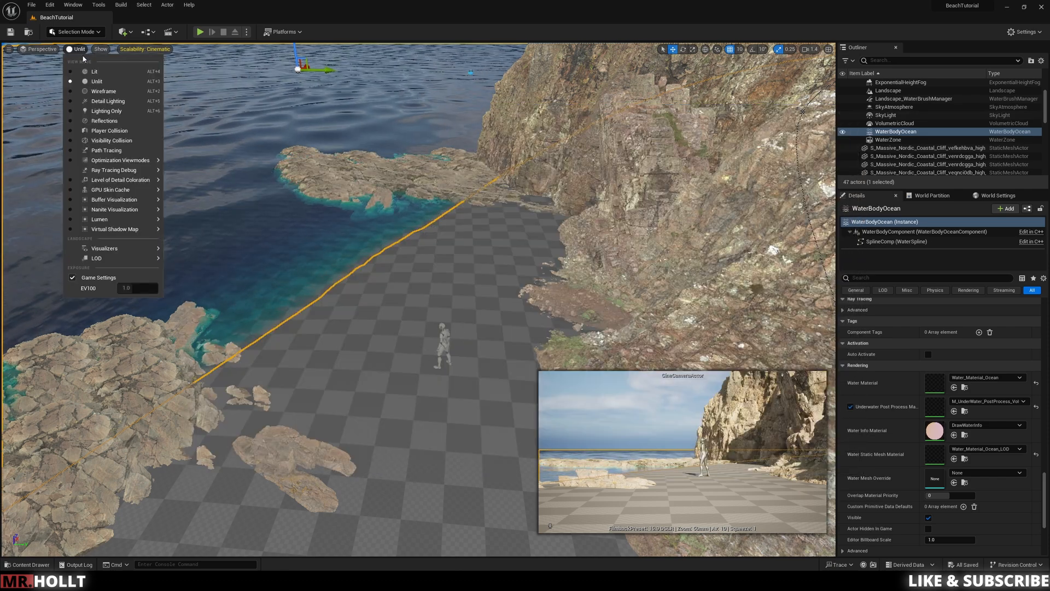
click(87, 70)
right_drag(263, 192, 266, 224)
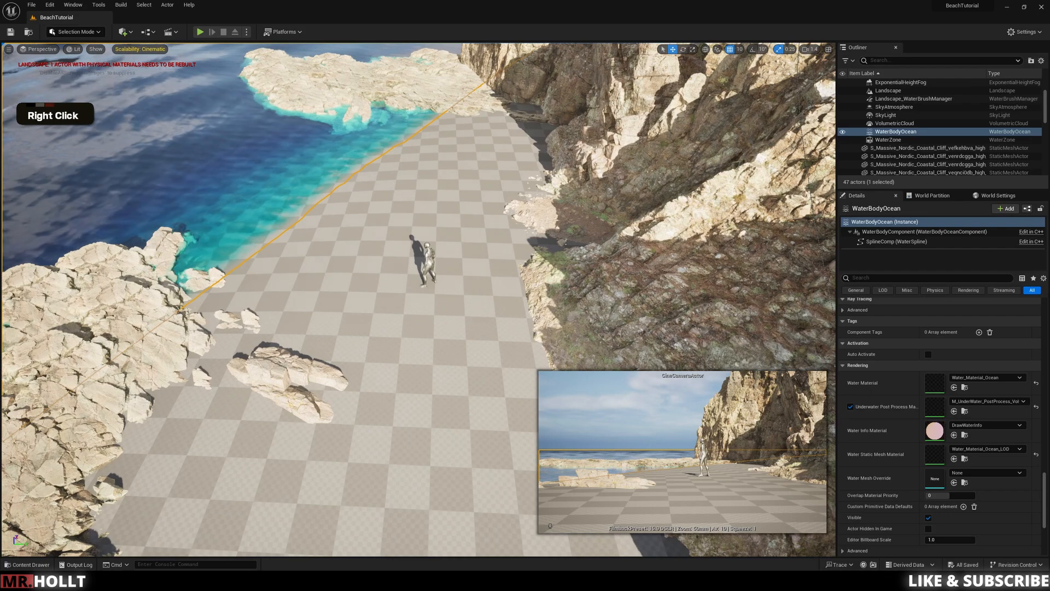
click(453, 400)
mouse_move(453, 400)
right_down()
mouse_move(453, 454)
mouse_move(453, 383)
right_up()
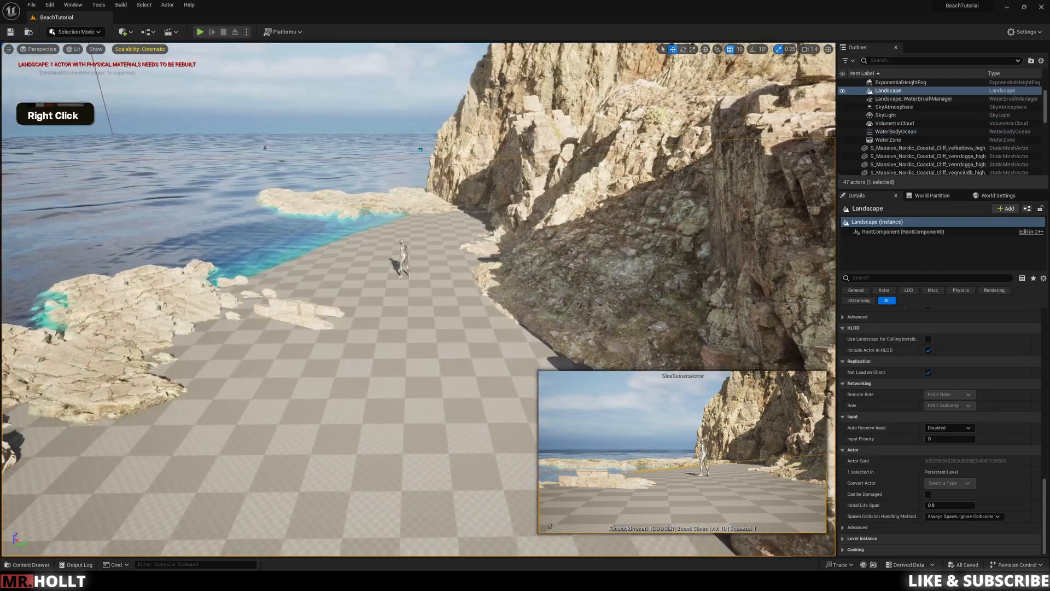
Step: Filter the project content to material instances only and show the Megascans Surfaces folder
key(ctrl+space)
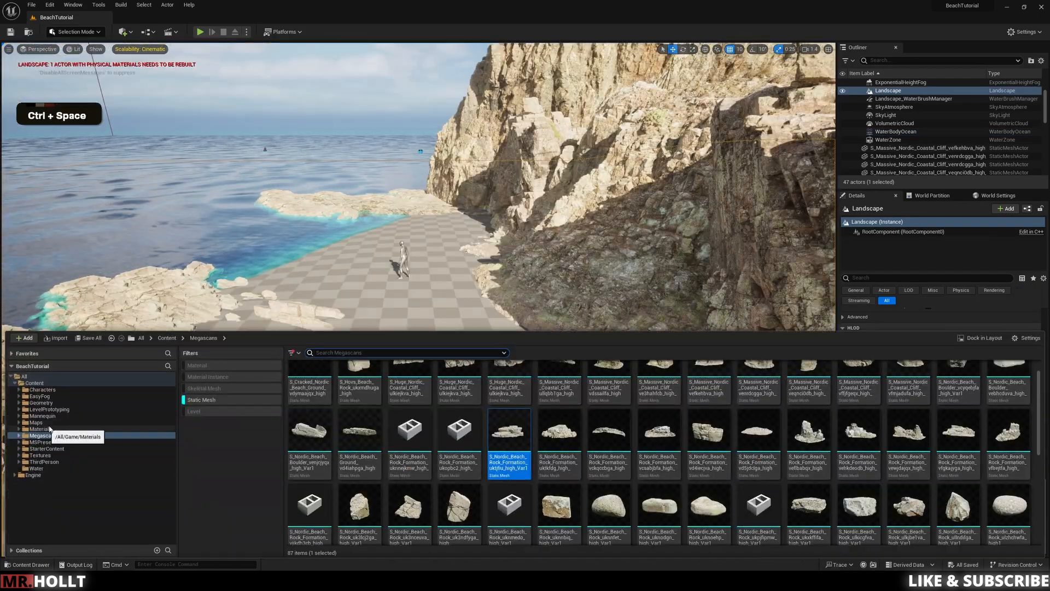
click(190, 401)
click(232, 376)
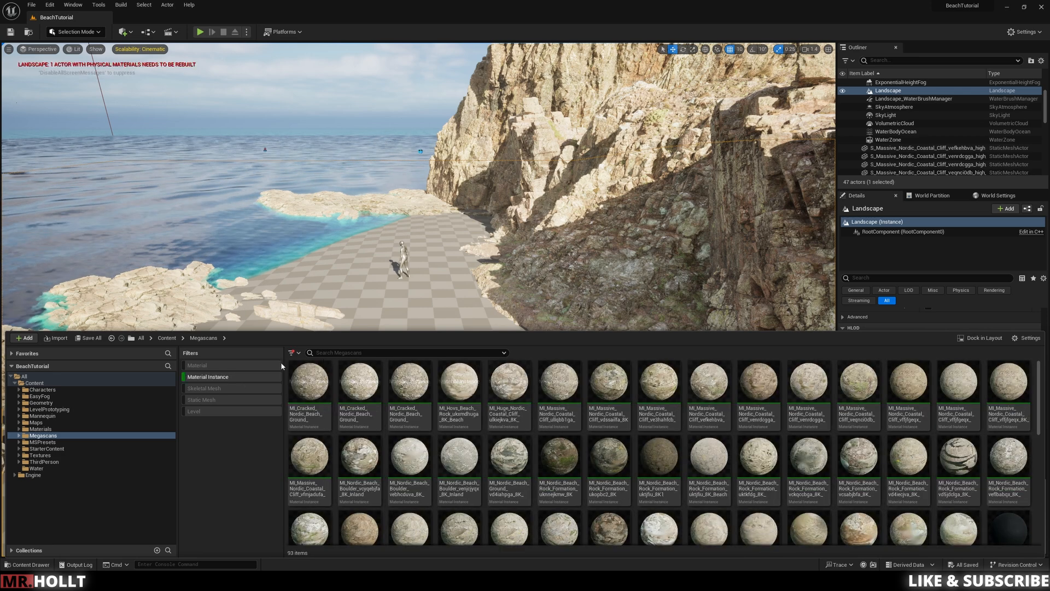
click(43, 449)
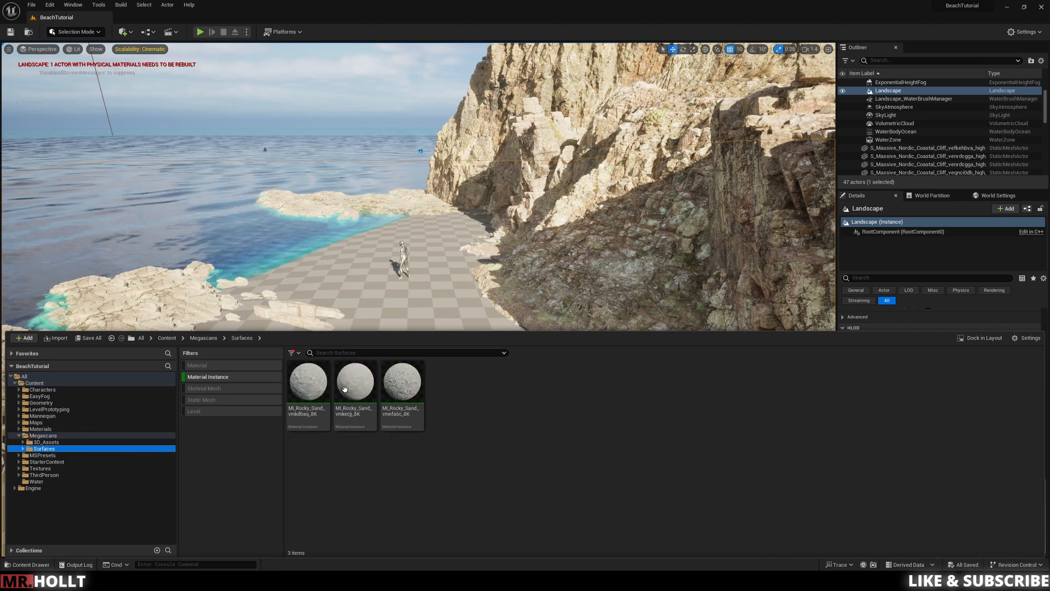
Step: Assign one of the MI_Rocky_Sand material instances as the Landscape Material of the beach landscape
drag(402, 383, 422, 295)
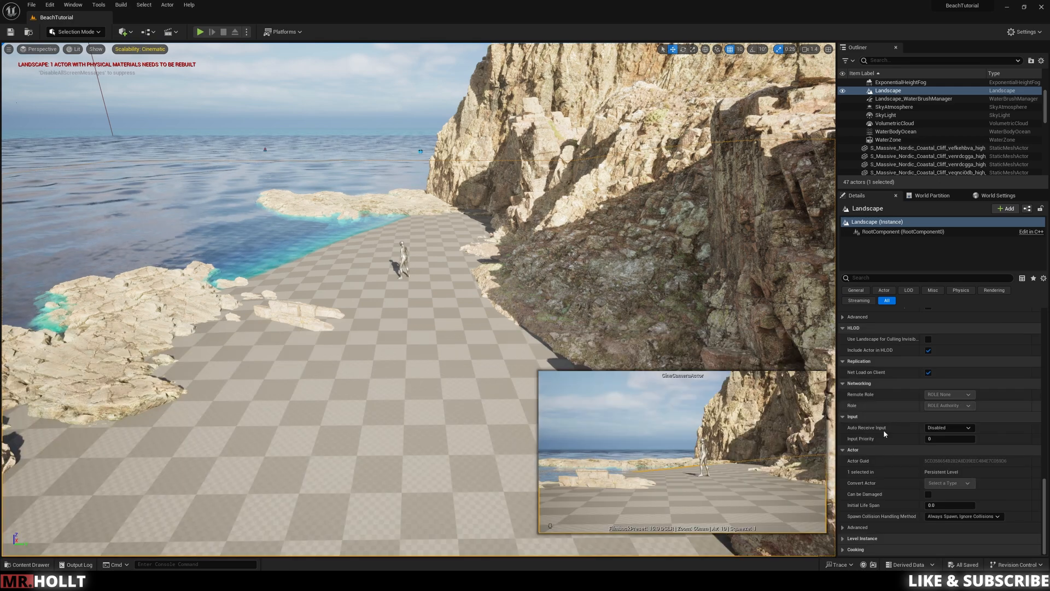
scroll(963, 377, up, 8)
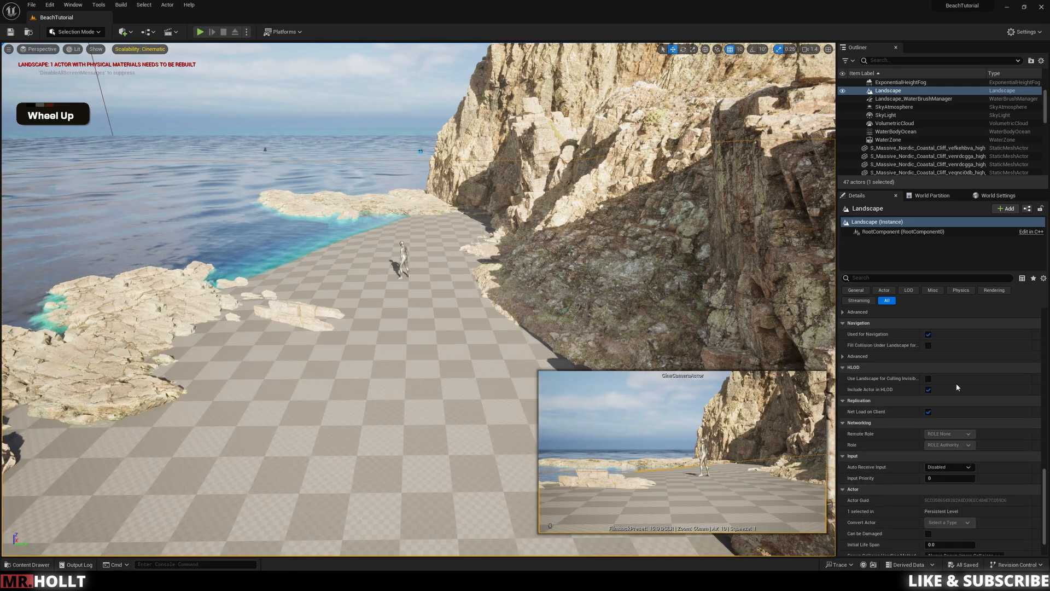
scroll(955, 420, up, 3)
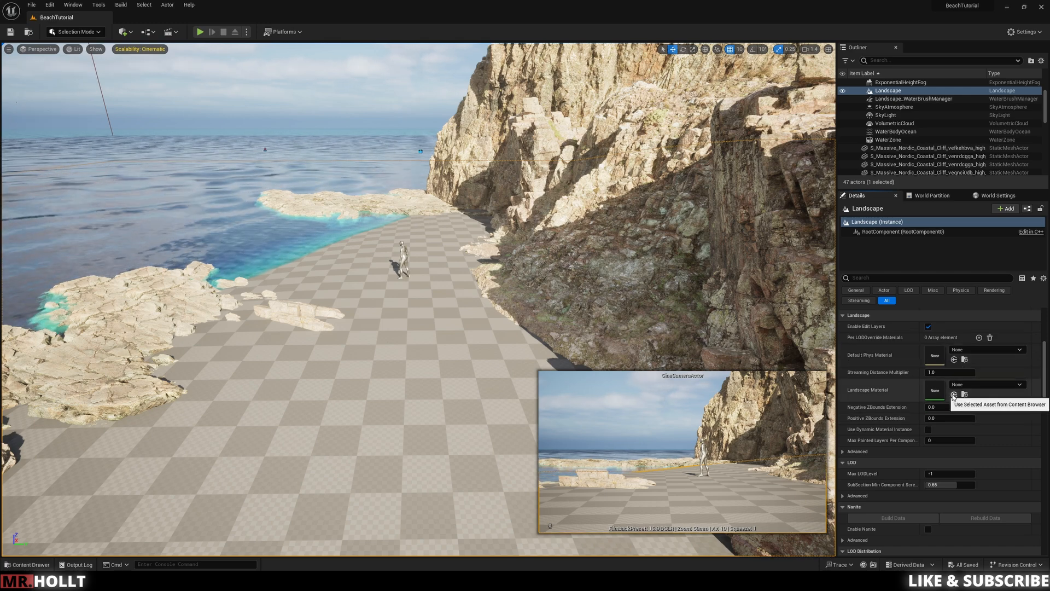
Step: Examine the sand material on the landscape around the shore rocks and cliff from ground level and from above
right_drag(425, 377, 419, 476)
key(e)
key(w)
key(w)
right_drag(419, 300, 440, 386)
key(w)
key(w)
key(e)
key(w)
key(w)
key(e)
key(w)
key(s)
key(s)
Step: Filter the Megascans folder to static meshes and place Nordic Beach Rock Formation vd5jdclga pieces in the sand beside the shore rocks
key(w)
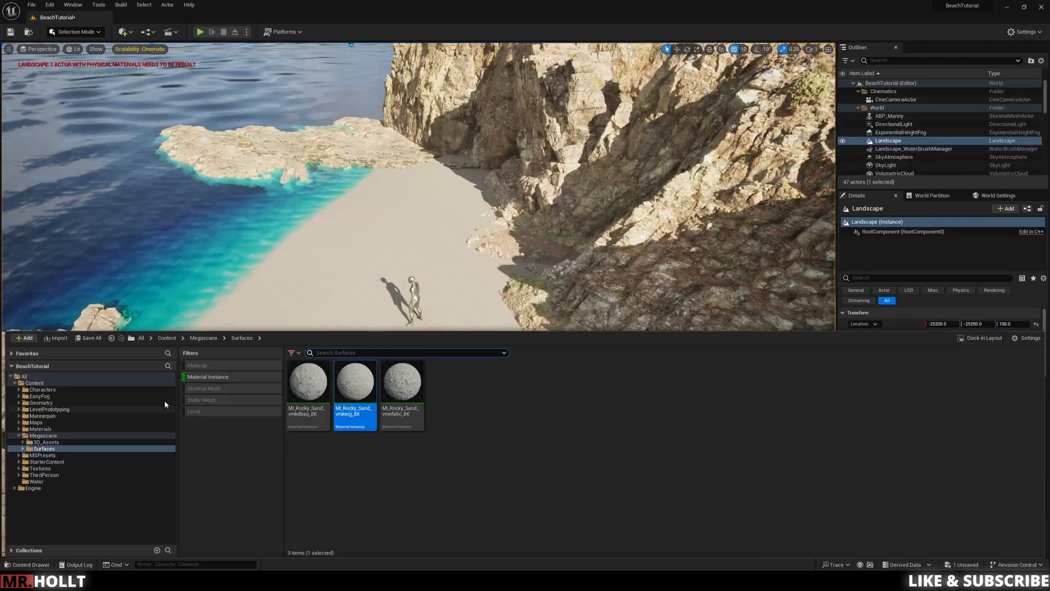
click(204, 338)
click(212, 377)
click(215, 400)
drag(952, 470, 514, 329)
right_drag(514, 329, 536, 342)
key(w)
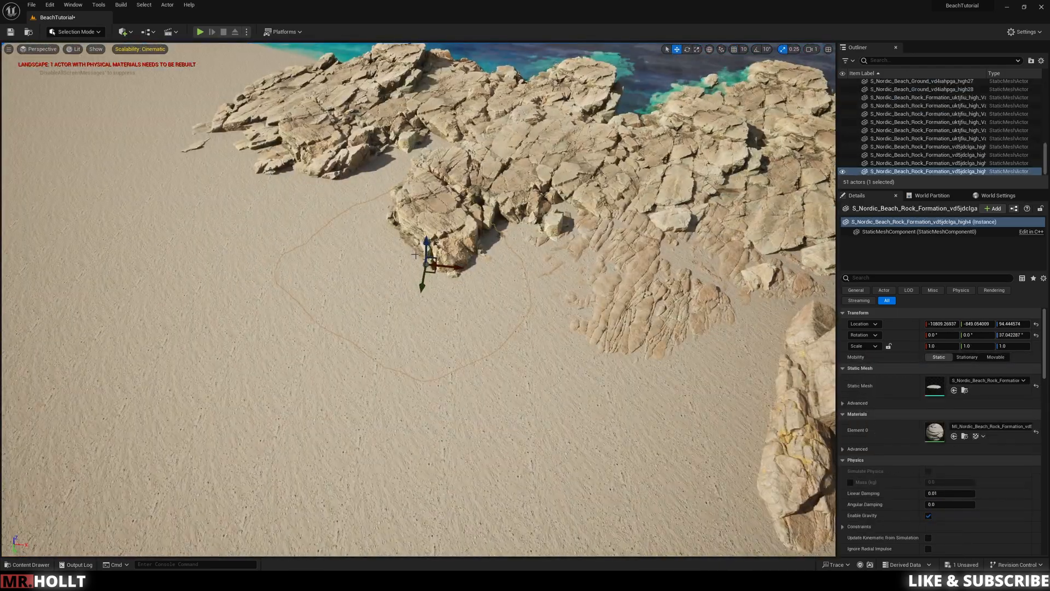
drag(504, 313, 491, 338)
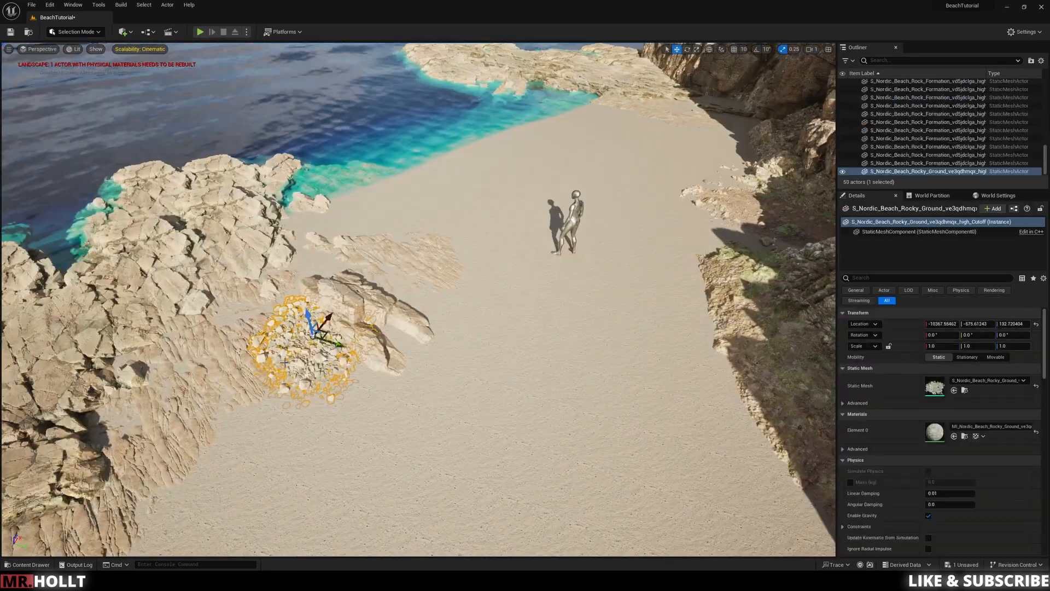
Step: Fill the gully and cave entrance at the cliff base with overlapping copies of the Nordic Beach Rocky Ground ve3qdhmqx mesh
right_drag(777, 261, 837, 284)
alt+drag(475, 399, 501, 294)
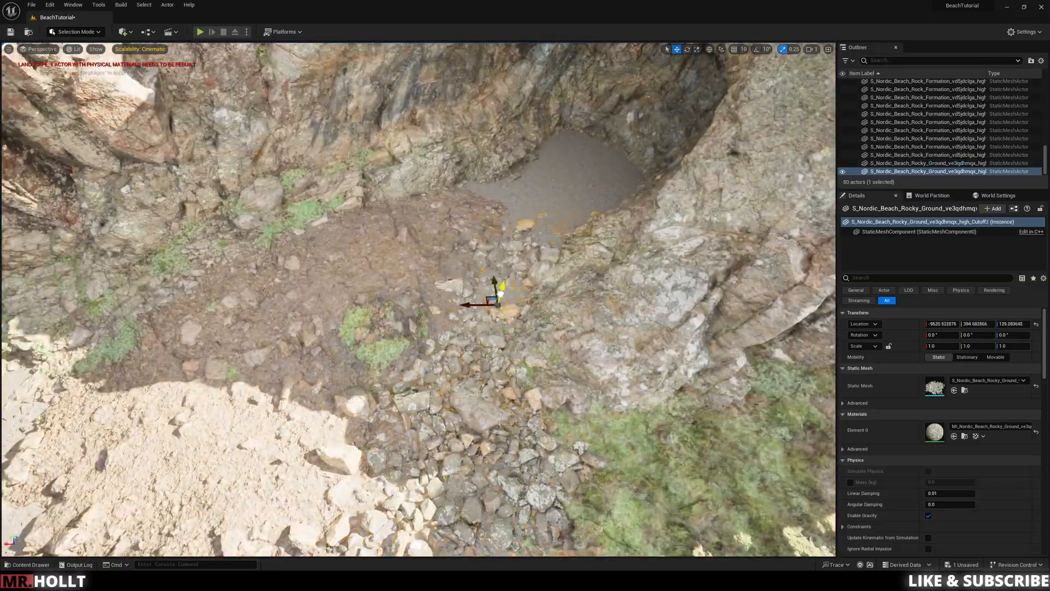
click(645, 208)
right_drag(645, 208, 706, 181)
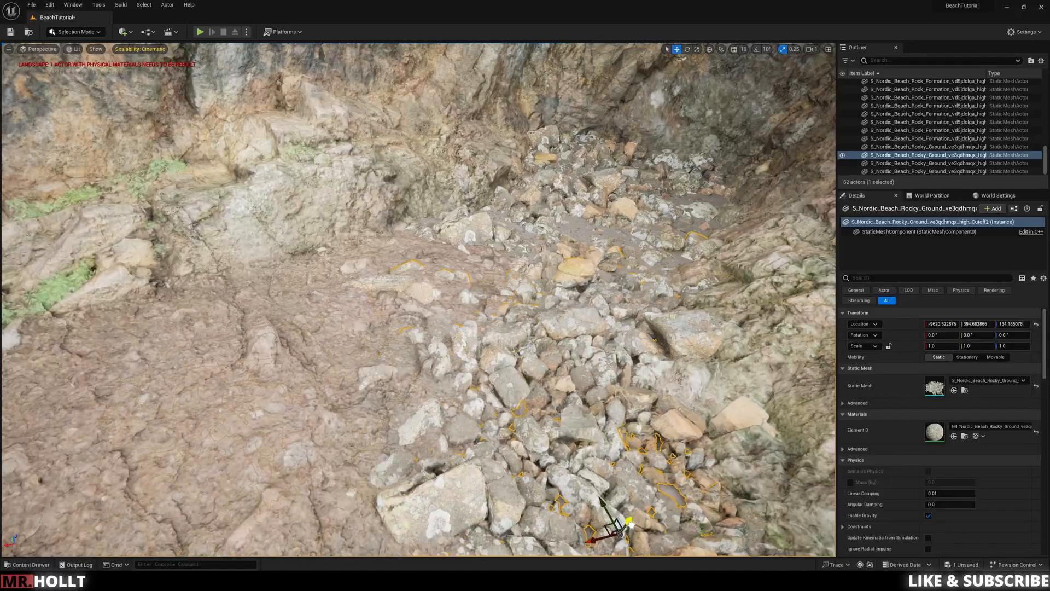
click(607, 528)
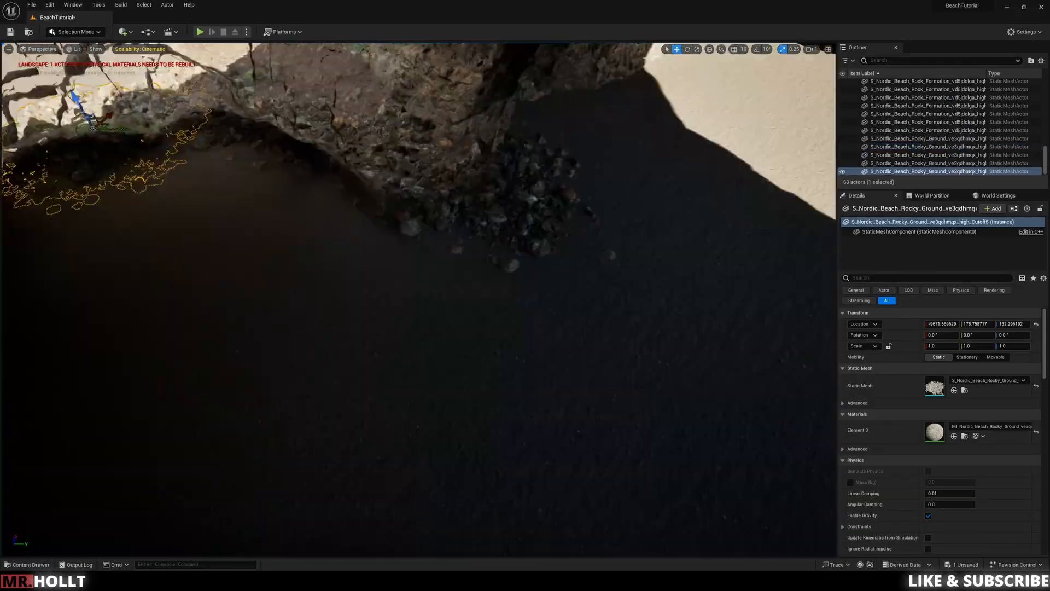
alt+drag(514, 214, 471, 183)
key(e)
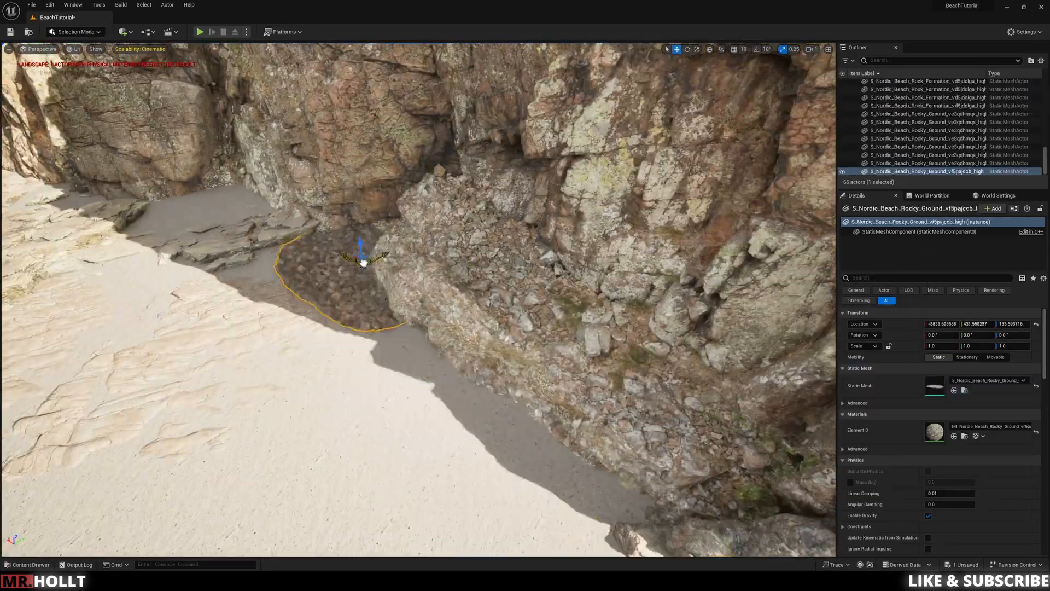
Step: Place Nordic Beach Rocky Ground vf5pajccb pebble patches between the flat shore rocks and the cliff foot
drag(363, 264, 331, 261)
right_drag(331, 260, 284, 273)
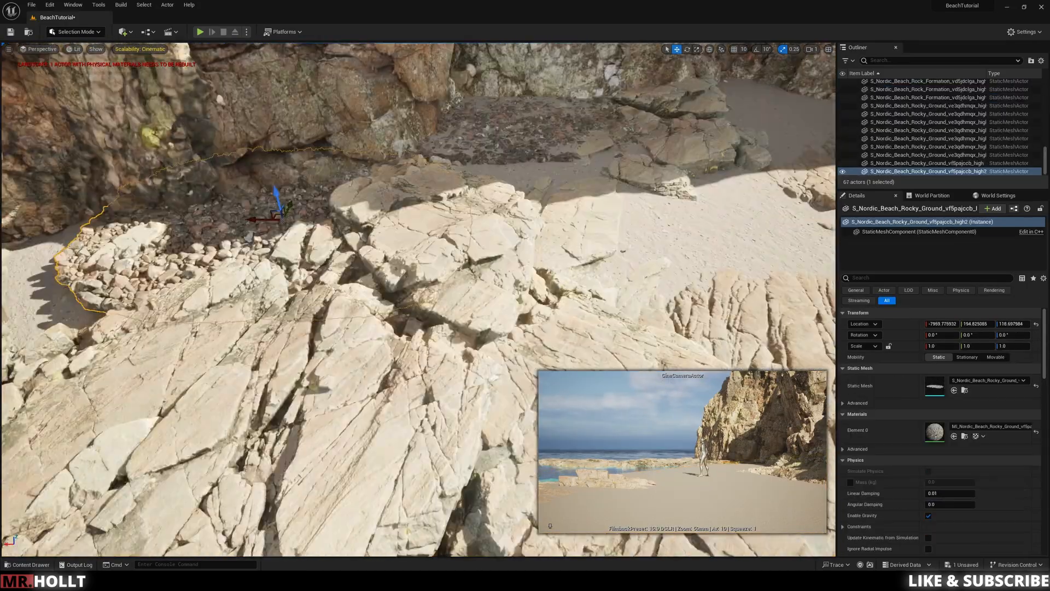
drag(521, 196, 521, 200)
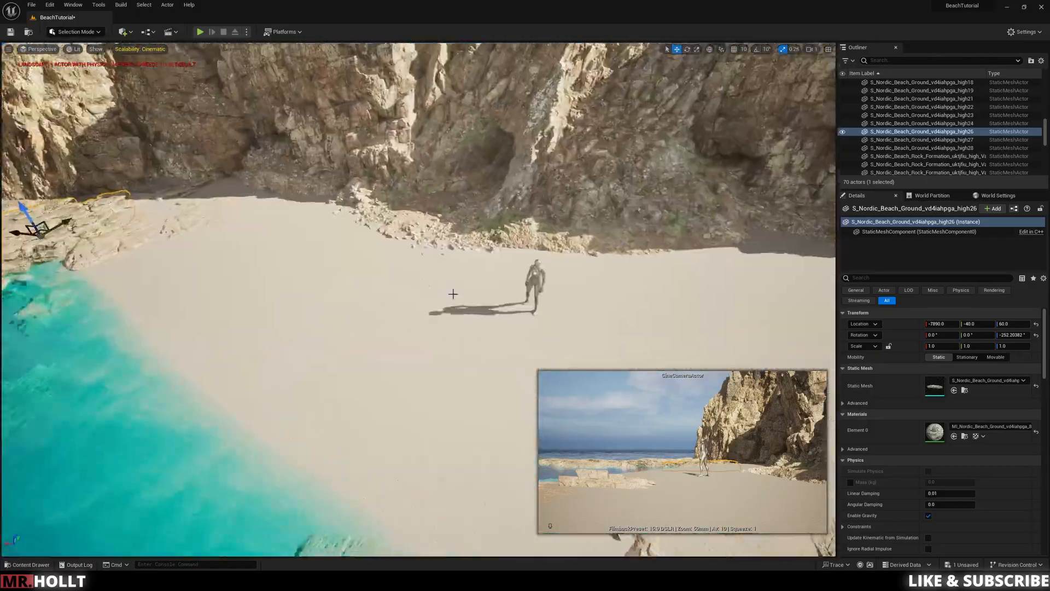
Step: Line the cliff base beyond the mannequin with copies of the Rocky Forest Path ukmkcgo mesh
key(ctrl+space)
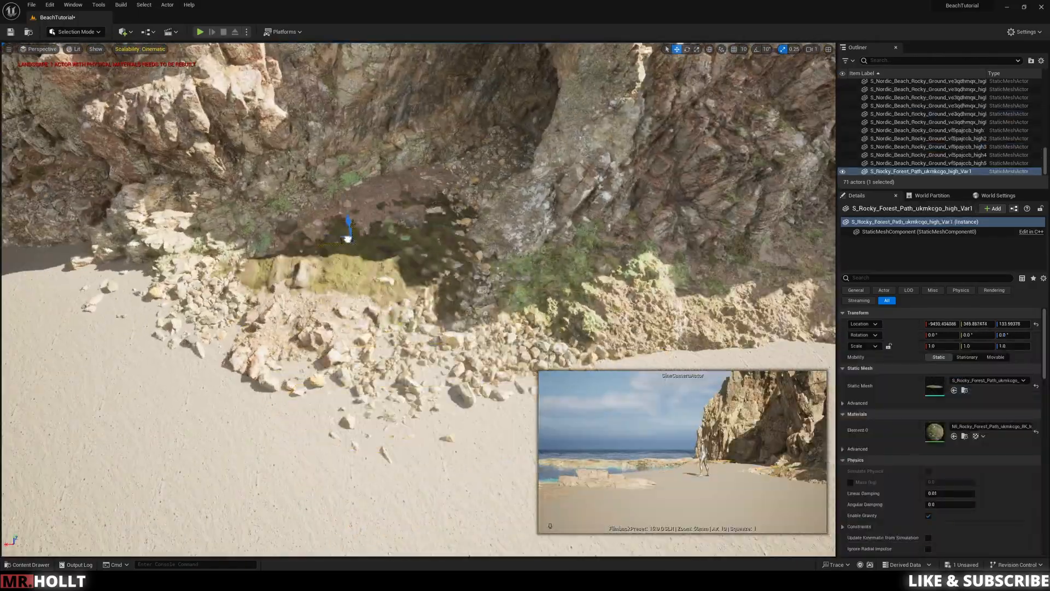
drag(347, 239, 343, 201)
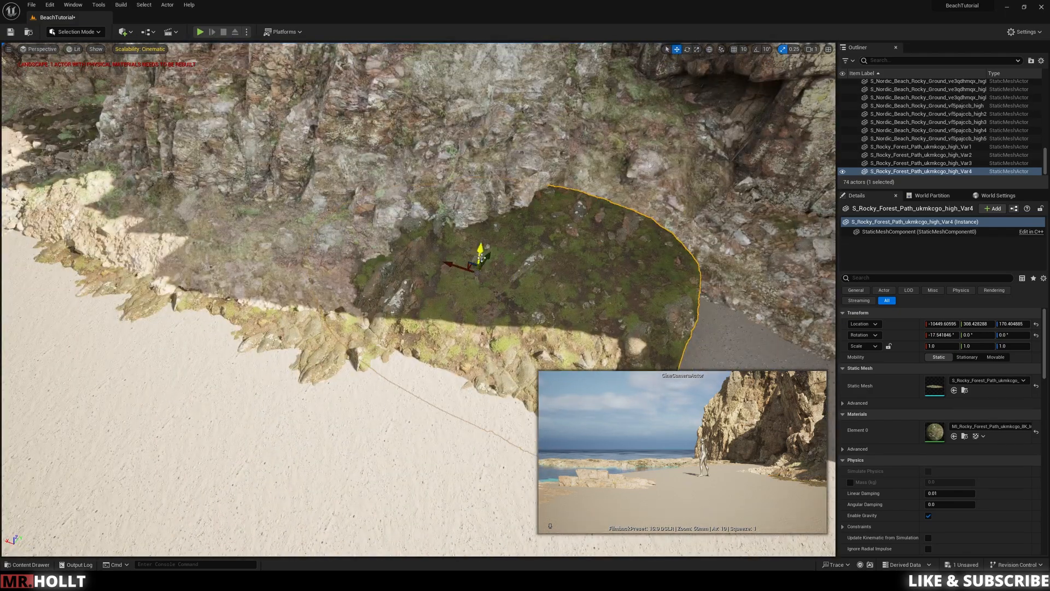
drag(481, 252, 191, 211)
Step: Delete the extra Rocky Forest Path copies along the cliff base
key(Delete)
click(402, 272)
key(Delete)
click(350, 247)
key(Delete)
click(586, 310)
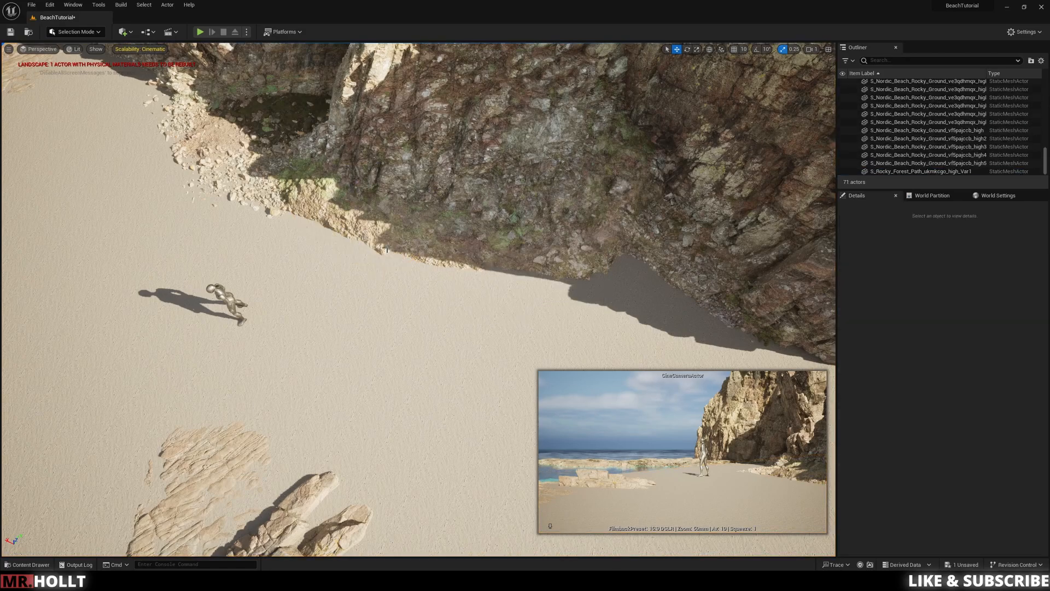
Step: Select all static meshes in the Megascans folder and enable Nanite on them
key(ctrl+space)
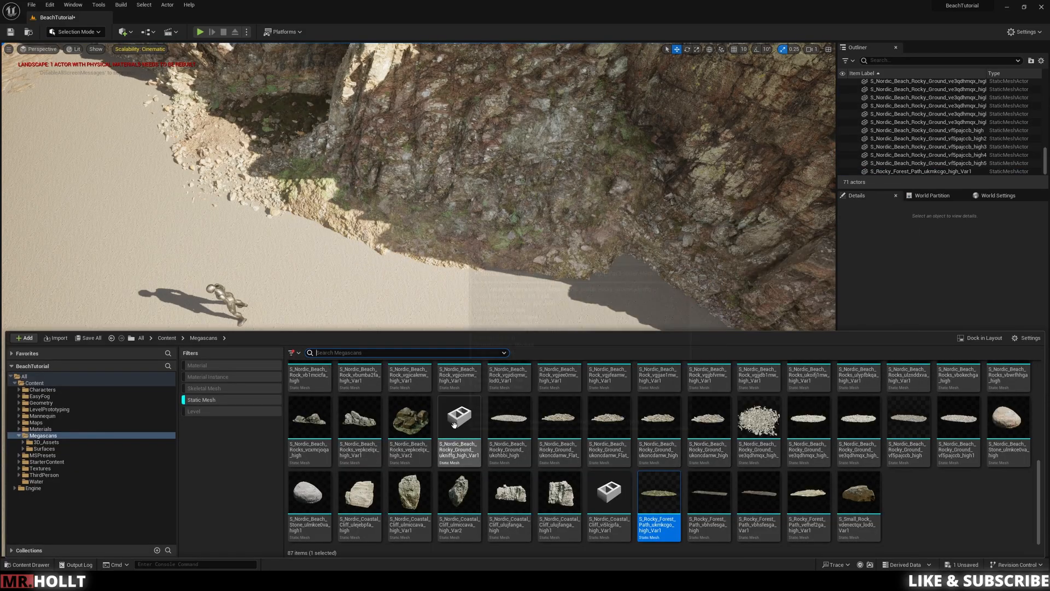
click(859, 505)
scroll(459, 438, up, 8)
shift+click(312, 389)
right_click(312, 389)
mouse_move(353, 163)
click(475, 182)
scroll(597, 464, down, 8)
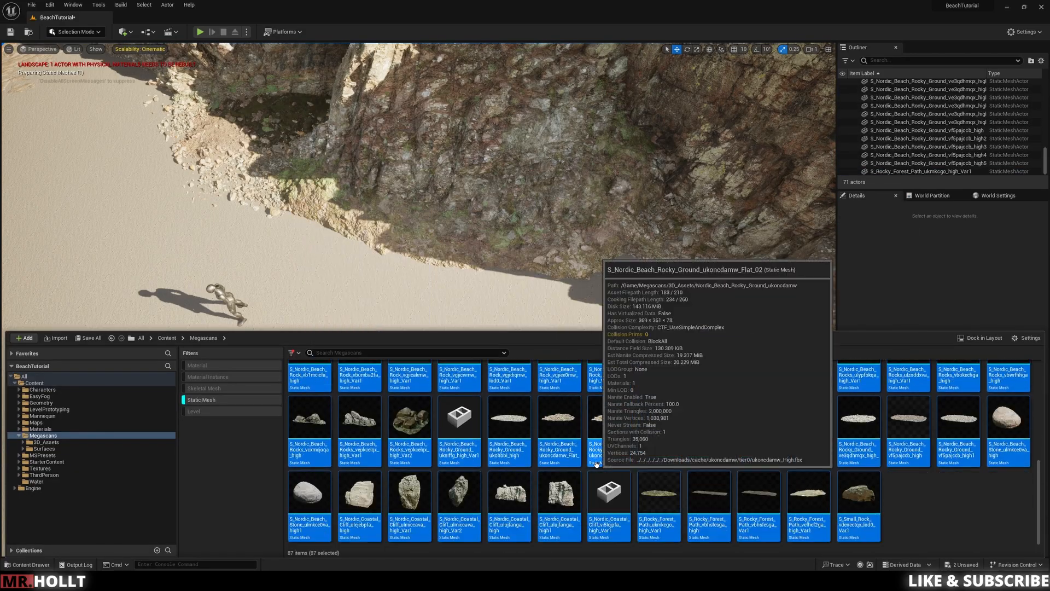
Step: Try a Nordic Beach Rocky Ground ukoncdamw_Flat_01 patch beside the shore rocks and remove it
click(492, 305)
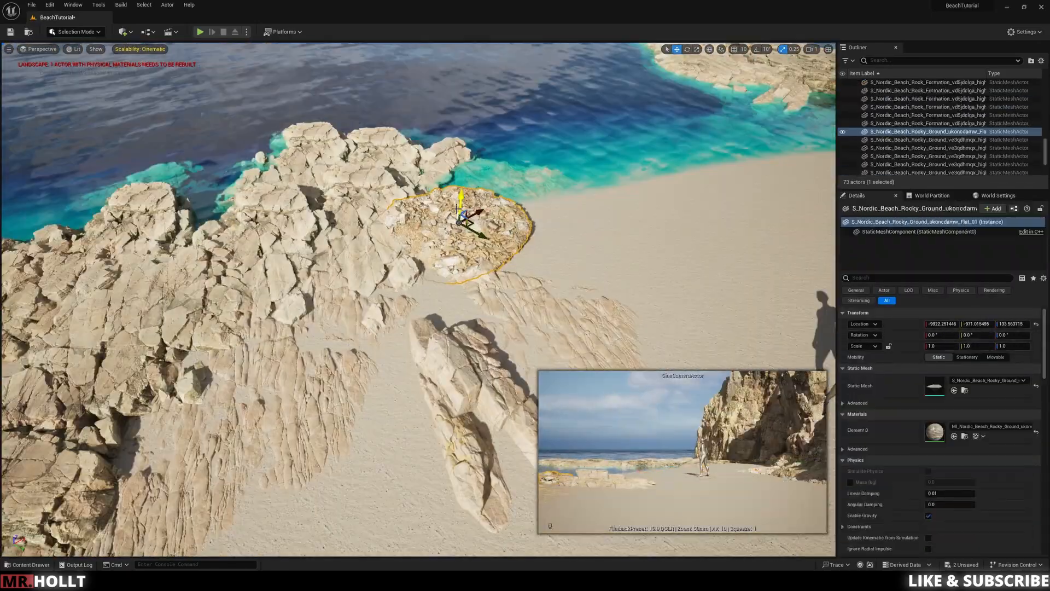
key(e)
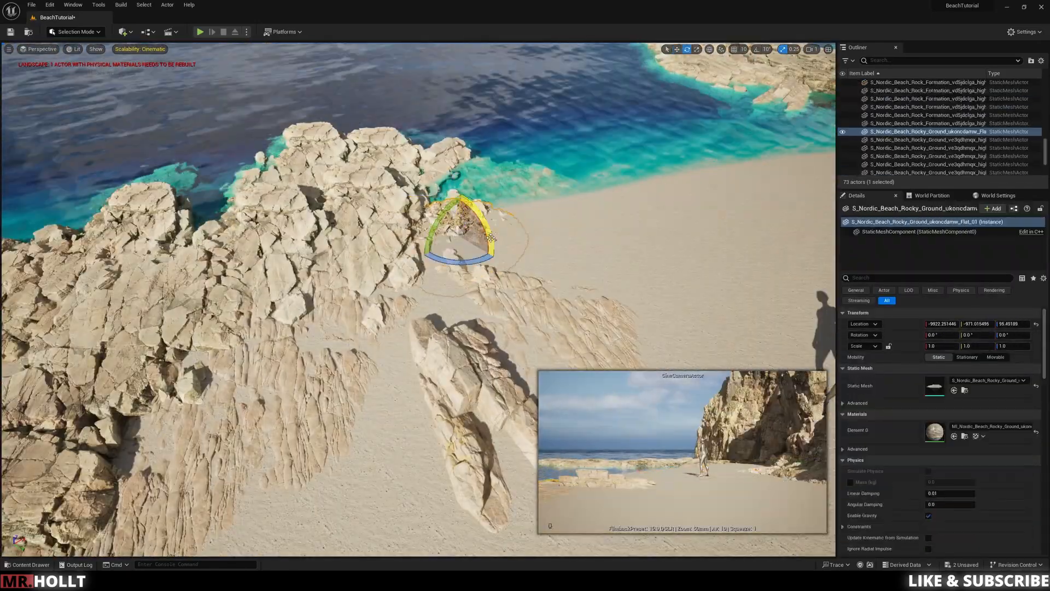
key(Delete)
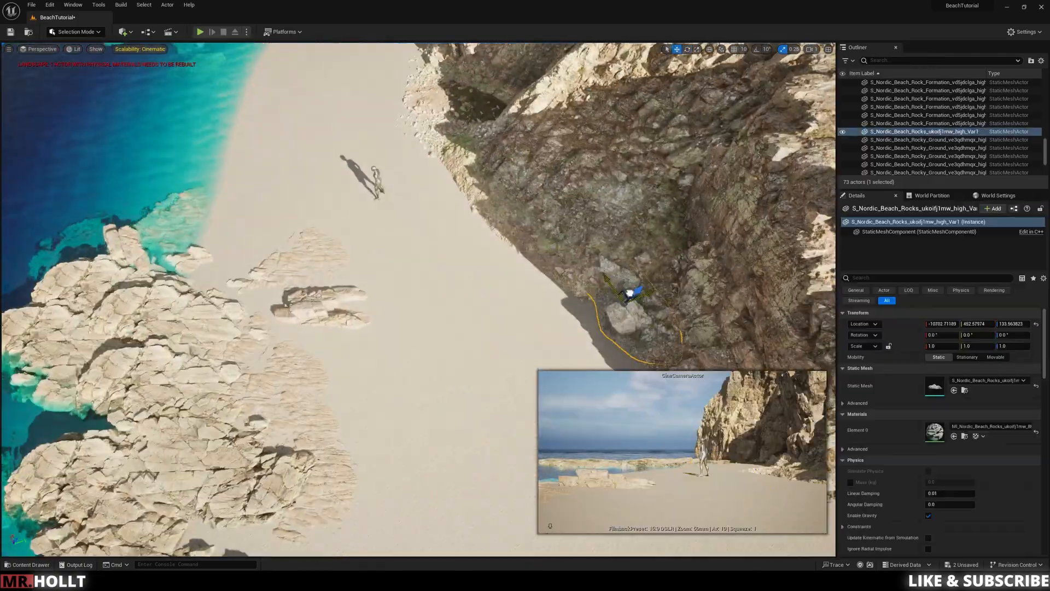
Step: Set the Nordic Beach Rocks ukoifj1mw piece at the cliff foot and place the vbokechga rocks on the sand near the mannequin
key(f)
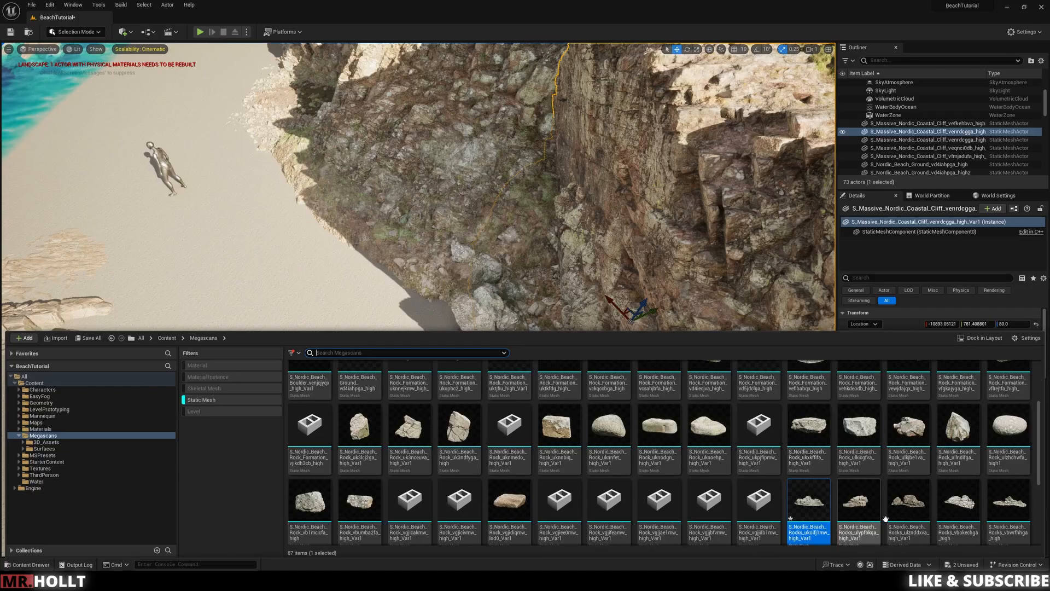
drag(853, 528, 423, 301)
drag(345, 345, 347, 362)
Step: Place the large Nordic Beach Rock Formation vckqccbga near the waterline and cliff behind the mannequin, and adjust its position
key(ctrl+space)
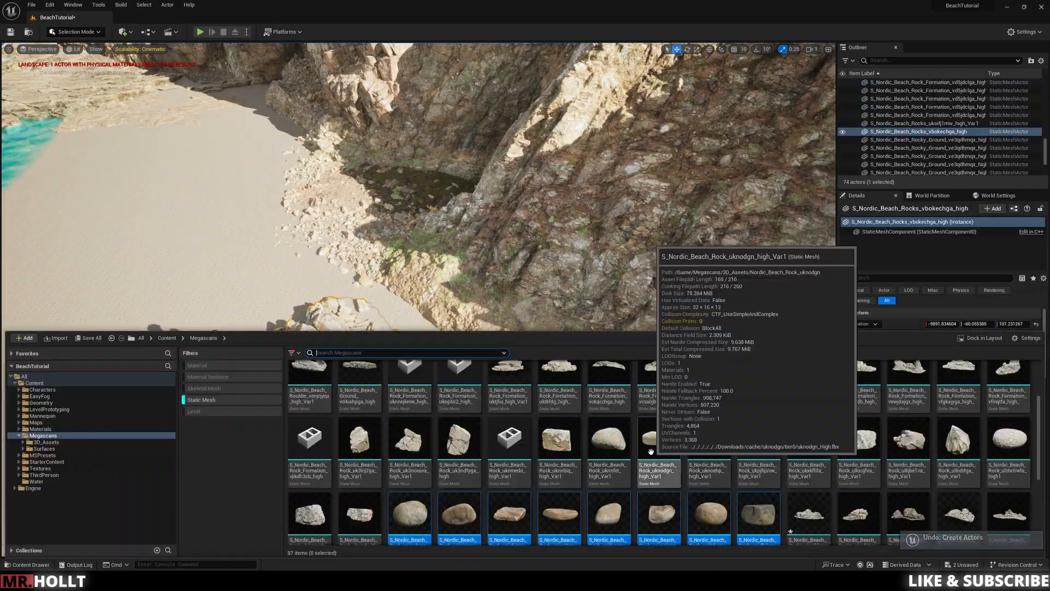
drag(651, 443, 351, 364)
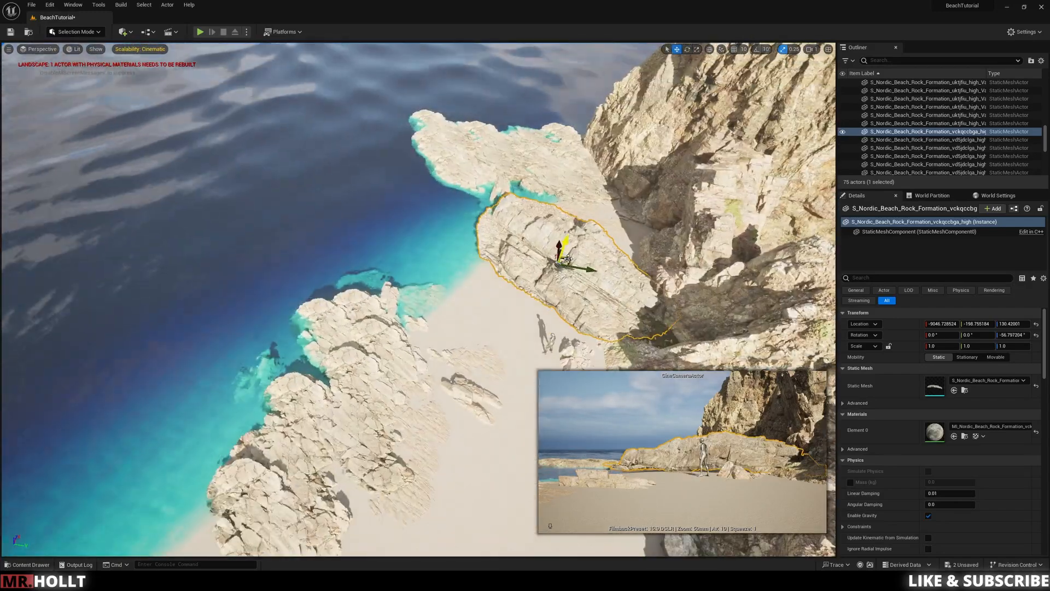
alt+drag(365, 251, 550, 115)
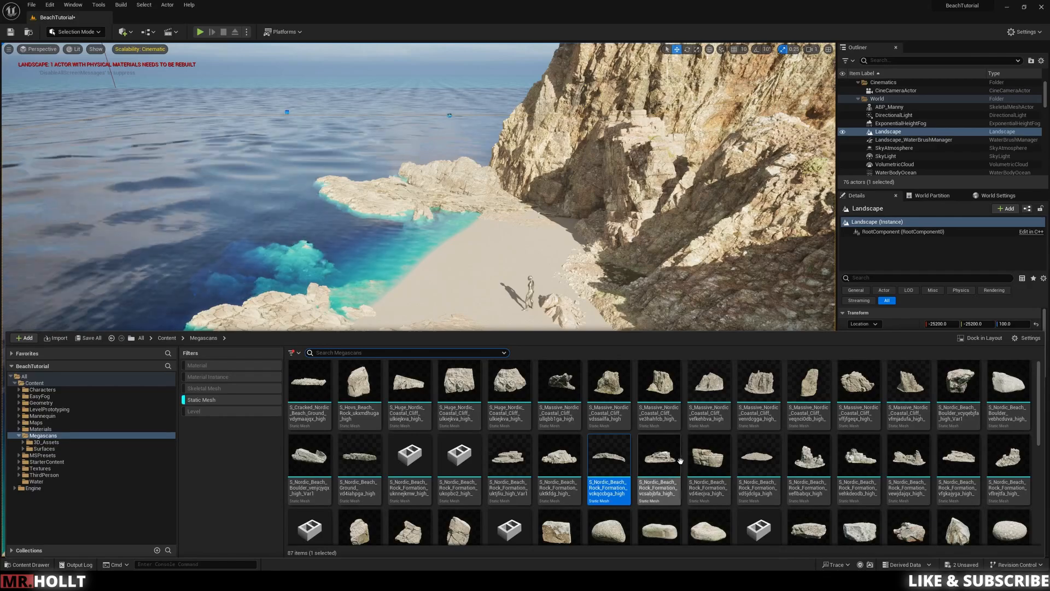
Step: Add further Nordic Beach Rock Formations, including vd4iecjva_high_Var1, along the shore and switch to rotating them
drag(615, 485, 117, 375)
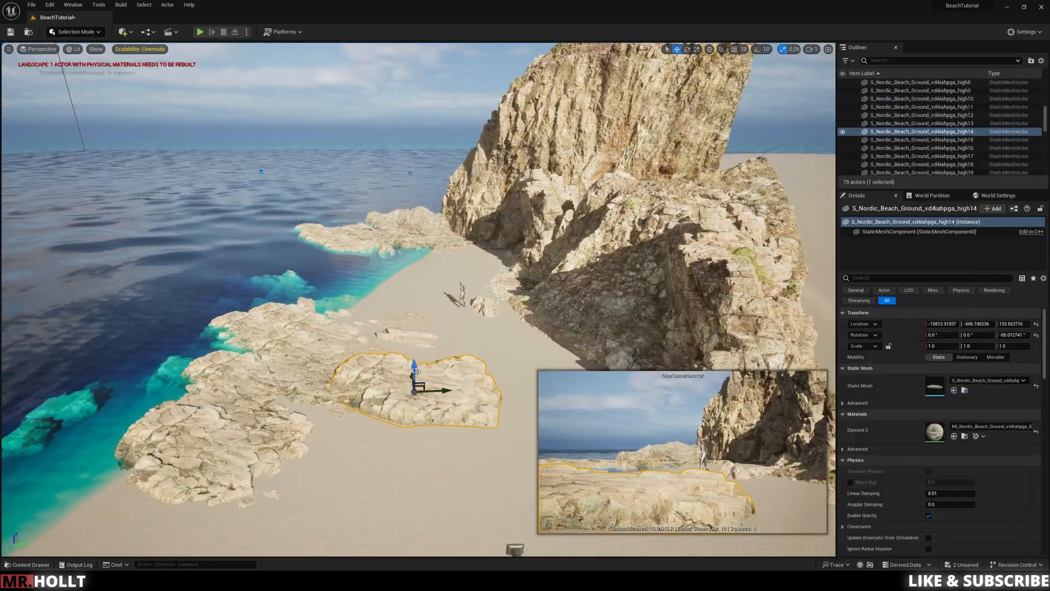
drag(416, 372, 415, 383)
key(ctrl+space)
drag(511, 465, 497, 350)
key(e)
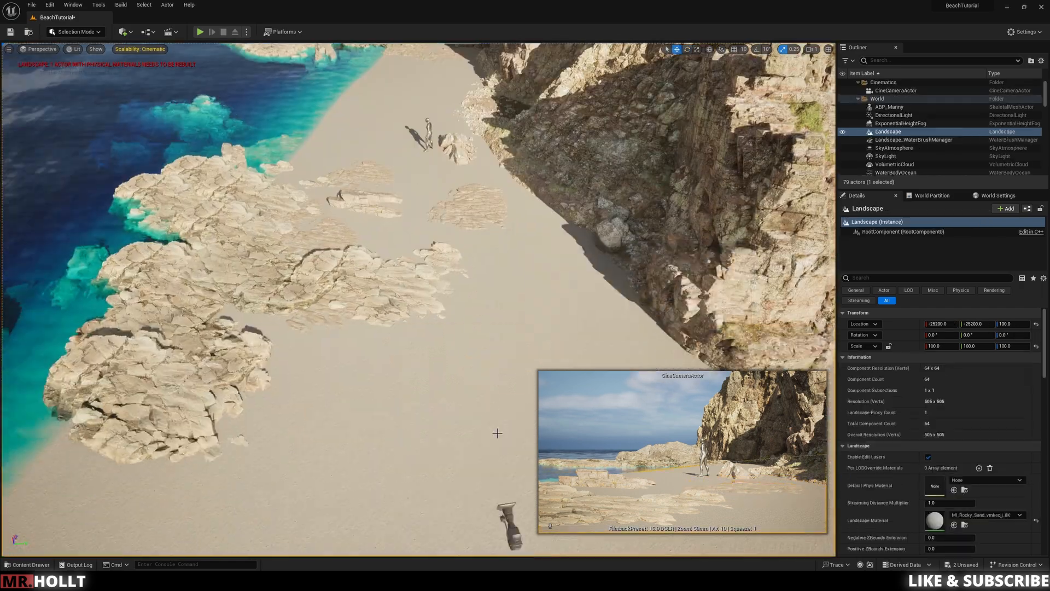
Step: Try to place another Nordic Beach rock mesh on the sand and undo the placement
key(ctrl+space)
drag(755, 487, 410, 270)
key(ctrl+z)
Step: Place Cracked Nordic Beach Ground vdymaajqx on the sand beside the cliff foot near the mannequin
key(ctrl+space)
double_click(417, 459)
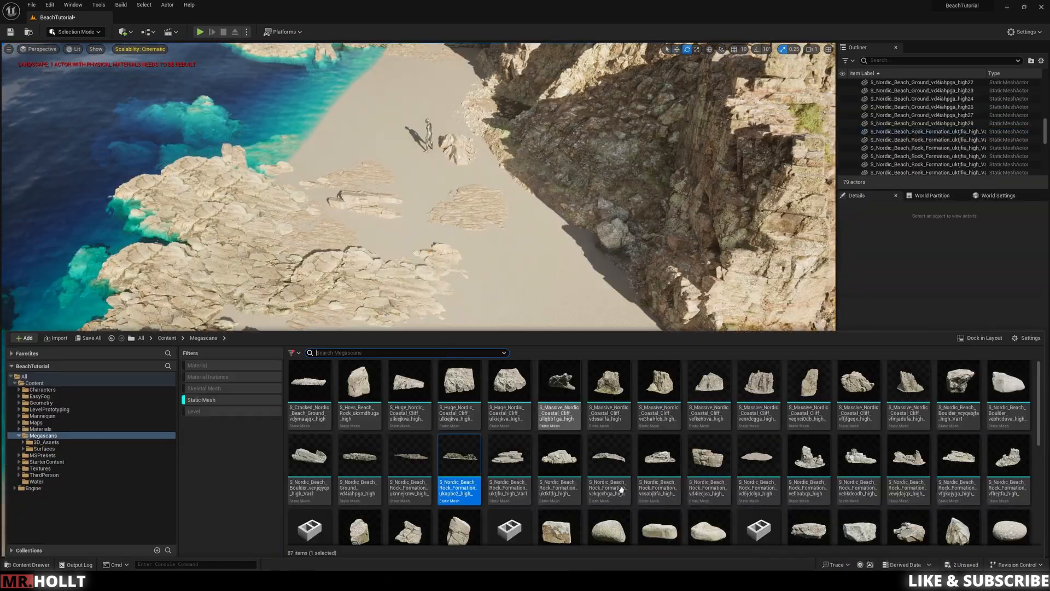
scroll(619, 460, down, 6)
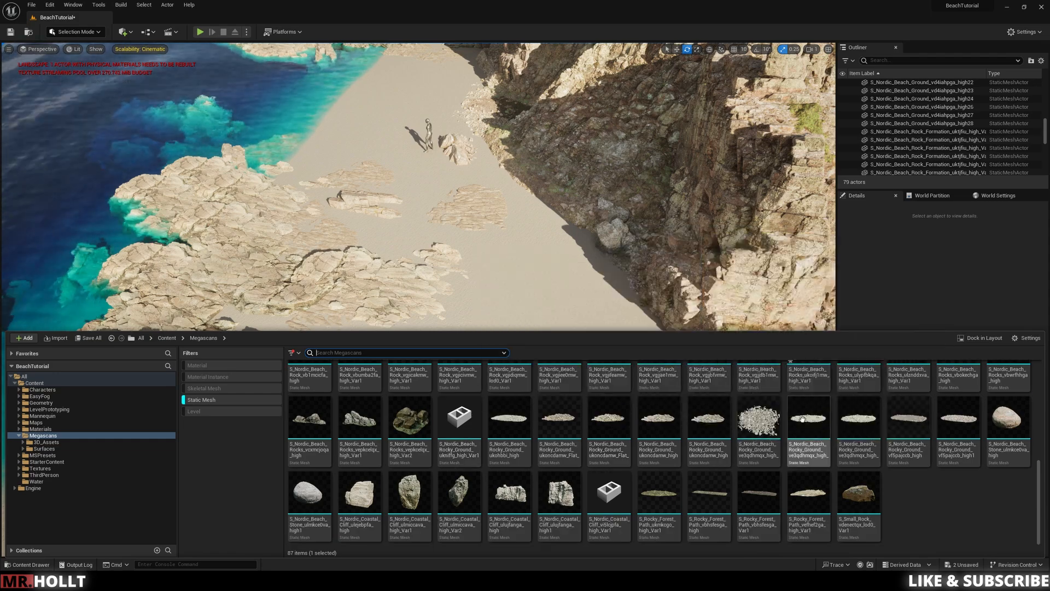
scroll(787, 426, up, 6)
drag(310, 388, 504, 230)
key(w)
right_drag(504, 229, 513, 221)
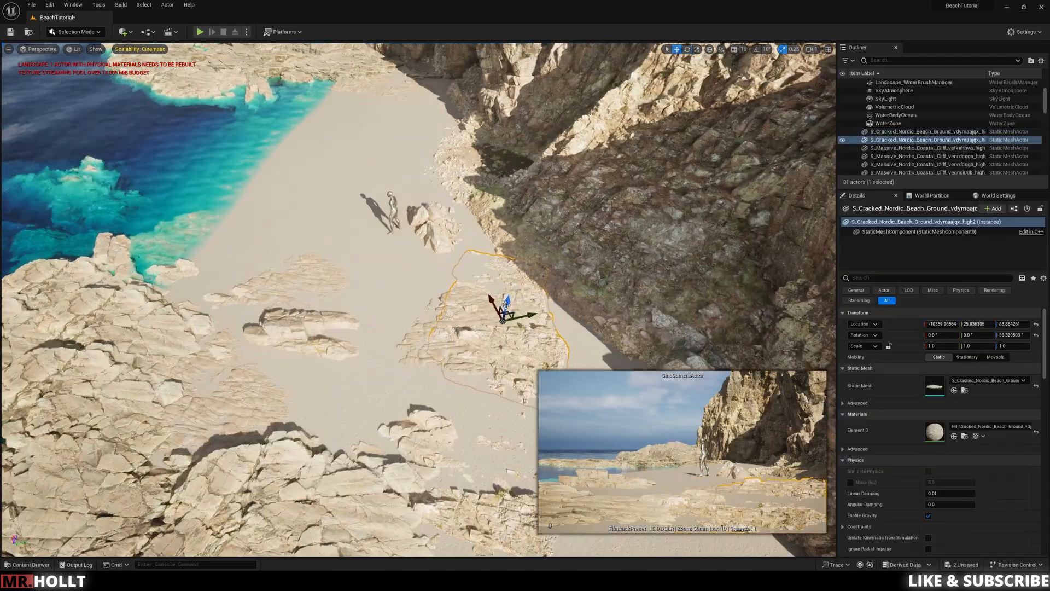
Step: Duplicate the Cracked Nordic Beach Ground along the cliff foot beside the mannequin, undoing the last misplaced move
alt+drag(512, 313, 437, 159)
right_drag(437, 159, 438, 186)
alt+drag(441, 290, 474, 167)
right_drag(474, 167, 446, 159)
alt+drag(433, 378, 437, 294)
key(ctrl+z)
Step: Spread more Cracked Nordic Beach Ground copies over the bare sand between the shore rocks and the cliff
right_drag(438, 294, 440, 322)
drag(440, 299, 469, 154)
right_drag(469, 154, 456, 216)
drag(457, 216, 504, 249)
alt+drag(549, 224, 314, 323)
click(446, 334)
right_drag(446, 334, 383, 311)
Step: Fit additional cracked ground copies against the shaded cliff base, undoing the moves that do not suit
click(262, 229)
alt+drag(262, 202, 460, 204)
key(ctrl+z)
mouse_move(460, 203)
right_down()
mouse_move(476, 219)
mouse_move(476, 208)
right_up()
click(476, 200)
alt+drag(477, 192, 516, 222)
key(ctrl+z)
right_drag(516, 222, 512, 277)
alt+drag(512, 277, 558, 317)
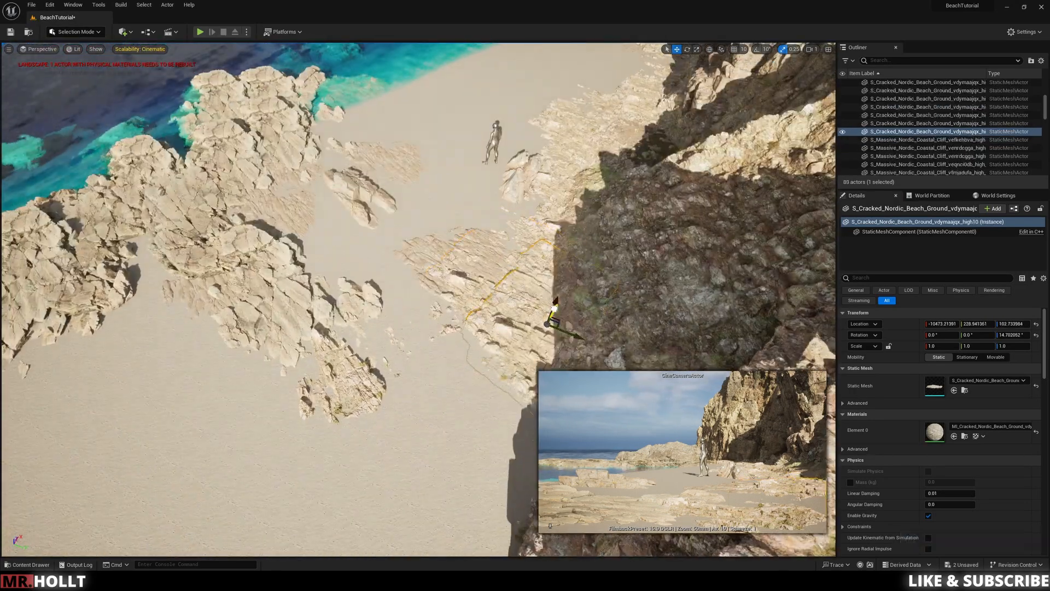
Step: Extend the cracked ground with rotated copies along the foot of the cliff to its outer end
right_drag(558, 316, 503, 296)
alt+drag(383, 149, 433, 234)
key(e)
right_drag(461, 249, 465, 306)
click(465, 350)
click(536, 328)
right_drag(465, 350, 493, 284)
key(w)
alt+drag(451, 249, 557, 278)
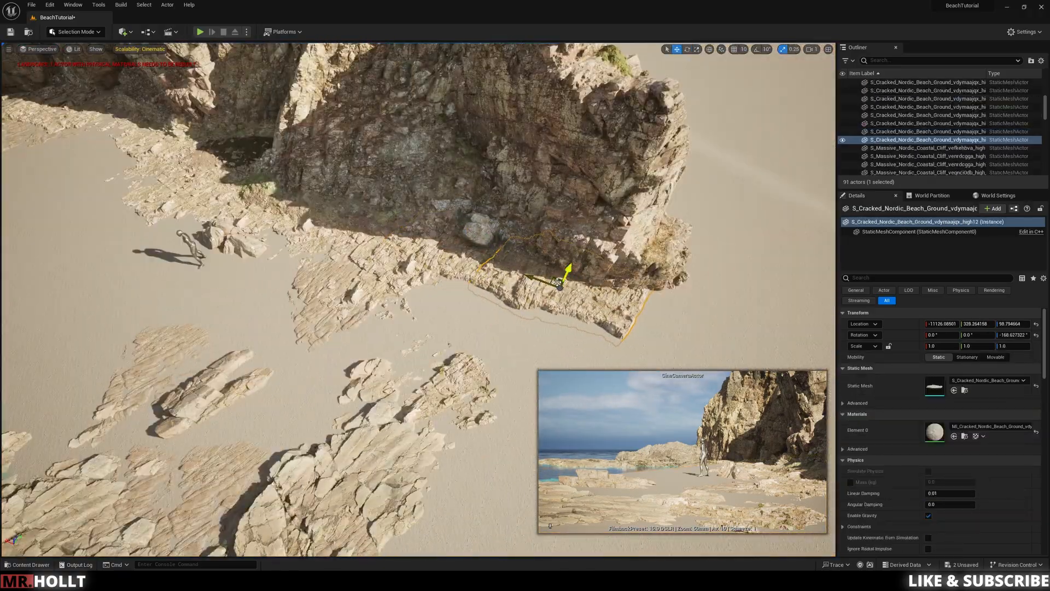
click(694, 345)
right_drag(694, 345, 665, 323)
Step: Try two Massive Nordic Coastal Cliff meshes near the shore and undo both placements
key(ctrl+space)
drag(663, 391, 482, 273)
key(ctrl+z)
key(ctrl+space)
drag(871, 398, 343, 234)
right_drag(344, 234, 479, 288)
key(ctrl+z)
Step: Place Massive Nordic Coastal Cliff ve3hahfcb as a sea stack in the ocean beyond the shore rocks and delete its extra copy
key(ctrl+space)
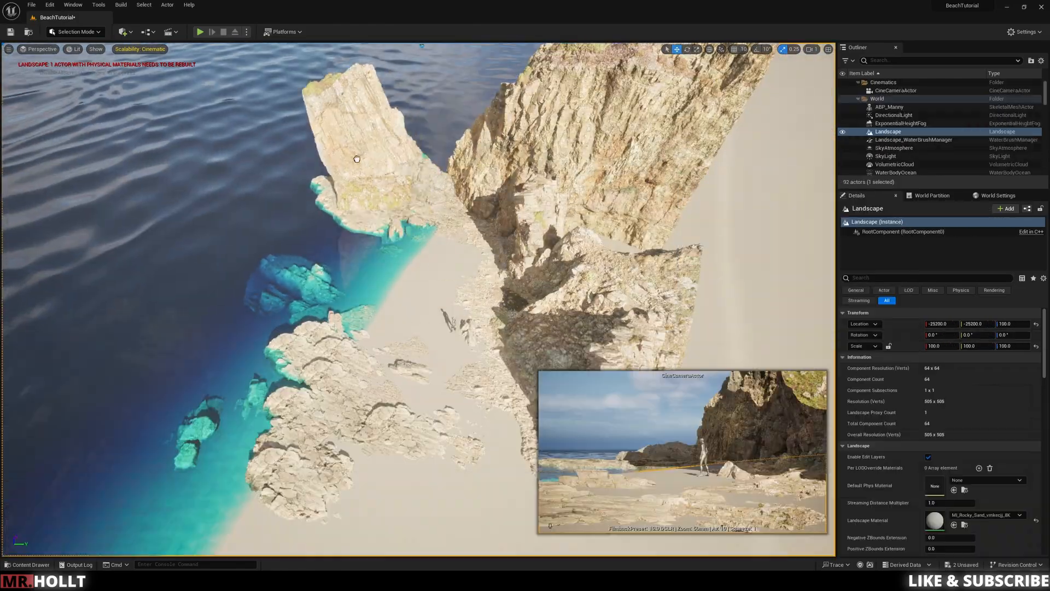
drag(407, 137, 405, 164)
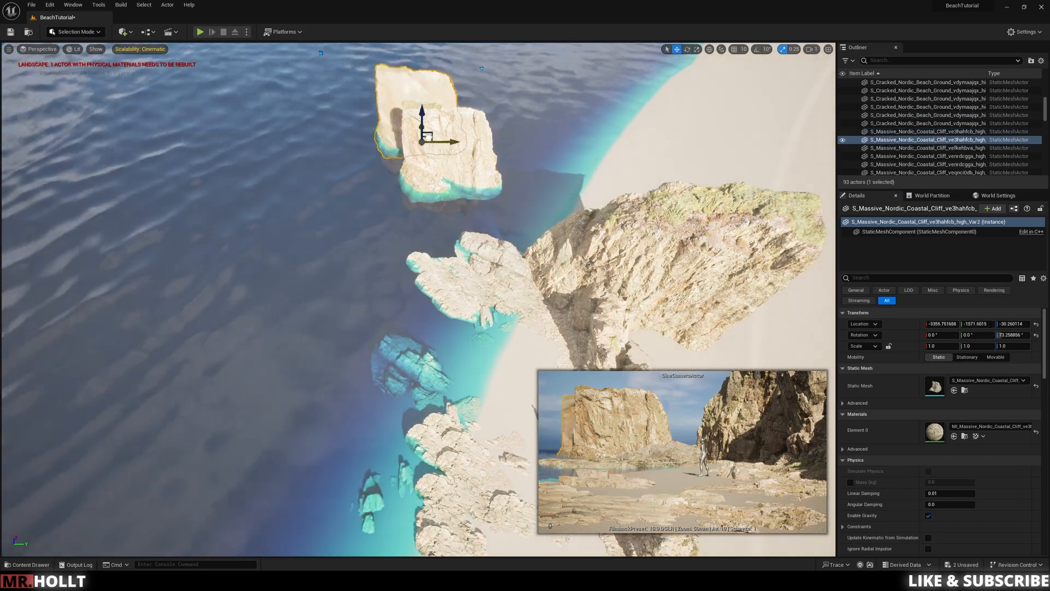
click(464, 142)
key(Delete)
click(427, 164)
drag(443, 178, 525, 180)
key(e)
right_drag(437, 328, 427, 263)
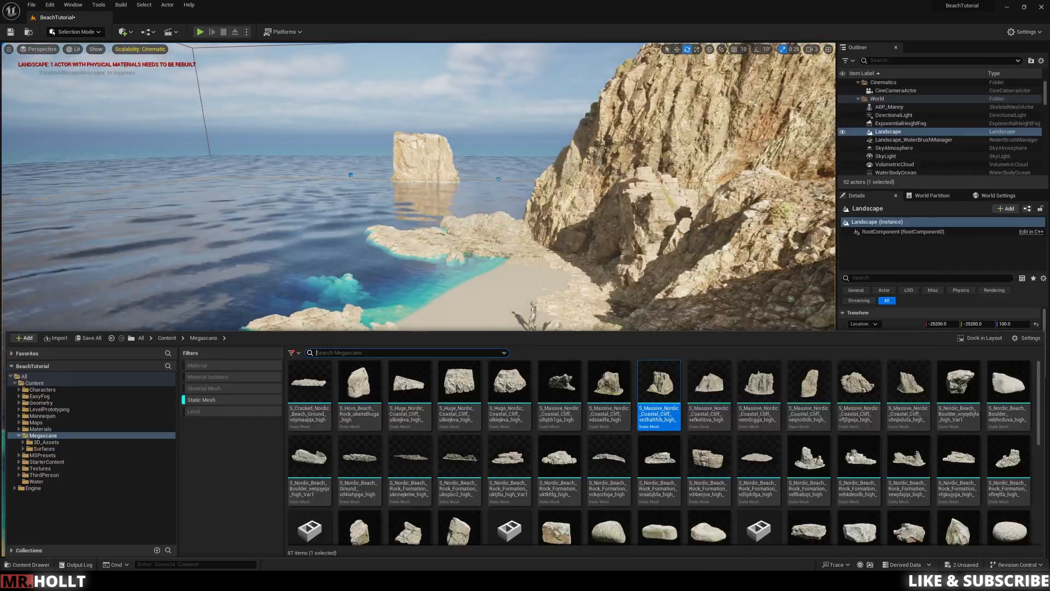
Step: Try a second ve3hahfcb cliff as a sea stack closer to the shore and delete it
key(super+e)
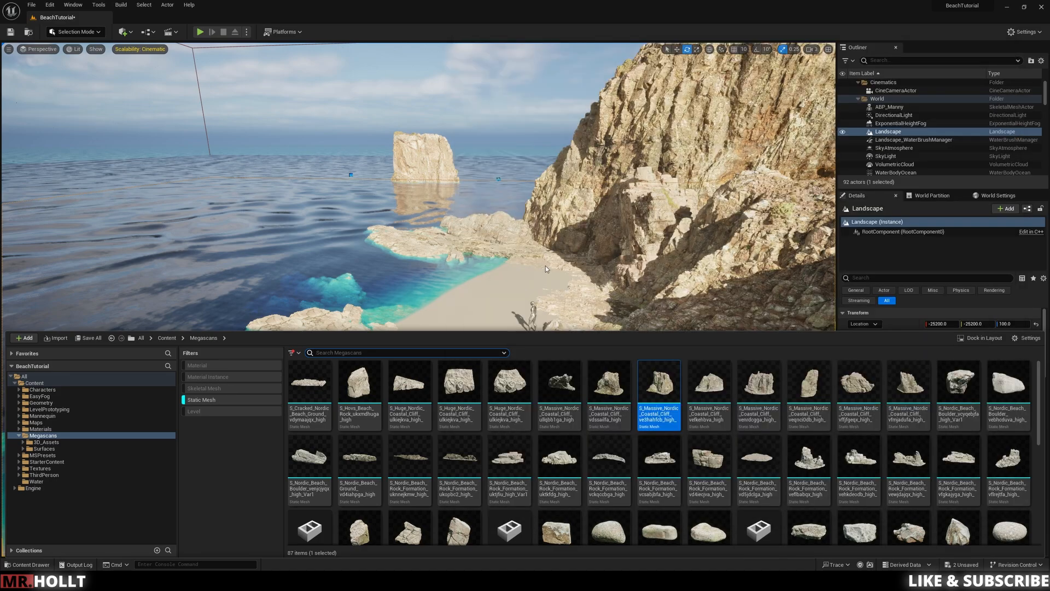
drag(659, 383, 476, 136)
key(ctrl+space)
key(ctrl+z)
drag(674, 397, 343, 235)
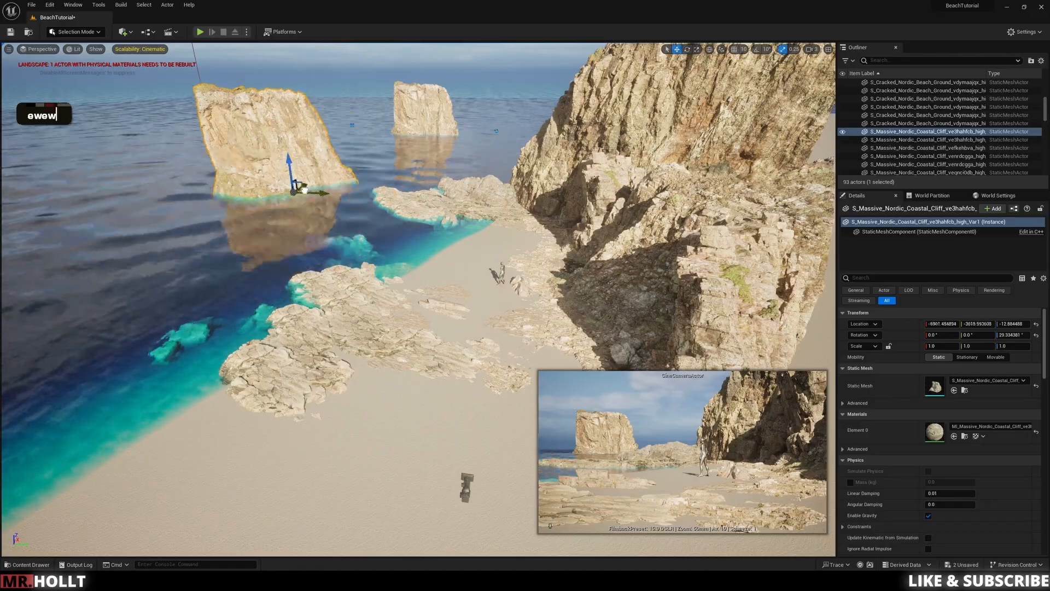
click(246, 156)
click(161, 96)
key(Delete)
Step: Duplicate ground and rock pieces to fill the sand between the shore rocks and the mannequin
mouse_move(364, 263)
right_down()
mouse_move(363, 330)
mouse_move(383, 273)
mouse_move(372, 274)
right_up()
click(363, 331)
key(ctrl+space)
right_drag(372, 219, 465, 296)
click(387, 283)
alt+drag(533, 231, 339, 378)
alt+drag(486, 259, 525, 306)
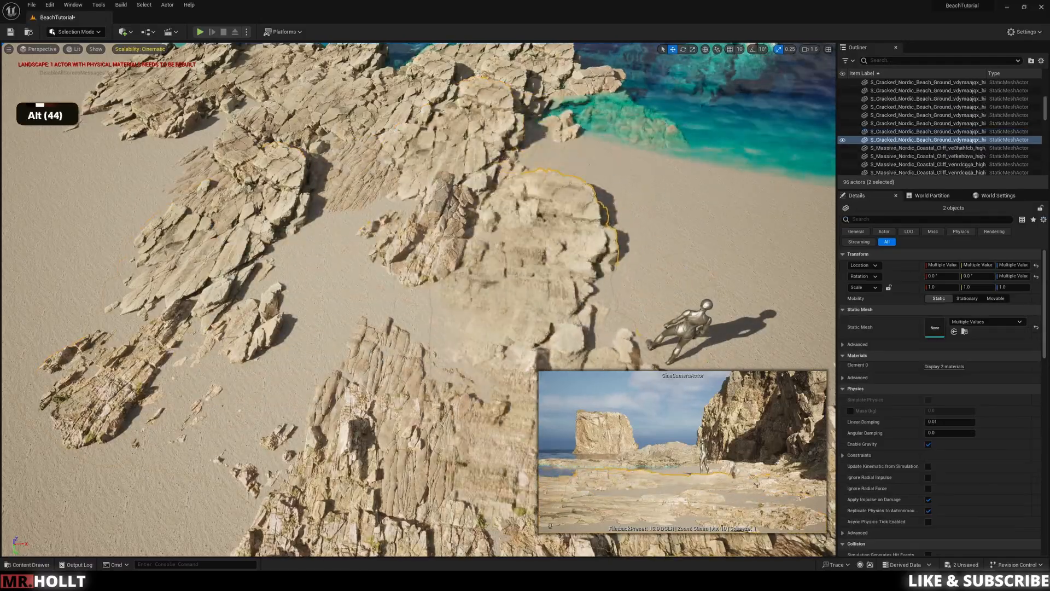
Step: Select the Nordic Beach Ground vd4iahpga patch beside the mannequin and reposition it on the sand
right_drag(696, 351, 629, 339)
click(432, 301)
key(e)
click(481, 339)
click(418, 303)
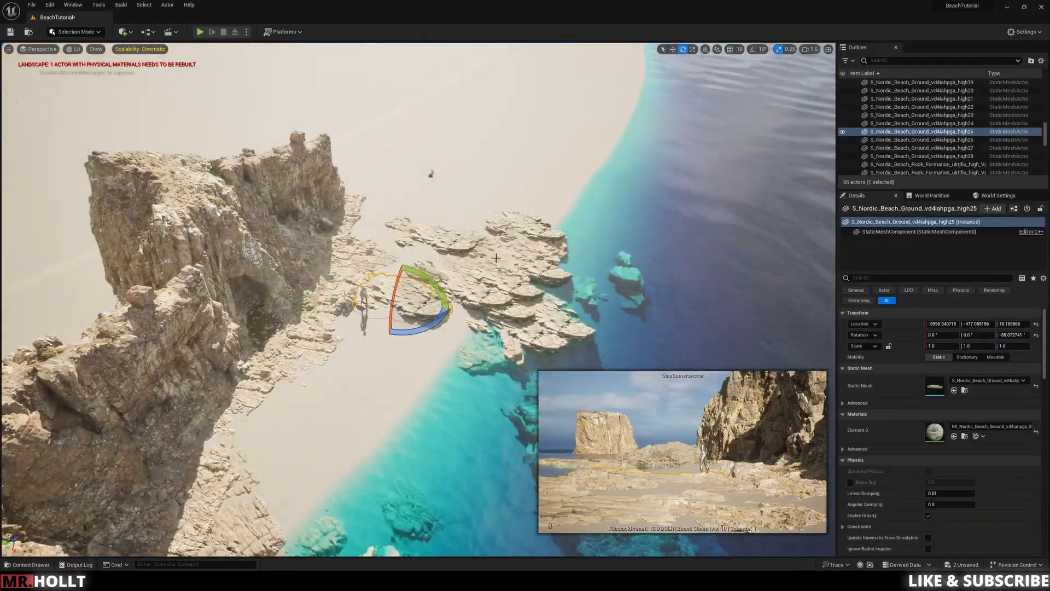
key(w)
right_drag(419, 303, 405, 328)
Step: Duplicate the Nordic Beach Ground patch toward the cliff cove and tilt the copy into the sand
alt+drag(416, 208, 351, 219)
right_drag(350, 219, 416, 218)
key(e)
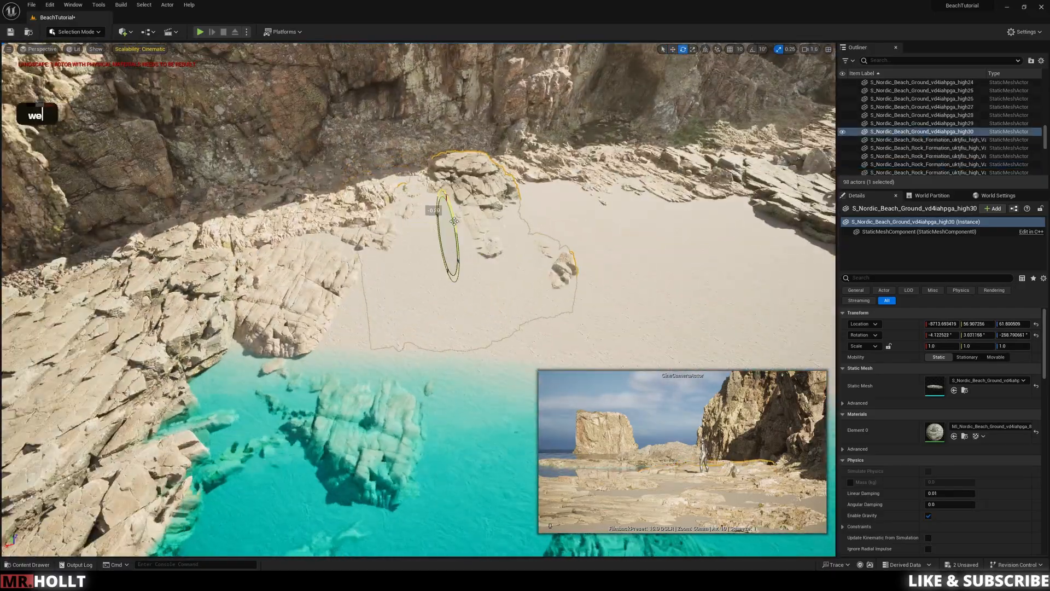
drag(448, 191, 455, 191)
Step: Tilt the Nordic Beach Ground patch in the cove and rotate the neighbouring patch beside the mannequin
click(492, 322)
right_drag(493, 323, 470, 306)
click(476, 247)
right_drag(476, 246, 449, 235)
key(w)
key(w)
key(w)
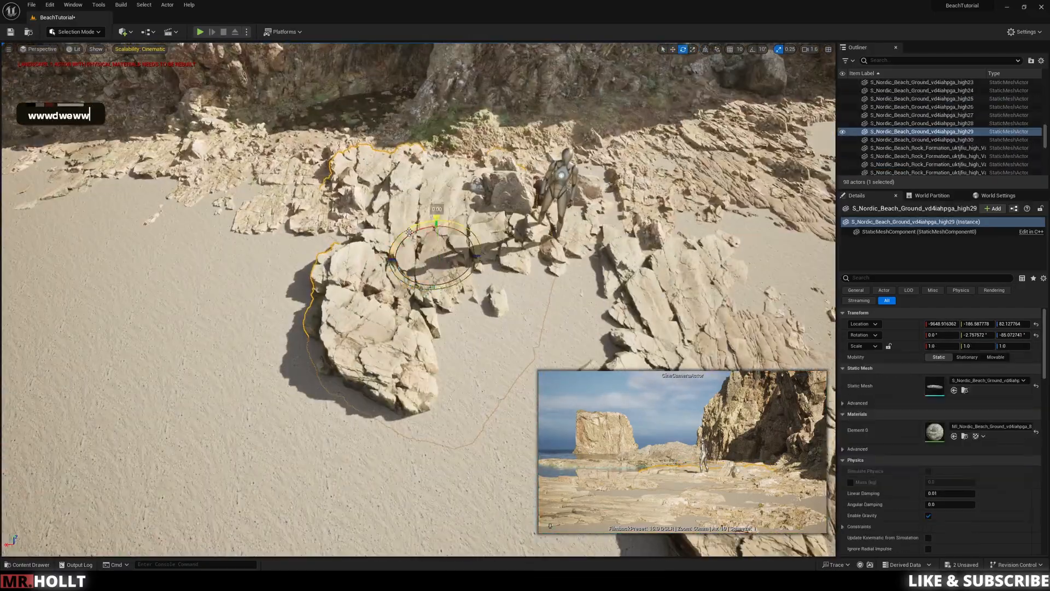
Step: Rotate the Nordic Beach Ground patch on the sand between the mannequin and the layered shore rocks
right_drag(558, 301, 481, 284)
key(s)
key(s)
click(456, 281)
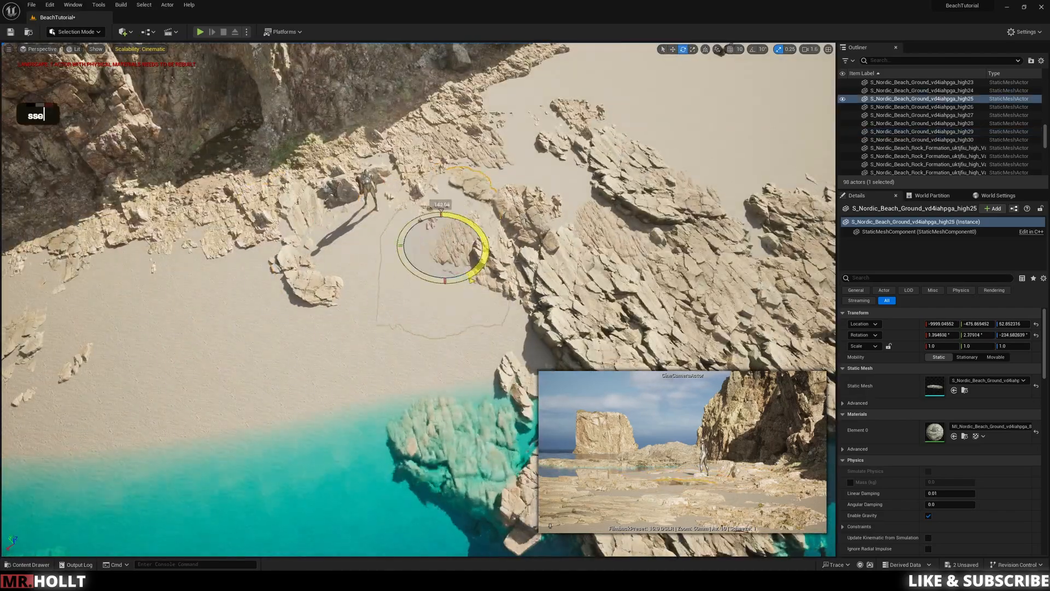
click(359, 356)
key(d)
key(d)
key(w)
right_drag(359, 356, 241, 334)
Step: Place a large Nordic Beach Rock Formation vfgkajyga mesh on the beach near the mannequin
key(ctrl+space)
drag(605, 321, 496, 279)
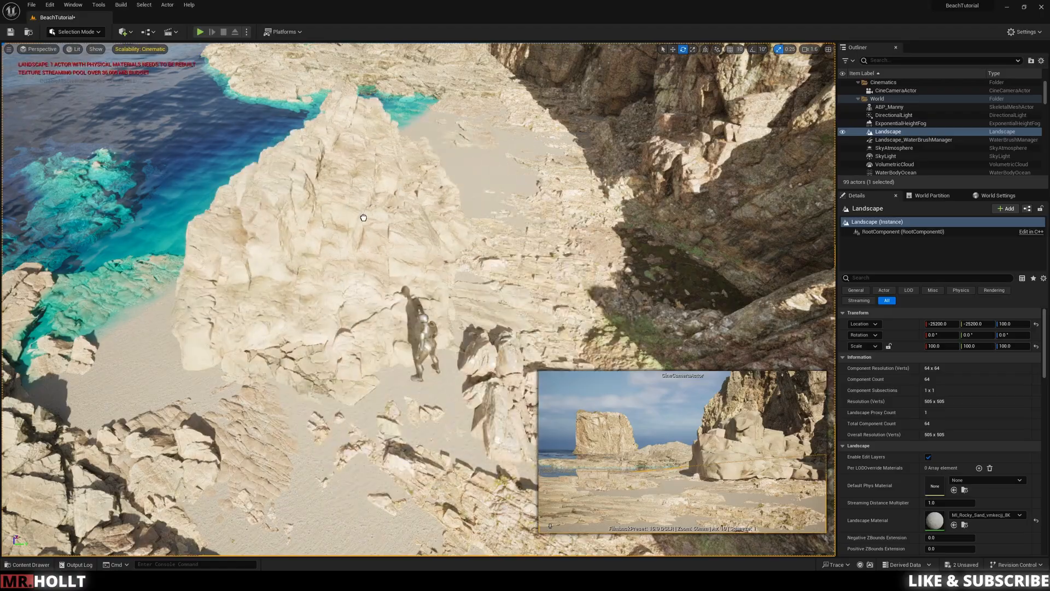
drag(363, 217, 350, 221)
right_drag(350, 221, 404, 219)
drag(277, 269, 235, 279)
right_drag(235, 279, 230, 306)
key(s)
key(s)
key(w)
key(a)
Step: Move the vfgkajyga rock formation to the far rocky point and sink it into the shoreline
key(w)
key(w)
key(e)
key(w)
right_drag(416, 274, 444, 317)
key(s)
key(e)
key(w)
drag(438, 341, 199, 268)
key(a)
key(d)
right_drag(199, 268, 205, 236)
Step: Try another Nordic Beach Rock Formation from the Megascans static meshes on the beach
key(ctrl+space)
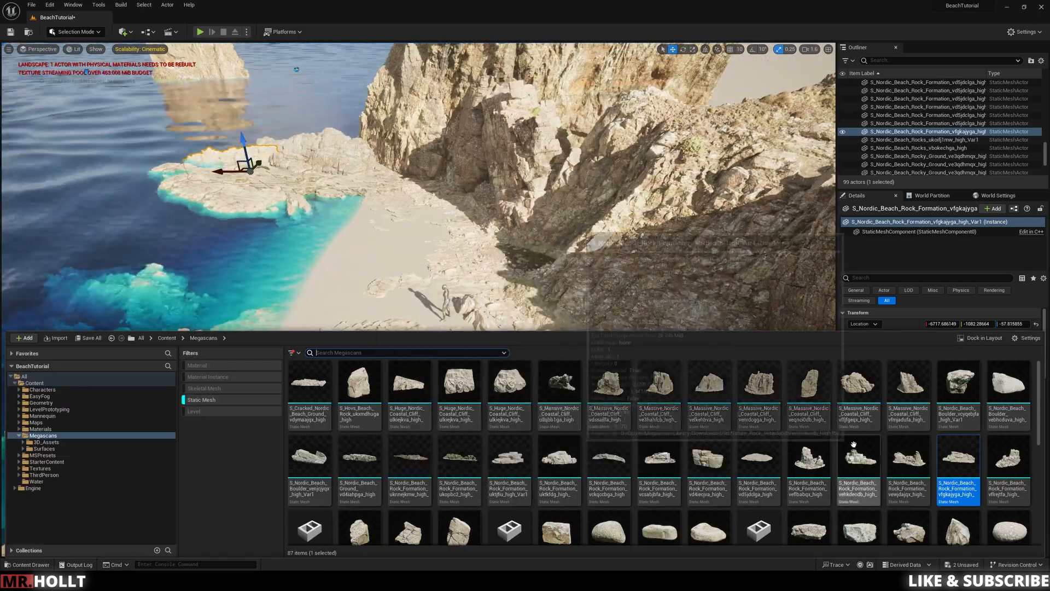
scroll(765, 468, down, 2)
scroll(765, 469, up, 2)
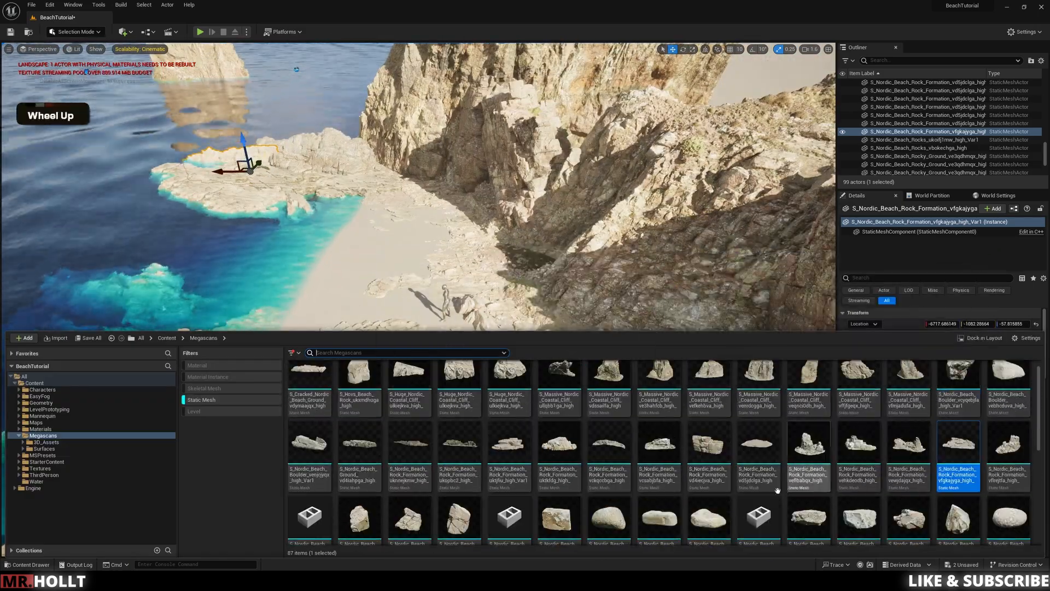
right_drag(460, 292, 460, 292)
key(w)
key(e)
key(e)
key(ctrl+space)
drag(757, 446, 558, 274)
key(ctrl+x)
Step: Add Nordic Beach Ground vd4iahpga patches along the waterline beyond the mannequin and turn them into the sand
key(ctrl+space)
drag(546, 447, 475, 237)
key(e)
key(w)
drag(475, 235, 474, 244)
right_drag(474, 243, 502, 276)
alt+drag(496, 211, 466, 241)
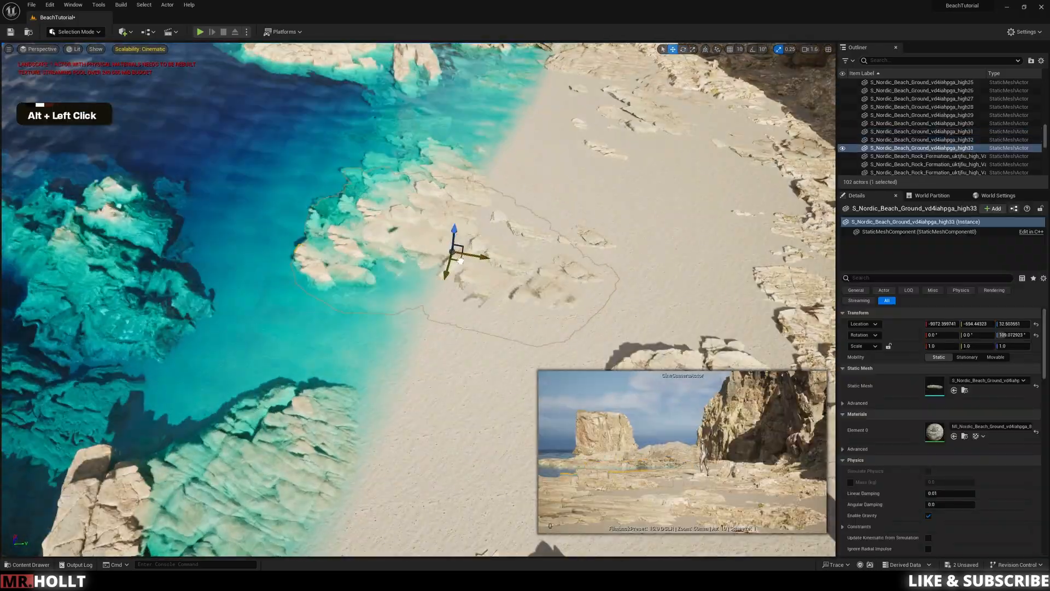
click(476, 249)
key(e)
click(449, 240)
right_drag(450, 241, 454, 246)
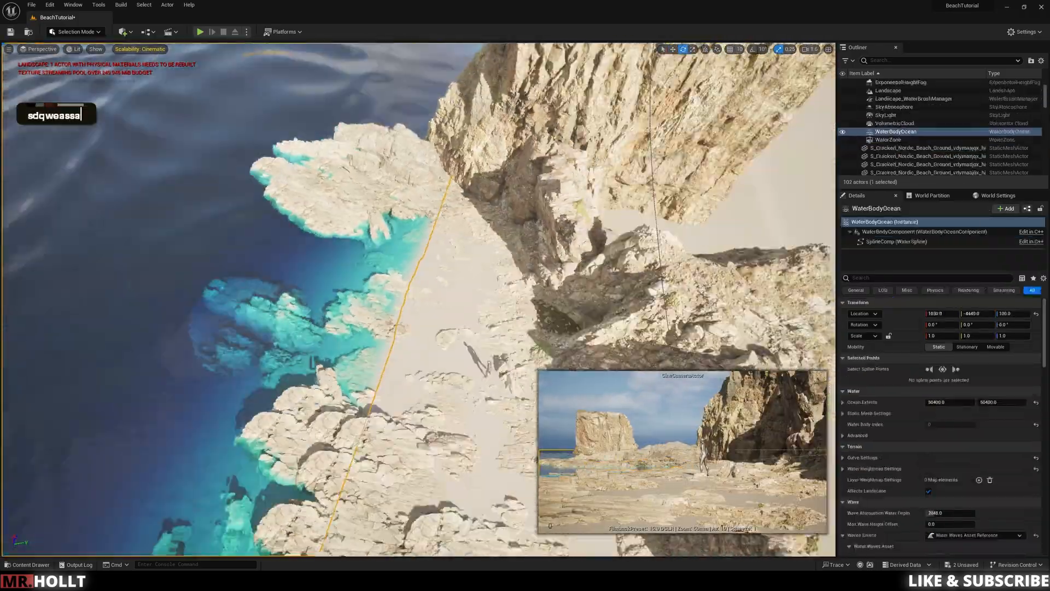
Step: Reposition and duplicate rocky ground pieces along the shoreline between the near rocks and the far point
click(454, 246)
key(w)
alt+drag(465, 280, 425, 284)
drag(365, 321, 383, 322)
key(w)
alt+drag(372, 300, 366, 322)
key(w)
alt+drag(354, 313, 340, 344)
click(357, 291)
click(459, 280)
right_drag(459, 281, 457, 276)
Step: Try moving a piece of the shore rocks and undo the move
key(w)
key(d)
key(s)
key(s)
key(w)
key(a)
key(e)
key(s)
Step: Duplicate the Nordic Beach Rocky Ground vf5pajccb pebble patch along the foot of the shaded cliff
key(a)
key(q)
key(q)
key(w)
key(w)
key(e)
key(w)
key(e)
key(a)
click(263, 231)
alt+drag(205, 205, 495, 251)
key(ctrl+z)
key(a)
key(e)
key(w)
key(w)
key(w)
right_drag(494, 251, 467, 282)
key(w)
alt+drag(381, 254, 492, 165)
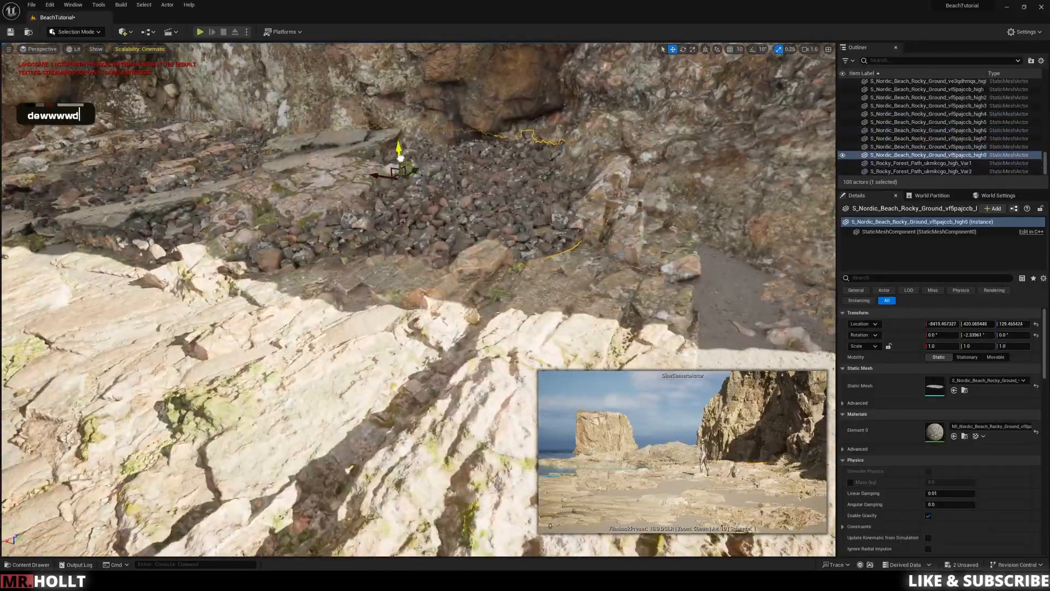
alt+drag(398, 174, 546, 205)
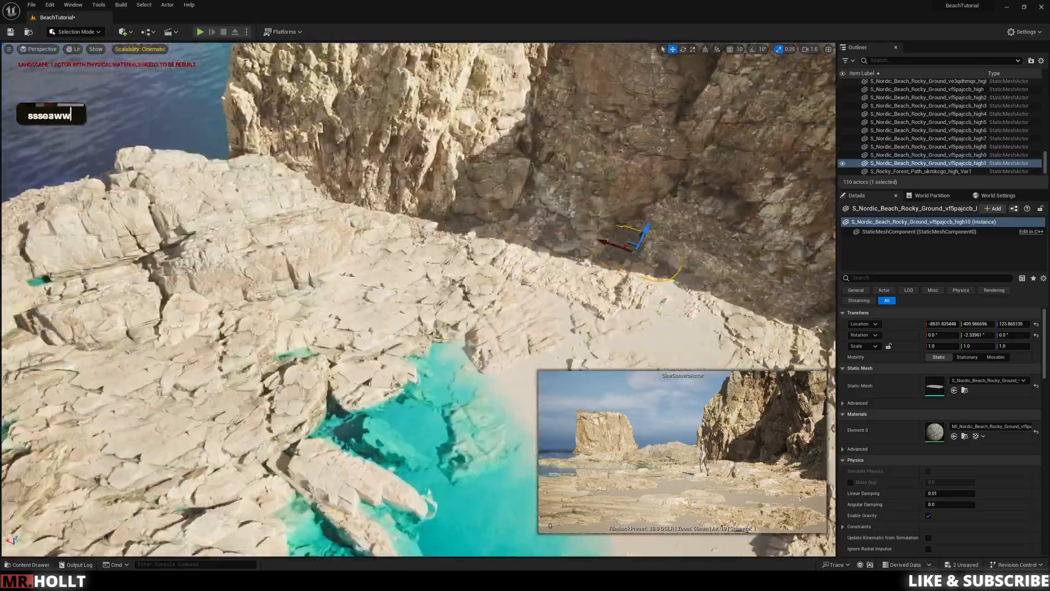
Step: Duplicate a vf5pajccb pebble patch onto the flat rock shelf by the cliff and turn it about -30 degrees
key(w)
key(w)
key(w)
click(457, 178)
alt+drag(442, 283, 629, 303)
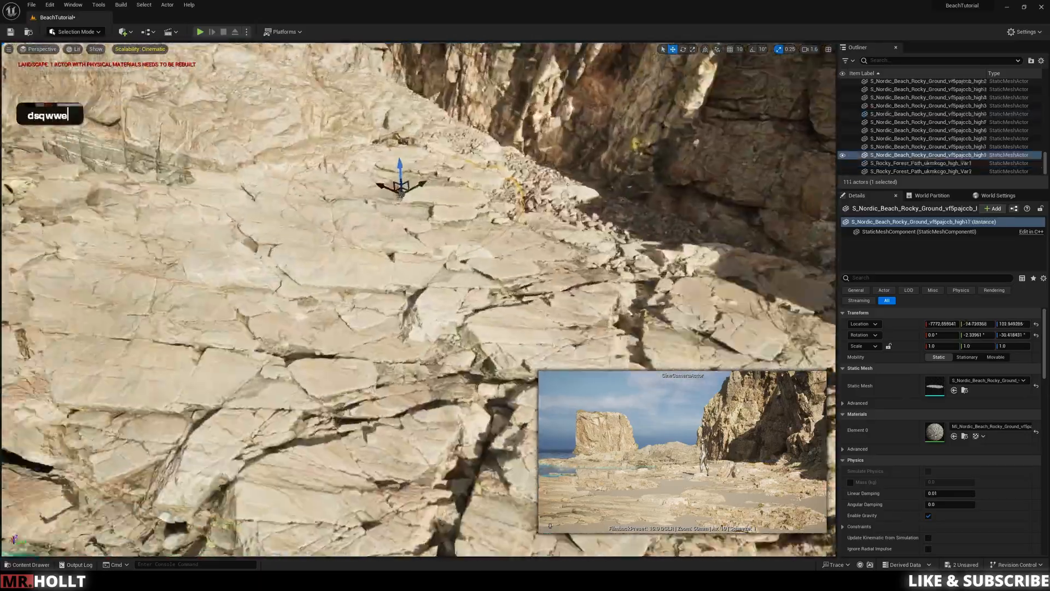
key(w)
key(e)
key(w)
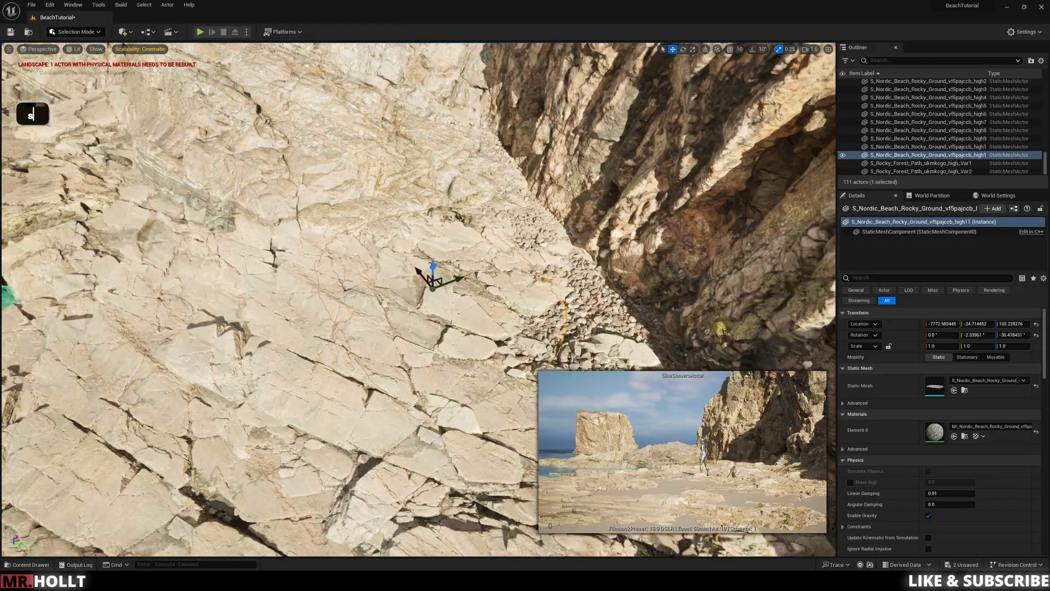
Step: Duplicate vf5pajccb pebble patches into the gaps between the far rocks and lower them into the crevices
alt+drag(432, 285, 154, 225)
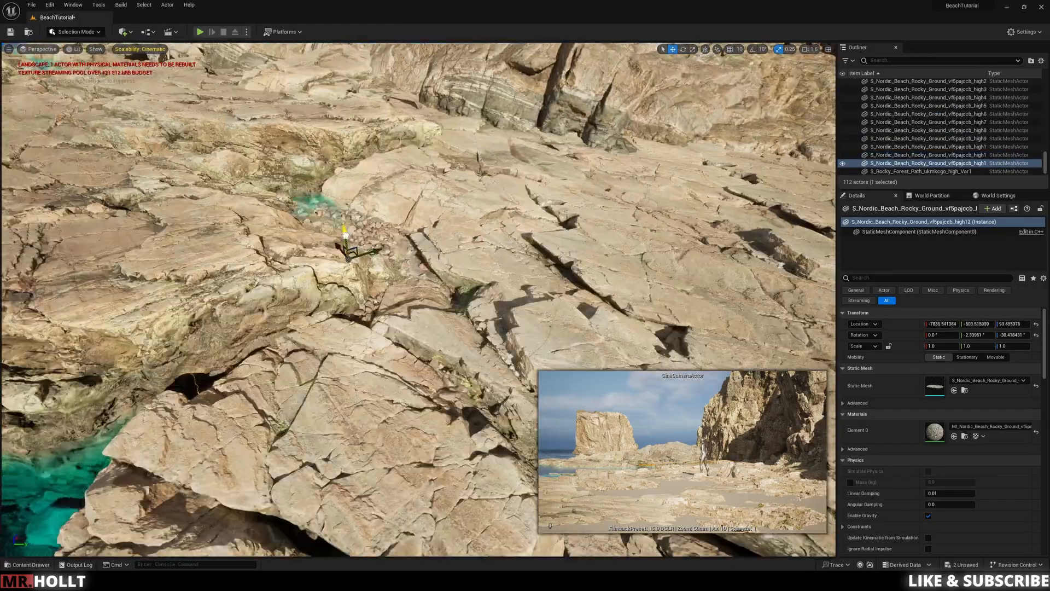
alt+drag(345, 235, 248, 410)
alt+drag(370, 284, 224, 304)
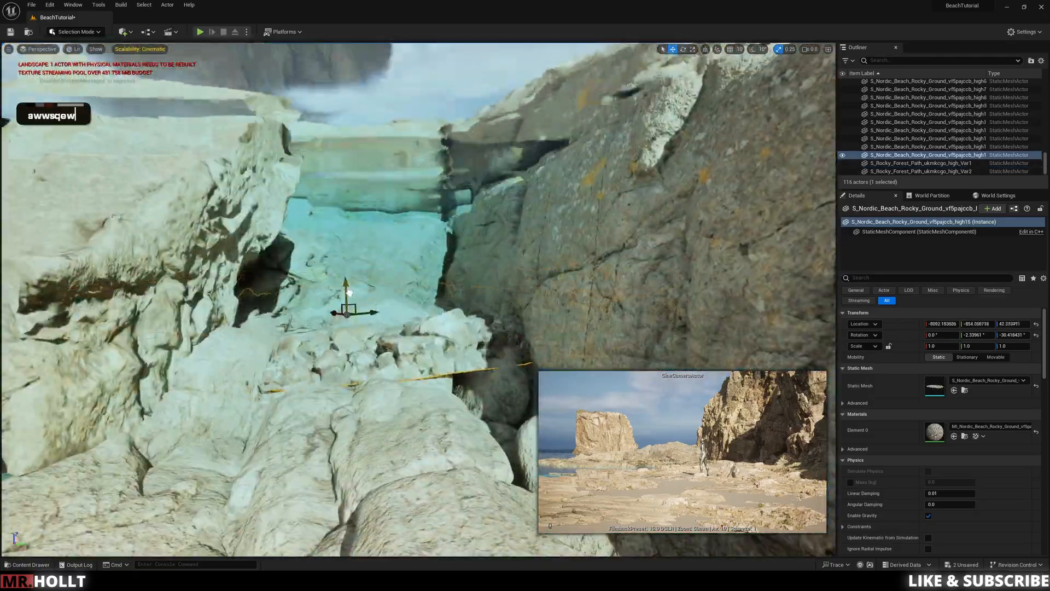
click(349, 294)
right_drag(349, 294, 350, 344)
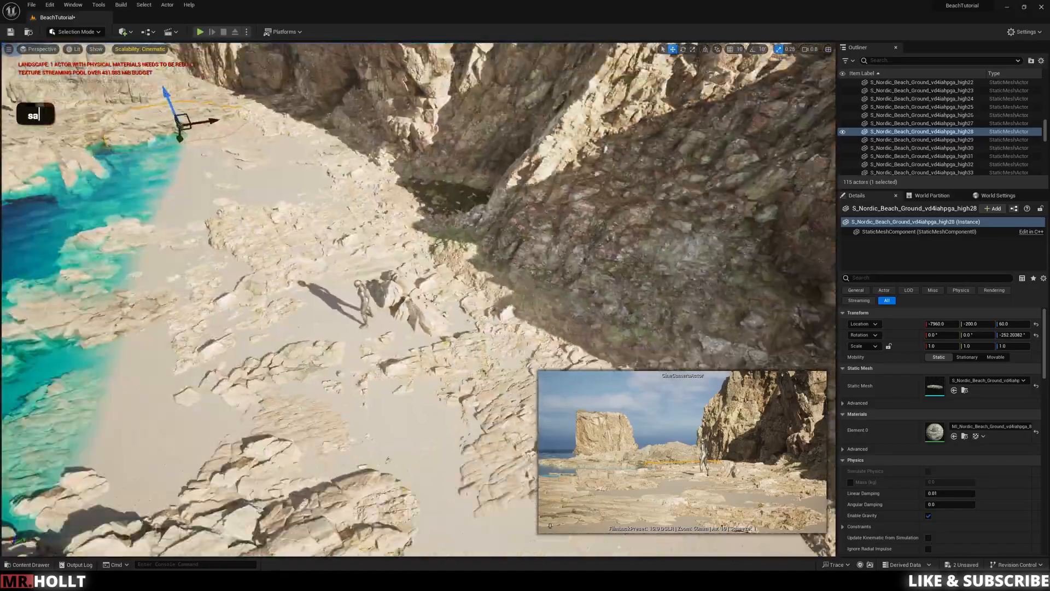
right_drag(361, 295, 361, 350)
Step: Place a Nordic Beach Rocky Ground ve3qdhmqx patch on the sand below the cliff
key(ctrl+space)
scroll(502, 432, down, 3)
drag(502, 432, 490, 279)
right_drag(490, 279, 471, 246)
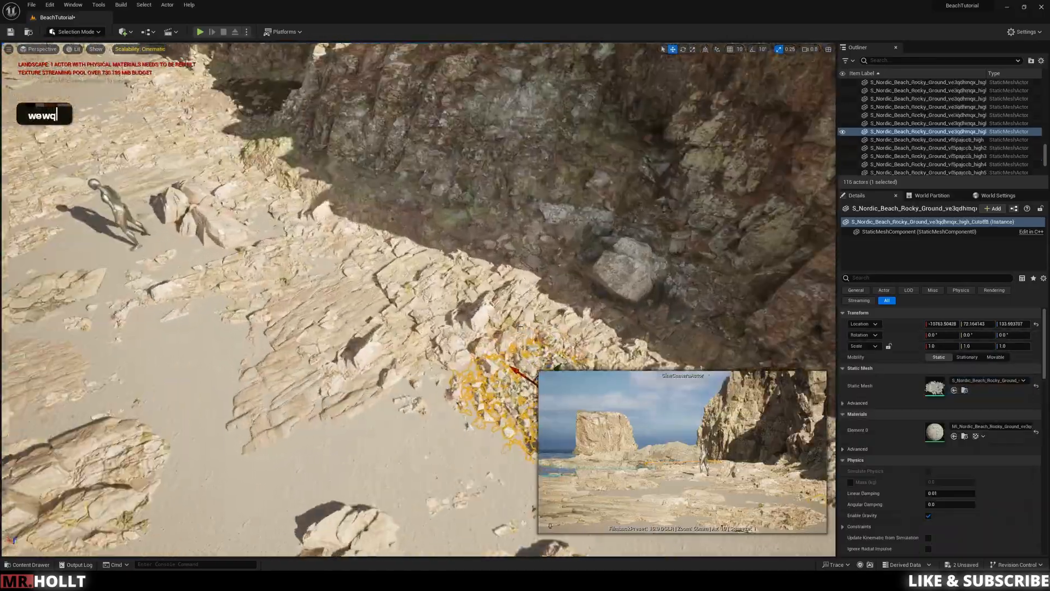
Step: Duplicate the ve3qdhmqx rocky ground along the cliff base and around the mannequin, adjusting the copies' heights
alt+drag(528, 344, 272, 231)
right_drag(350, 295, 306, 295)
alt+drag(397, 341, 239, 449)
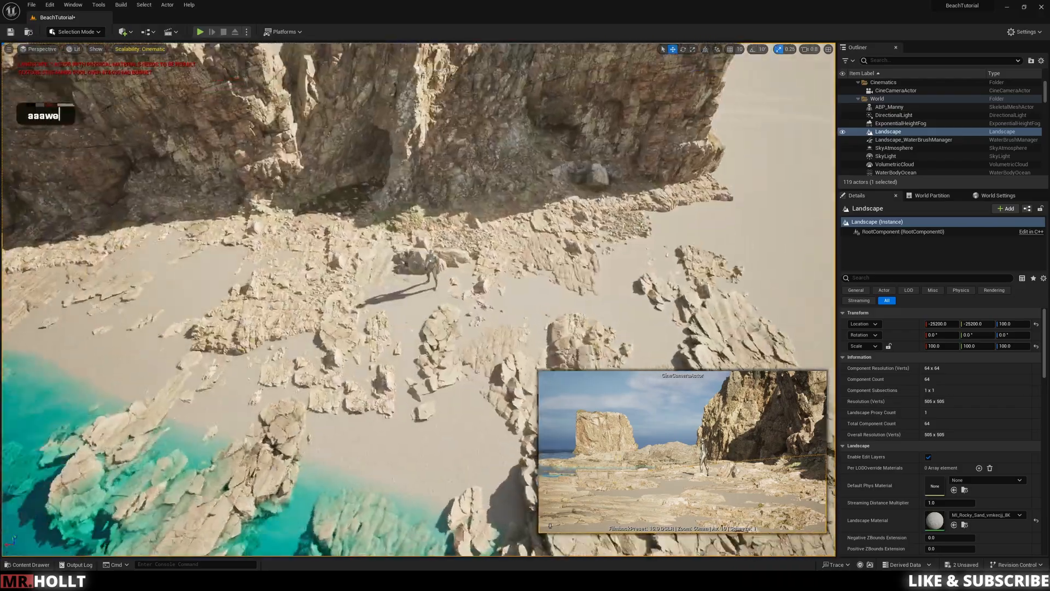
right_drag(417, 299, 432, 274)
click(432, 278)
drag(428, 263, 428, 267)
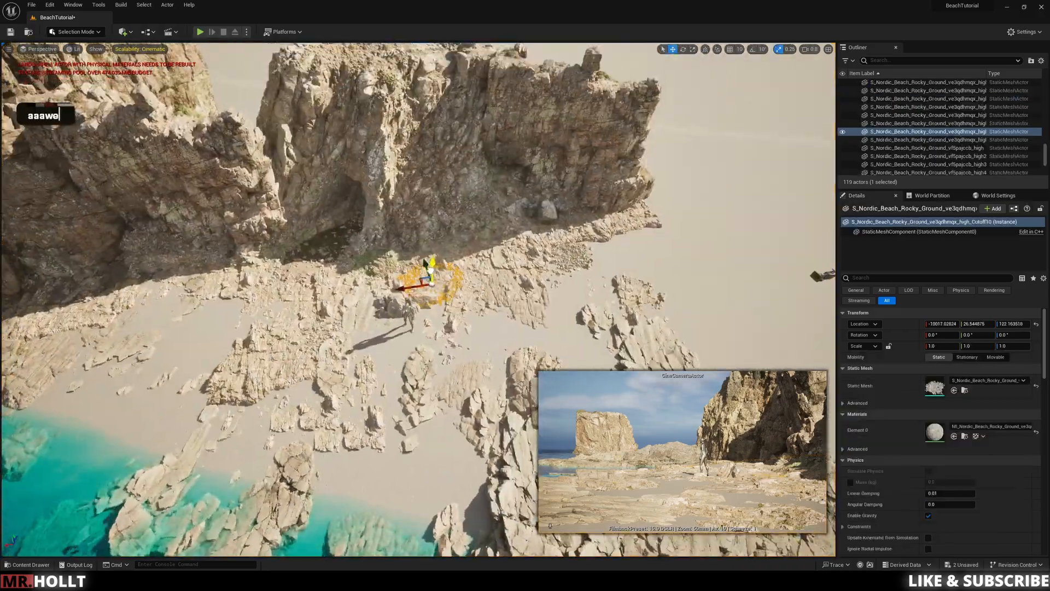
Step: Spread further ve3qdhmqx rocky ground copies along the beach below the cliff and undo the last placement
click(566, 252)
alt+drag(555, 249, 472, 310)
alt+drag(471, 310, 307, 314)
alt+drag(306, 315, 267, 300)
key(ctrl+z)
Step: Continue filling the sand between the cliff and the shore rocks with ve3qdhmqx rocky ground copies
key(w)
right_drag(267, 300, 350, 350)
click(558, 98)
right_drag(558, 99, 547, 66)
click(517, 238)
click(594, 227)
right_drag(594, 227, 515, 214)
Step: Rotate and tilt a Nordic Beach Ground vd4iahpga copy across the rocks at the waterline
key(d)
key(s)
key(s)
key(s)
key(s)
key(q)
key(s)
key(d)
key(q)
key(s)
key(s)
key(e)
key(d)
key(w)
key(e)
key(e)
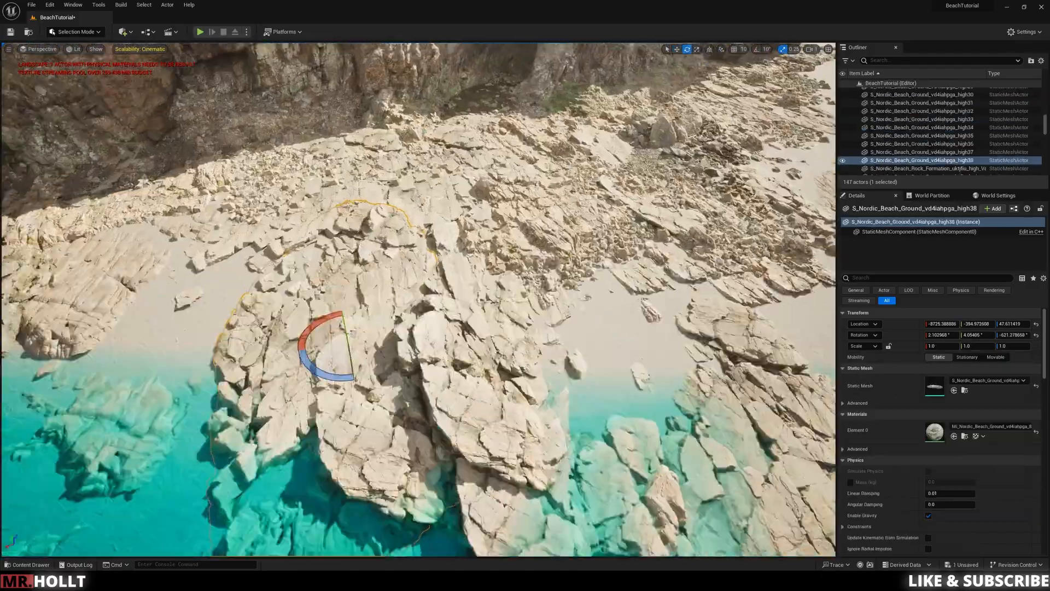
Step: Duplicate Cracked Nordic Beach Ground pieces and position them among the rocks between the cliff and the water
click(476, 298)
right_drag(217, 331, 263, 372)
alt+drag(399, 224, 216, 187)
key(e)
key(w)
right_drag(234, 166, 382, 235)
key(s)
drag(369, 260, 356, 280)
click(427, 350)
key(s)
right_drag(427, 350, 580, 334)
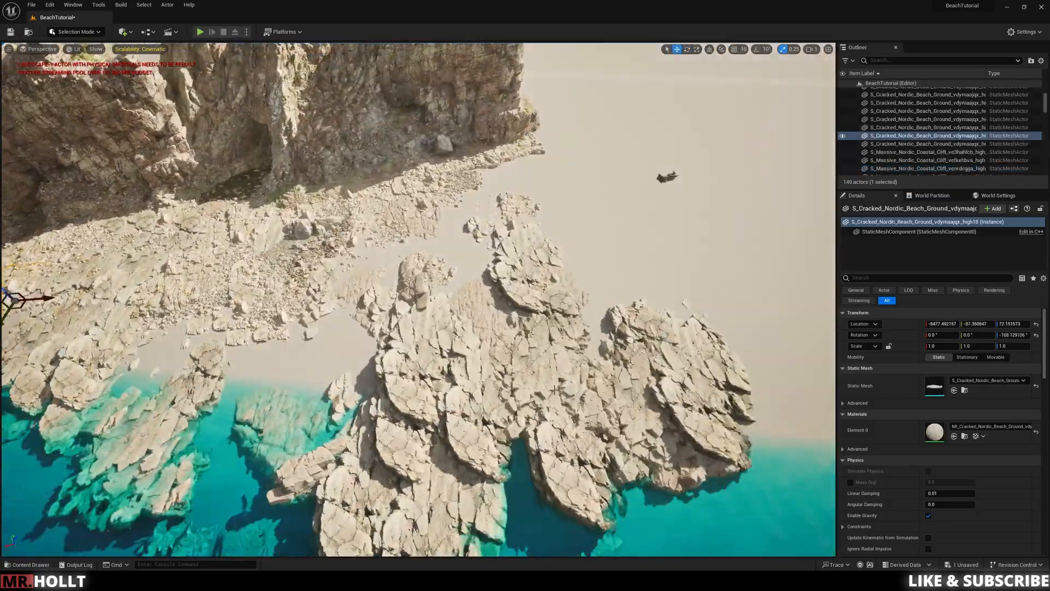
Step: Pin the cine camera's preview and select the Cracked Nordic Beach Ground patch between the layered rocks and the cliff
click(666, 175)
click(550, 526)
right_drag(492, 329, 427, 301)
click(401, 226)
click(508, 213)
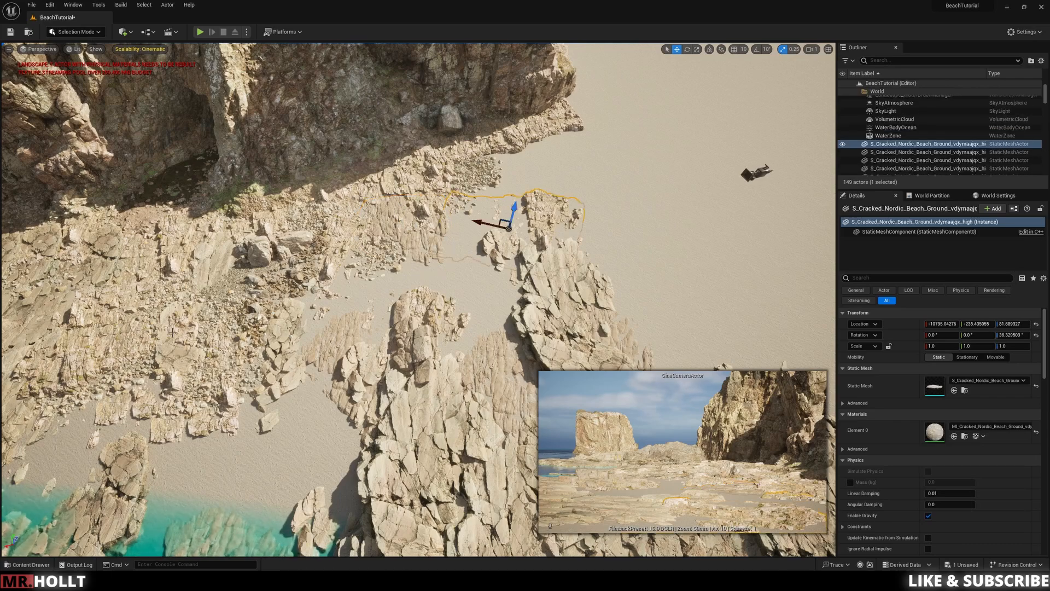
Step: Duplicate Cracked Nordic Beach Ground pieces across the bare sand between the cliff and the layered shore rocks
ctrl+click(340, 295)
ctrl+click(185, 372)
alt+drag(185, 372, 475, 352)
right_drag(474, 352, 479, 351)
drag(480, 348, 464, 273)
key(ctrl+z)
right_drag(465, 274, 438, 281)
Step: Delete a surplus ground piece and rotate a Cracked Nordic Beach Ground copy to vary the rock surface below the cliff
click(481, 309)
key(Delete)
click(470, 272)
key(e)
drag(553, 246, 574, 250)
click(416, 293)
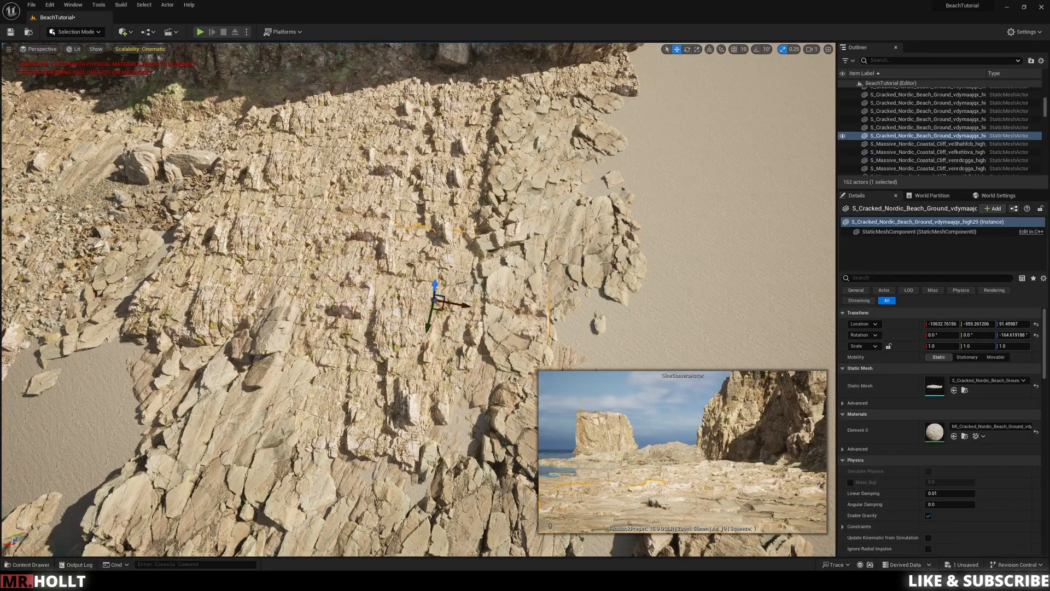
Step: Delete the selected Cracked Nordic Beach Ground copy and reposition a rock patch at the outer edge of the rocky ground
key(Delete)
click(569, 207)
alt+drag(569, 191, 559, 201)
key(ctrl+z)
right_drag(564, 199, 602, 172)
Step: Try repositioning the Nordic Beach Ground vd4iahpga slab beside the sand gap, and delete it
alt+drag(462, 235, 251, 276)
mouse_move(252, 276)
right_down()
mouse_move(230, 296)
mouse_move(241, 262)
right_up()
drag(349, 266, 340, 296)
key(e)
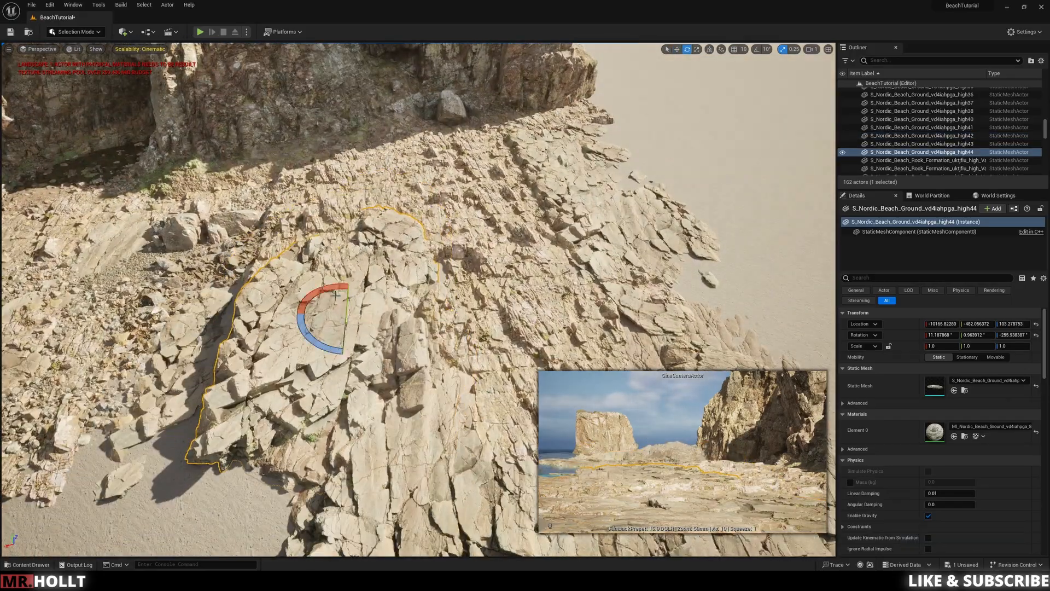
key(Delete)
Step: Tilt the Nordic Beach Ground vd4iahpga slab in the middle of the rocky headland
click(395, 218)
right_drag(386, 272, 389, 304)
click(389, 305)
key(e)
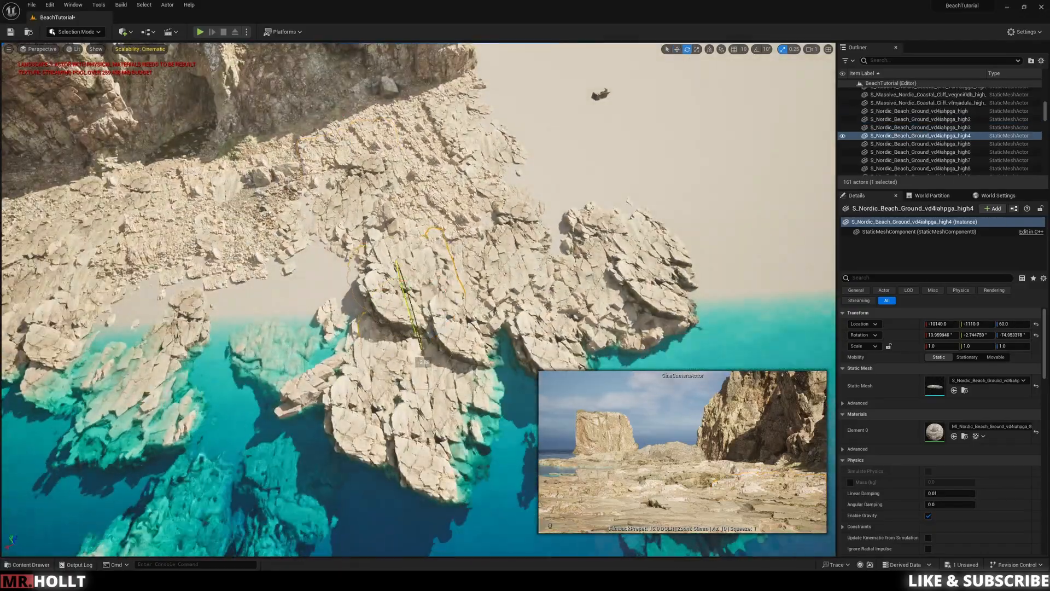
right_drag(525, 262, 539, 186)
click(539, 186)
click(269, 180)
right_drag(270, 181, 351, 218)
Step: Rotate the Nordic Beach Ground vd4iahpga slab that dips into the water at the headland's edge
click(350, 306)
click(323, 219)
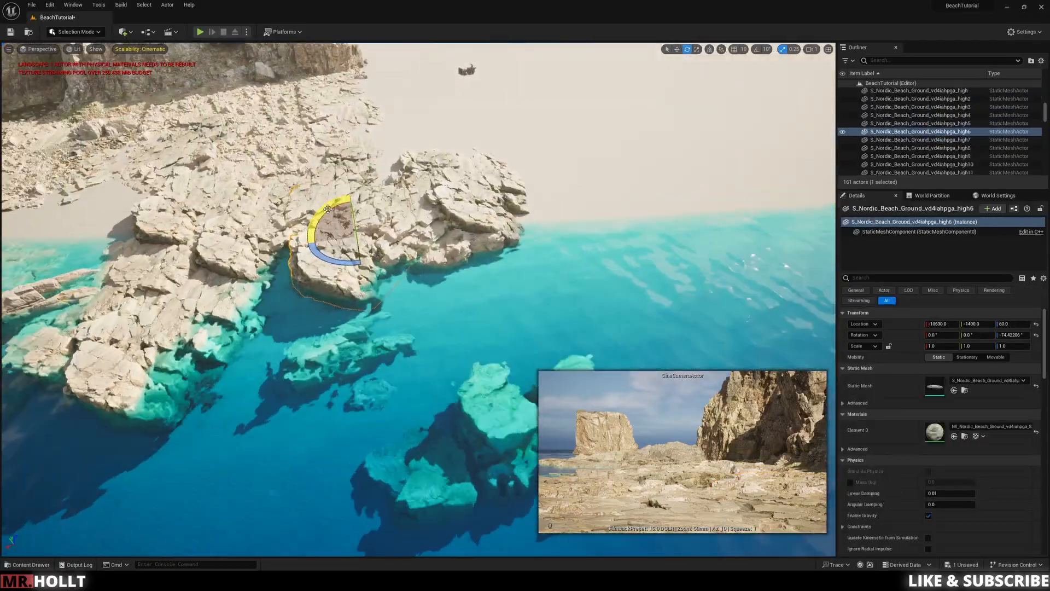
click(455, 189)
click(234, 241)
drag(290, 193, 312, 195)
right_drag(296, 202, 235, 183)
click(301, 224)
Step: Continue adjusting the angle and placement of rock slabs around the headland's waterline
drag(335, 201, 352, 219)
right_drag(351, 230, 328, 279)
click(328, 383)
drag(320, 363, 335, 359)
click(408, 156)
click(378, 377)
click(465, 218)
right_drag(465, 219, 465, 257)
click(471, 276)
click(514, 164)
drag(488, 135, 499, 129)
click(465, 219)
right_drag(499, 129, 520, 284)
Step: Duplicate the Nordic Beach Rock Formation vfgkajyga Var3 and place it partly submerged in the water off the headland
click(596, 230)
key(w)
alt+drag(607, 241, 668, 358)
right_drag(668, 358, 355, 400)
alt+drag(356, 400, 509, 378)
right_drag(509, 377, 538, 233)
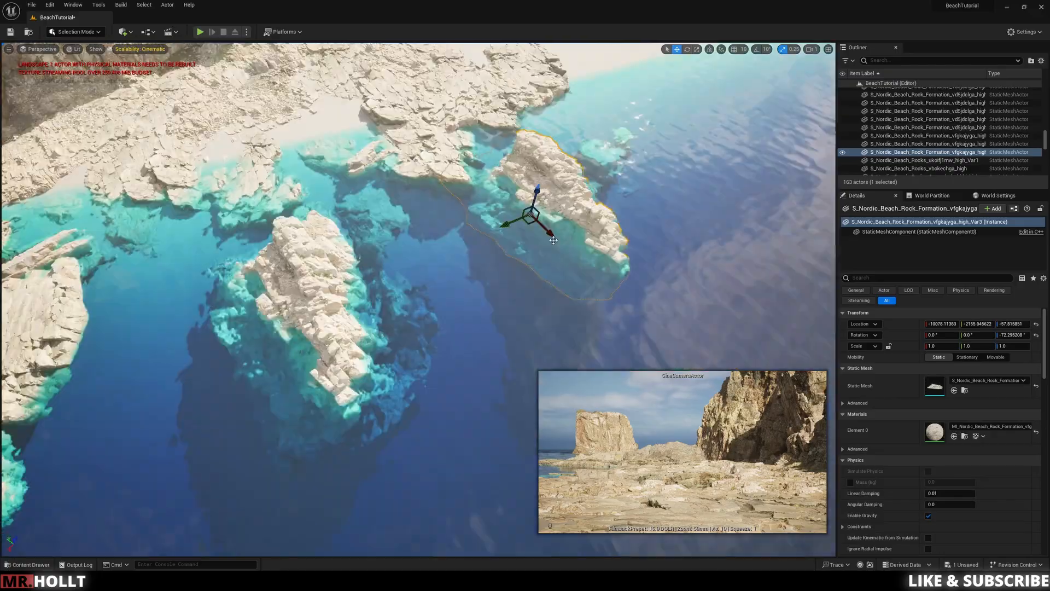
drag(539, 233, 498, 183)
right_drag(498, 183, 432, 290)
Step: Place a Nordic Beach Rock Formation vfgkajyga Var4 against the headland's waterline and turn it about its vertical axis
alt+drag(432, 290, 433, 186)
key(e)
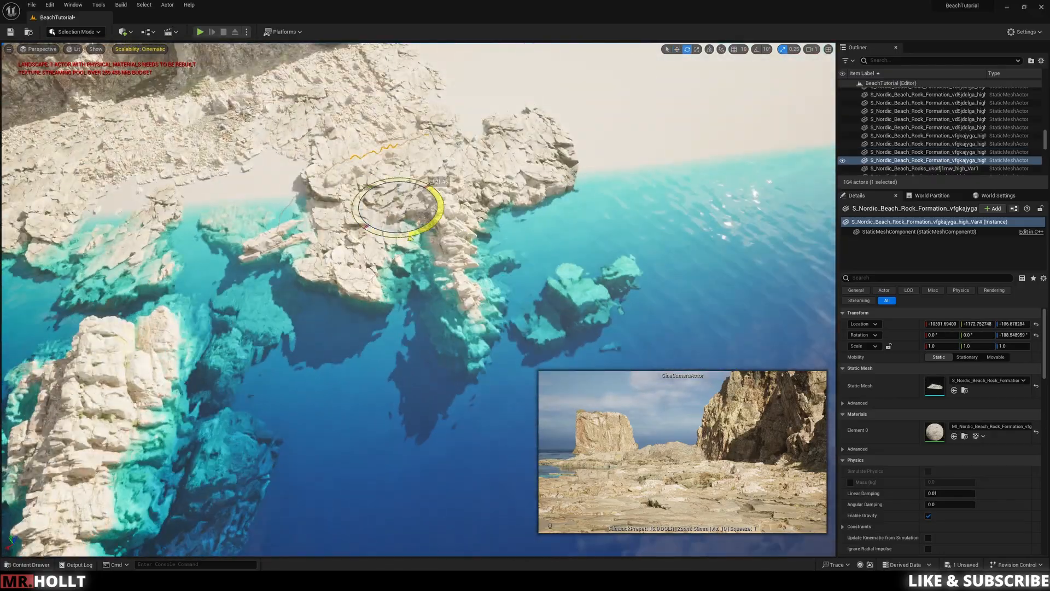
right_drag(434, 187, 416, 241)
key(w)
mouse_move(416, 242)
mouse_down()
mouse_move(486, 236)
mouse_move(373, 241)
mouse_move(401, 243)
mouse_up()
click(405, 246)
right_drag(401, 241, 465, 272)
Step: Position a further Nordic Beach Rock Formation vfgkajyga copy in the open water away from the headland
click(438, 268)
drag(465, 272, 477, 278)
click(477, 277)
mouse_move(477, 277)
right_down()
mouse_move(418, 277)
mouse_move(463, 268)
right_up()
click(419, 278)
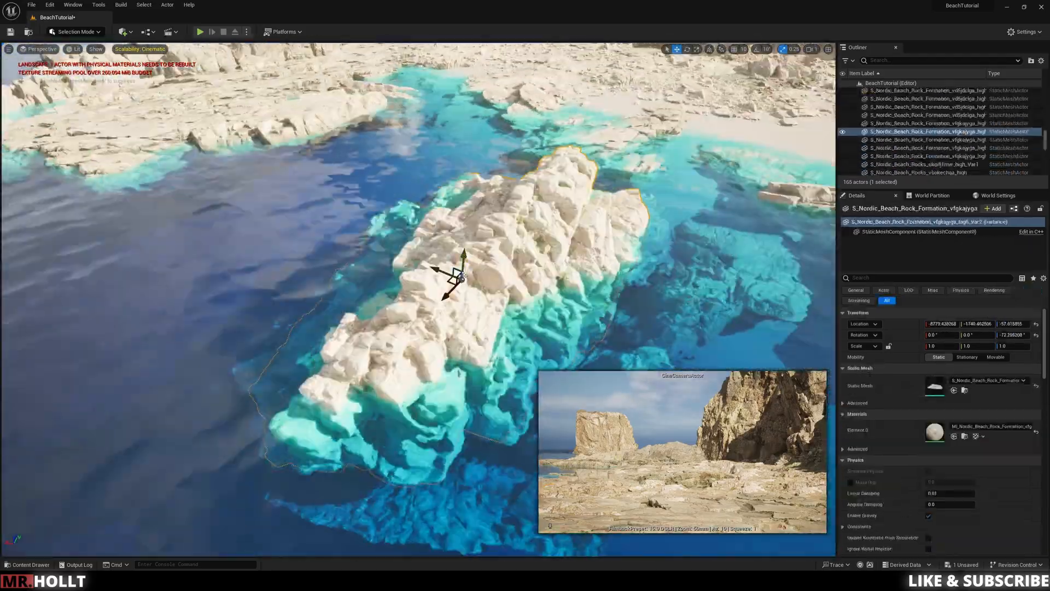
drag(463, 268, 475, 305)
right_drag(475, 306, 438, 285)
Step: Duplicate Nordic Beach Rocky Ground vf5pajccb pebble patches at the top of the sandy cove
click(378, 271)
right_drag(377, 271, 438, 241)
click(457, 257)
drag(432, 266, 599, 205)
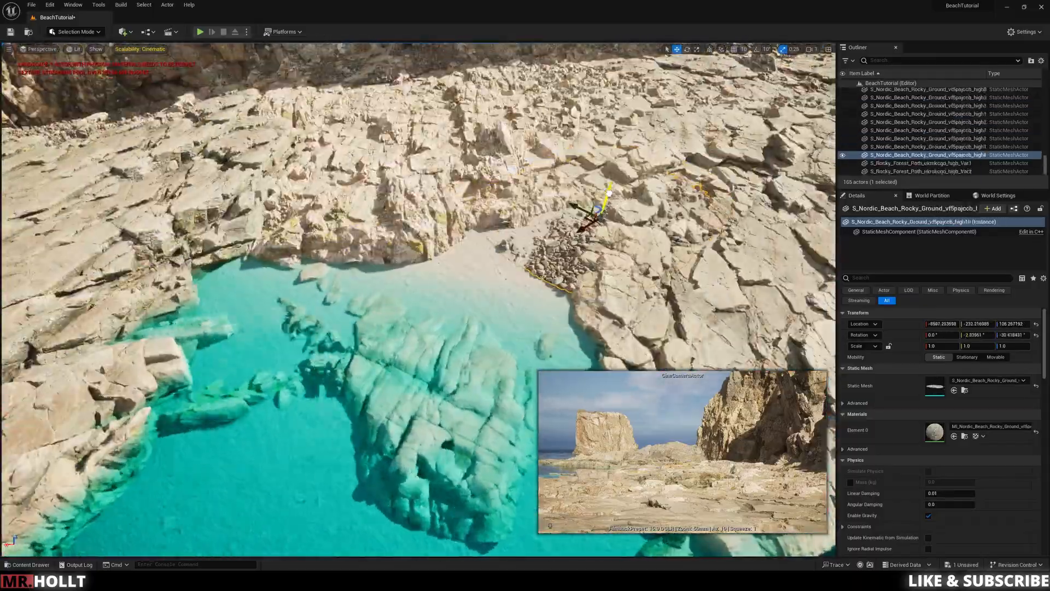
right_drag(599, 206, 646, 206)
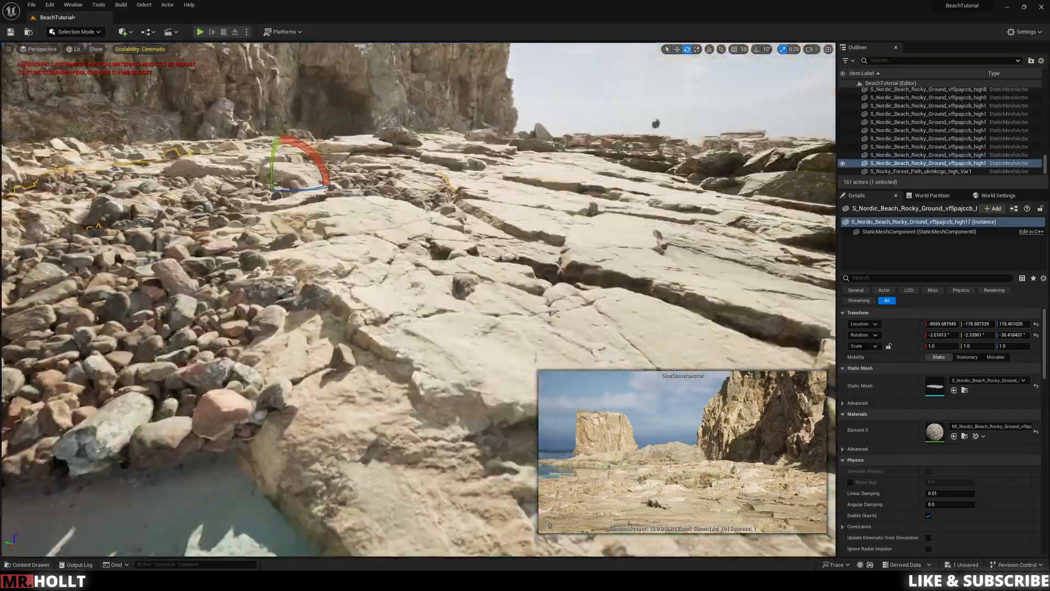
Step: Rotate and adjust the height of the vf5pajccb pebble patches so they settle between the layered rocks above the cove
right_drag(394, 257, 405, 266)
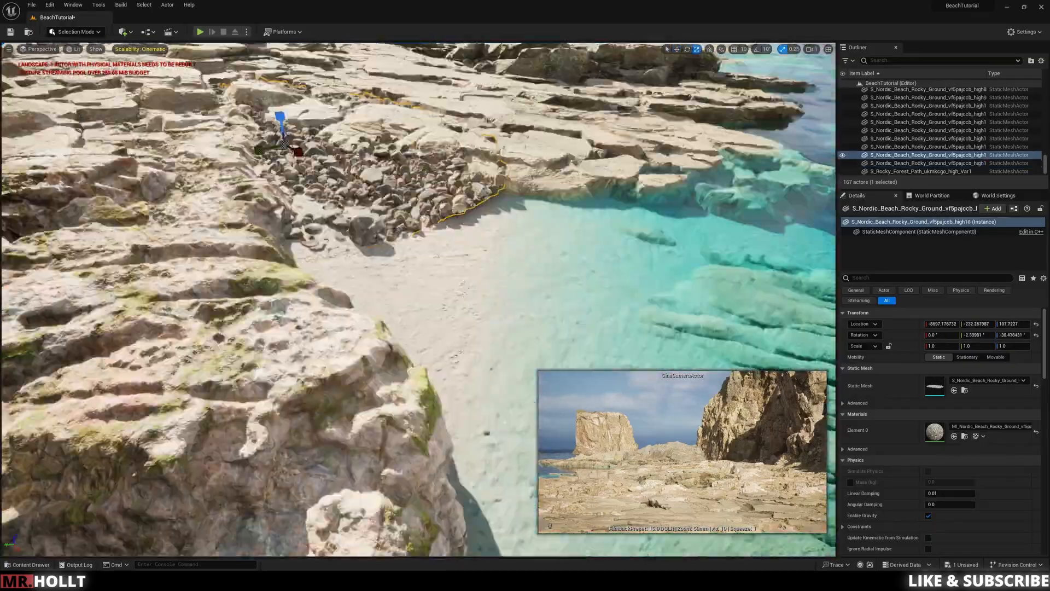
key(e)
drag(402, 192, 440, 176)
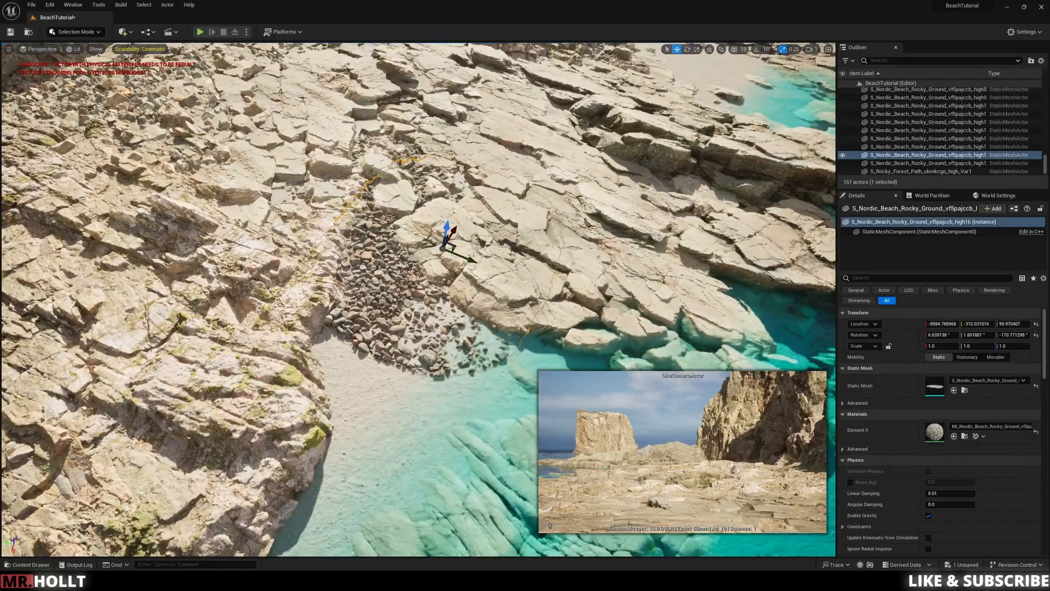
alt+drag(444, 248, 395, 323)
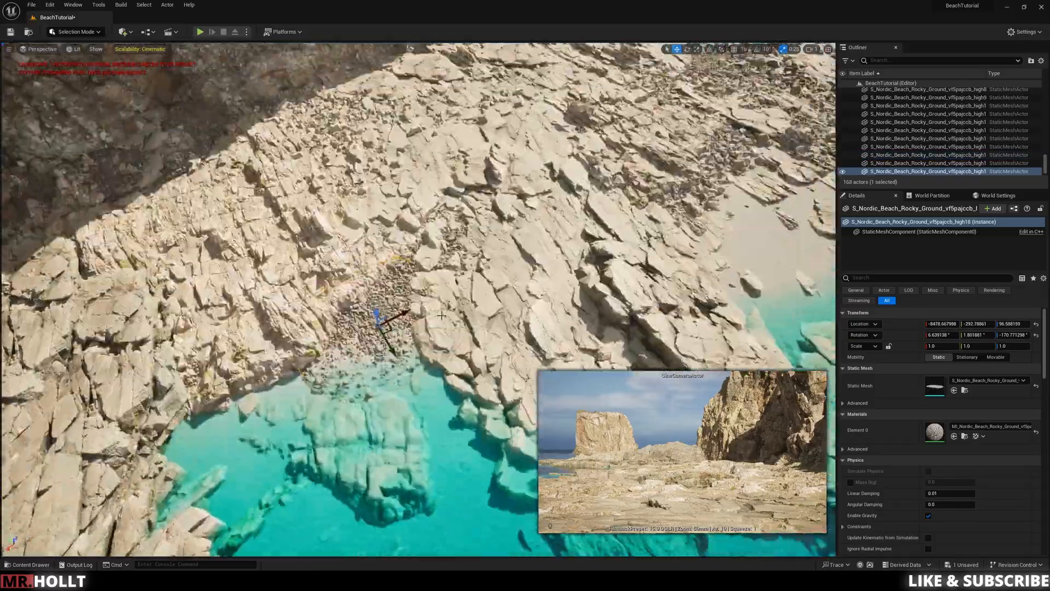
right_drag(442, 316, 441, 355)
Step: Duplicate vf5pajccb pebble patches down into the cove's shallow water around the submerged rock
alt+drag(405, 225, 311, 263)
alt+drag(312, 263, 495, 345)
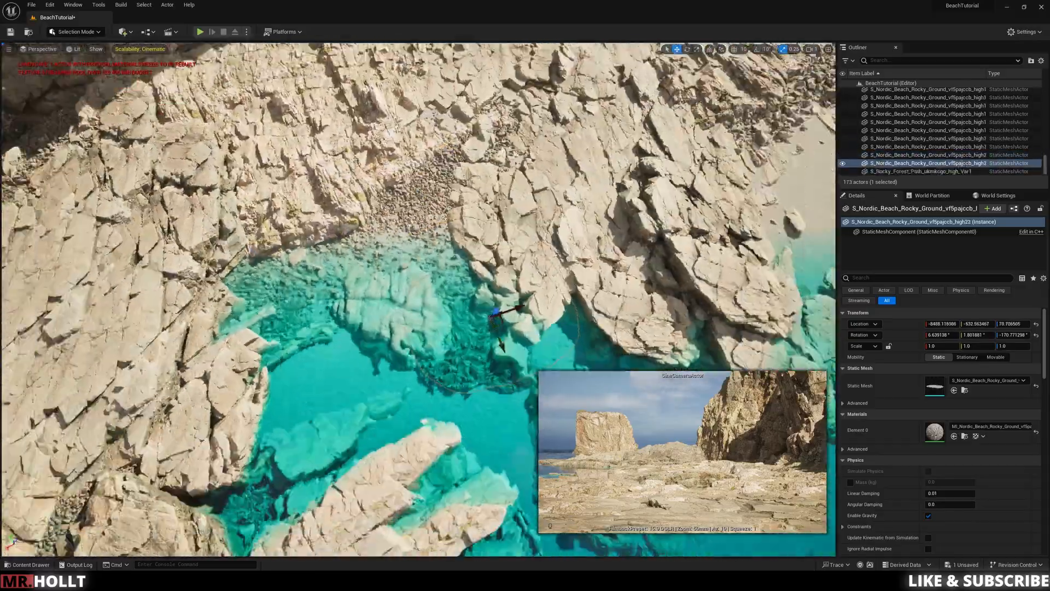
click(415, 316)
right_drag(416, 316, 415, 273)
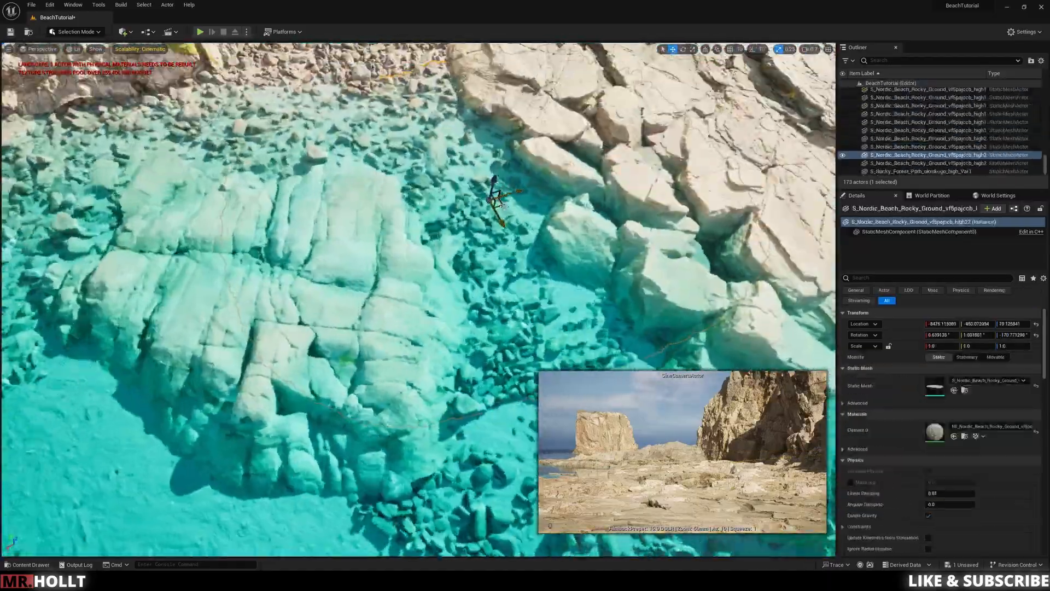
alt+drag(504, 206, 281, 249)
alt+drag(510, 269, 401, 380)
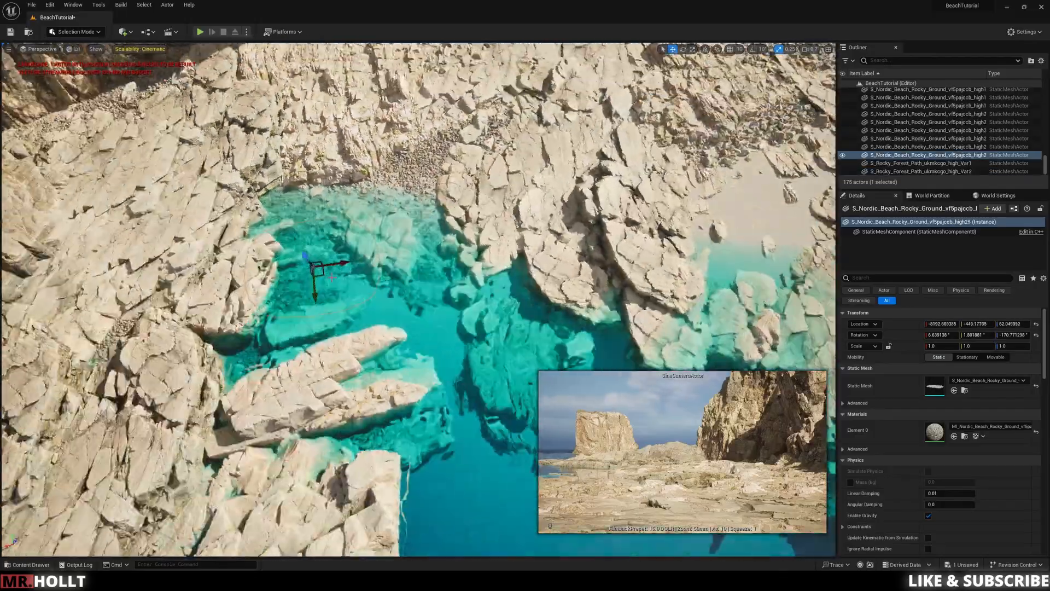
Step: Adjust the height of the submerged vf5pajccb pebble patches against the seabed beside the cove's rocks
alt+drag(332, 277, 452, 328)
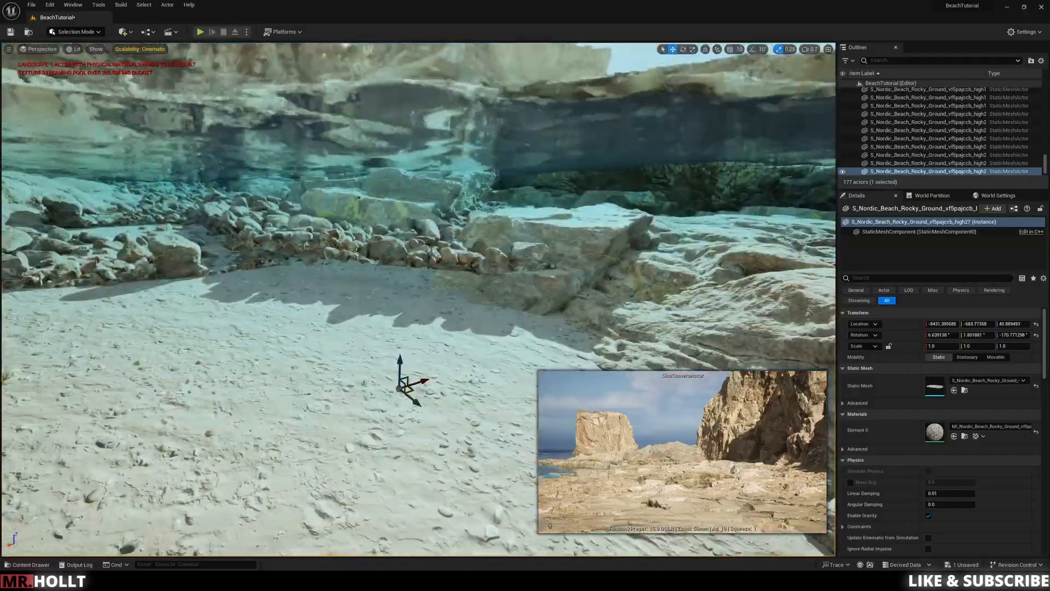
click(503, 206)
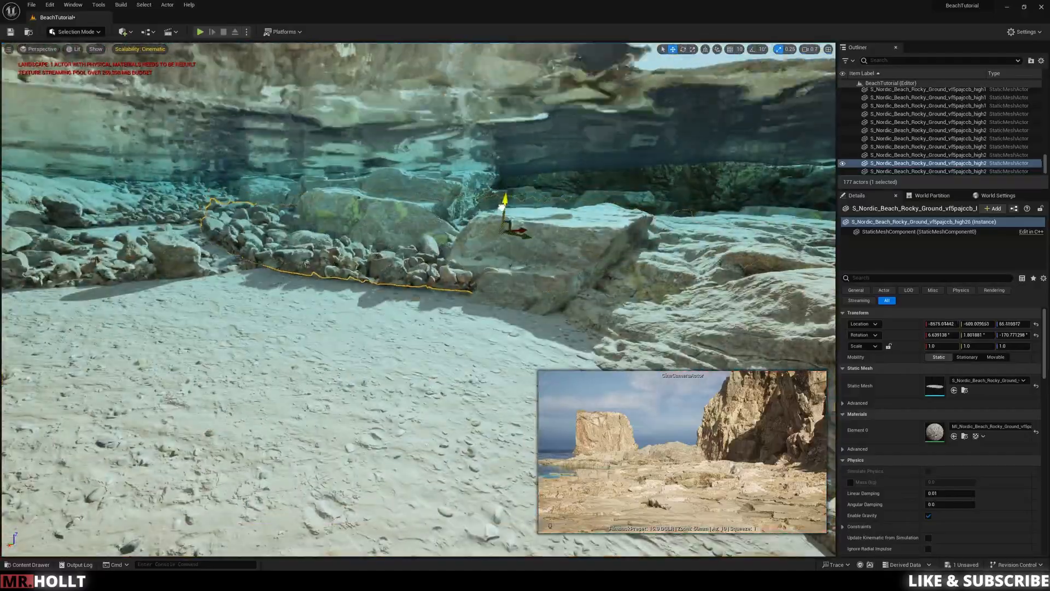
right_drag(356, 253, 295, 267)
Step: Duplicate Nordic Beach Rocky Ground ve3qdhmqx copies over the neighbouring sand and slabs, deleting the copy wedged between the slabs
click(436, 187)
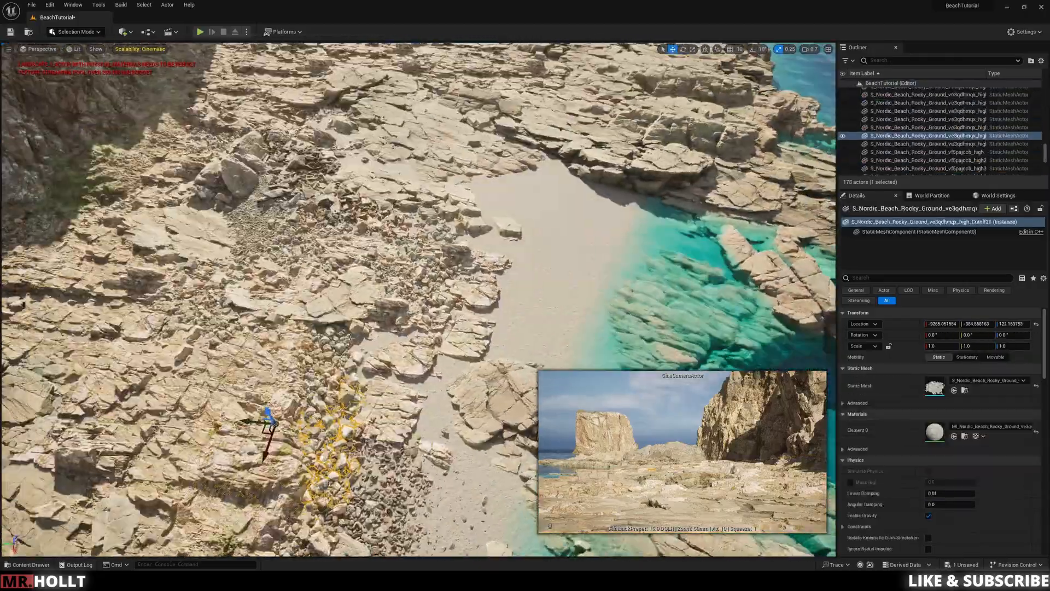
alt+drag(269, 421, 436, 238)
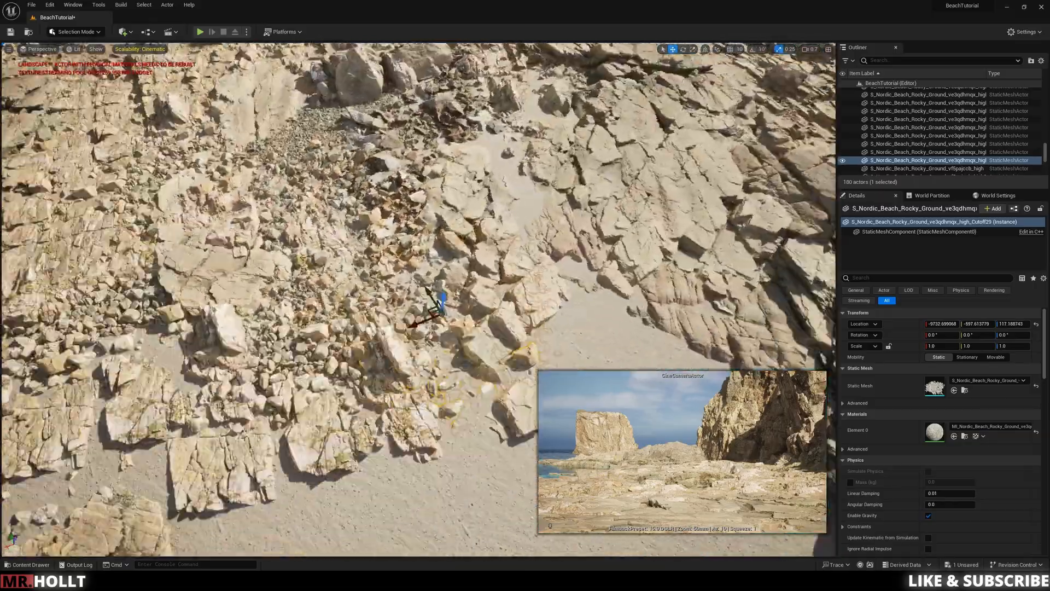
alt+drag(442, 301, 569, 218)
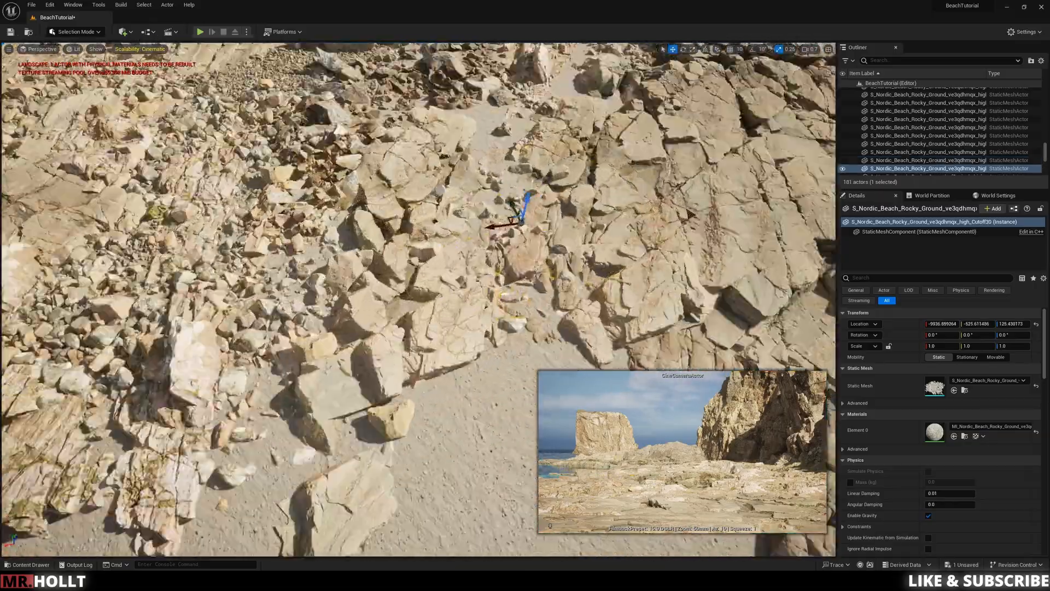
right_drag(630, 238, 631, 239)
key(Delete)
Step: Place a tilted ve3qdhmqx rocky ground copy on the sand at the foot of the layered rocks
click(233, 200)
alt+drag(267, 362, 285, 362)
right_drag(285, 361, 285, 362)
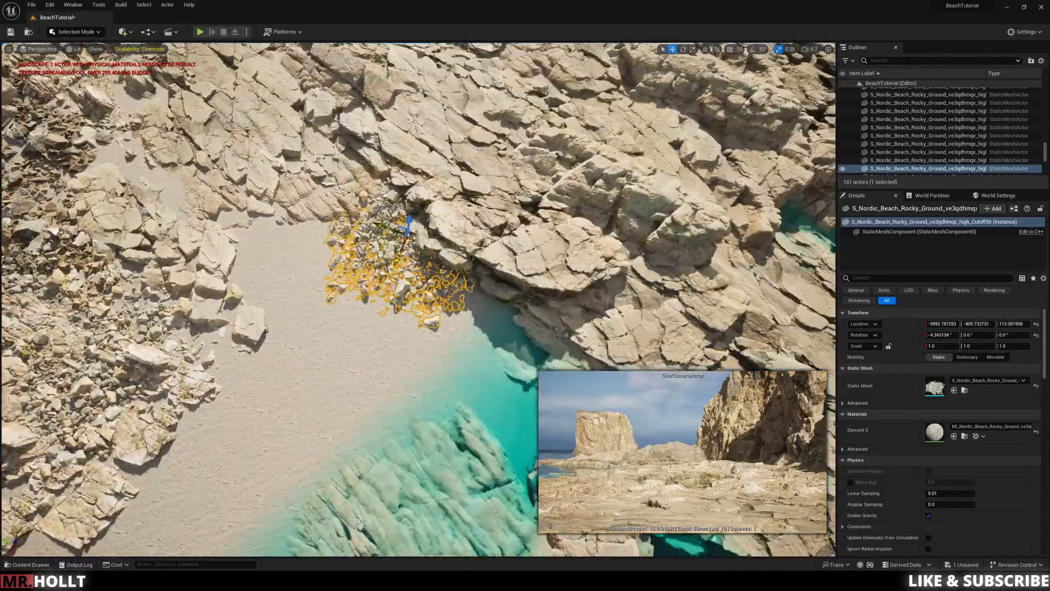
alt+drag(404, 240, 296, 215)
right_drag(295, 214, 295, 219)
click(296, 224)
Step: Duplicate the tilted ve3qdhmqx rubble along the sand near the waterline and adjust its height
right_drag(416, 219, 416, 218)
click(437, 186)
alt+drag(444, 142, 416, 171)
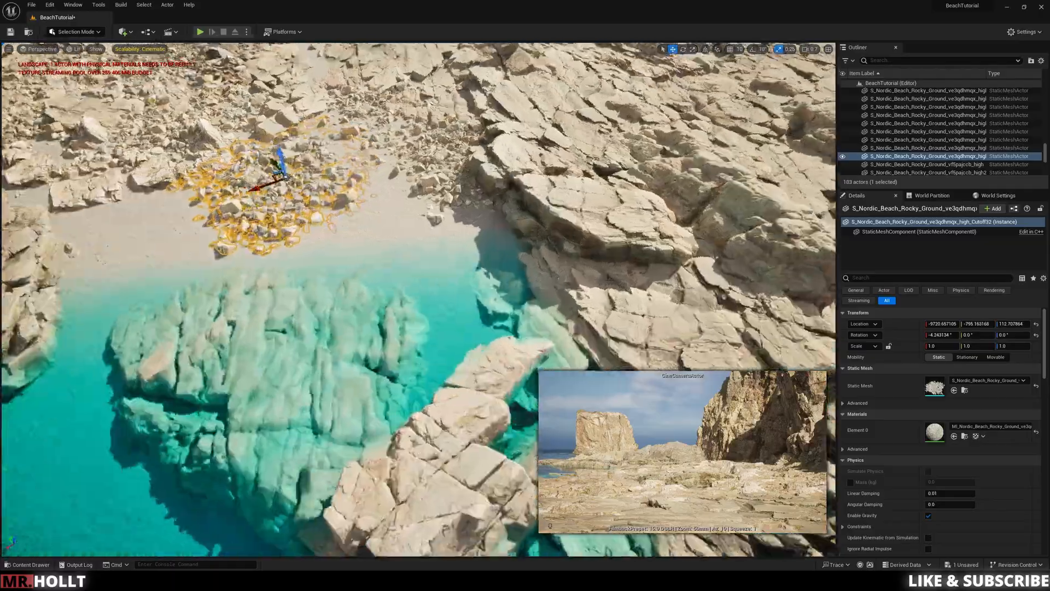
right_drag(400, 254, 400, 255)
click(400, 255)
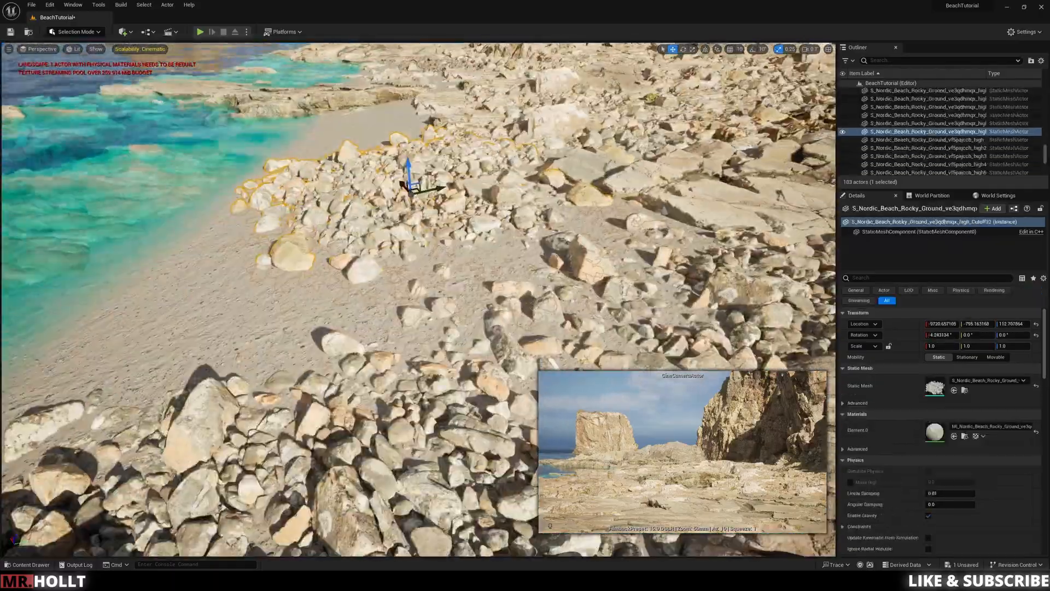
click(355, 307)
right_drag(355, 306, 356, 328)
Step: Add a vf5pajccb pebble patch among the rubble above the sandy inlet and adjust its tilt
click(328, 257)
alt+drag(334, 258, 339, 259)
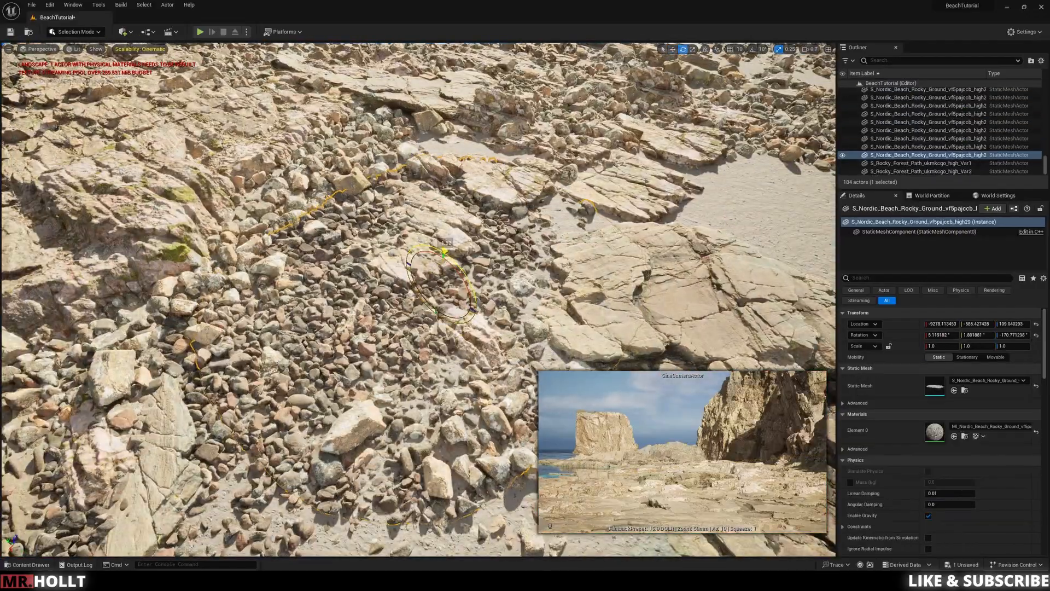
drag(444, 251, 446, 253)
click(290, 459)
click(416, 307)
right_drag(415, 306, 416, 328)
Step: Duplicate the vf5pajccb pebble patch across the rubble between the large slabs above the inlet
key(w)
click(422, 307)
alt+drag(421, 306, 458, 253)
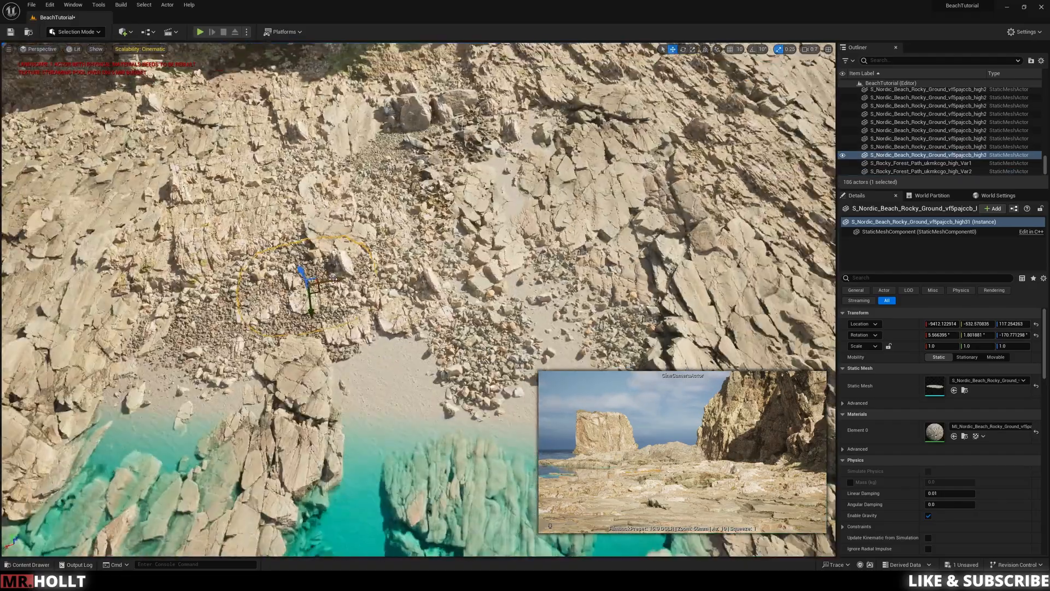
drag(334, 280, 330, 280)
right_click(483, 262)
Step: Place another vf5pajccb pebble patch around the jagged boulder and adjust its height against the surrounding rubble
click(339, 191)
alt+drag(339, 191, 383, 194)
right_drag(394, 218, 394, 197)
drag(400, 191, 399, 187)
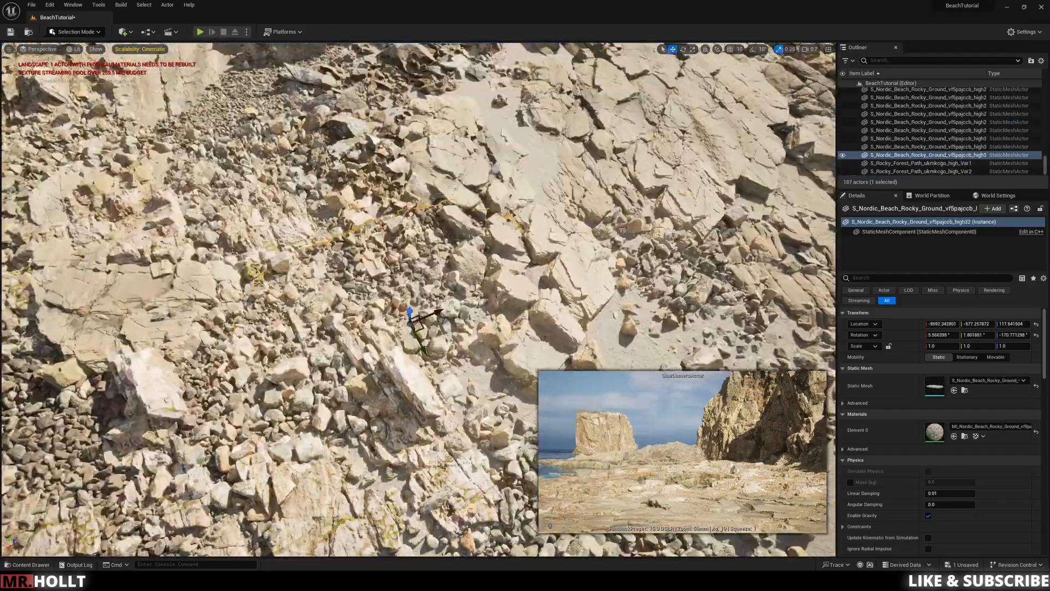
right_drag(417, 323, 417, 301)
Step: Duplicate vf5pajccb pebble patches into the remaining sand gaps between the slabs toward the cliff
alt+drag(418, 325, 465, 163)
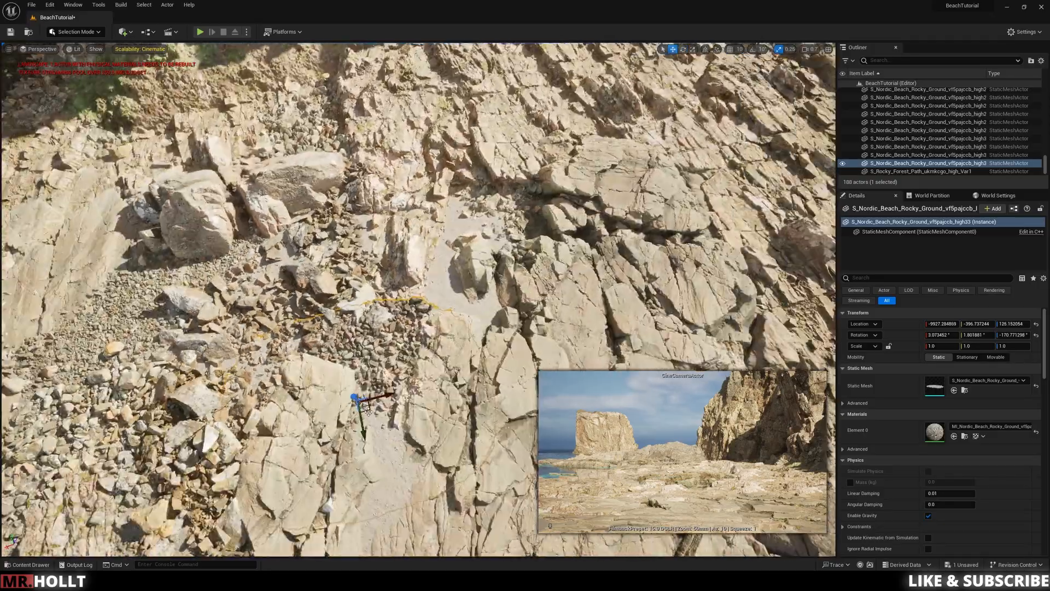
alt+drag(368, 412, 474, 269)
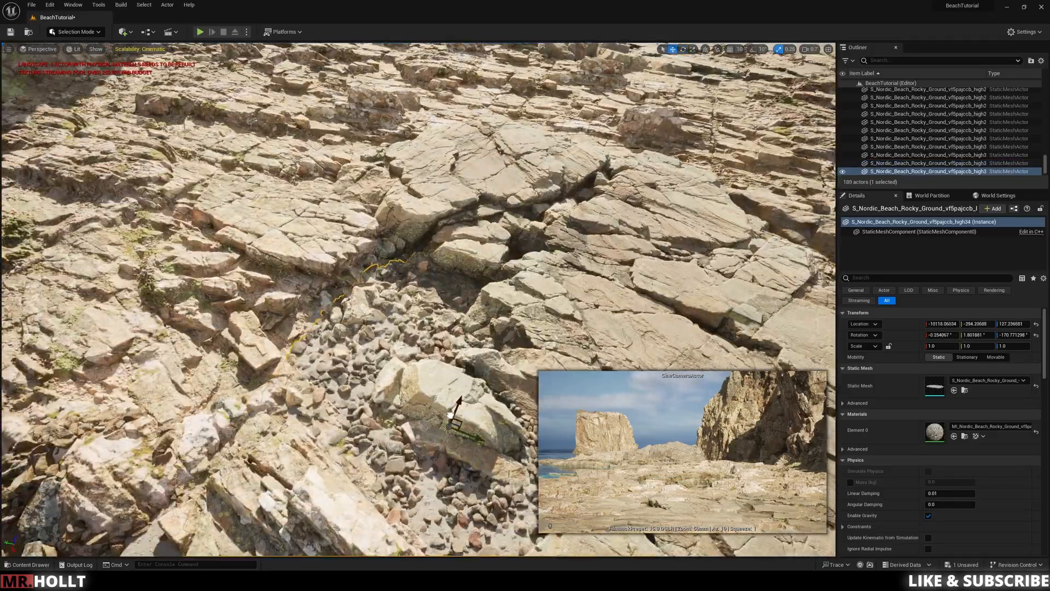
click(475, 452)
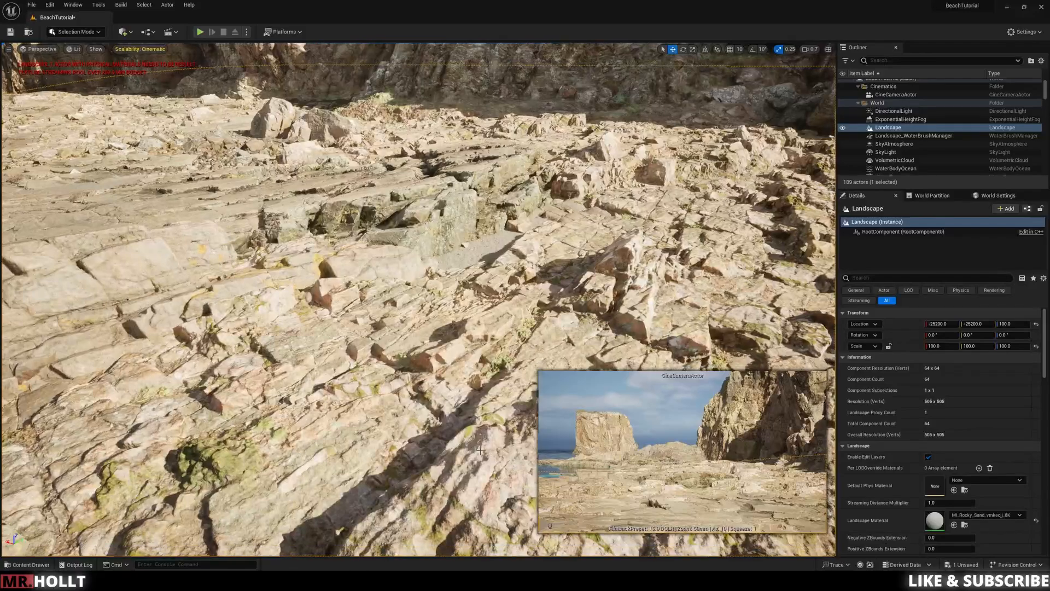
key(Delete)
click(409, 233)
alt+drag(409, 227, 467, 256)
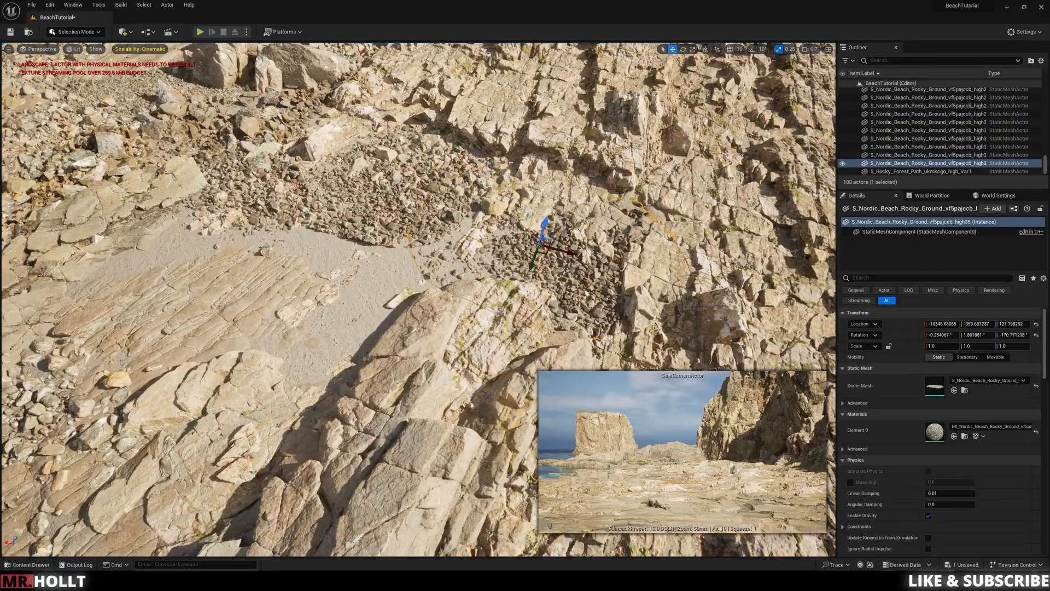
Step: Tilt the vf5pajccb pebble patch below the large boulders and move pebble copies over the adjacent sand gap
alt+drag(544, 245, 365, 164)
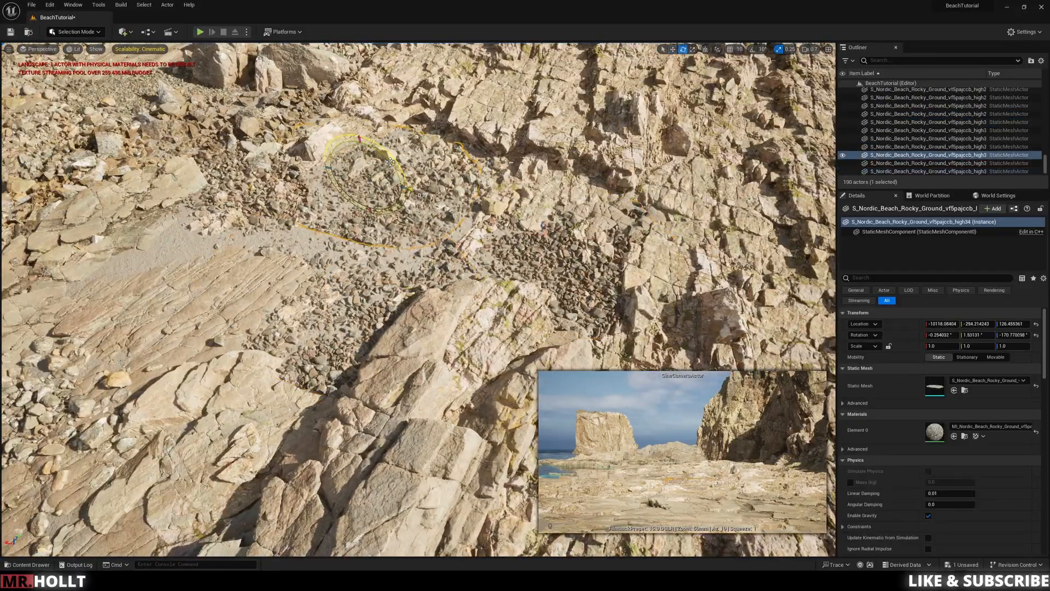
right_drag(377, 219, 416, 224)
click(366, 263)
click(377, 175)
key(w)
alt+drag(374, 157, 241, 338)
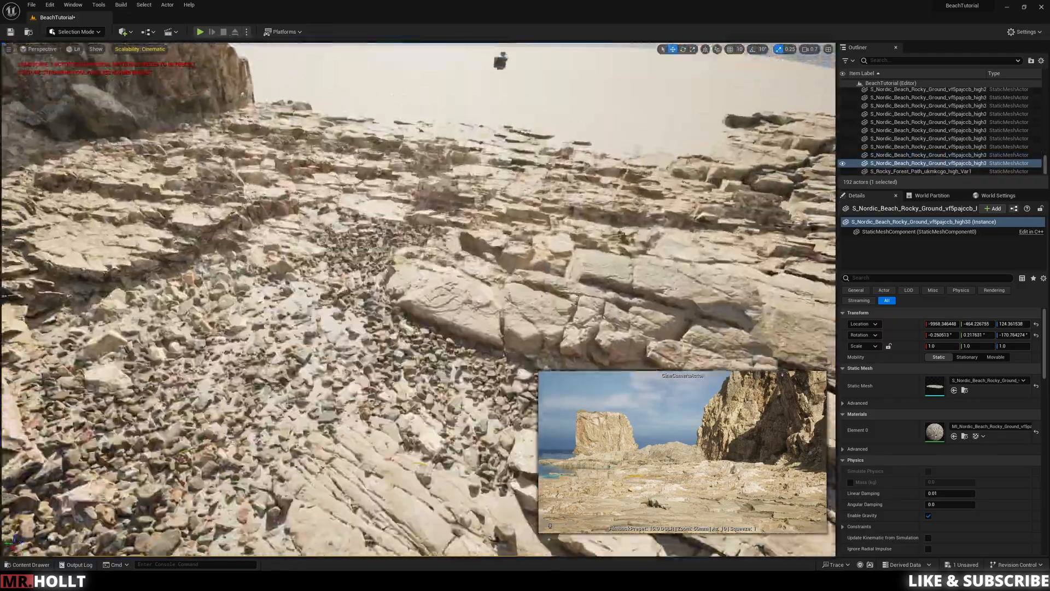
Step: Duplicate a vf5pajccb pebble patch onto the sand between the ve3qdhmqx rubble piles
click(418, 312)
right_drag(416, 263, 383, 358)
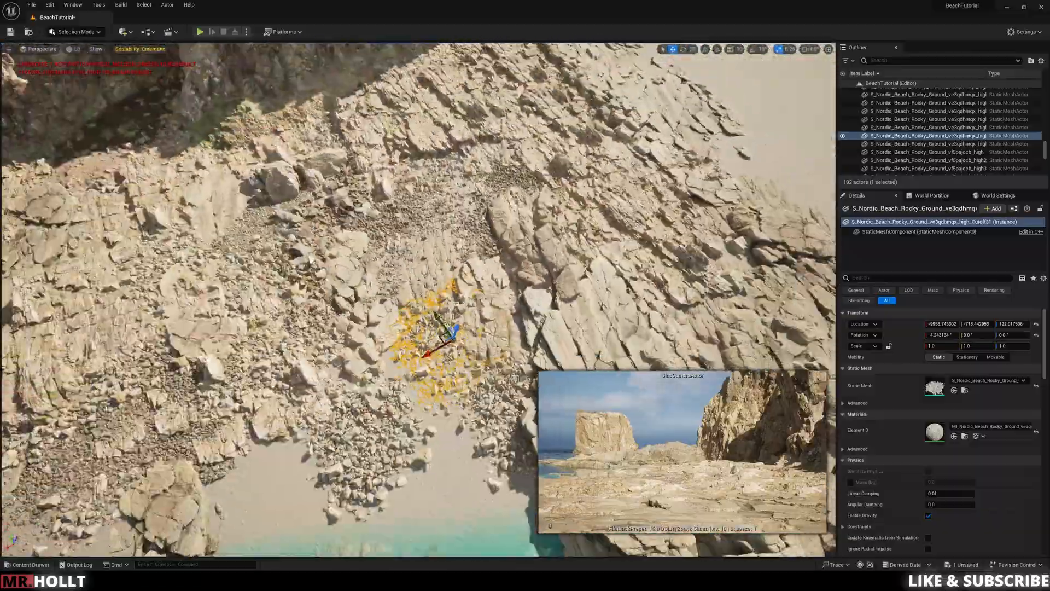
click(377, 437)
alt+drag(383, 427, 514, 353)
right_drag(515, 353, 531, 186)
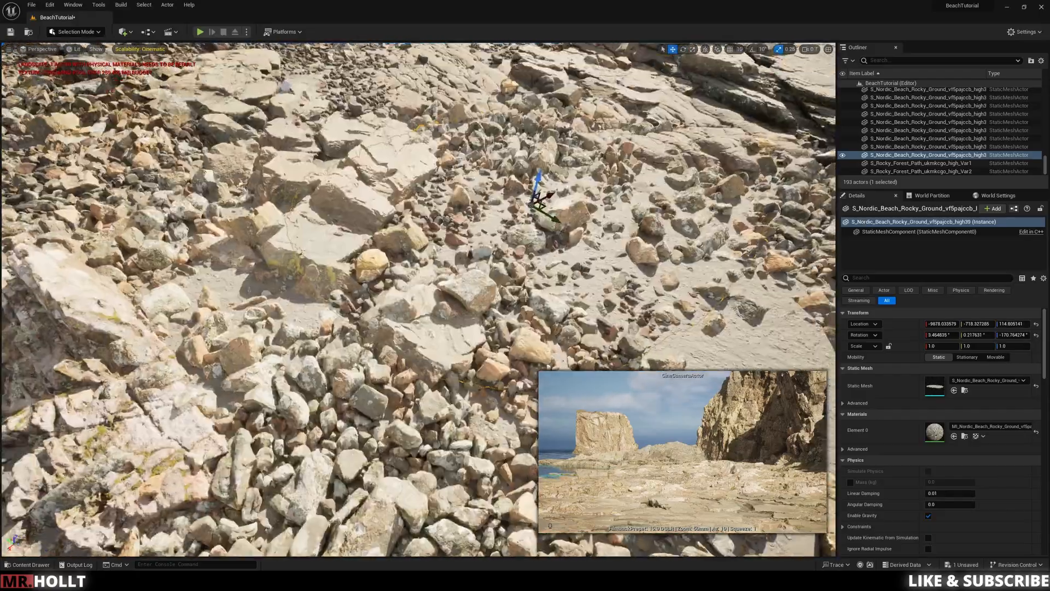
Step: Duplicate and tilt vf5pajccb pebble patches to follow the beach slope above the waterline
alt+drag(538, 200, 482, 208)
right_drag(481, 208, 419, 298)
alt+drag(418, 298, 328, 308)
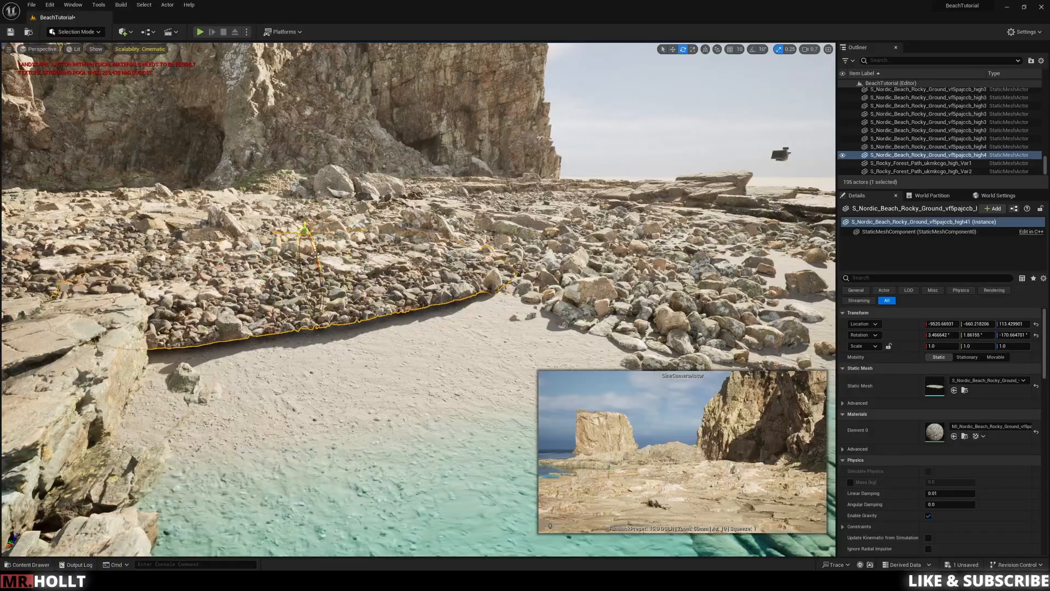
right_drag(306, 250, 419, 298)
click(419, 299)
Step: Duplicate more vf5pajccb pebble patches to cover the inlet's sand down into the shallow water
click(438, 306)
alt+drag(448, 307, 670, 205)
alt+drag(518, 174, 569, 177)
alt+drag(569, 178, 526, 188)
click(427, 234)
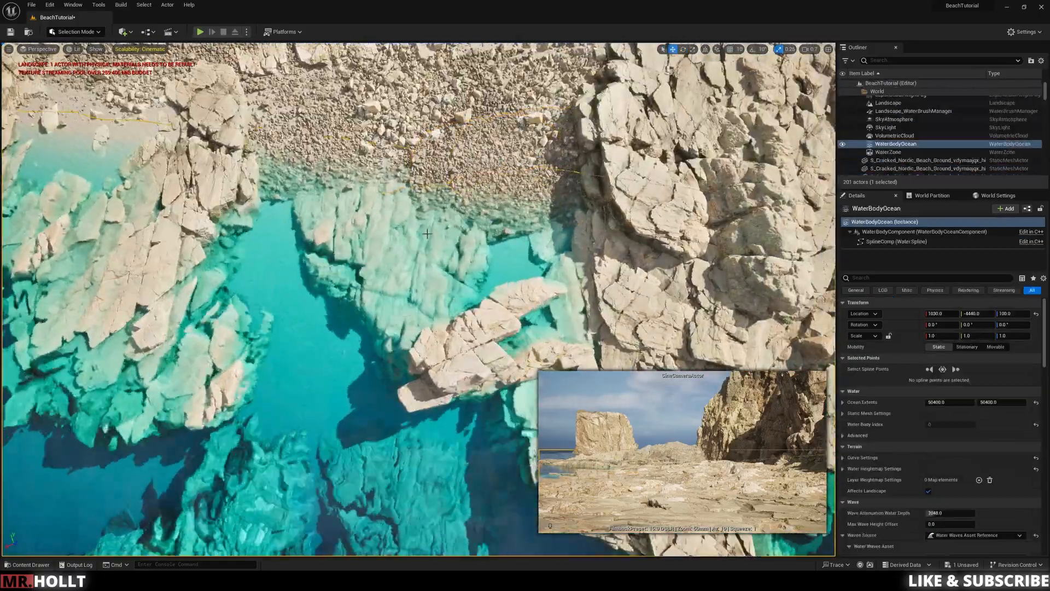
Step: Try another tilted duplicate of the vf5pajccb pebble patch at the inlet's waterline, and delete the extra copy
click(526, 235)
alt+drag(579, 273, 611, 339)
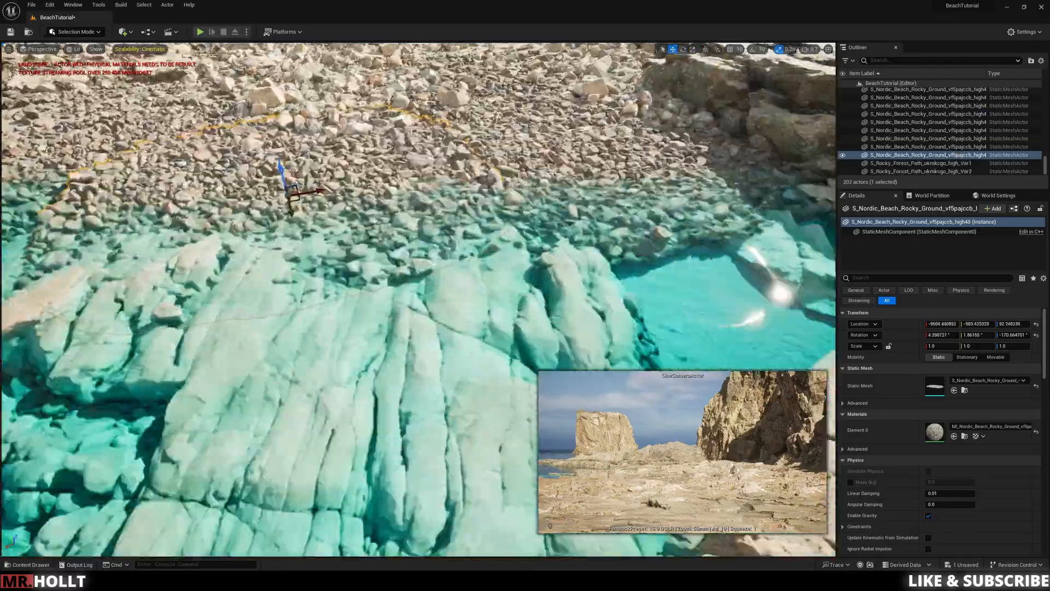
click(405, 306)
right_drag(404, 306, 350, 361)
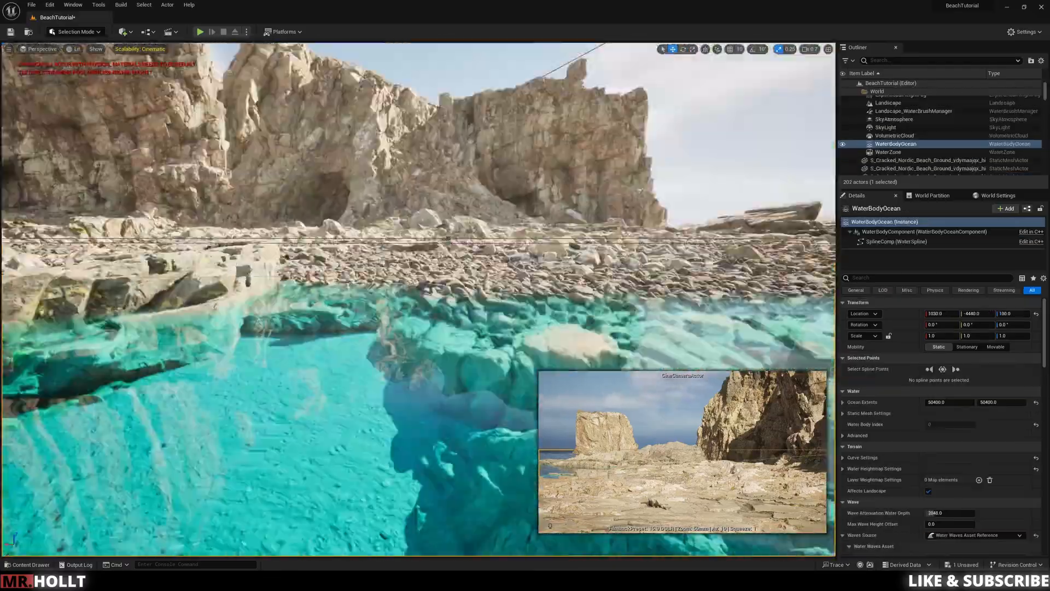
right_drag(404, 190, 372, 257)
click(404, 189)
key(r)
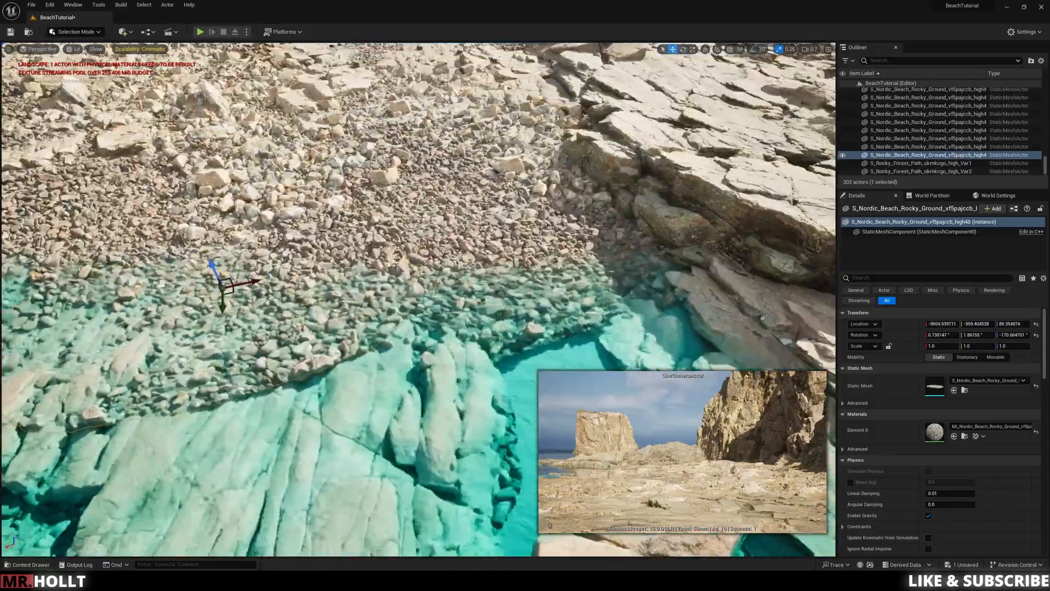
right_drag(418, 299, 470, 328)
drag(164, 117, 164, 137)
key(Delete)
Step: Reposition the existing vf5pajccb pebble patches along the inlet's waterline and adjust the height of the submerged patch
right_drag(418, 299, 404, 315)
click(274, 249)
drag(269, 247, 258, 230)
click(228, 141)
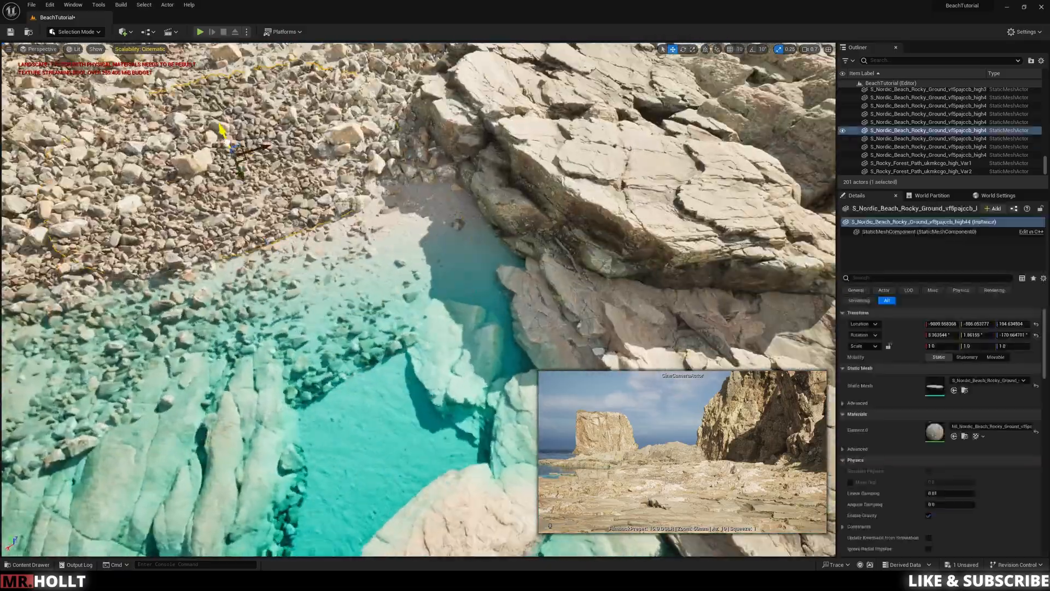
click(350, 328)
right_drag(418, 300, 383, 284)
click(363, 225)
click(460, 197)
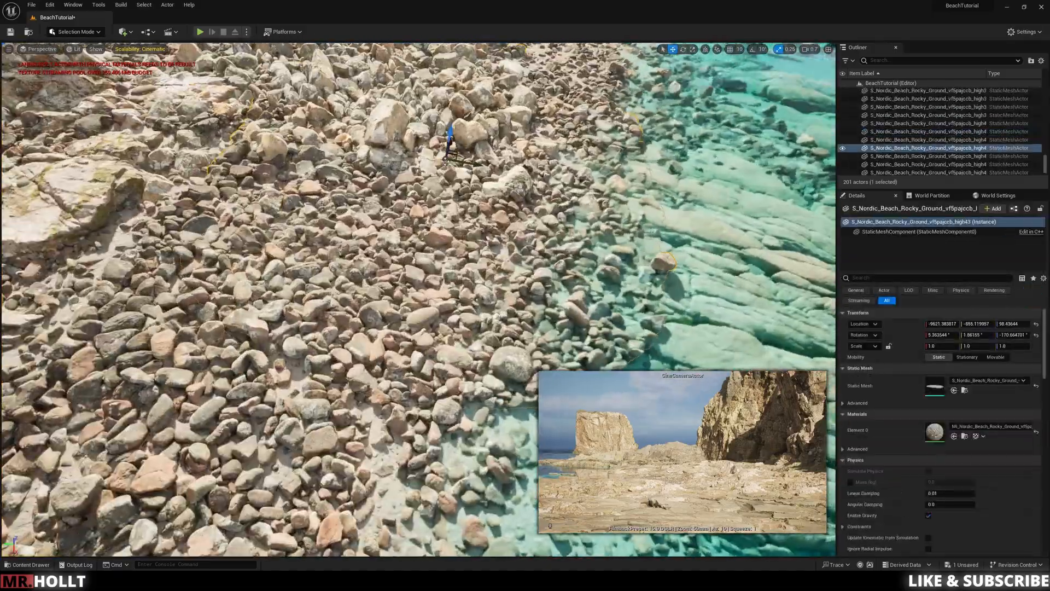
click(466, 274)
right_drag(467, 274, 477, 259)
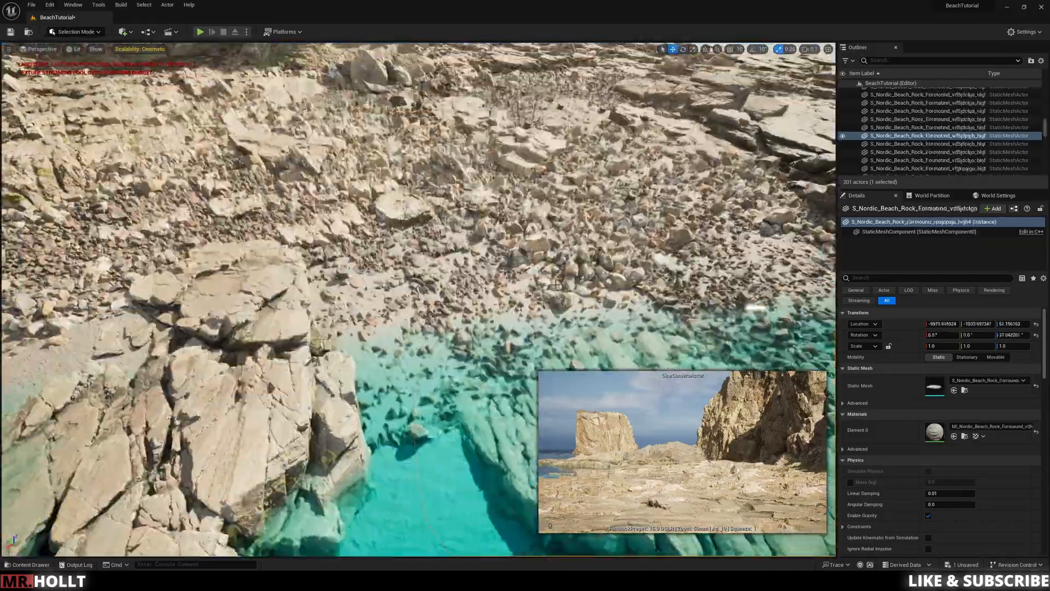
click(433, 306)
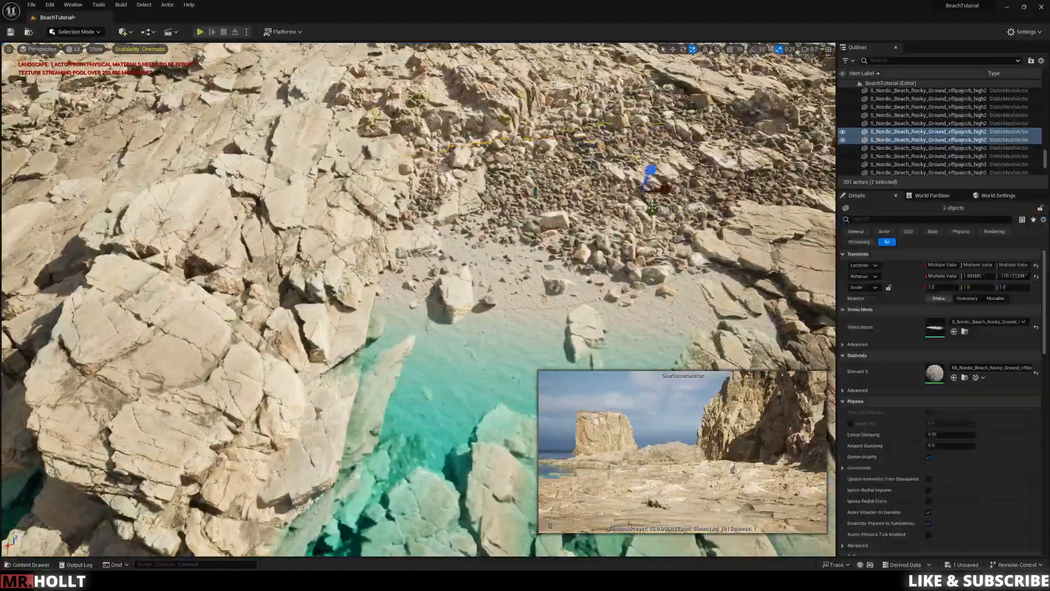
Step: Duplicate the cracked Nordic beach ground mesh and place a rotated copy on the rocky shelf beyond the foreground sand
drag(652, 171, 622, 295)
click(663, 202)
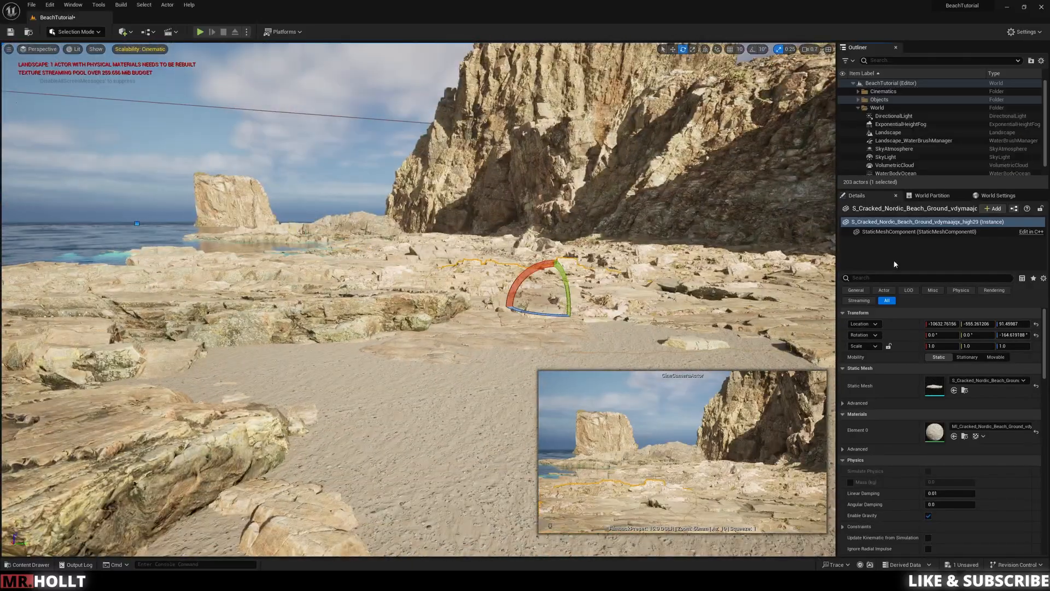
Step: Rotate the DirectionalLight to about 73.7°, -11°, -243.4° for low, warm sunlight across the cliffs and beach
click(902, 116)
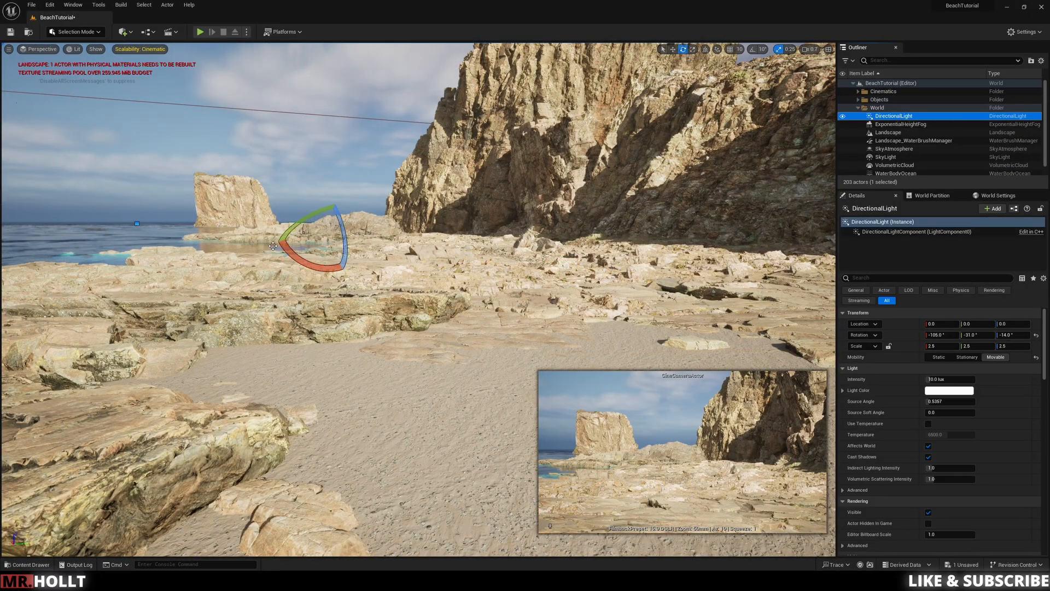
drag(302, 226, 377, 241)
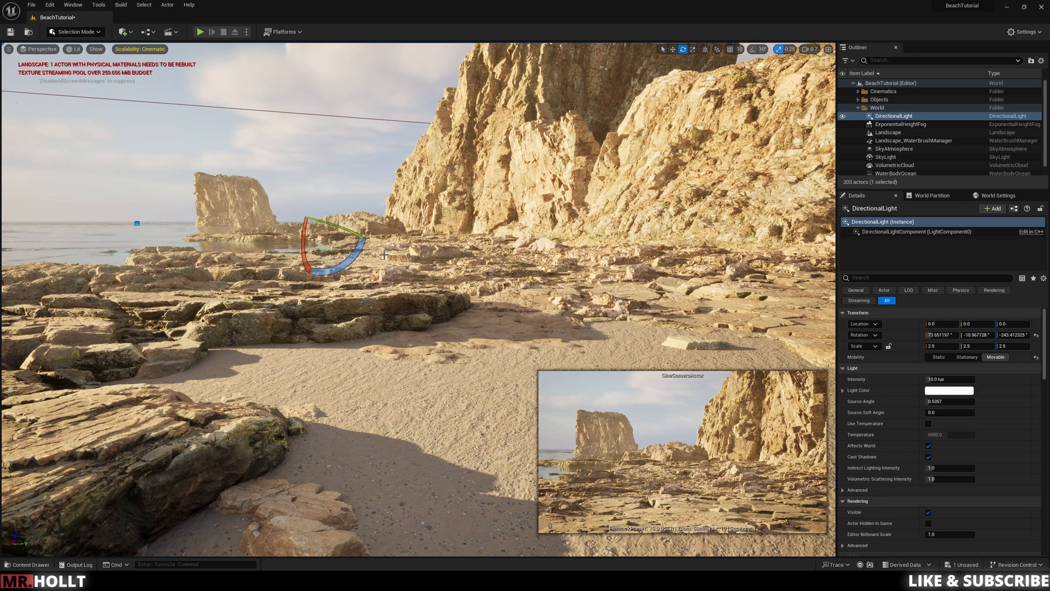
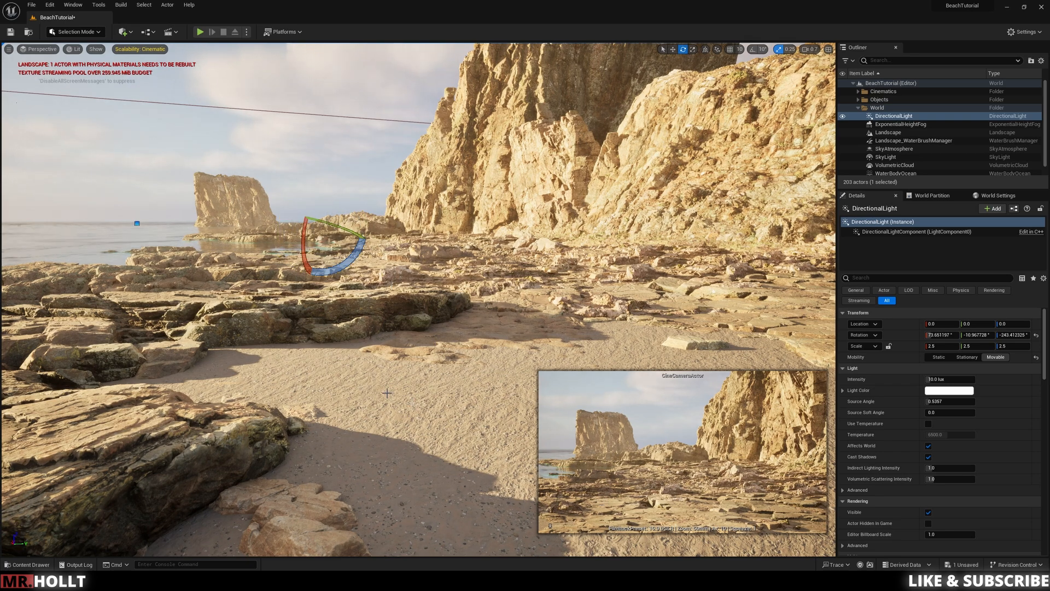
Step: Reduce the DirectionalLight's intensity, trying 5 lux and settling on 6 lux
click(502, 394)
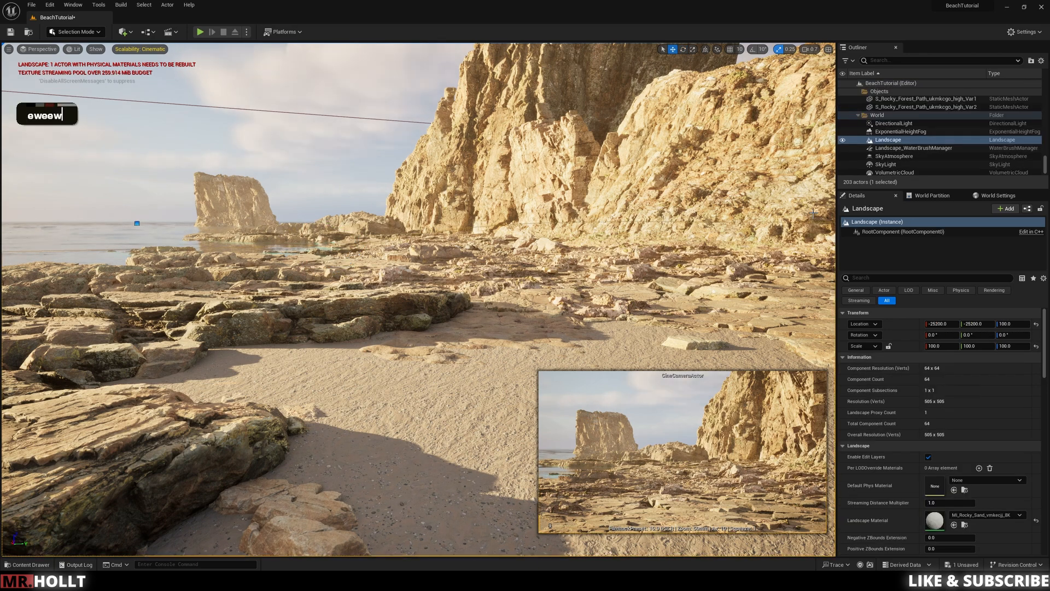
click(891, 124)
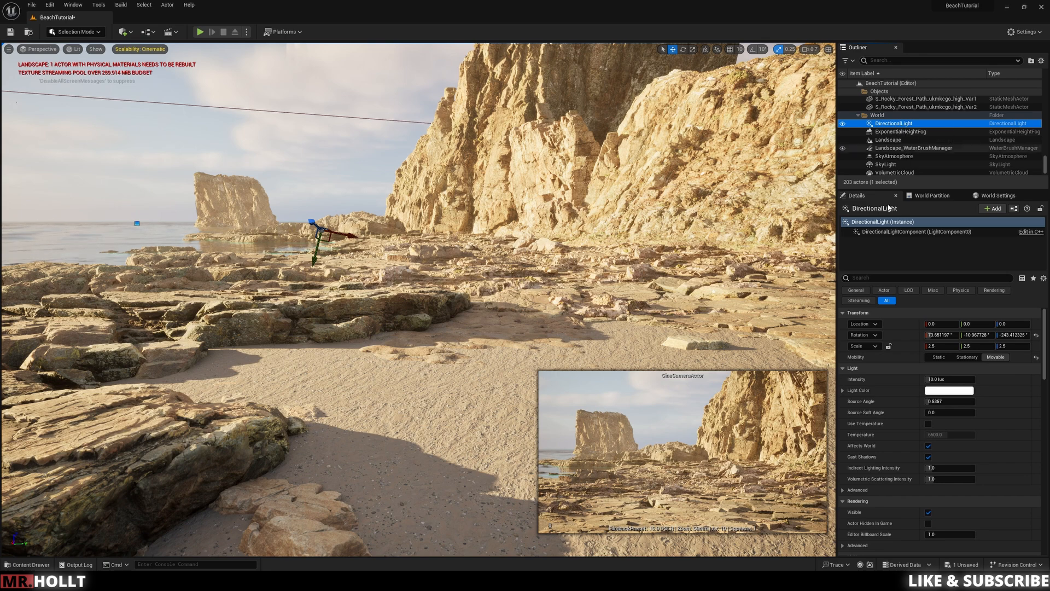
click(942, 380)
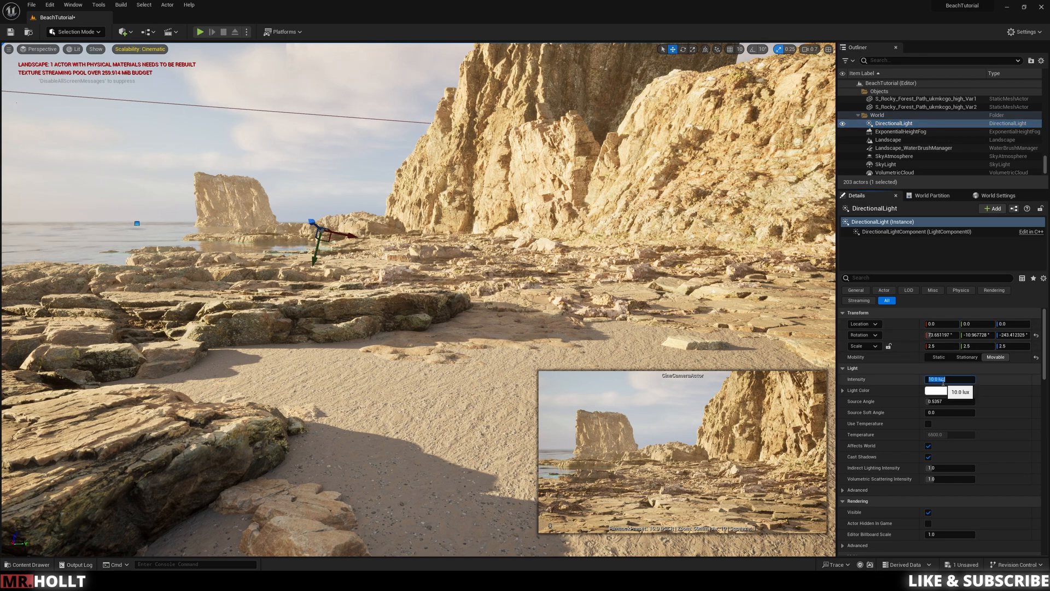
text(5)
key(Return)
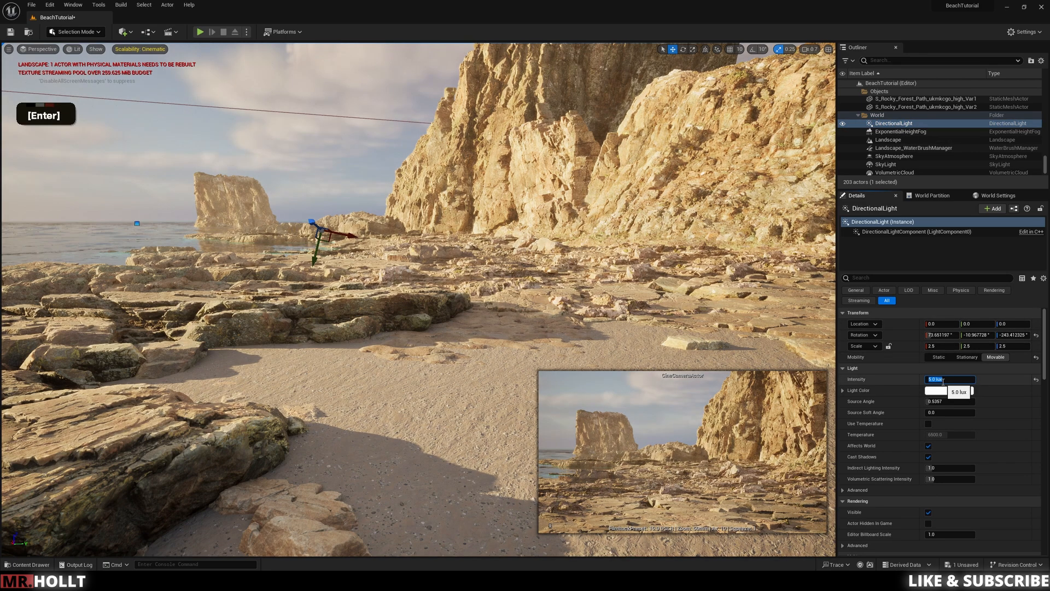
text(6)
key(Return)
Step: Tint the DirectionalLight's colour to a pale, less saturated blue, hex sRGB BED8FFFF
click(949, 391)
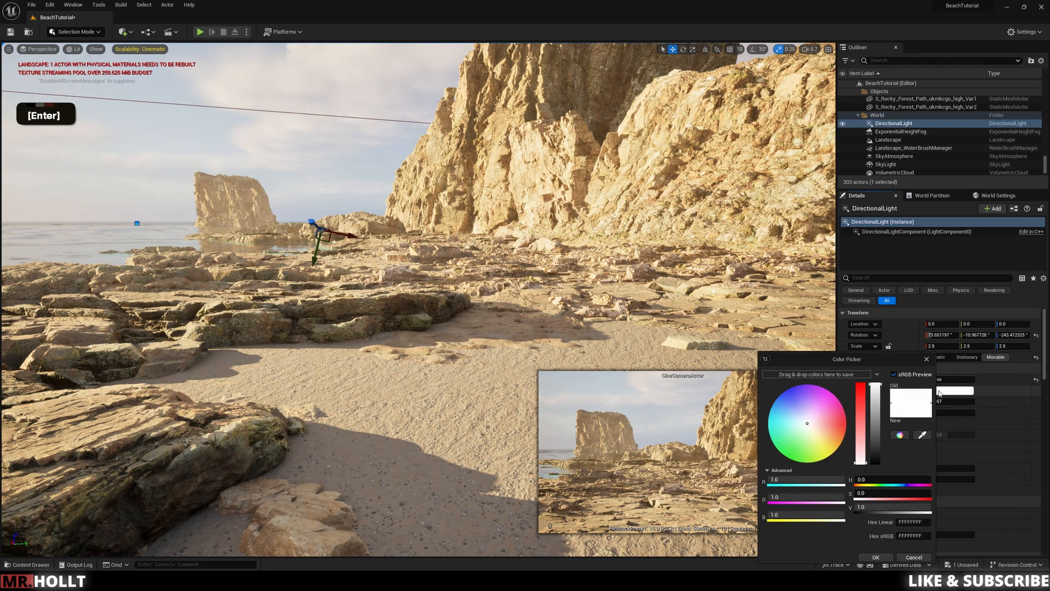
mouse_move(806, 426)
mouse_down()
mouse_move(794, 409)
mouse_move(787, 415)
mouse_move(799, 405)
mouse_move(791, 412)
mouse_up()
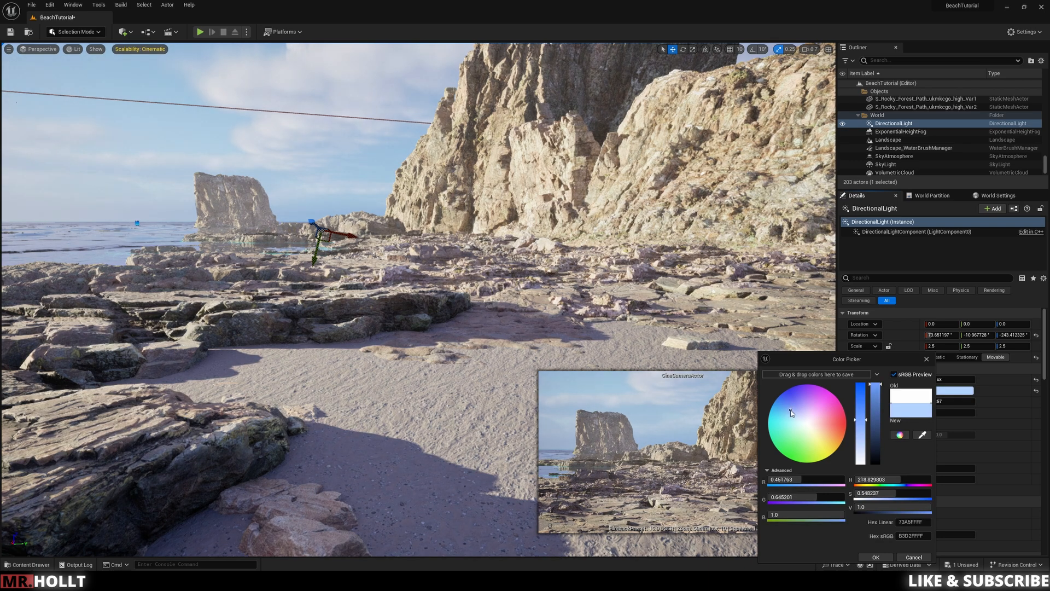
mouse_move(862, 418)
mouse_down()
mouse_move(862, 438)
mouse_move(863, 424)
mouse_up()
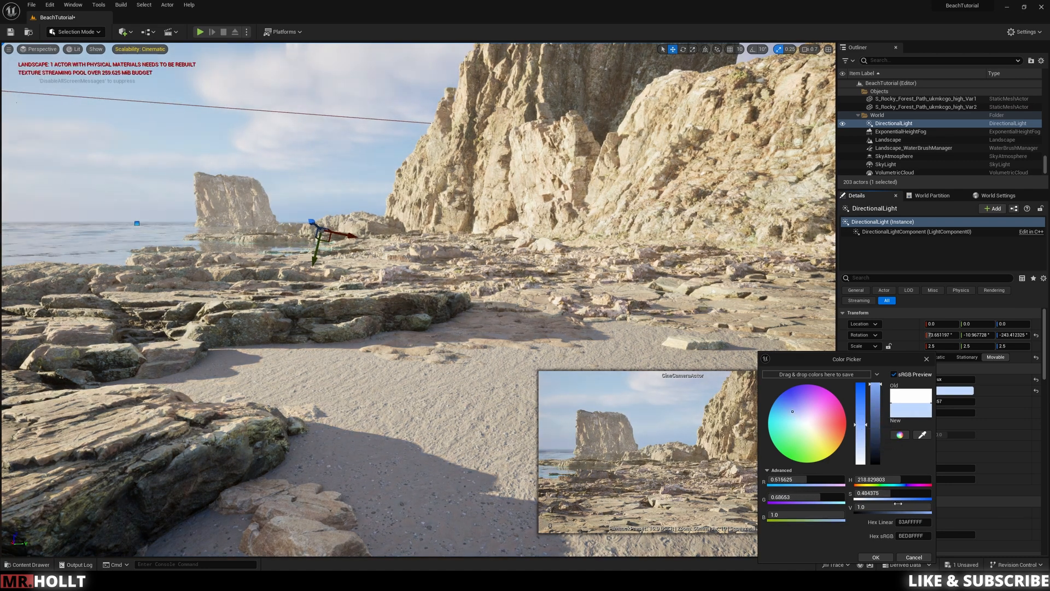
click(876, 557)
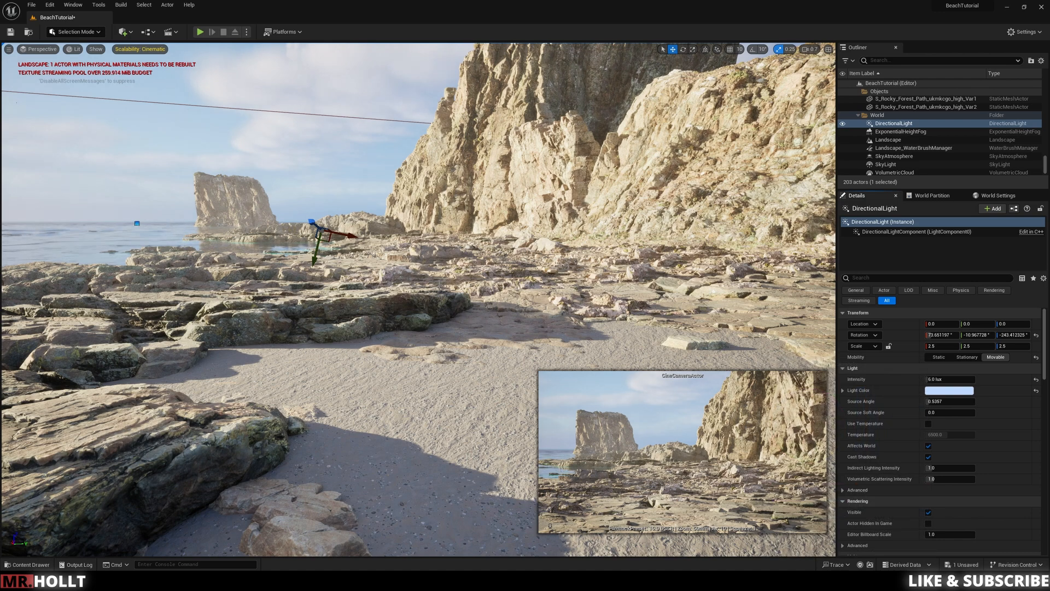
Step: Select the ExponentialHeightFog actor and try a lower volumetric Scattering Distribution, undoing the change
click(900, 131)
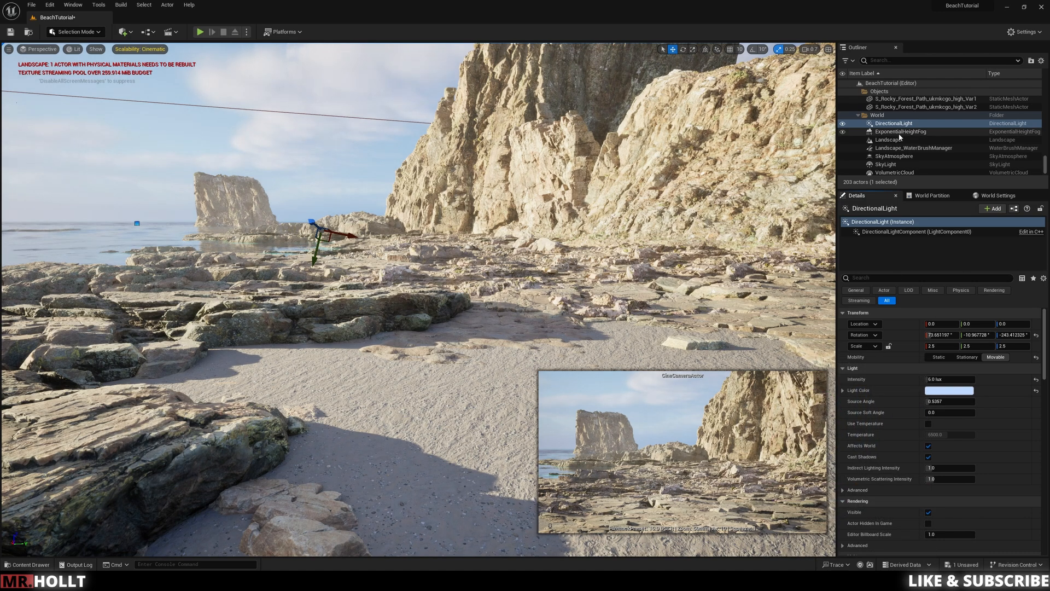
double_click(889, 140)
double_click(889, 141)
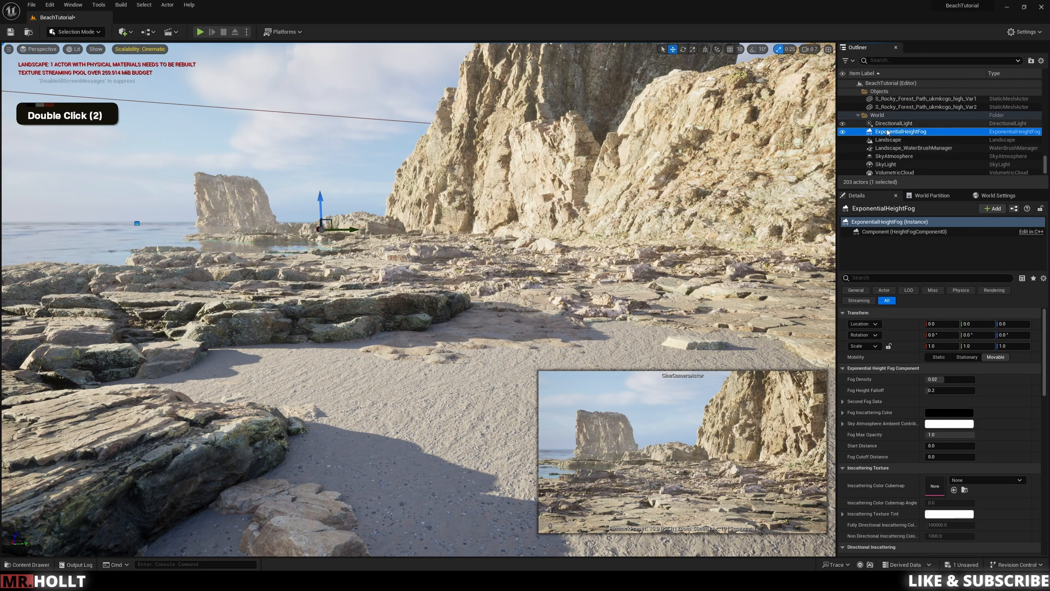
scroll(884, 144, down, 1)
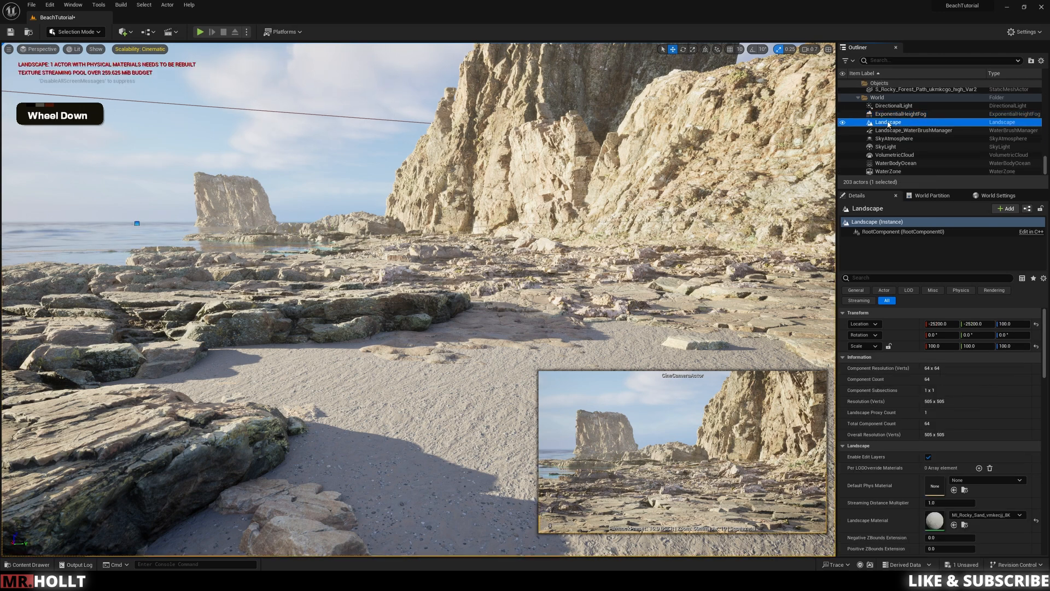
click(885, 140)
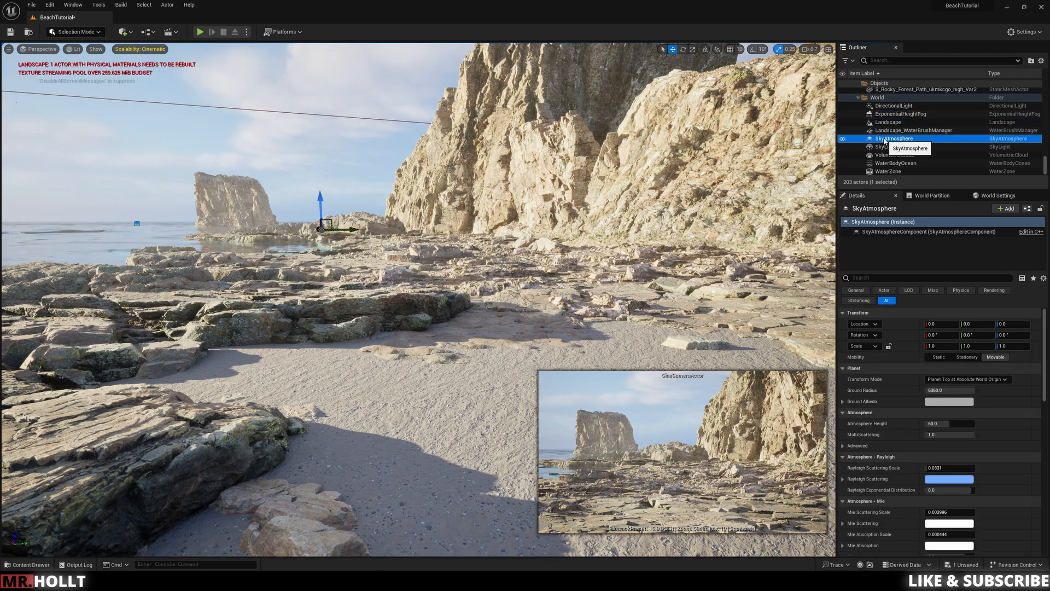
scroll(884, 141, up, 2)
click(864, 149)
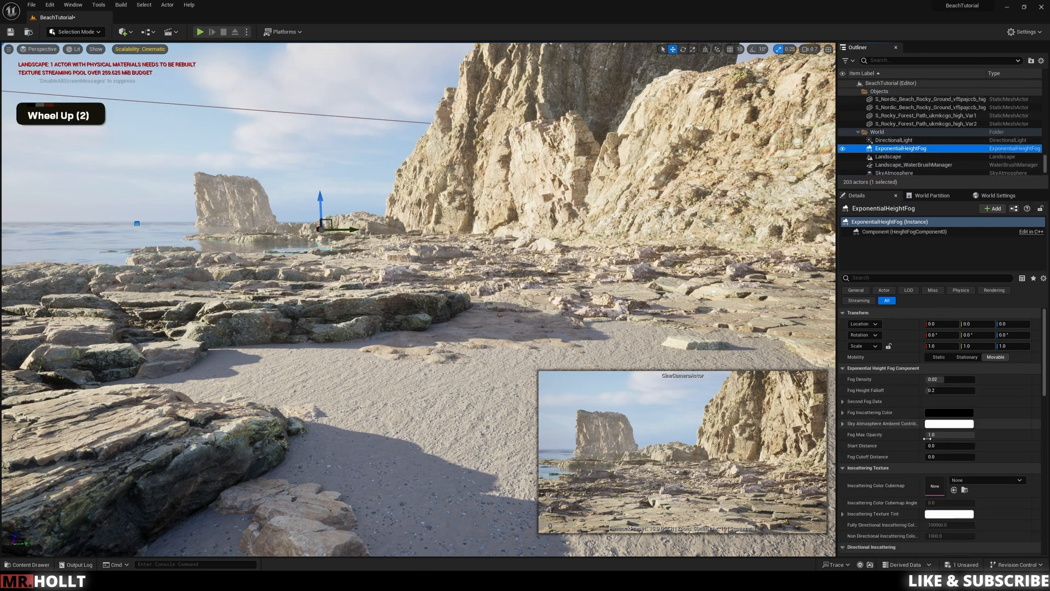
scroll(927, 442, down, 2)
scroll(928, 442, down, 5)
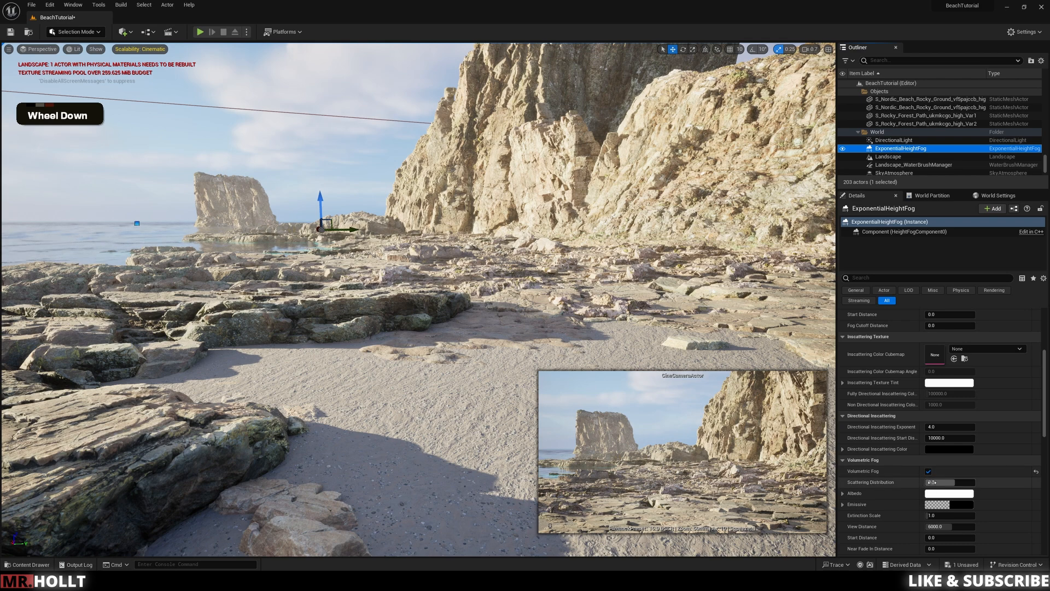
mouse_move(933, 482)
mouse_down()
mouse_move(980, 482)
mouse_move(927, 482)
mouse_up()
key(ctrl+z)
Step: Try a fog density of 0.05 and a different fog height falloff, and undo both changes
scroll(985, 448, down, 2)
scroll(974, 416, up, 5)
scroll(968, 405, up, 2)
mouse_move(941, 381)
mouse_down()
mouse_move(974, 381)
mouse_move(930, 389)
mouse_up()
key(ctrl+z)
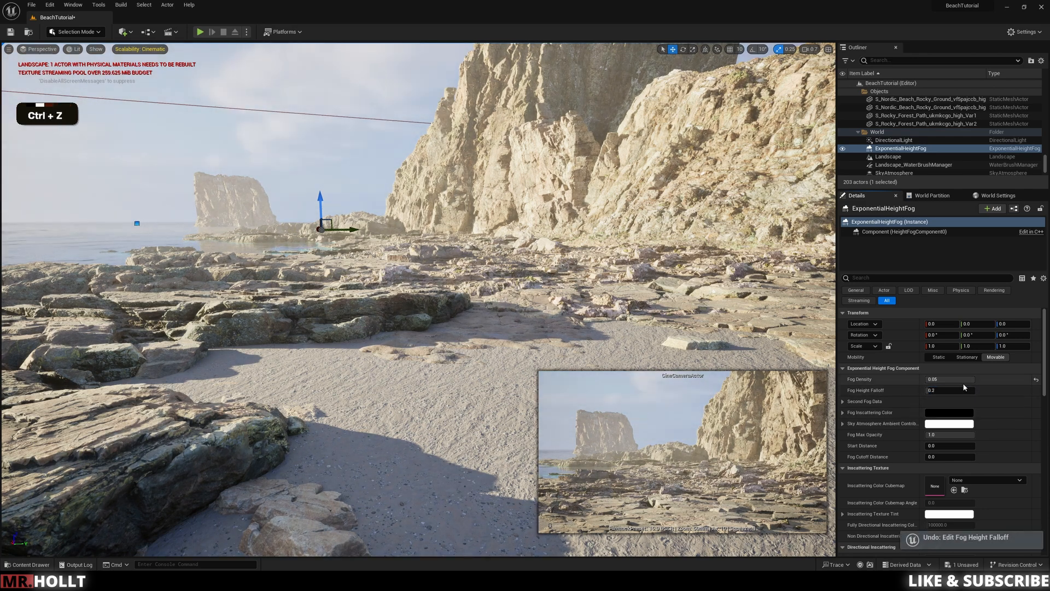
key(ctrl+z)
Step: Try Scattering Distribution values of 0.9 and -0.1368 with a fog density of 0.05, and undo these fog edits
scroll(960, 414, down, 5)
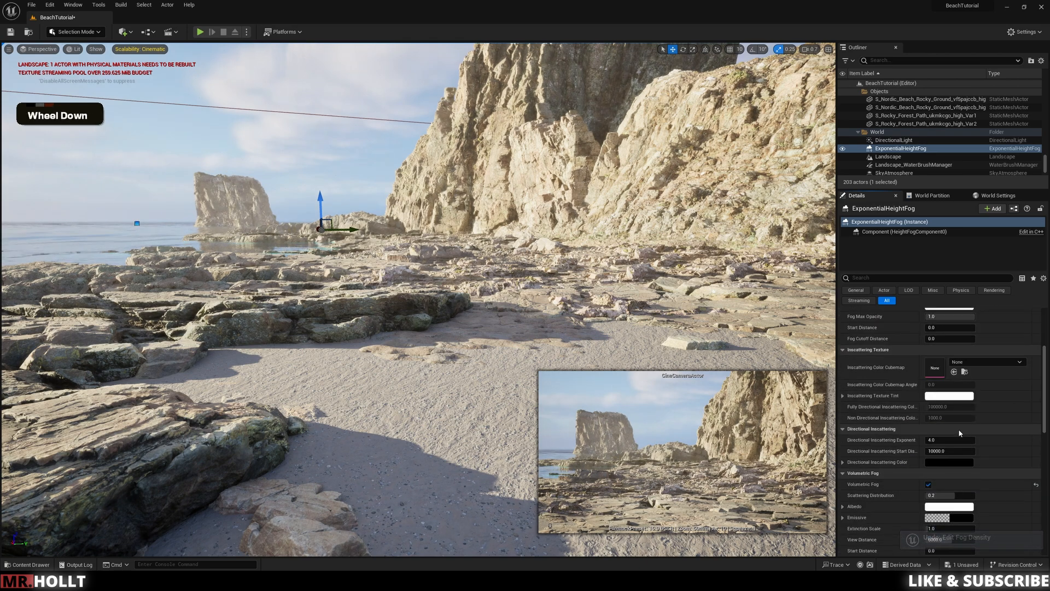
drag(941, 469, 963, 468)
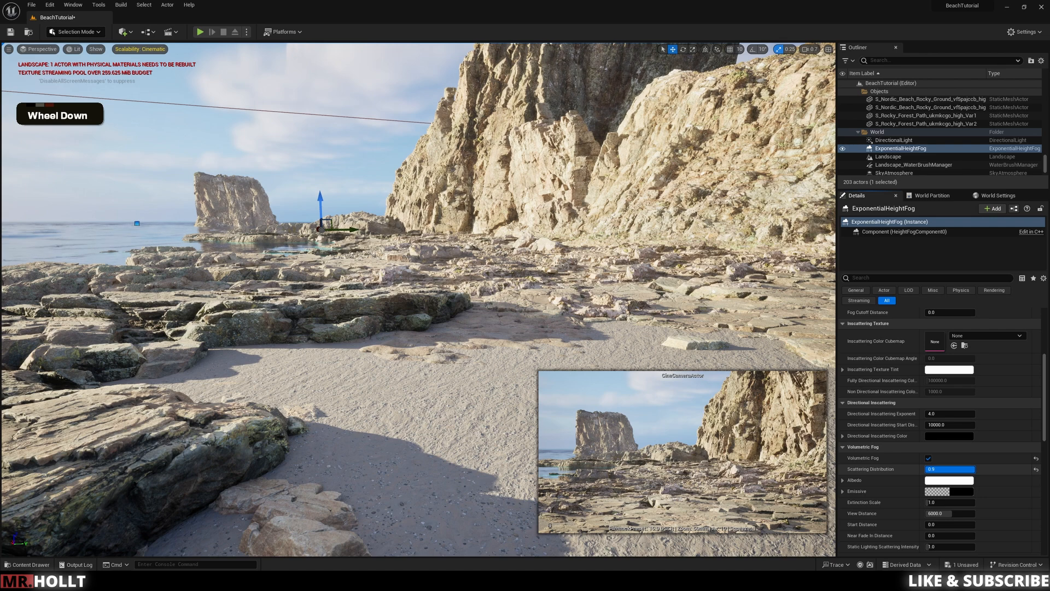
scroll(941, 440, up, 4)
drag(937, 340, 979, 340)
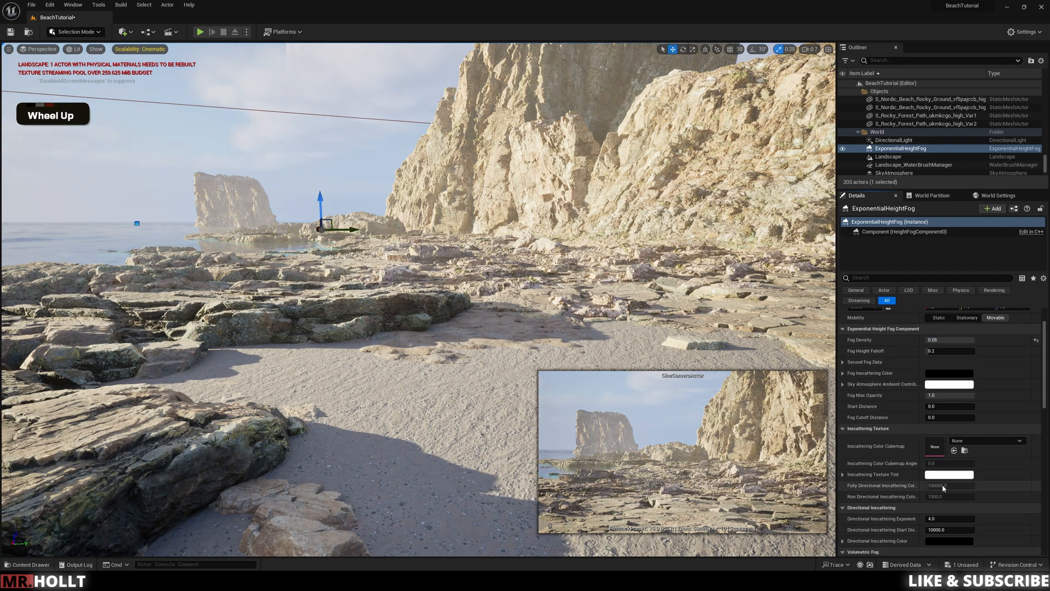
scroll(942, 489, down, 4)
mouse_move(944, 468)
mouse_down()
mouse_move(975, 468)
mouse_move(946, 469)
mouse_up()
scroll(946, 451, down, 1)
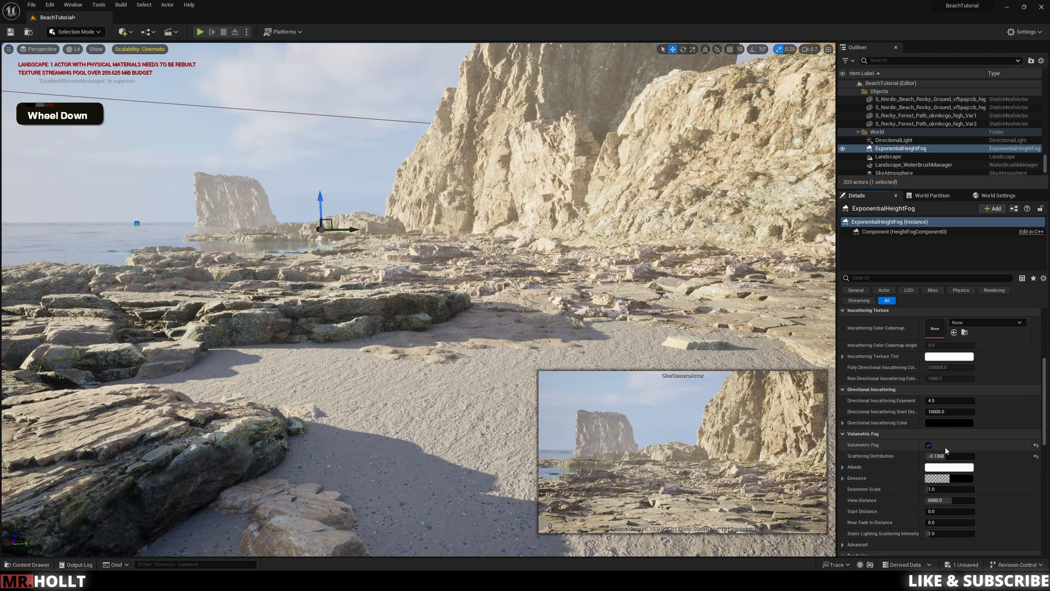
scroll(945, 450, down, 1)
key(ctrl+z)
key(ctrl+z)
key(ctrl+z)
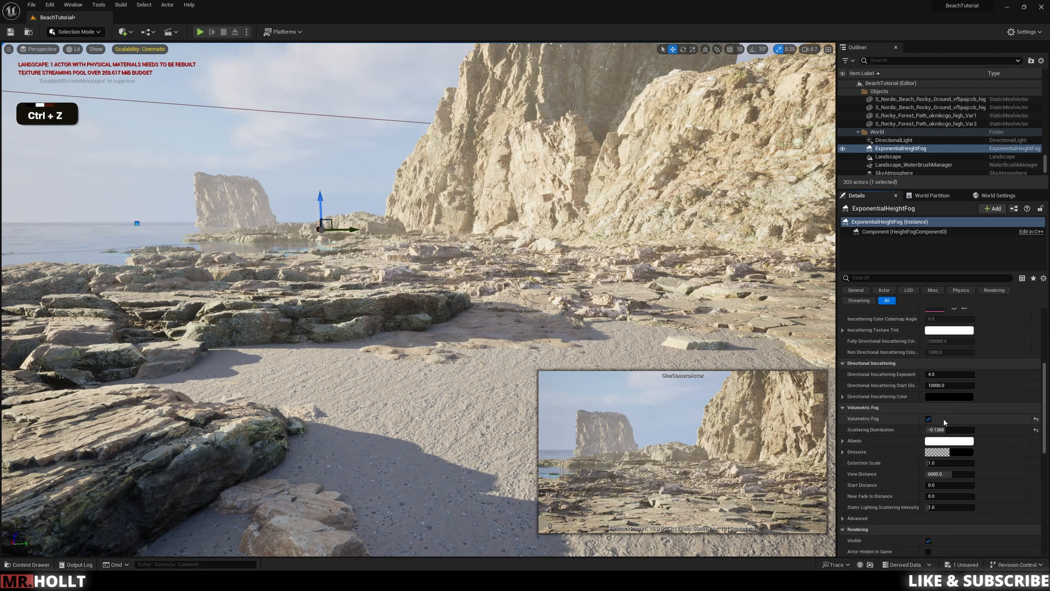
scroll(1003, 417, up, 1)
scroll(1004, 419, up, 6)
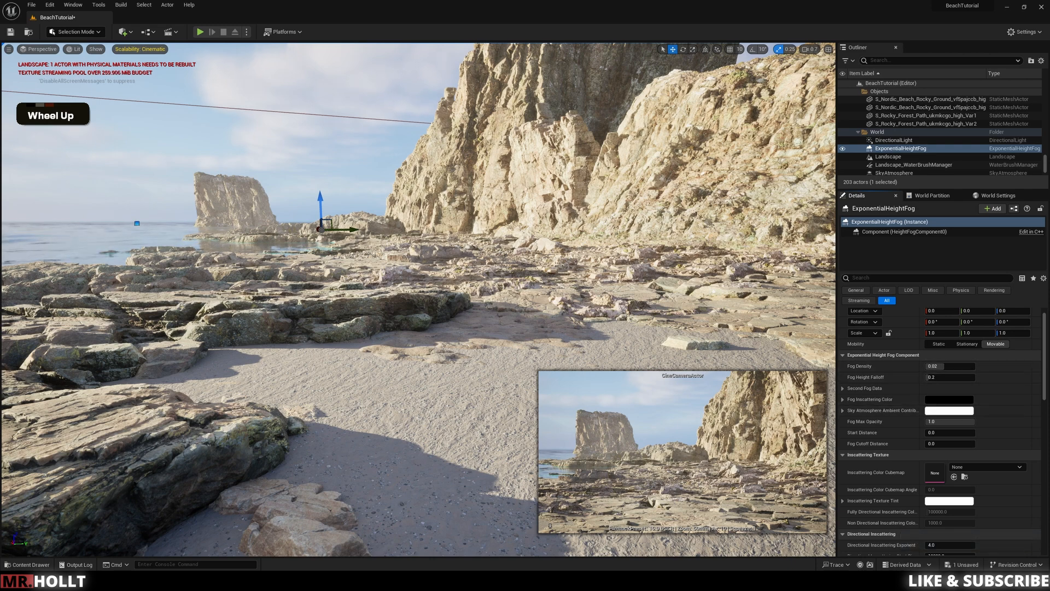
Step: Open the material instance of a cracked Nordic beach ground mesh on the shelf and its parent, M_MS_Nordic_Default_Material
click(431, 356)
right_drag(431, 356, 424, 378)
right_drag(424, 377, 435, 371)
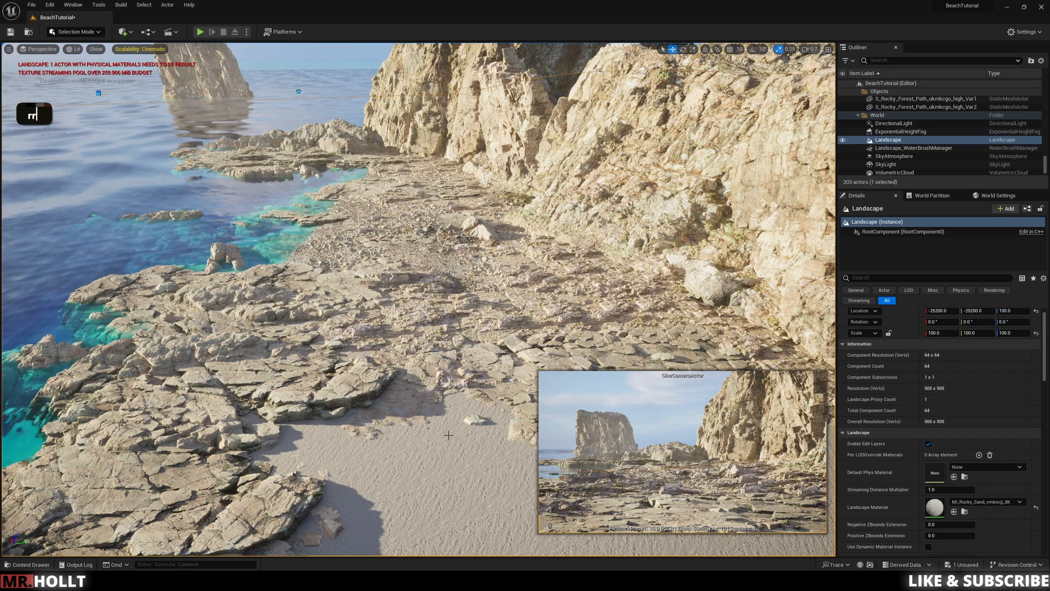
click(514, 301)
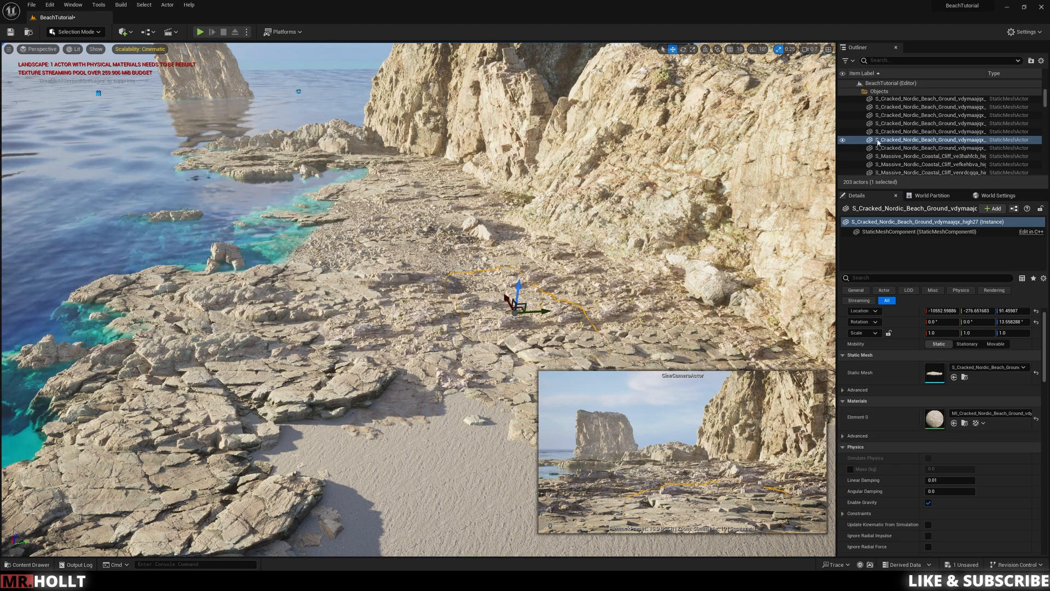
double_click(942, 421)
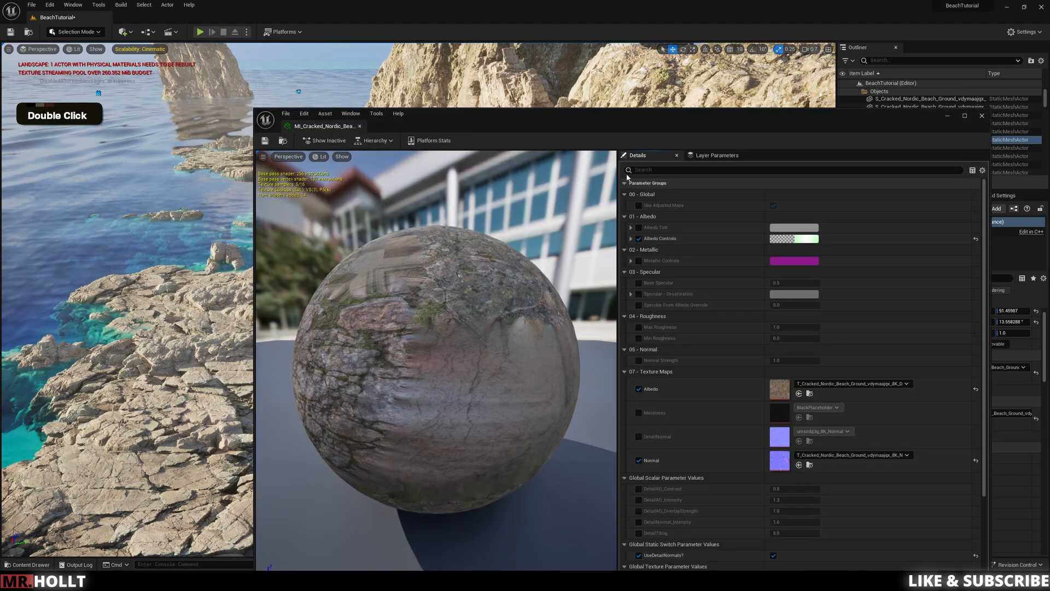
scroll(754, 340, down, 5)
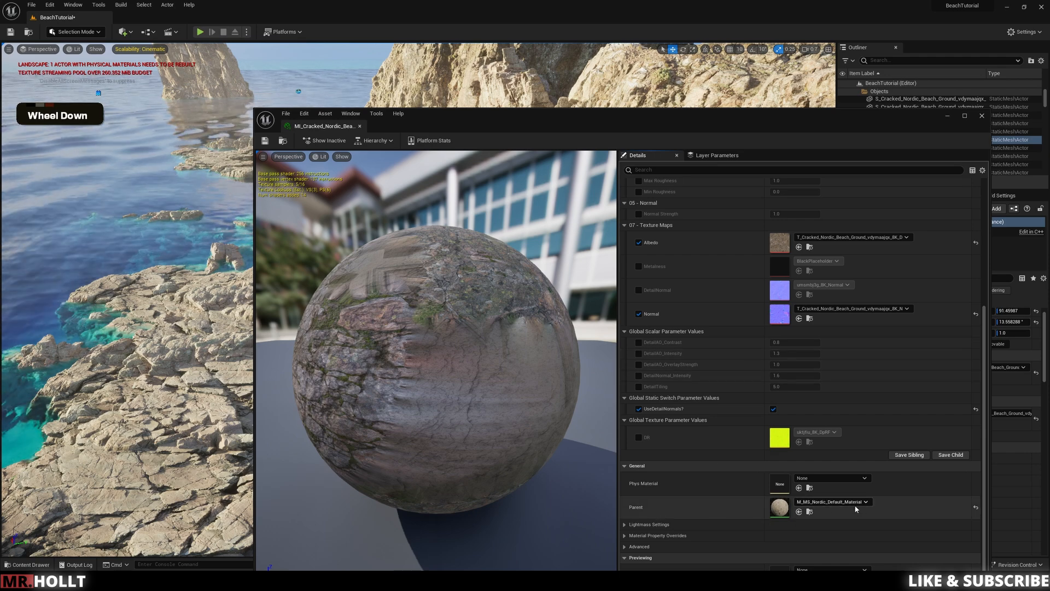
double_click(784, 511)
Step: Wire the MF_ShoreWetness function between MF_ObjAdjustments and the Material Attributes output, and apply the material
right_drag(668, 267, 797, 271)
scroll(796, 271, down, 5)
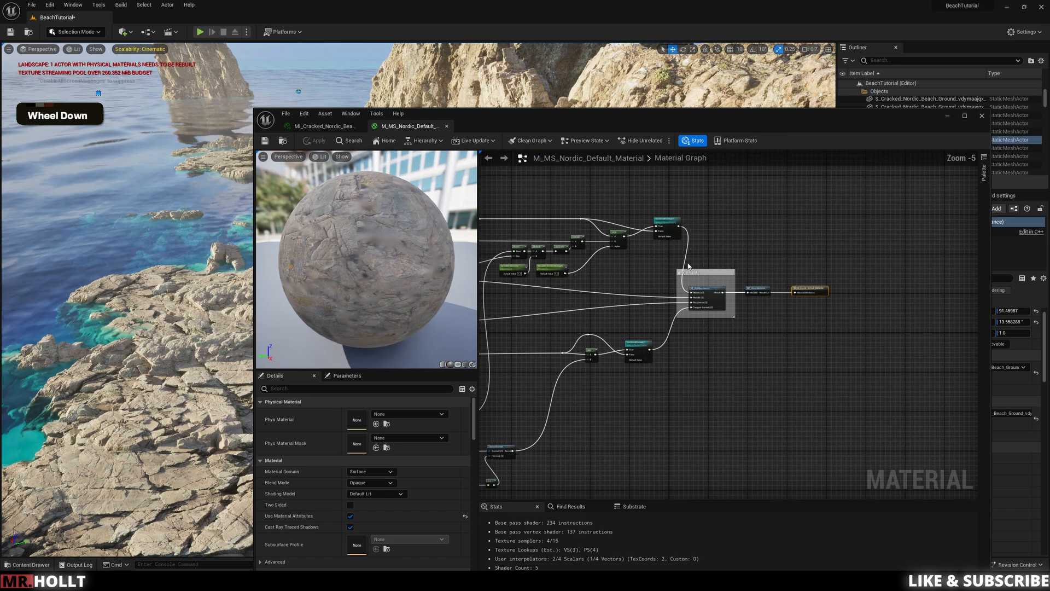
right_drag(743, 279, 762, 272)
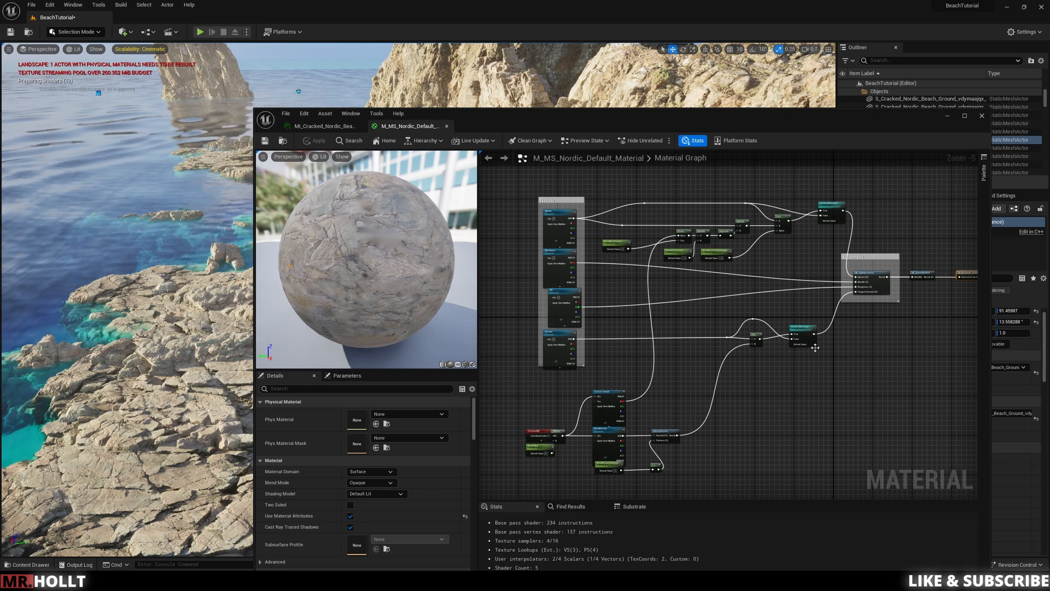
mouse_move(826, 370)
right_down()
mouse_move(845, 377)
mouse_move(835, 373)
right_up()
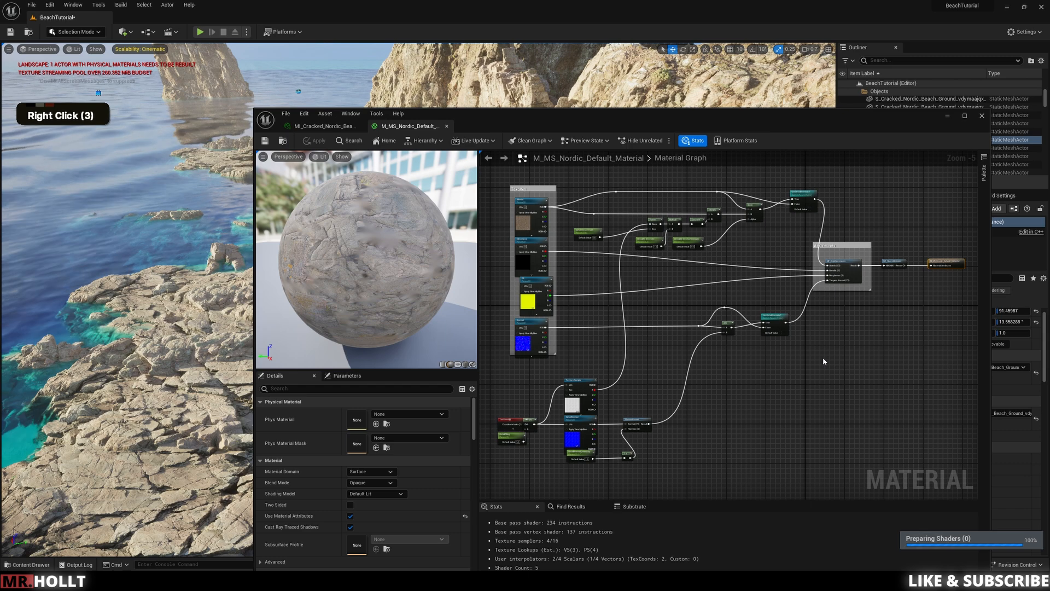
scroll(830, 355, up, 3)
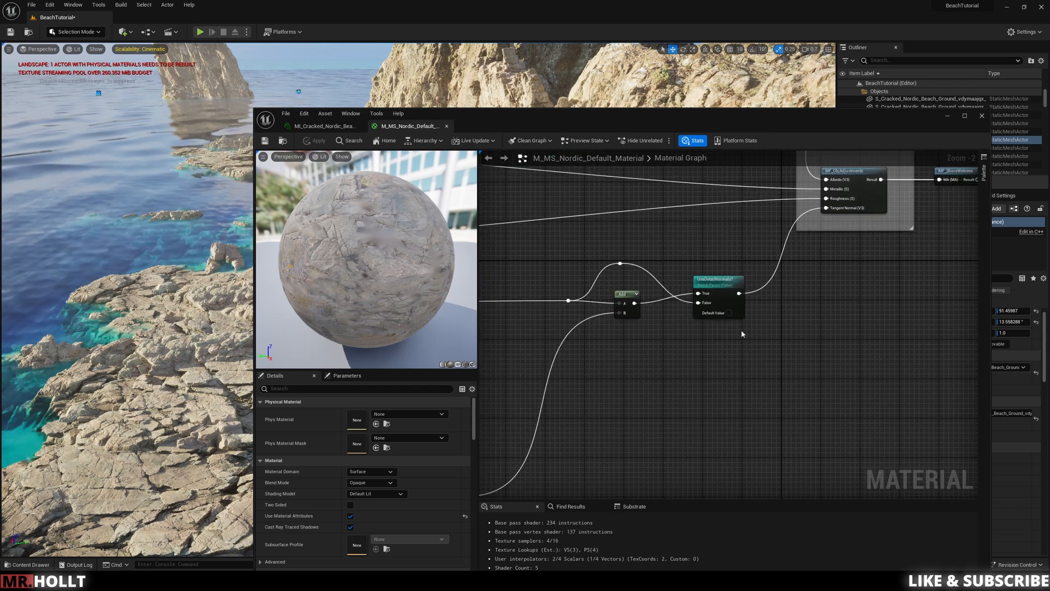
right_drag(819, 323, 588, 409)
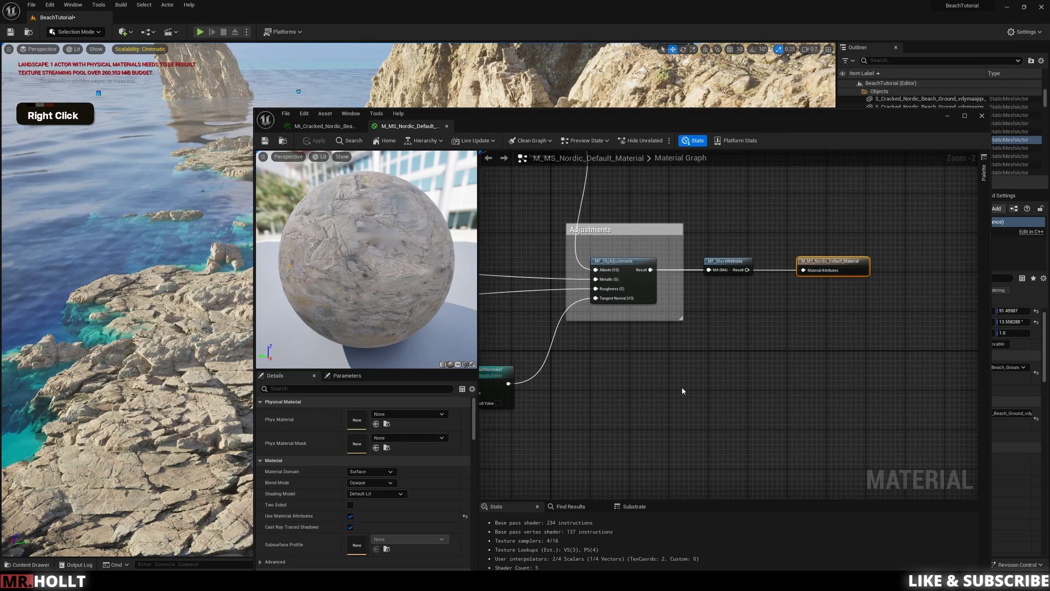
scroll(708, 328, up, 2)
right_drag(707, 327, 730, 338)
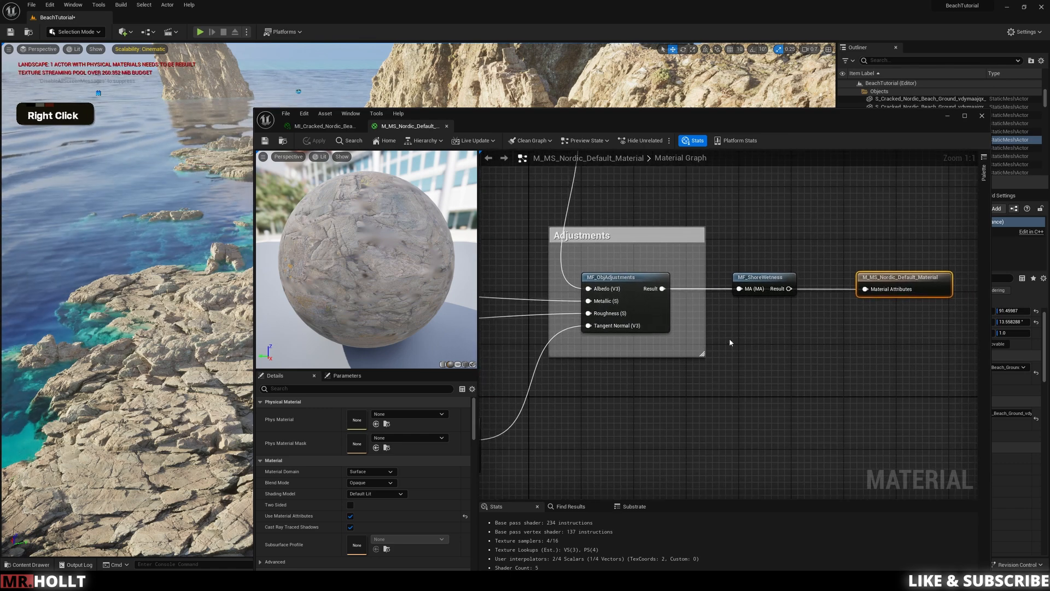
drag(778, 278, 765, 359)
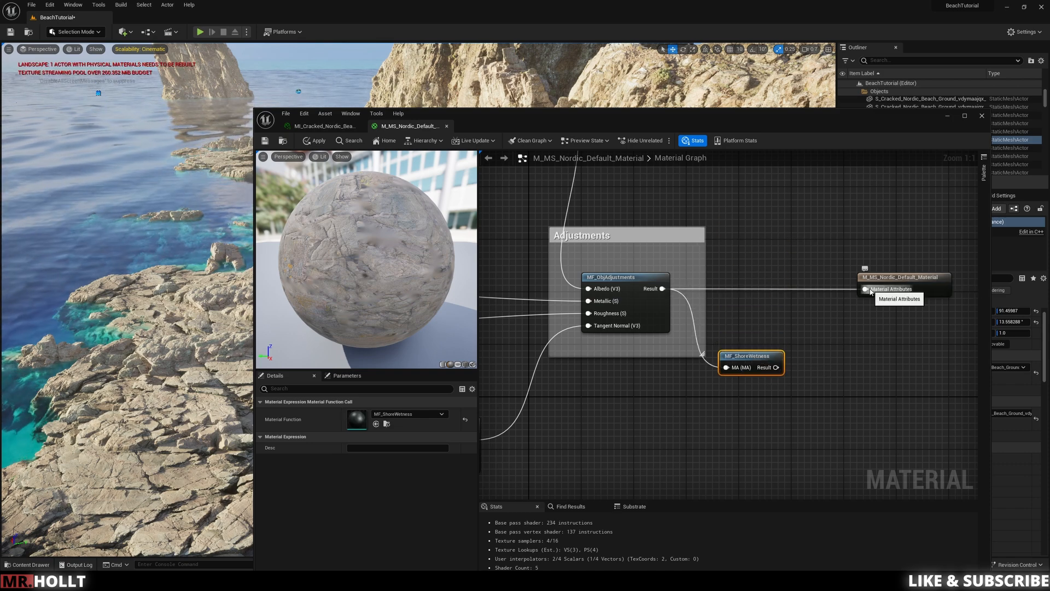
drag(776, 368, 867, 291)
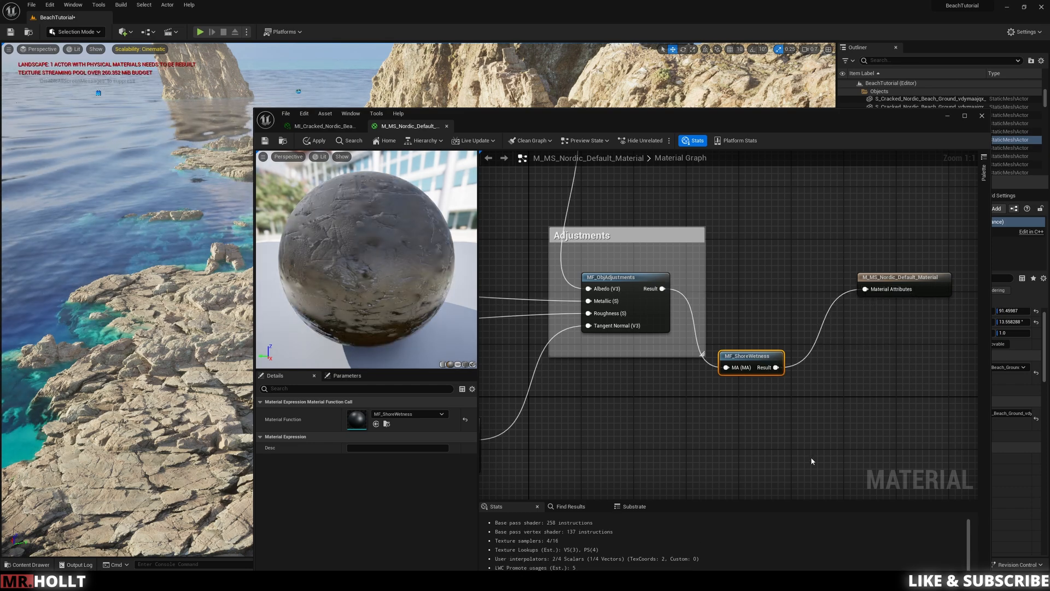
drag(762, 375, 776, 374)
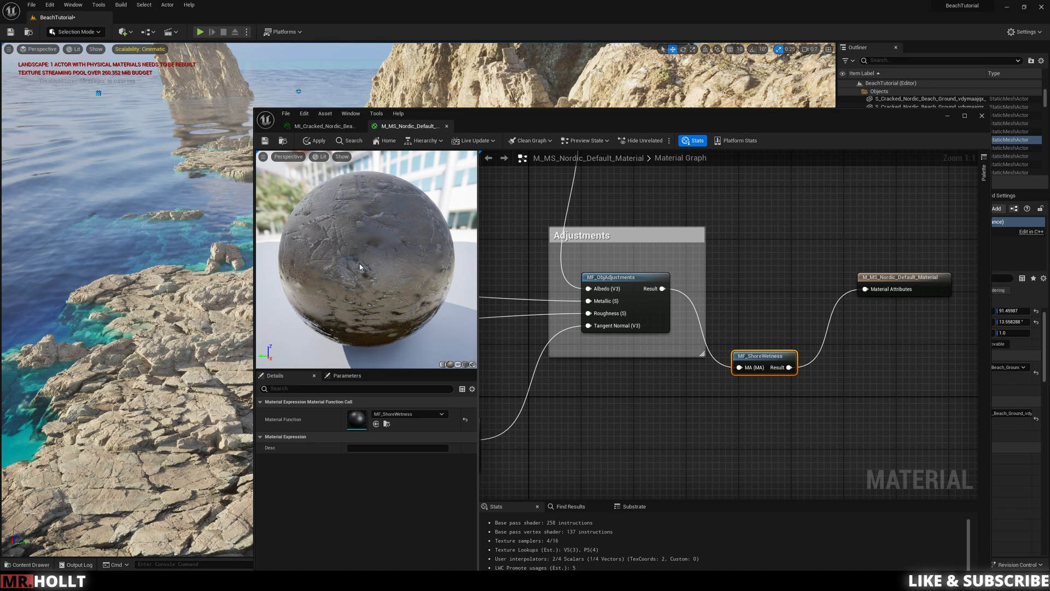
click(315, 140)
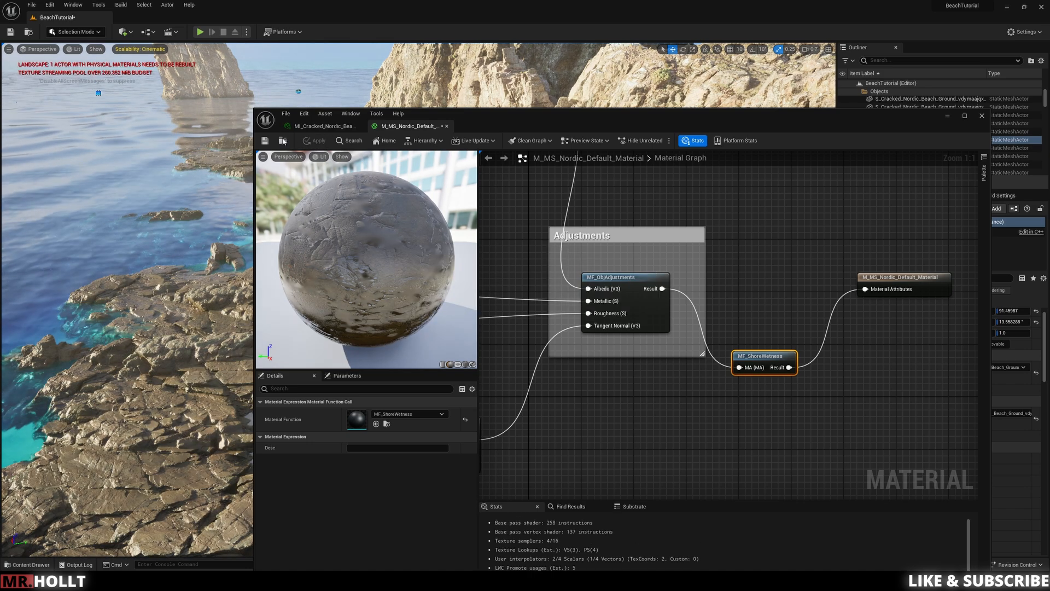
Step: Save the M_MS_Nordic_Default_Material material and close its editor
click(265, 141)
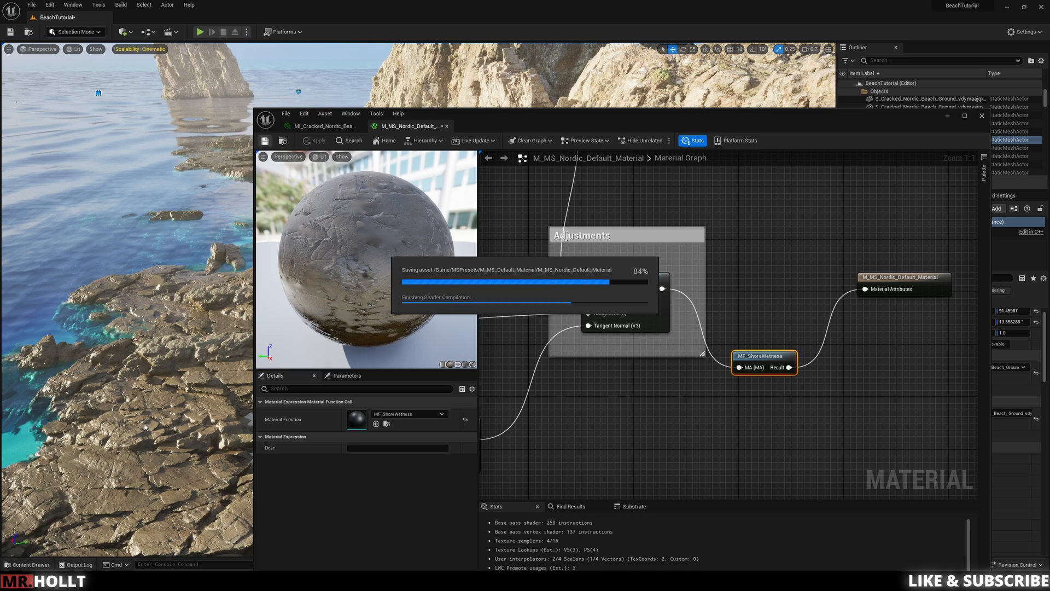
click(982, 116)
Step: Examine the cracked beach ground and rock formations close up, looking out along the shoreline towards the sea stack
key(s)
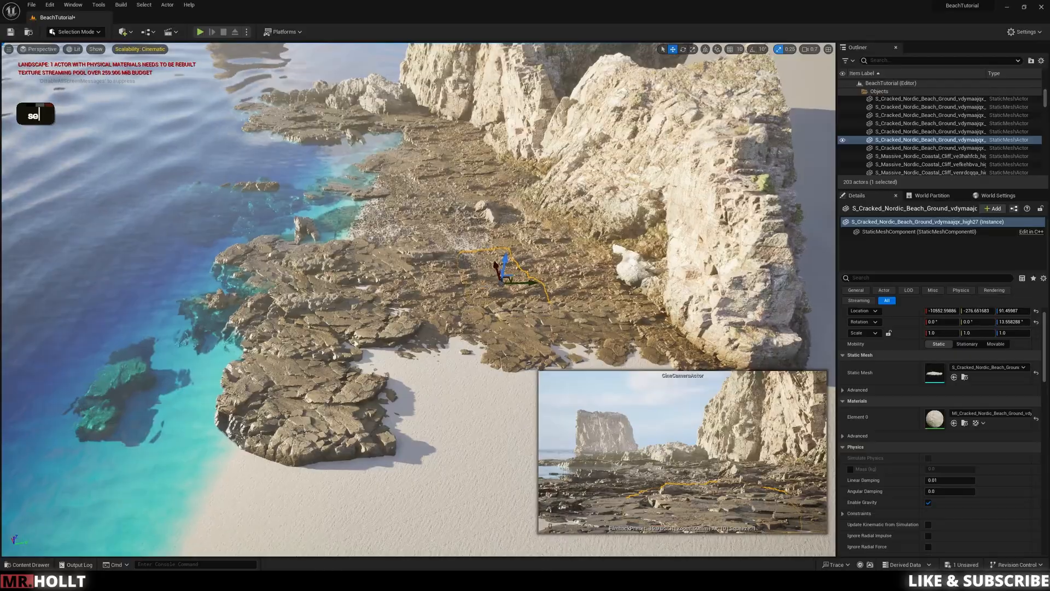
key(q)
key(a)
key(q)
key(w)
key(w)
key(e)
key(a)
key(d)
key(w)
click(623, 291)
key(d)
key(s)
key(q)
key(q)
key(w)
key(d)
key(w)
key(w)
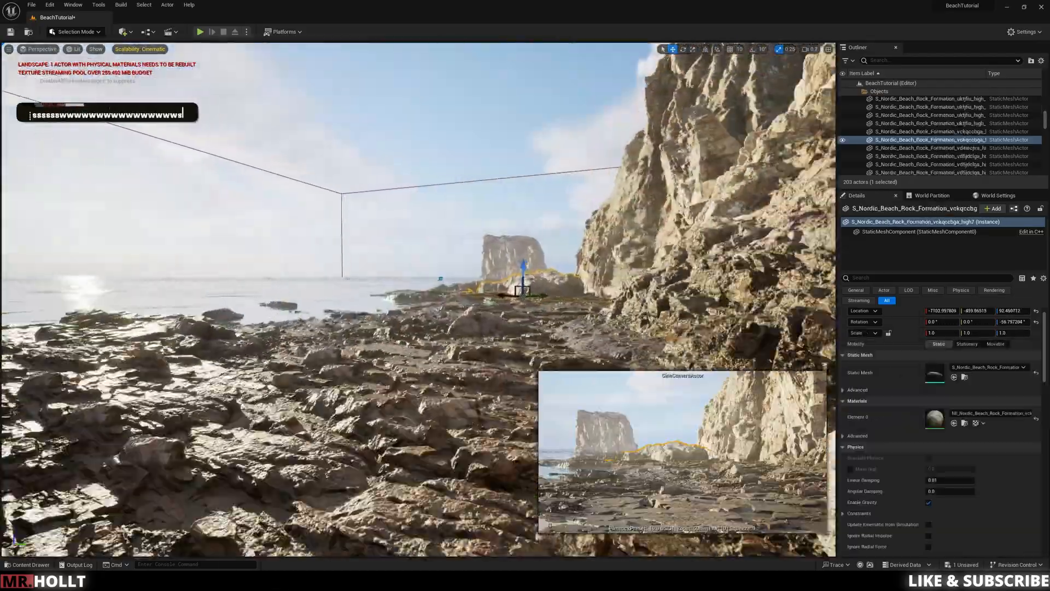
Step: Place the vefkehbva Massive Nordic Coastal Cliff static mesh from the Megascans folder offshore in the sea
click(516, 359)
key(ctrl+space)
click(83, 436)
click(224, 403)
drag(509, 391, 438, 285)
key(ctrl+z)
key(ctrl+space)
drag(713, 402, 350, 268)
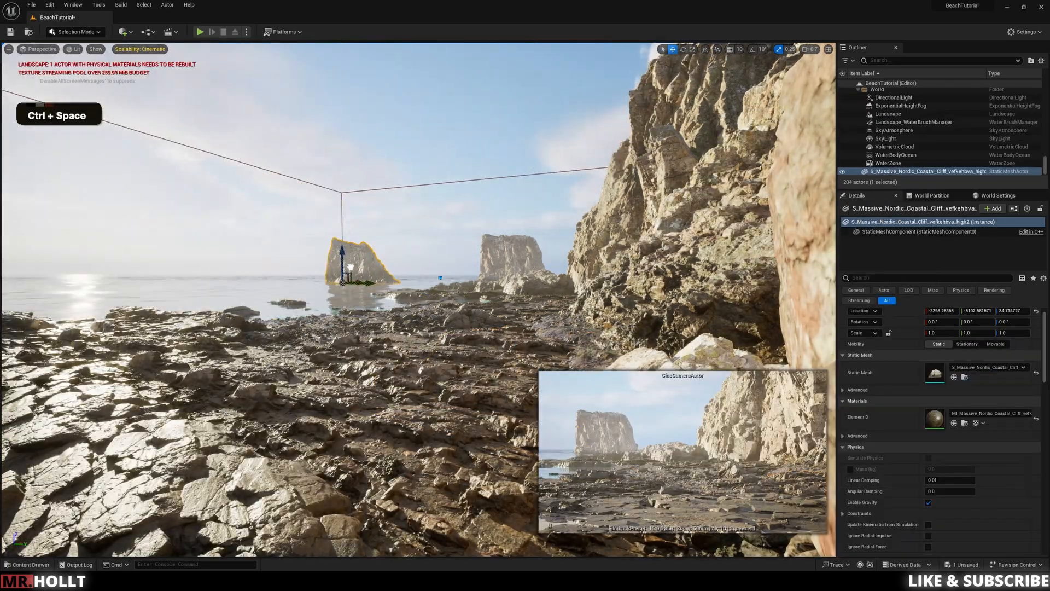
Step: Move the existing distant sea stack next to the newly placed vefkehbva rock and lower it into the water
click(511, 263)
drag(539, 293, 385, 279)
key(e)
Step: Place the vfmjadufa Massive Nordic Coastal Cliff mesh offshore near the mainland cliff, rotating and shifting it into position
key(e)
key(w)
drag(403, 302, 430, 302)
drag(411, 280, 412, 300)
click(464, 268)
key(ctrl+space)
drag(556, 391, 342, 287)
key(ctrl+z)
key(ctrl+space)
drag(809, 387, 422, 293)
right_drag(421, 292, 465, 293)
key(w)
Step: Refine the vfmjadufa cliff's placement in the water and scale it to 1.25
key(e)
drag(395, 292, 435, 297)
key(w)
right_drag(435, 296, 449, 351)
key(e)
drag(465, 233, 535, 159)
key(w)
key(q)
right_drag(535, 158, 539, 109)
key(e)
key(a)
key(w)
drag(455, 231, 449, 250)
click(460, 204)
right_drag(460, 204, 413, 186)
click(484, 258)
key(r)
drag(495, 270, 463, 278)
key(e)
key(w)
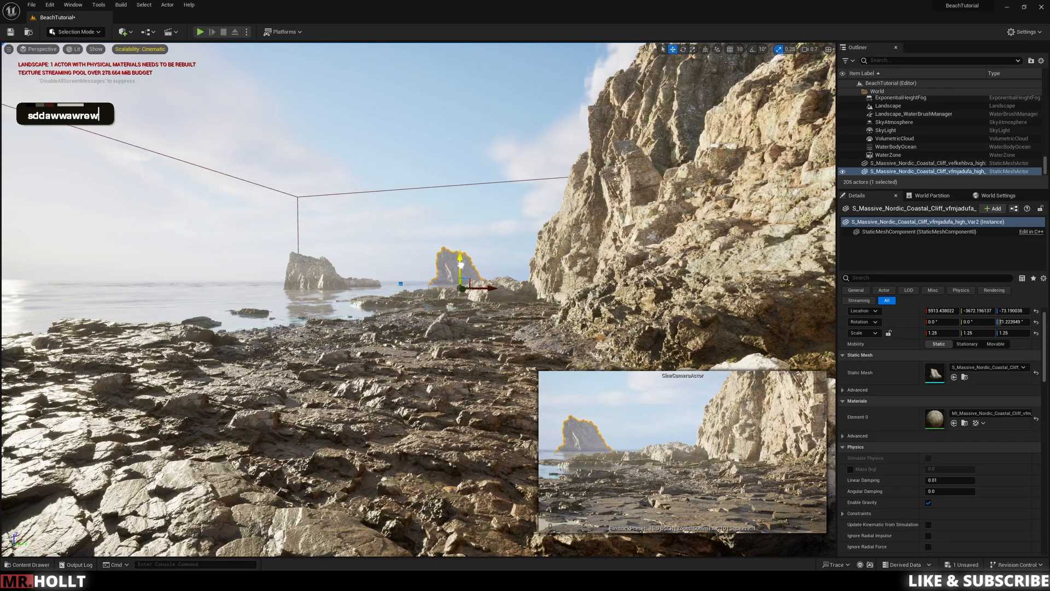
Step: Place the vdssailfa coastal cliff mesh offshore, turned about 57.7°, and sink it until only its upper part rises above the sea
click(465, 219)
right_drag(465, 219, 482, 210)
key(ctrl+space)
drag(609, 384, 249, 313)
key(e)
key(w)
right_drag(306, 262, 287, 262)
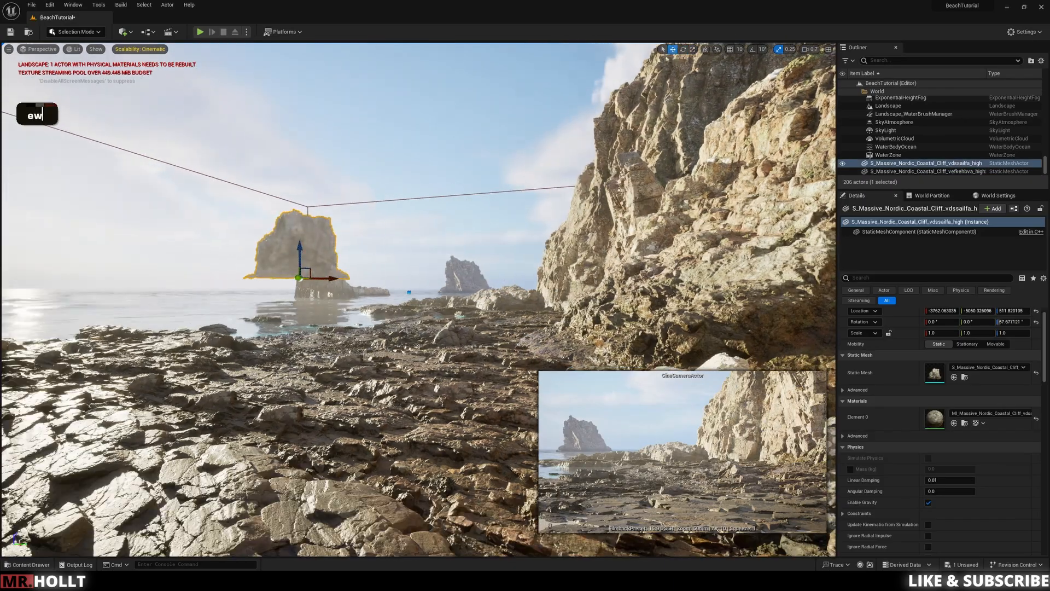
drag(300, 247, 300, 305)
drag(334, 336, 260, 337)
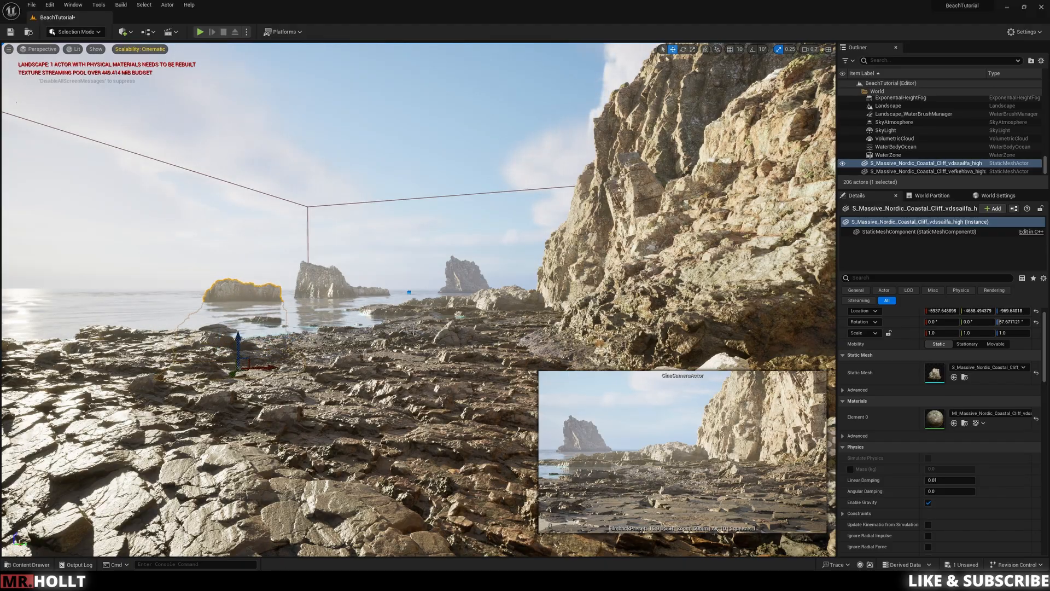
Step: Scale the vfmjadufa sea stack beside the mainland cliff to 1.75
right_drag(414, 330, 407, 317)
click(508, 307)
click(465, 281)
key(r)
drag(471, 297, 483, 286)
click(526, 313)
right_drag(527, 313, 524, 318)
click(466, 289)
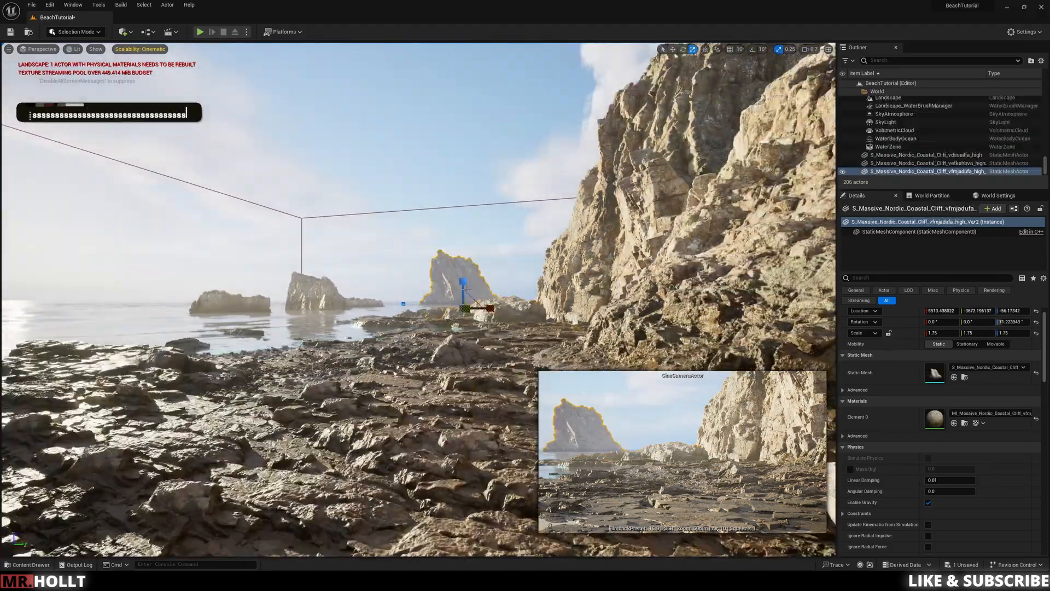
Step: Move the vfmjadufa sea stack much farther out into the ocean and enlarge it to a scale of 4.5
drag(487, 310, 478, 310)
click(514, 281)
key(w)
right_drag(515, 281, 515, 282)
click(450, 278)
drag(475, 305, 582, 276)
key(ctrl+space)
key(ctrl+space)
key(r)
key(w)
right_drag(550, 307, 550, 318)
Step: Rotate the enlarged vfmjadufa sea stack and adjust its position on the horizon
key(e)
drag(542, 252, 542, 257)
key(s)
right_drag(542, 258, 545, 279)
key(a)
drag(494, 229, 491, 148)
key(s)
key(q)
mouse_move(490, 147)
right_down()
mouse_move(490, 130)
mouse_move(489, 143)
right_up()
key(w)
key(e)
drag(509, 266, 508, 270)
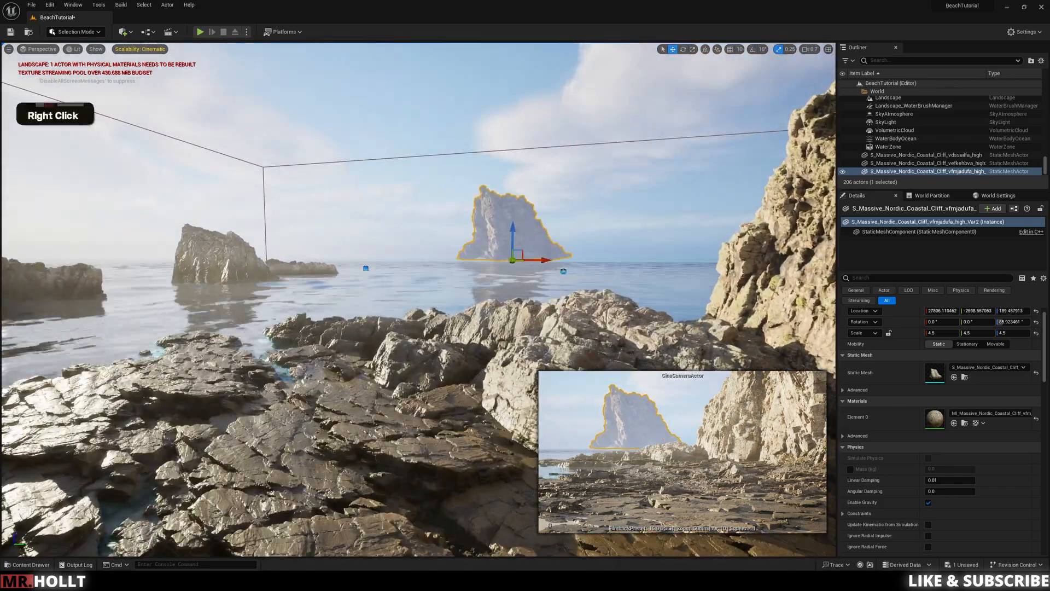
Step: Bring the large vfmjadufa sea stack nearer, to about 14231, -1731, -124, and adjust its rotation
right_drag(510, 262, 511, 272)
key(e)
drag(511, 272, 517, 260)
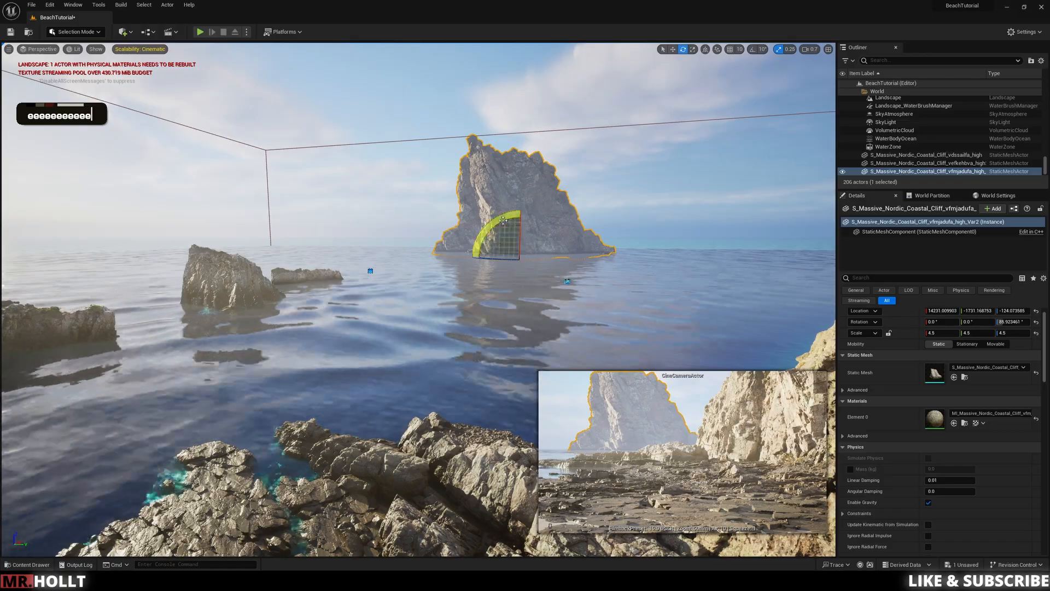
drag(510, 214, 518, 217)
key(Escape)
Step: Try the ve3hahfcb coastal cliff variants Var3 and Var1 near the large sea stack, and delete both
key(s)
key(q)
right_drag(518, 217, 515, 202)
click(357, 304)
key(w)
key(e)
right_drag(357, 303, 356, 372)
scroll(355, 328, up, 3)
key(w)
alt+drag(401, 300, 513, 207)
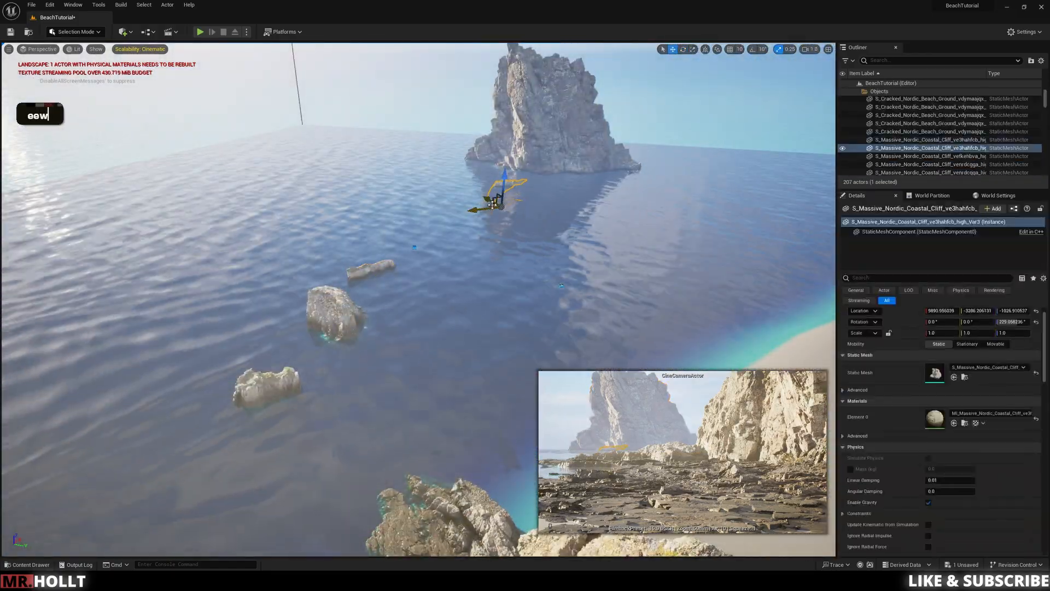
key(Delete)
key(ctrl+space)
drag(307, 465, 453, 189)
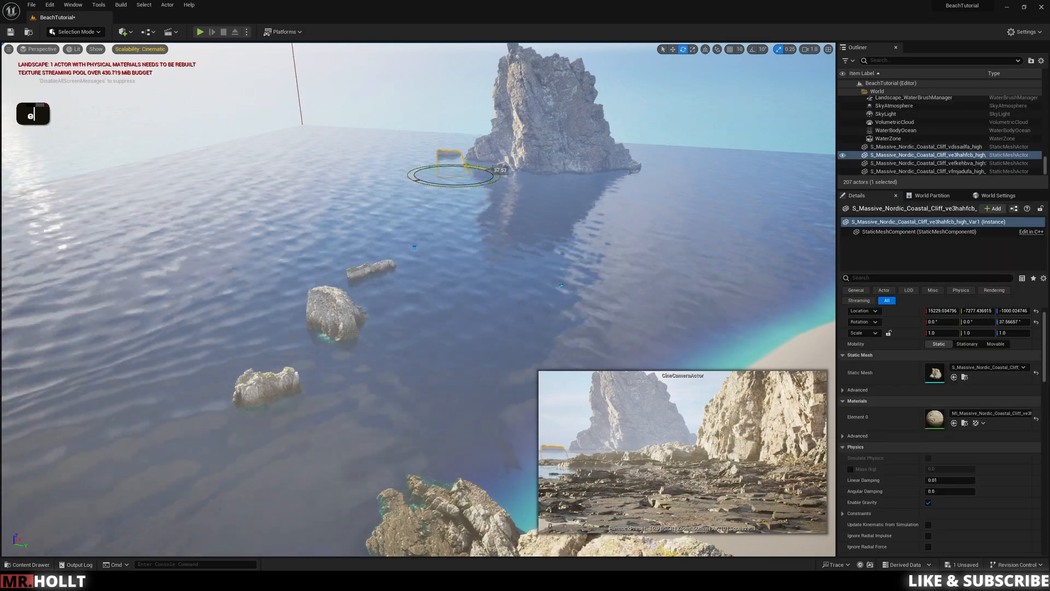
key(Delete)
Step: Place another vefkehbva coastal cliff mesh in the water near the large sea stack and lower it
key(ctrl+space)
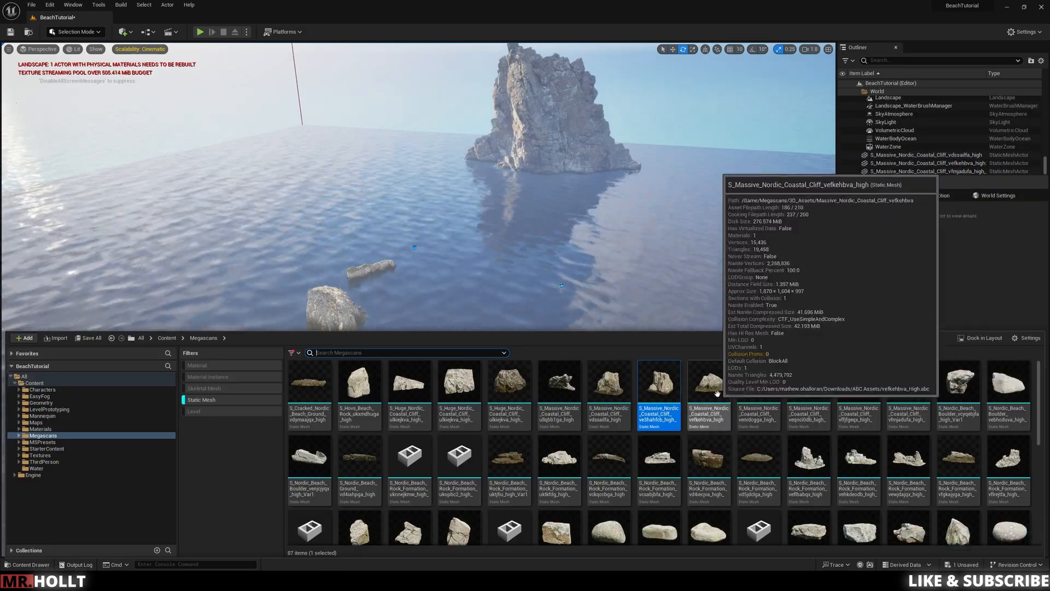
drag(721, 392, 407, 175)
key(w)
Step: Turn the new vefkehbva rock to about 75.6° and scale it to 2.0
key(w)
right_drag(460, 230, 460, 295)
key(e)
drag(558, 334, 514, 345)
key(r)
drag(511, 345, 526, 329)
Step: Rotate the new vefkehbva rock further and sink it deeper into the water beside the large sea stack
key(w)
mouse_move(470, 307)
right_down()
mouse_move(465, 274)
mouse_move(462, 302)
right_up()
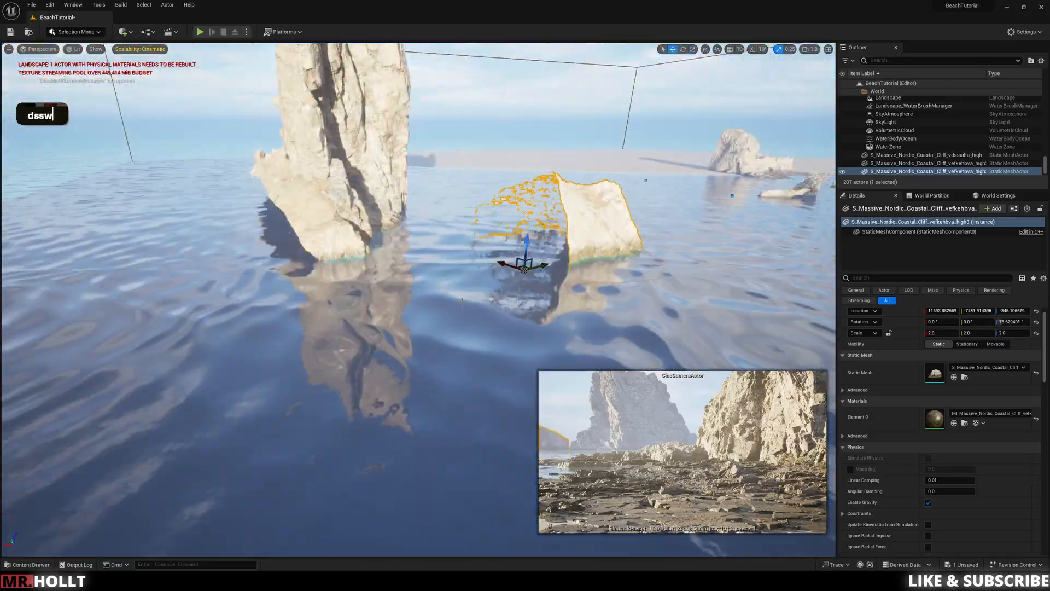
key(e)
drag(520, 307, 547, 307)
key(w)
drag(528, 241, 546, 276)
click(465, 328)
right_drag(465, 328, 449, 296)
click(626, 143)
right_drag(625, 144, 613, 191)
Step: Examine the offshore rocks from the beach, selecting the low vdssailfa coastal cliff mesh in the water
right_drag(419, 299, 432, 267)
key(d)
key(q)
key(e)
key(s)
scroll(408, 267, down, 2)
key(q)
key(q)
key(e)
key(a)
key(a)
key(a)
key(d)
key(d)
click(144, 301)
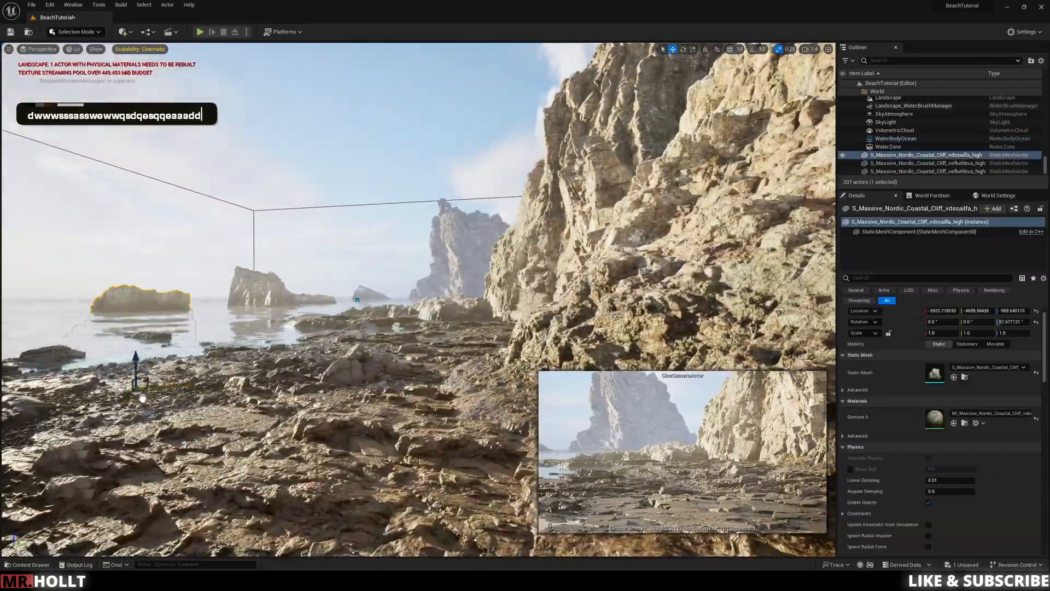
drag(73, 369, 72, 372)
click(328, 137)
Step: Select the landscape among the shore rocks and open its Rocky Sand landscape material instance for editing
key(s)
key(a)
right_drag(329, 136, 404, 248)
key(e)
key(s)
key(a)
key(w)
key(e)
key(a)
key(w)
right_drag(338, 347, 338, 347)
click(338, 348)
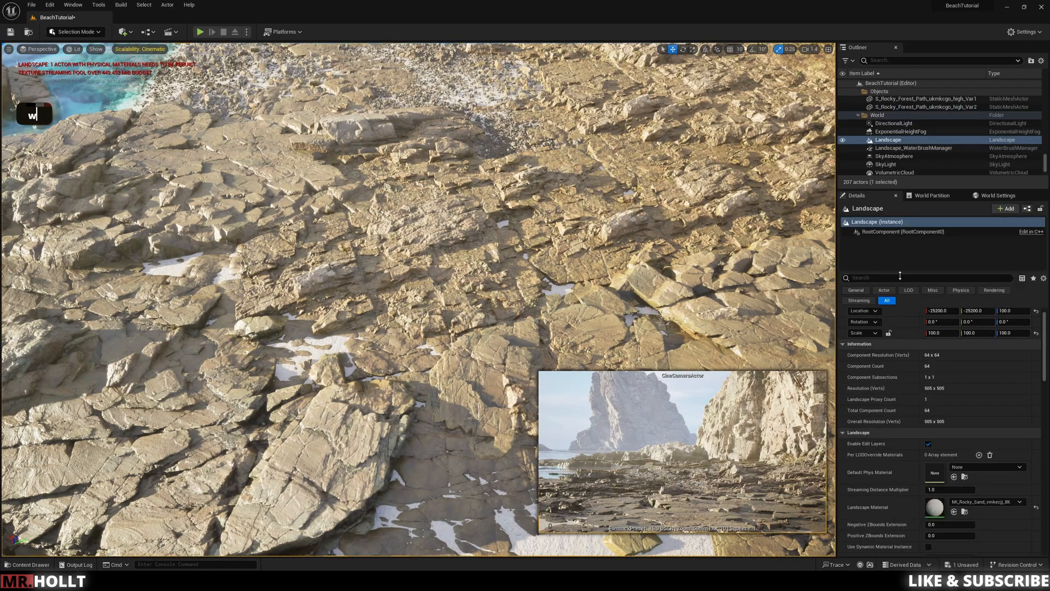
double_click(935, 507)
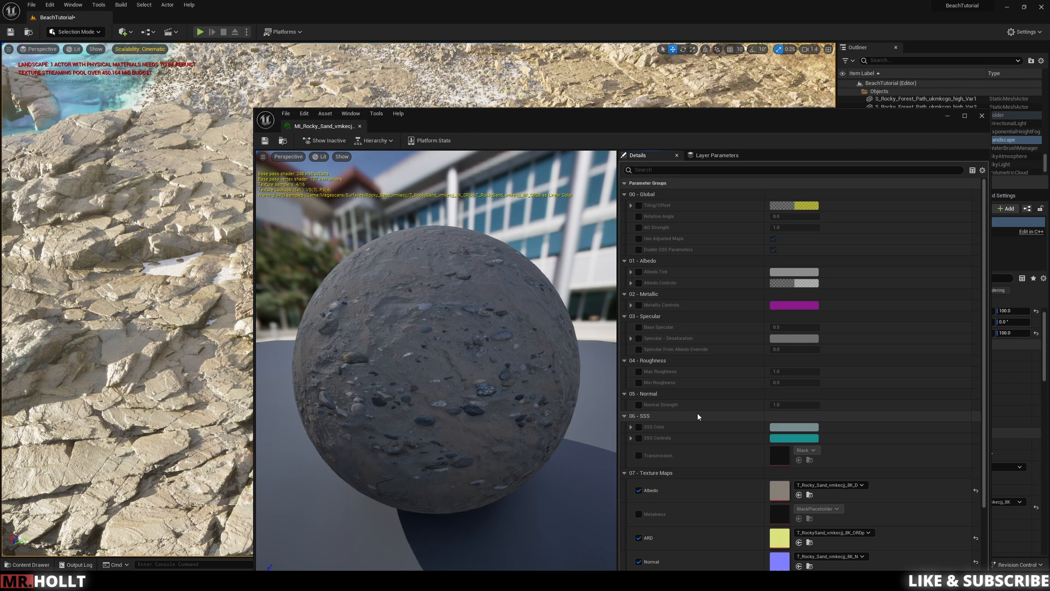
Step: Enable the Base Specular, Max Roughness and Min Roughness overrides in the sand material and set Max Roughness to 0
key(ctrl+z)
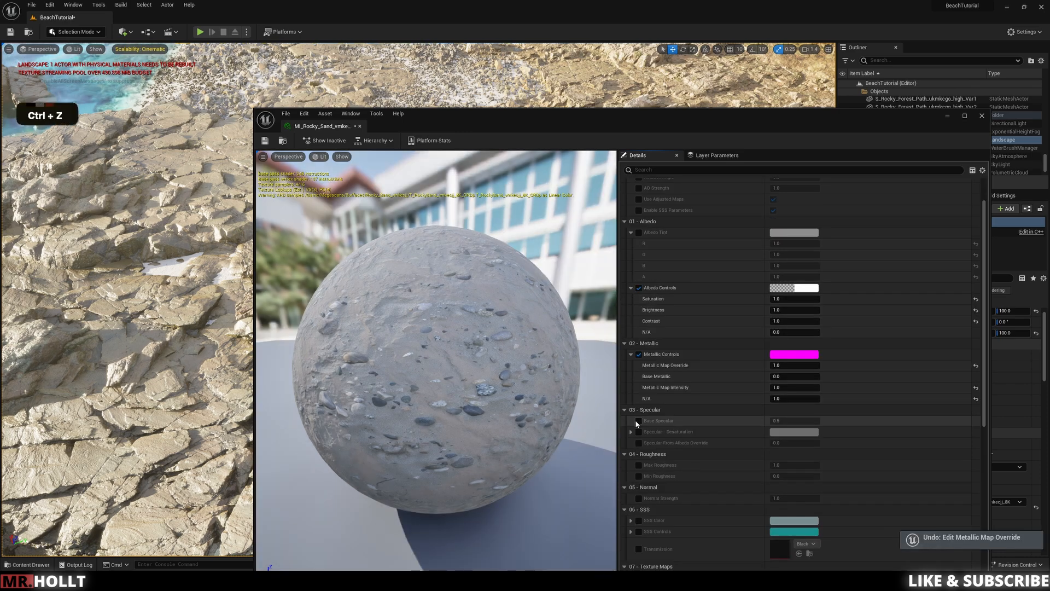
click(639, 421)
click(639, 465)
click(639, 476)
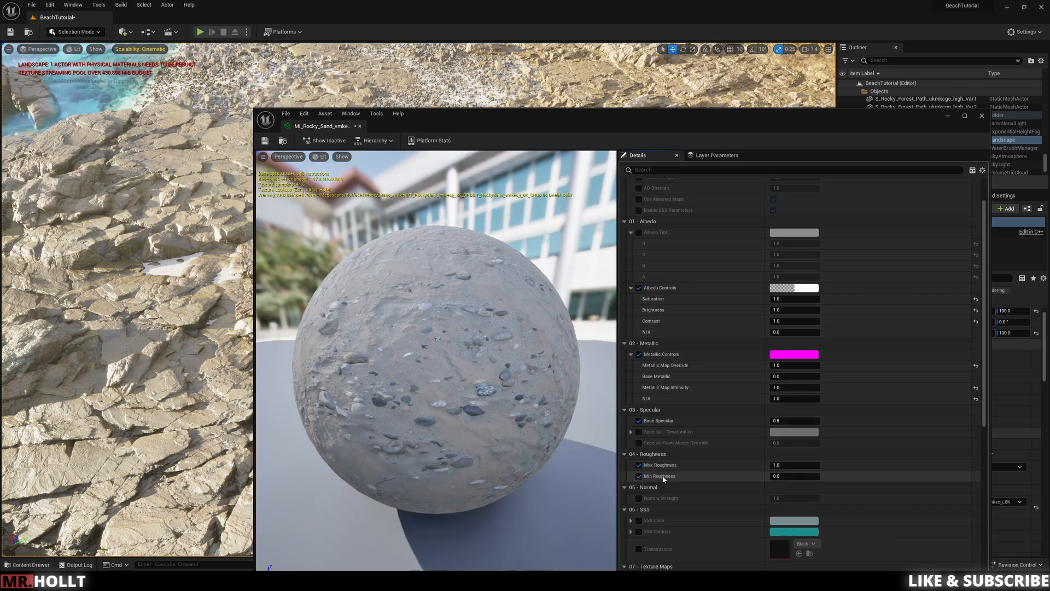
click(787, 467)
text(0)
key(Return)
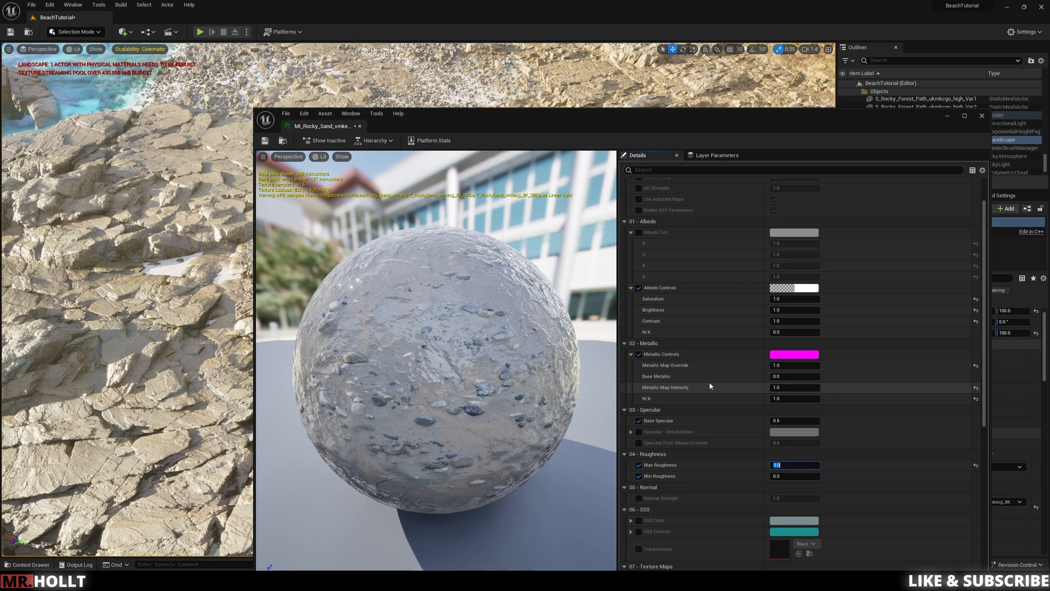
Step: Enable the sand material's SSS Color override, try a darker shade, and undo the colour change
scroll(711, 381, down, 1)
scroll(710, 382, up, 3)
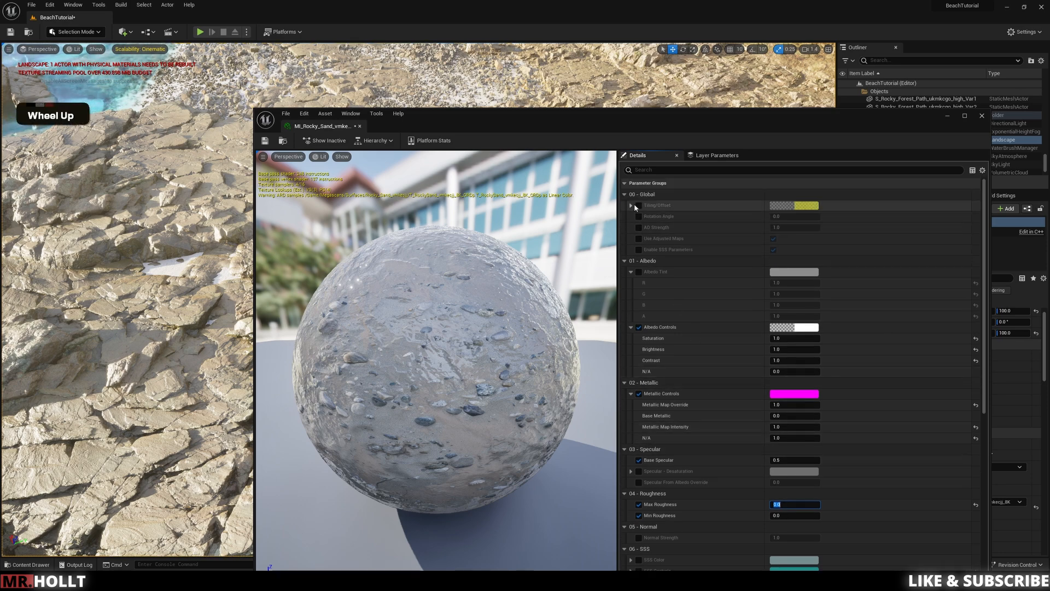
scroll(680, 354, down, 5)
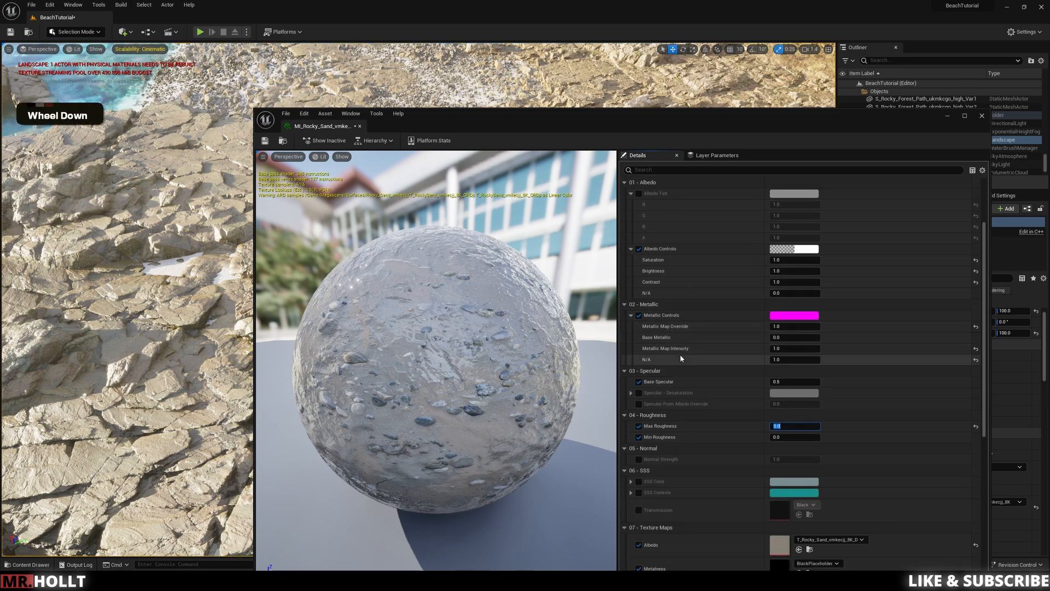
click(641, 419)
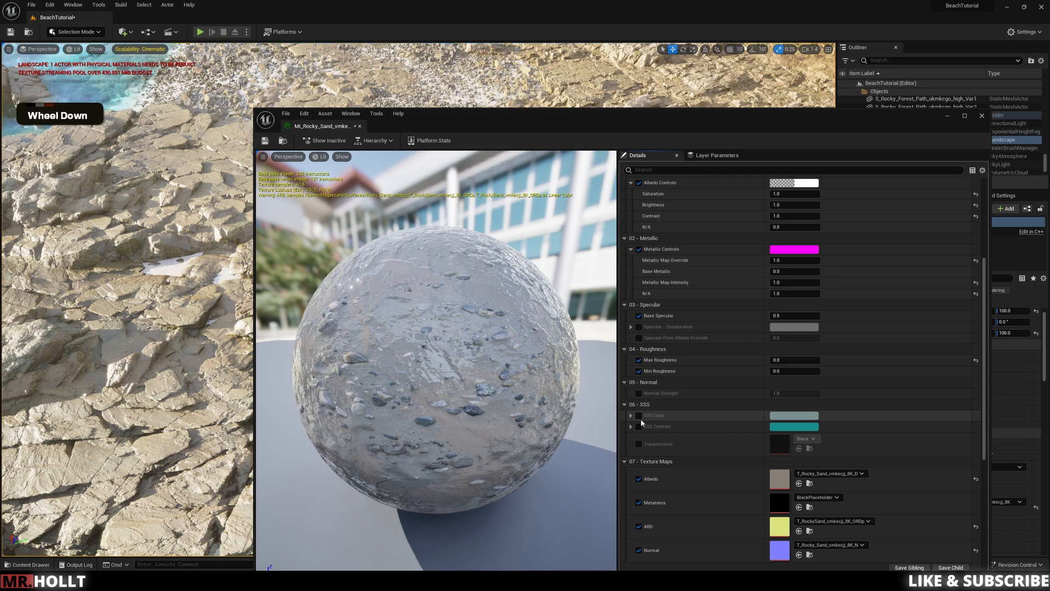
click(639, 415)
click(794, 416)
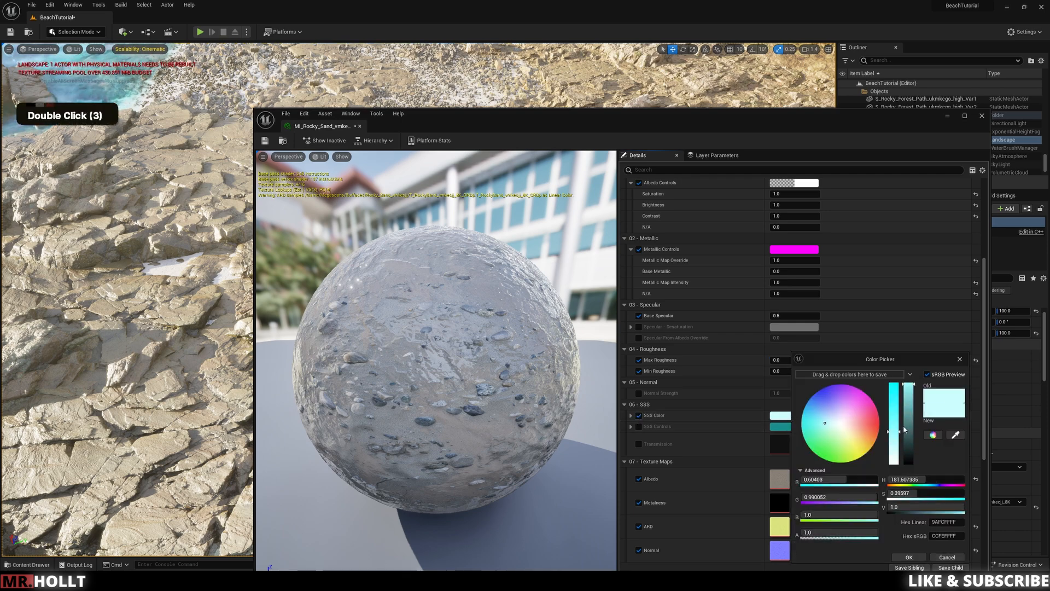
drag(911, 397, 909, 448)
click(909, 557)
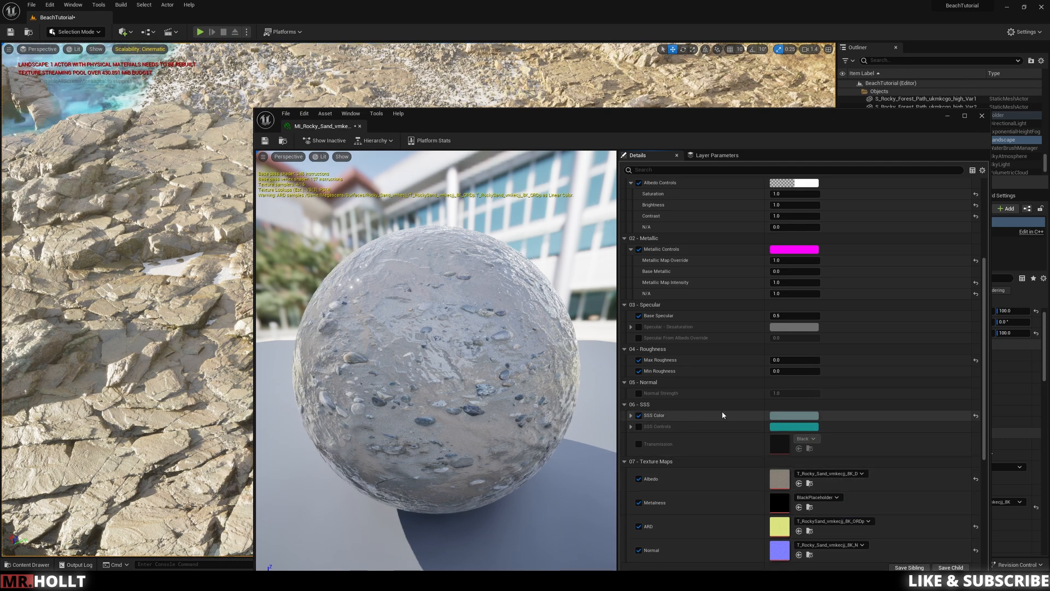
key(ctrl+z)
key(ctrl+z)
Step: Open the sand material's albedo texture and darken it, trying Brightness 0.5 and settling on 0.1
scroll(755, 388, down, 2)
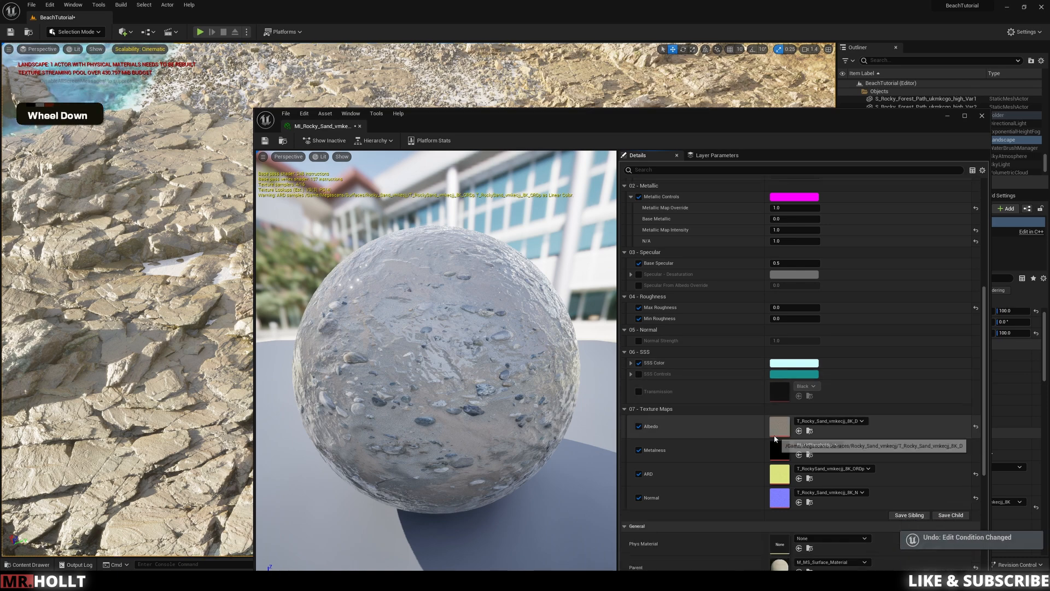
double_click(779, 374)
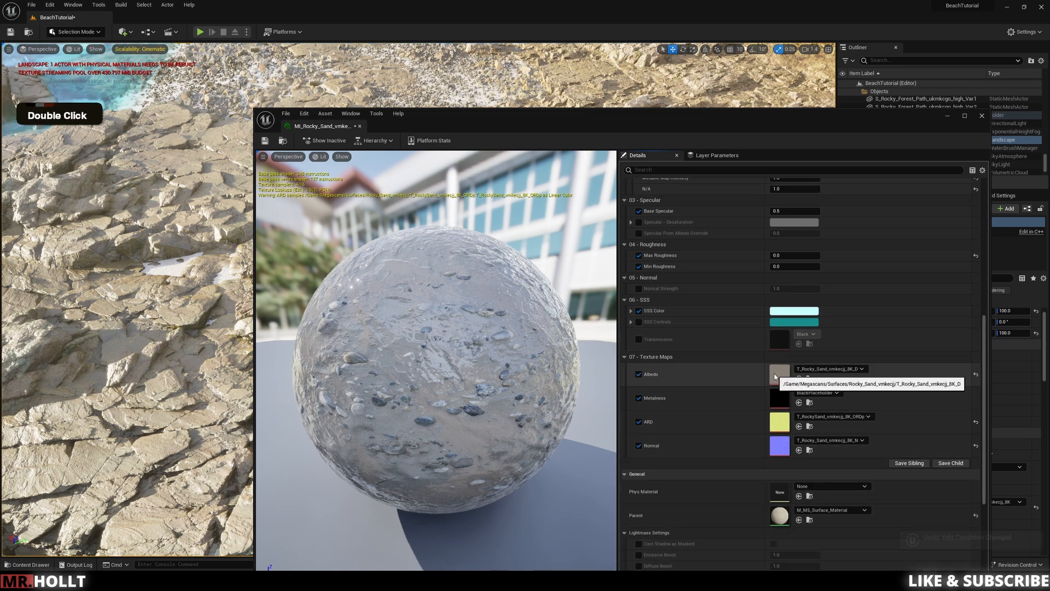
scroll(855, 455, down, 2)
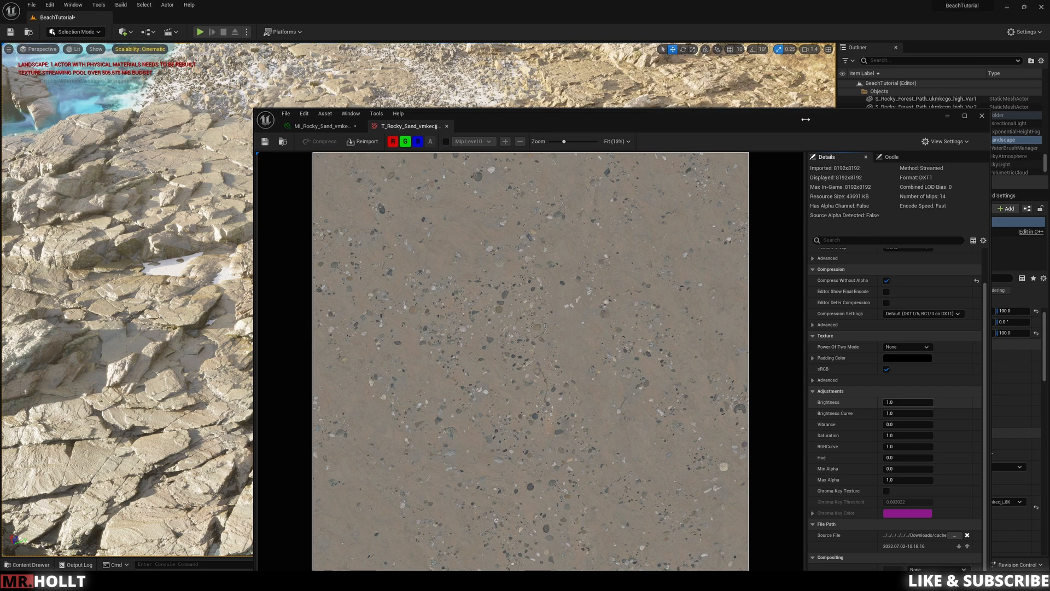
drag(889, 403, 890, 405)
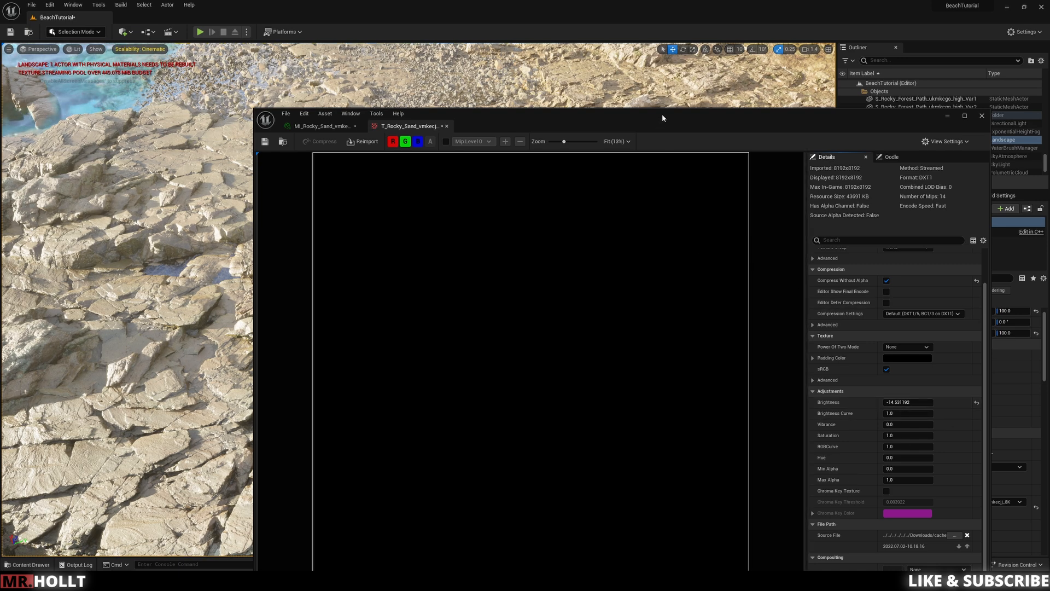
drag(662, 114, 589, 76)
click(826, 365)
text(.5)
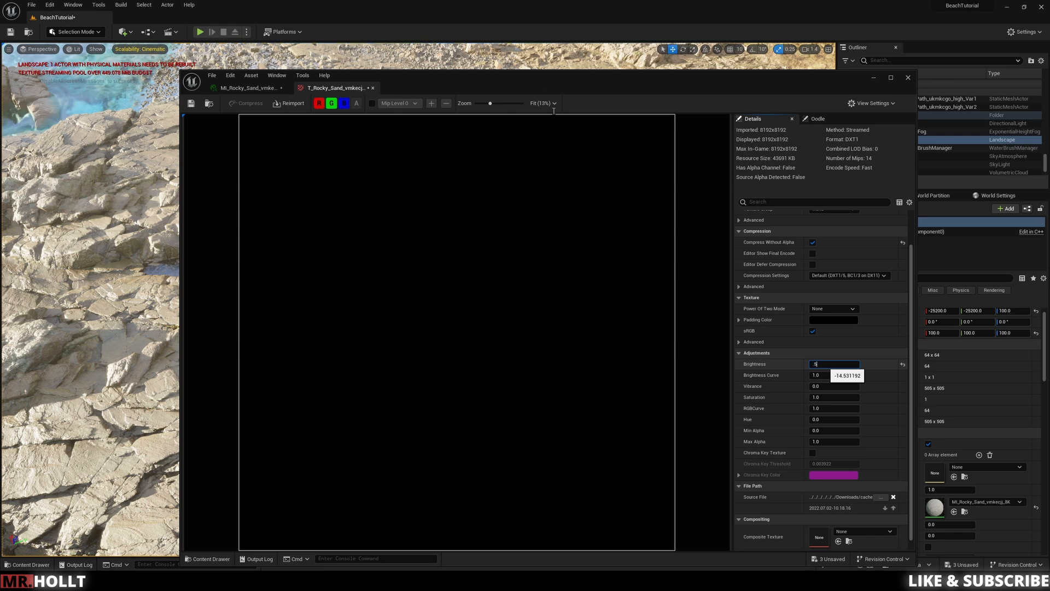
drag(539, 85, 554, 65)
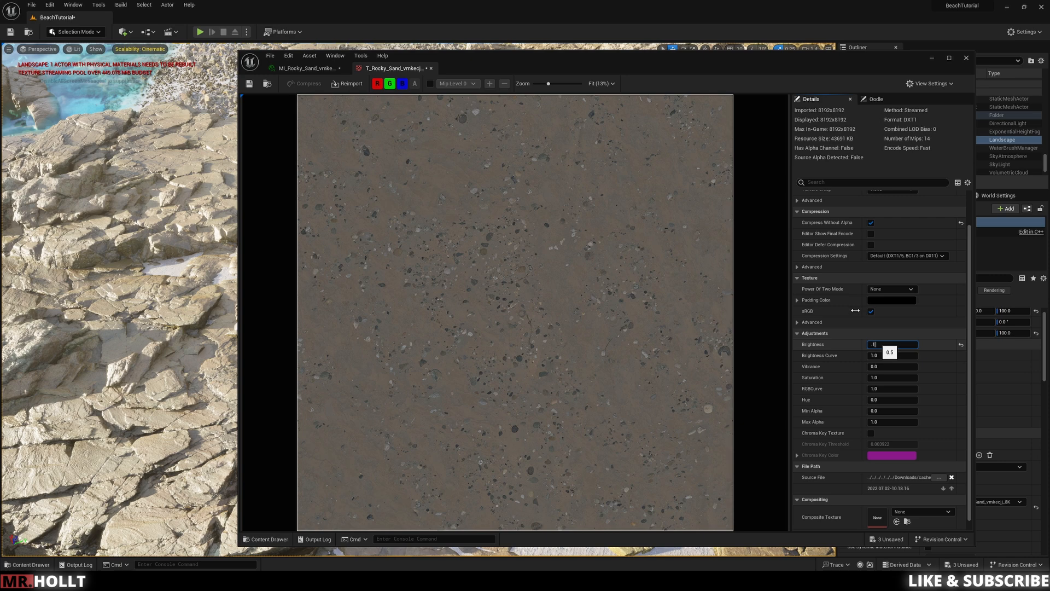
key(Return)
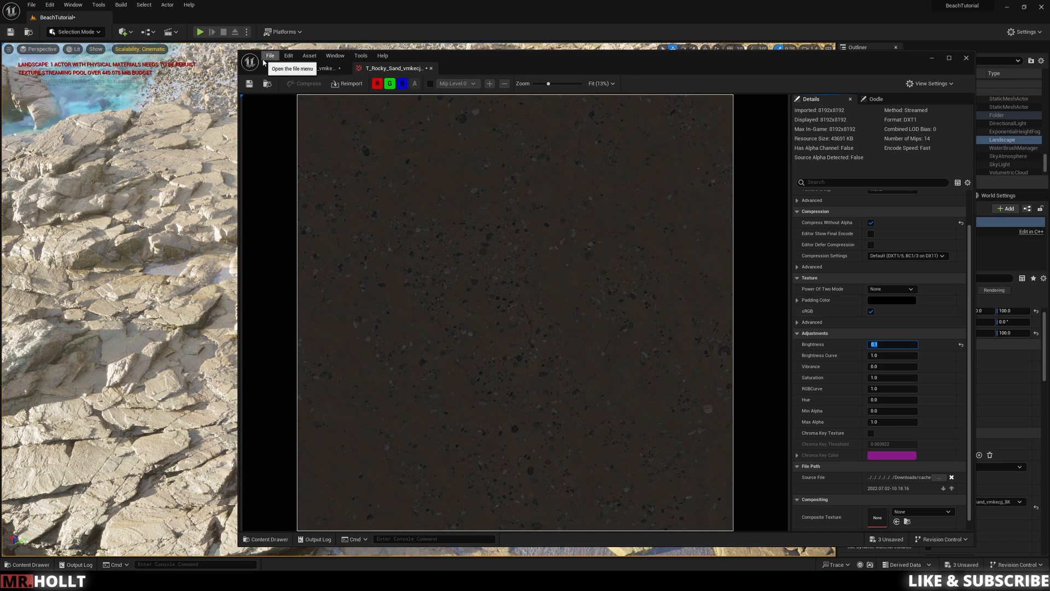
Step: Return to the sand material instance and examine the darkened sand between the pebbles up close in the level
click(327, 69)
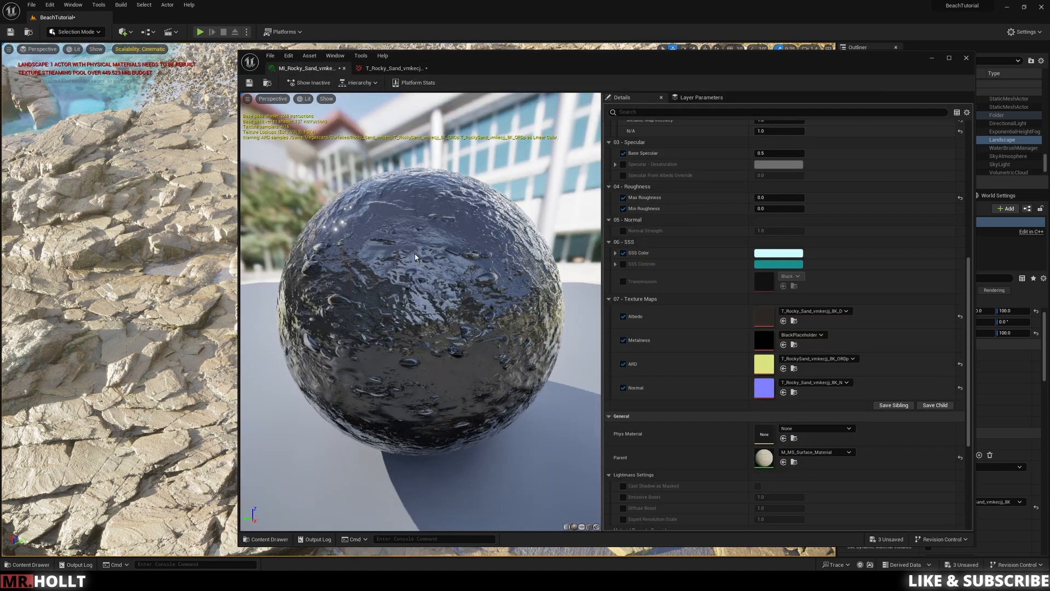
right_drag(216, 278, 215, 278)
key(w)
key(w)
key(s)
key(d)
key(w)
key(e)
key(w)
key(w)
key(e)
key(a)
key(a)
key(w)
key(a)
key(w)
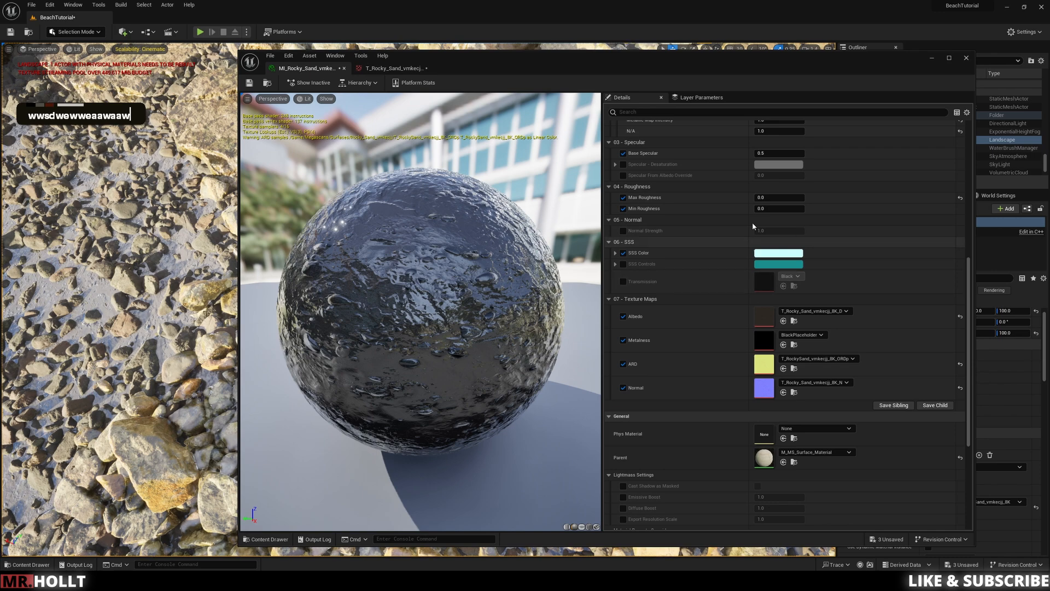
Step: Set the sand material's Max Roughness to 0.5, save the material instance and close its editor
scroll(791, 202, up, 4)
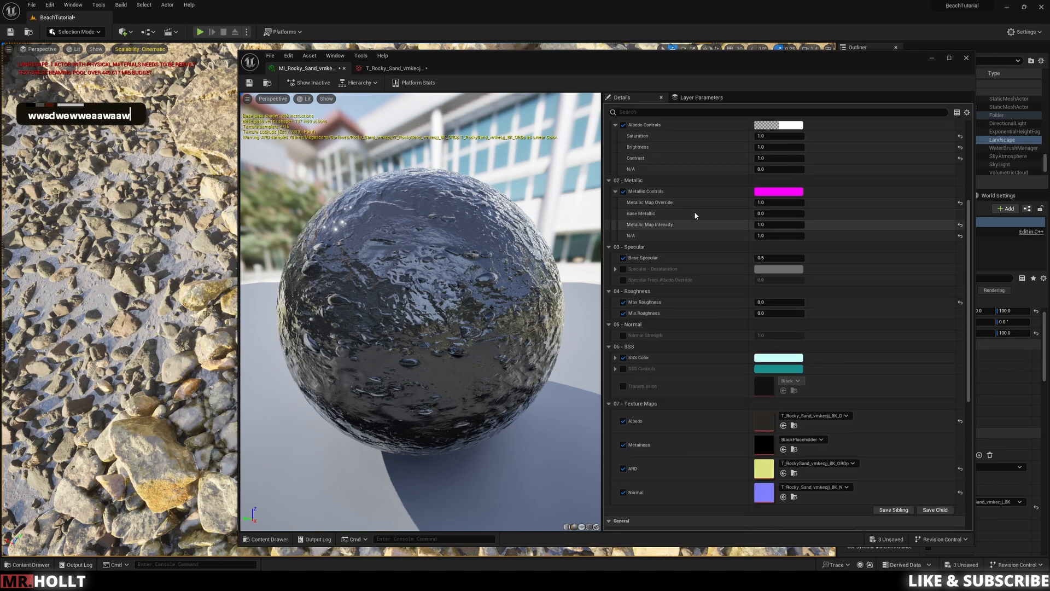
scroll(733, 219, up, 2)
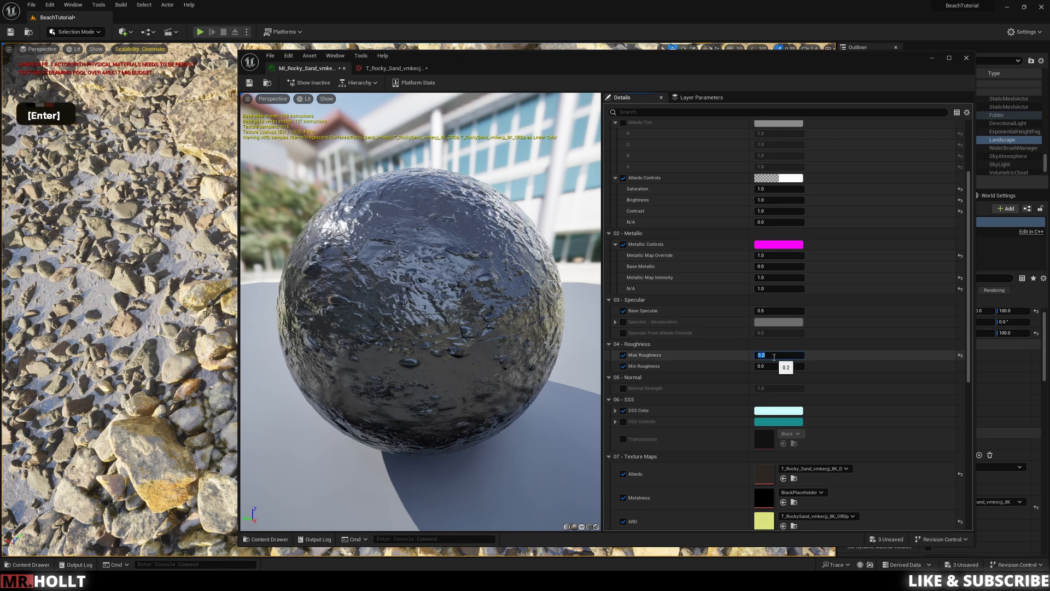
key(BackSpace)
text(5)
key(Return)
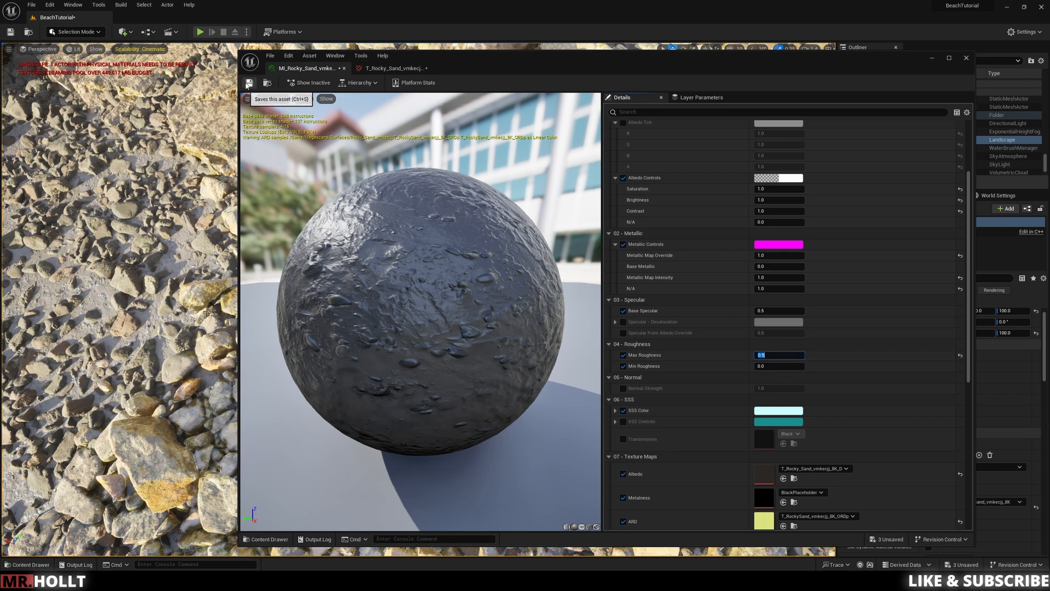
click(249, 83)
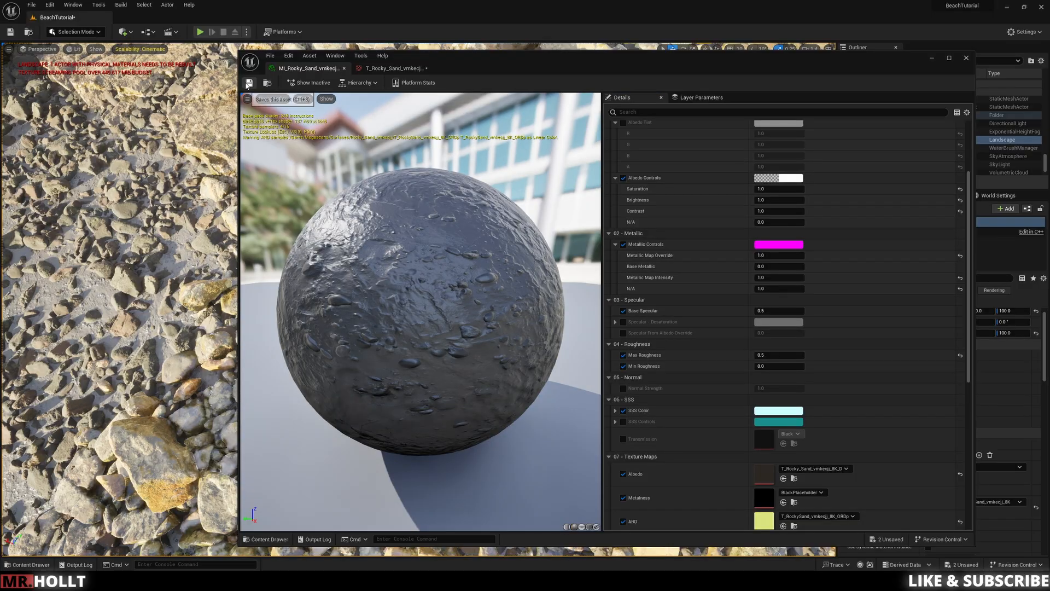
click(966, 58)
Step: View the shoreline, cliff and sea stacks from the beach in Unlit mode
right_drag(416, 273, 437, 295)
key(s)
key(d)
key(d)
key(w)
key(q)
key(d)
key(w)
key(w)
key(e)
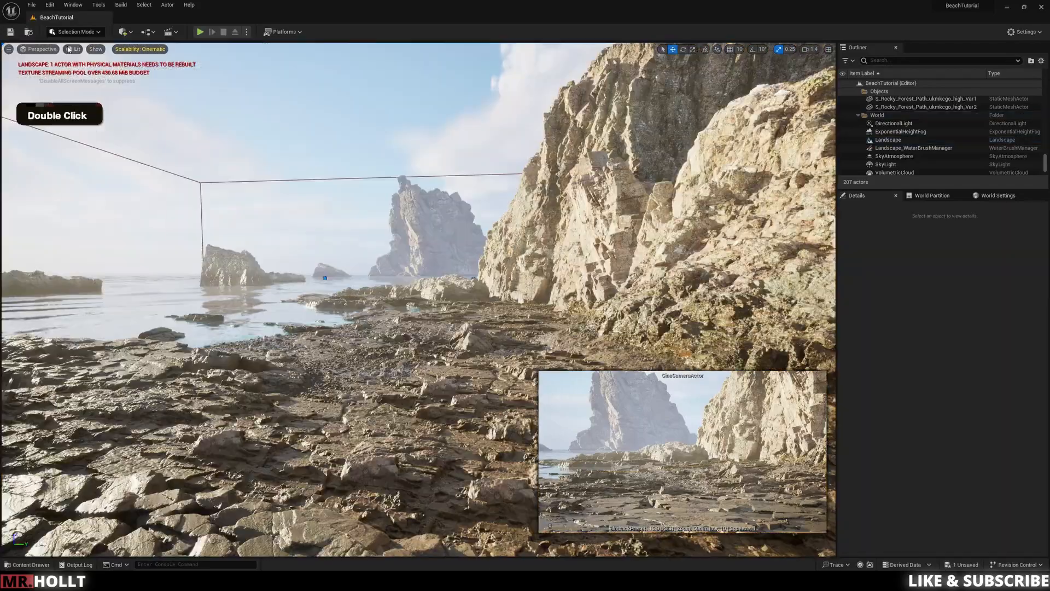
click(69, 49)
click(90, 76)
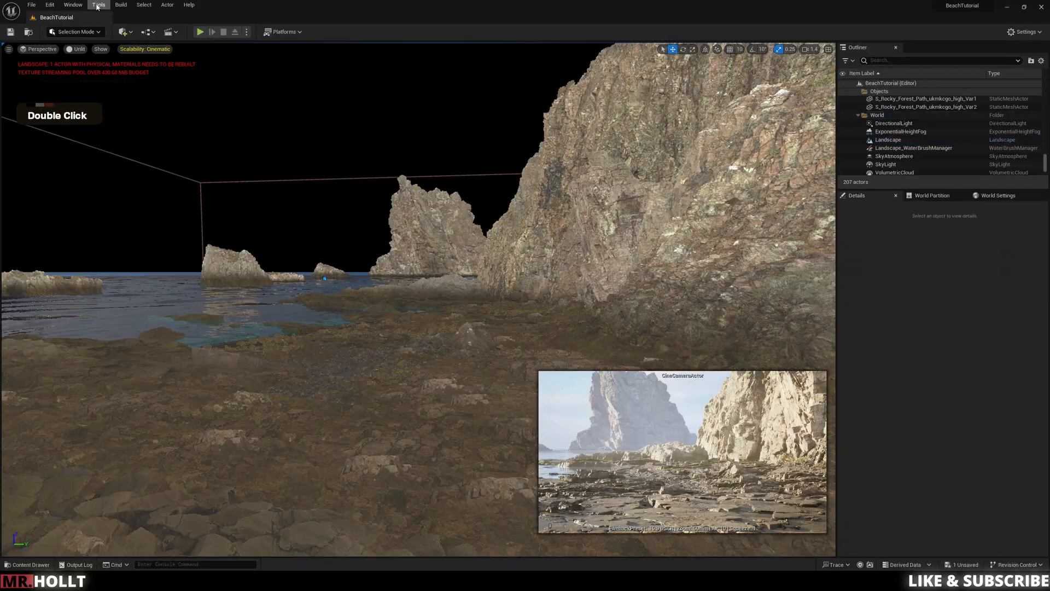
Step: Open Quixel Bridge and review the downloaded coastal plants, including Seaweed, Bushy Starwort and Sea Wheatgrass
click(73, 4)
click(106, 236)
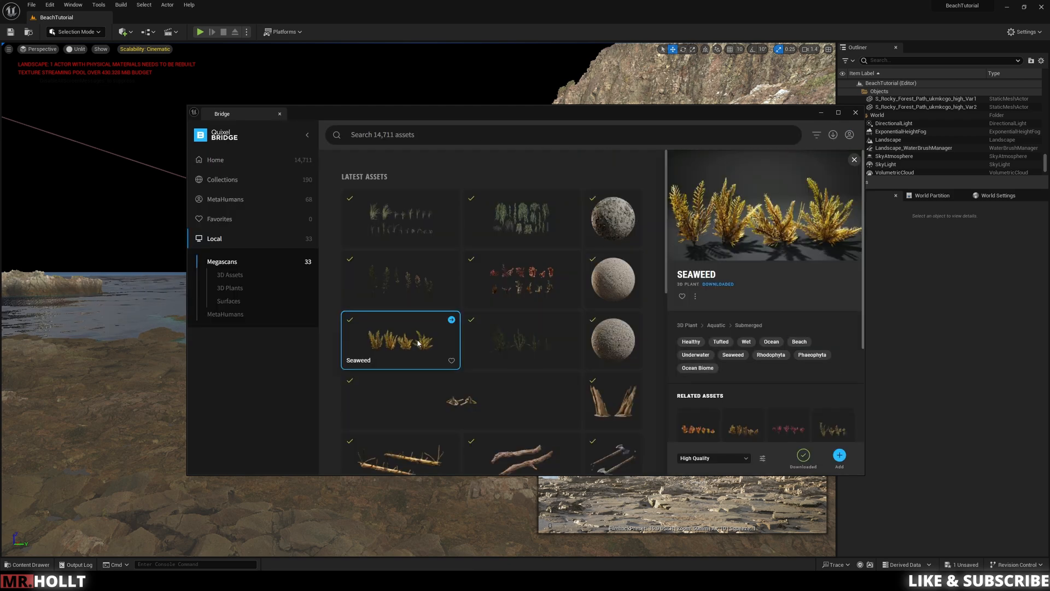
click(423, 283)
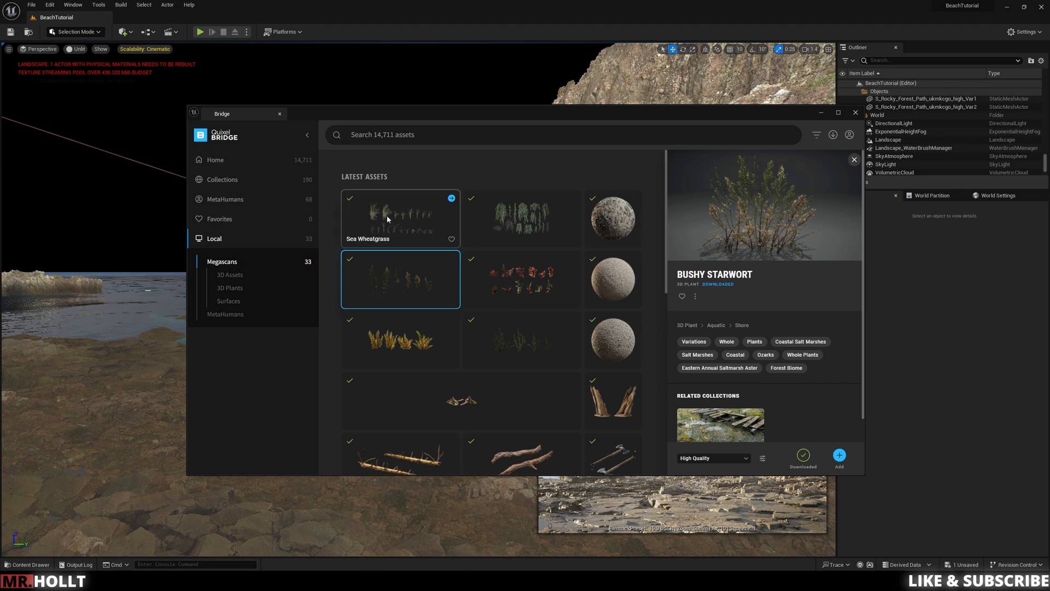
shift+click(427, 214)
shift+click(521, 218)
shift+click(521, 280)
shift+click(507, 346)
shift+click(403, 346)
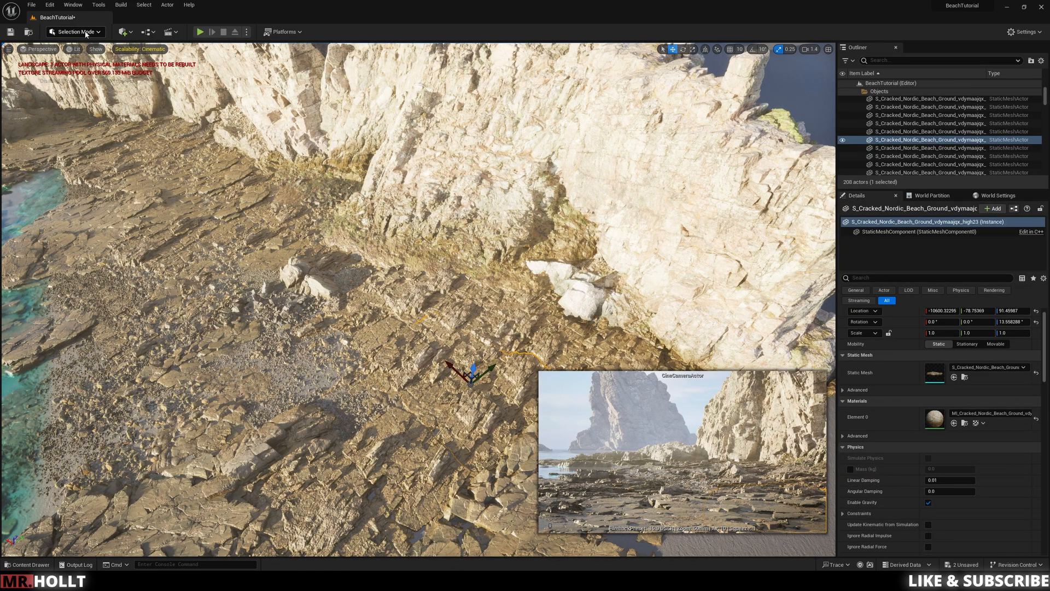
Step: Switch the editor to Foliage mode and look through the available foliage types
click(86, 33)
click(75, 62)
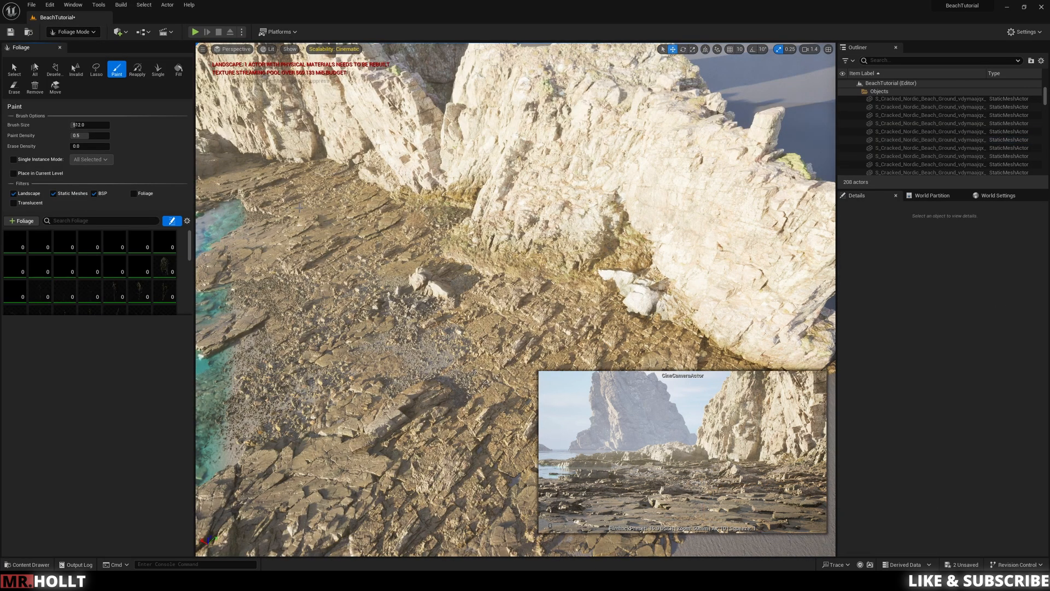
scroll(109, 266, down, 5)
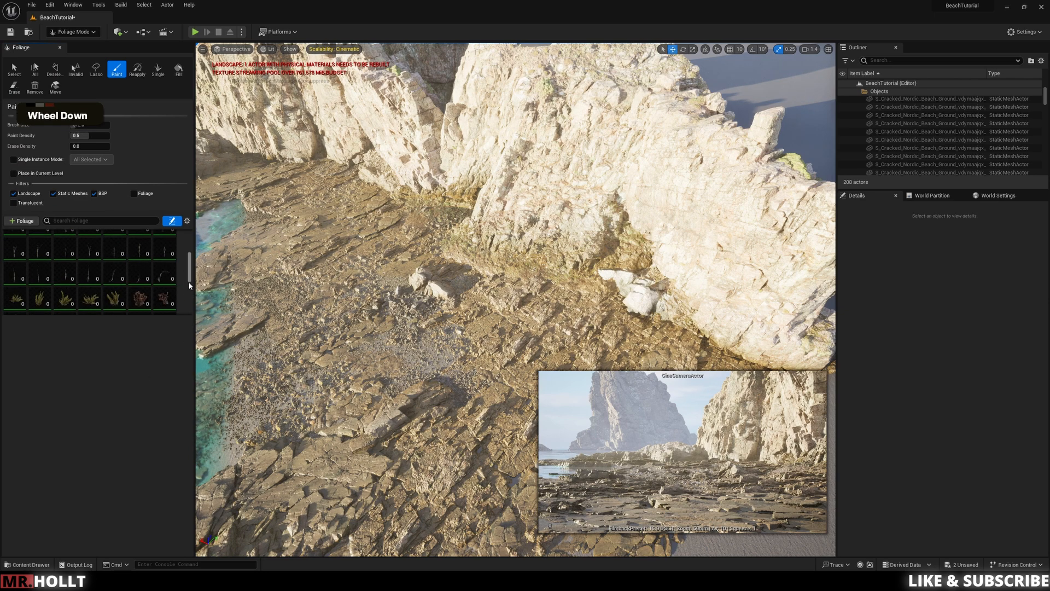
scroll(91, 311, down, 2)
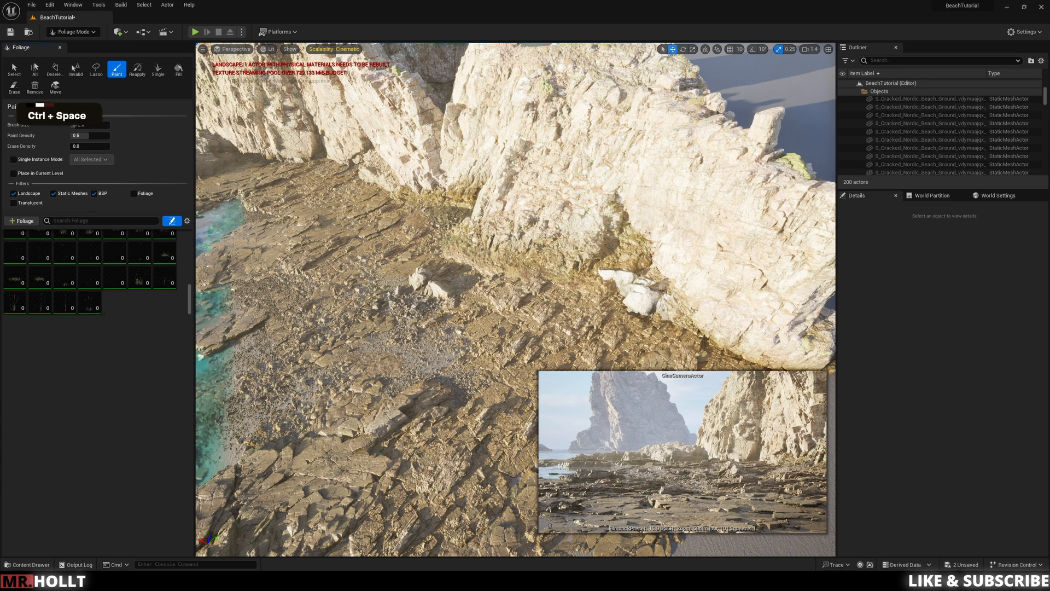
Step: Select all static meshes in the Megascans content folder and enable Nanite on them
key(ctrl+space)
scroll(323, 405, up, 5)
scroll(323, 405, up, 4)
scroll(691, 434, down, 2)
scroll(711, 465, down, 10)
shift+click(714, 494)
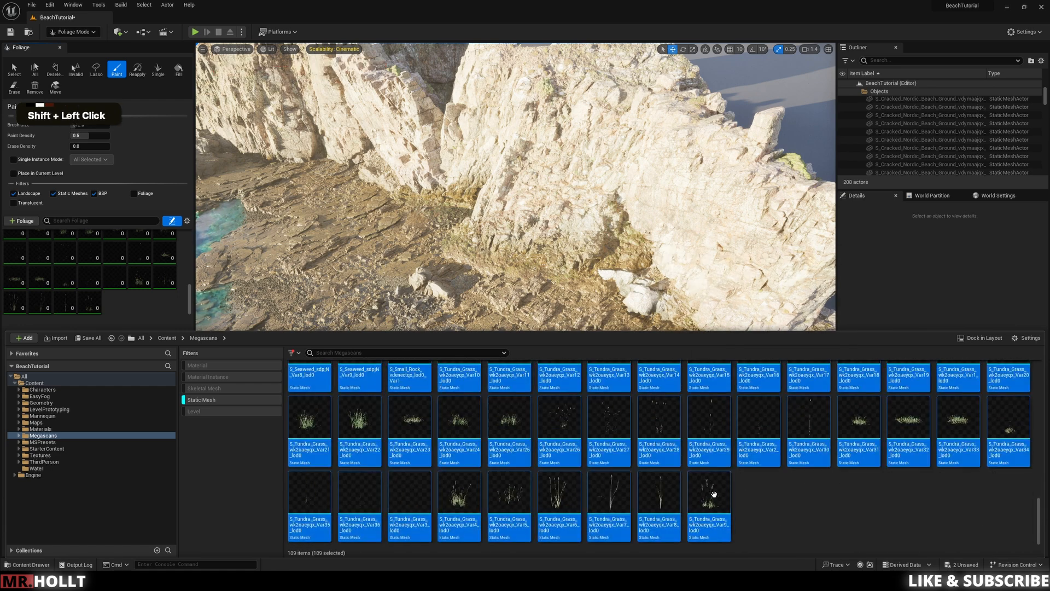
right_click(703, 495)
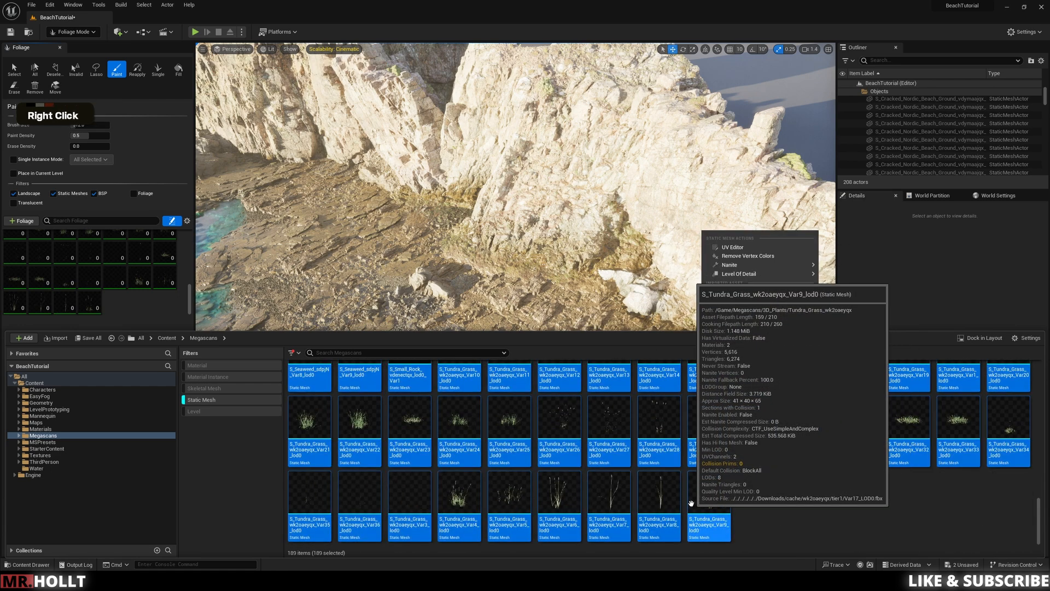
mouse_move(737, 265)
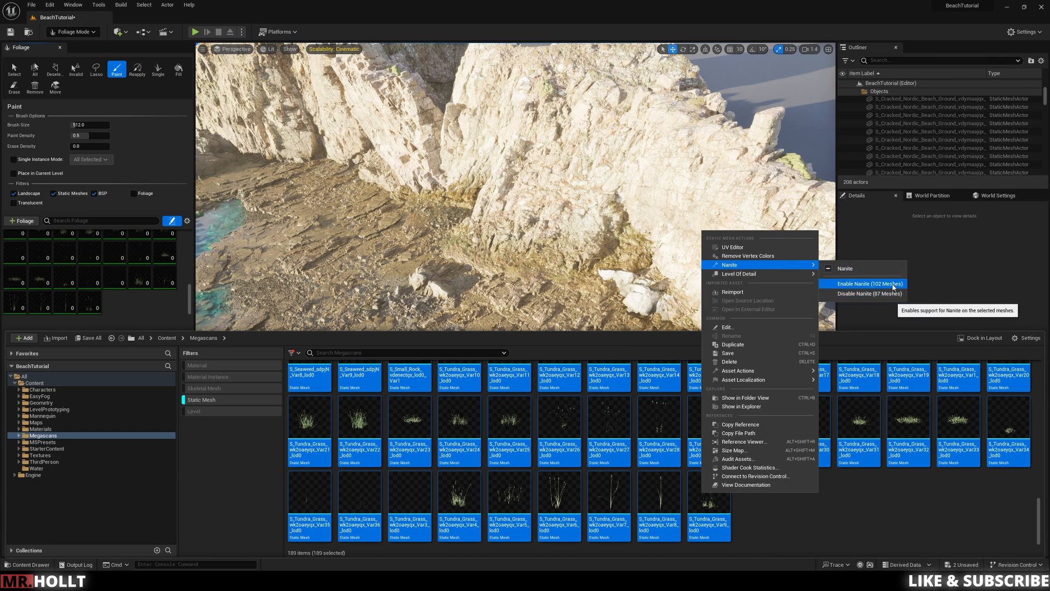
click(852, 284)
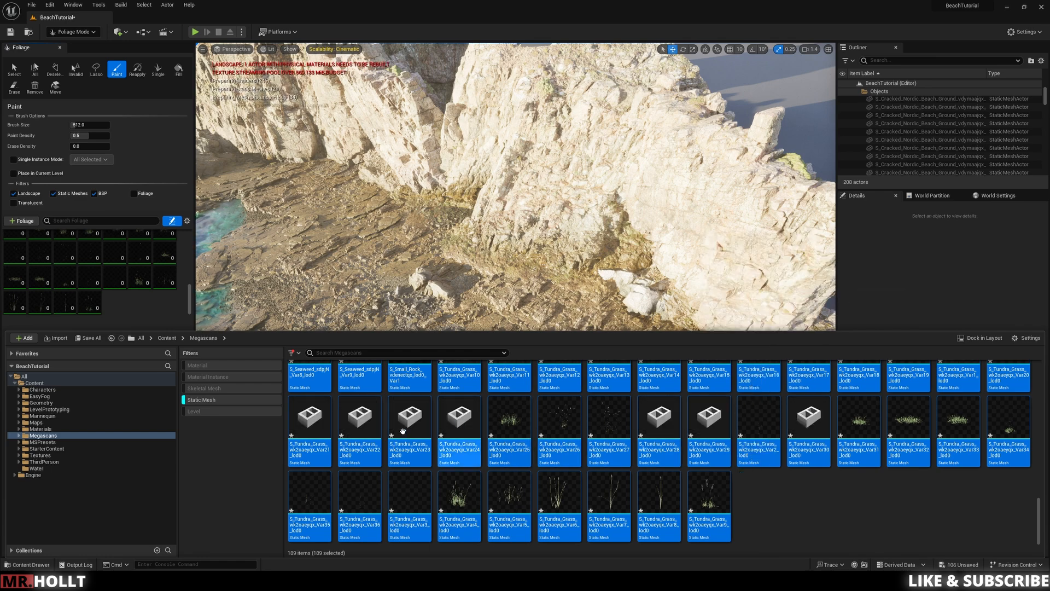
Step: Remove all existing foliage types from the foliage palette
key(ctrl+space)
key(ctrl+space)
key(ctrl+space)
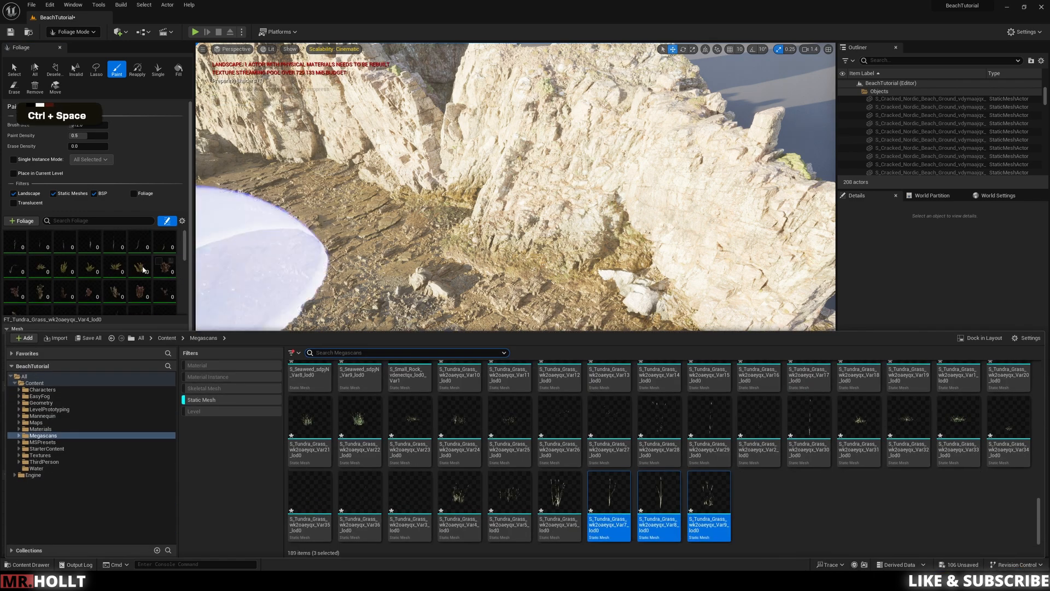
key(ctrl+a)
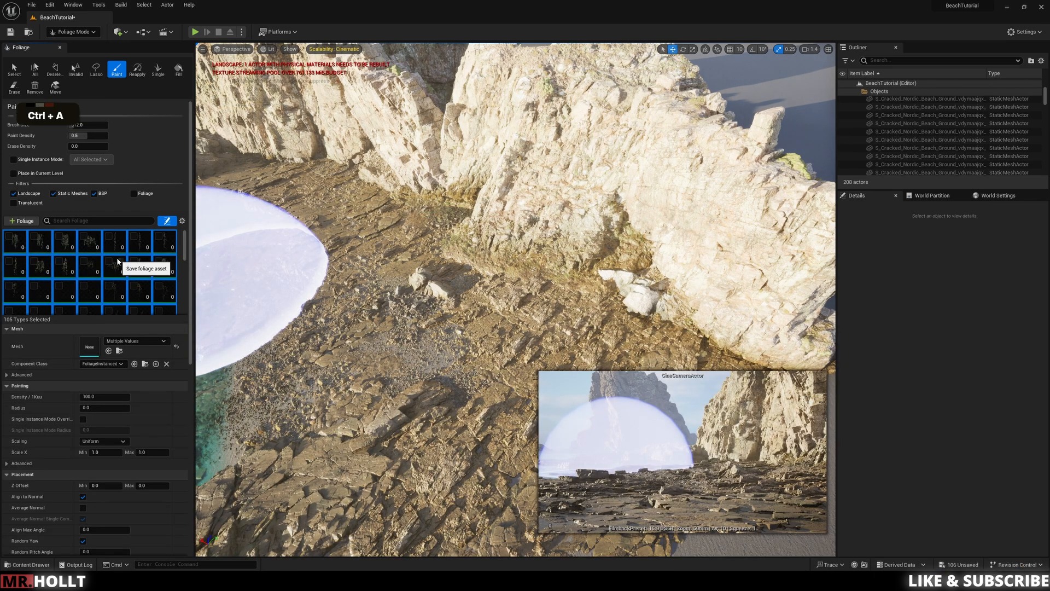
key(Delete)
Step: Add the Tundra Grass meshes Var21 through Var24 from the Megascans folder to the foliage palette
key(ctrl+space)
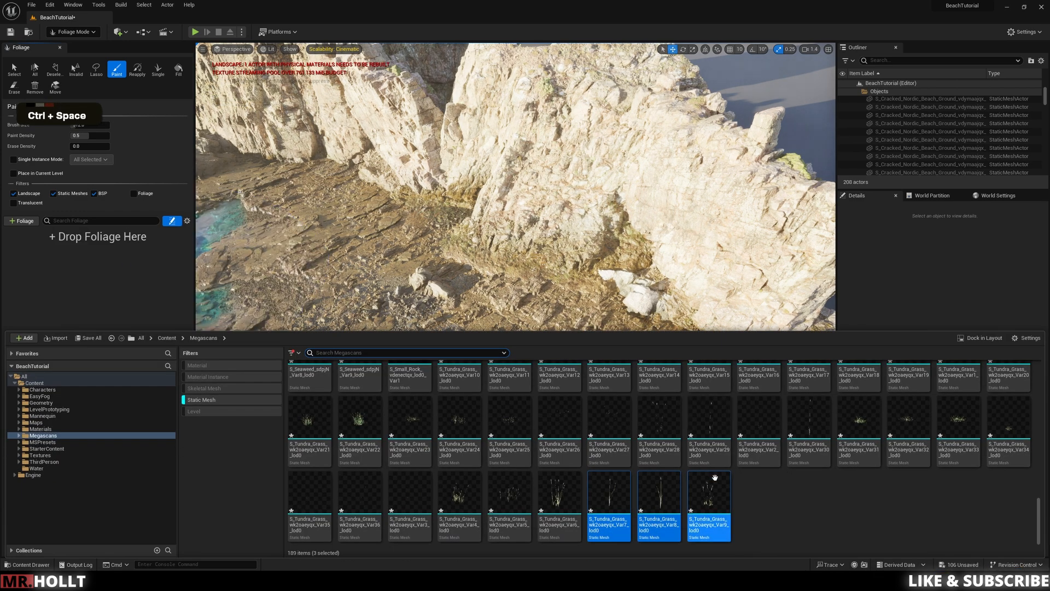
click(411, 427)
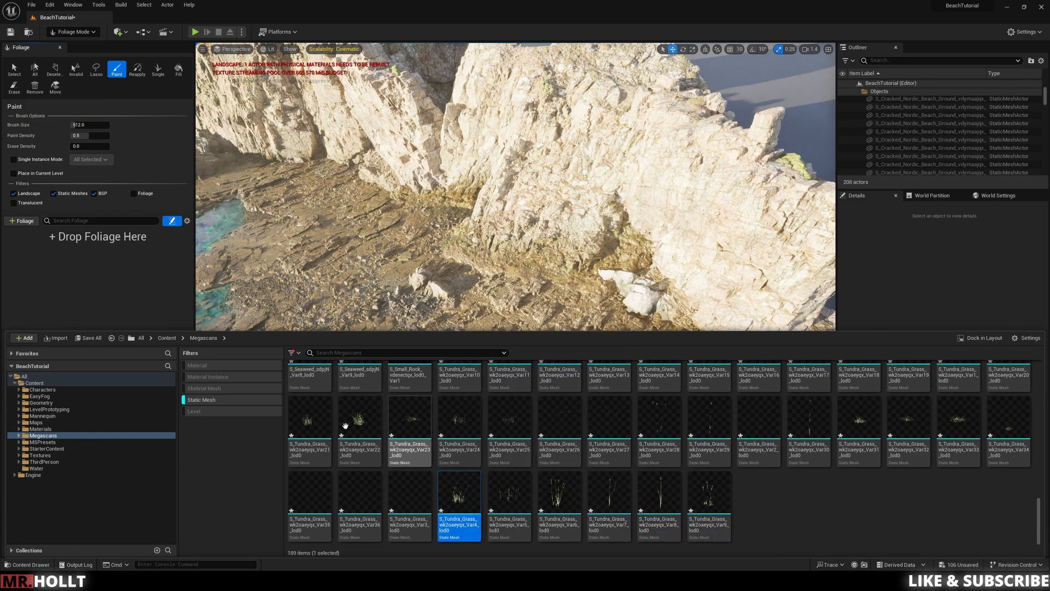
click(309, 427)
shift+click(467, 424)
drag(468, 423, 127, 274)
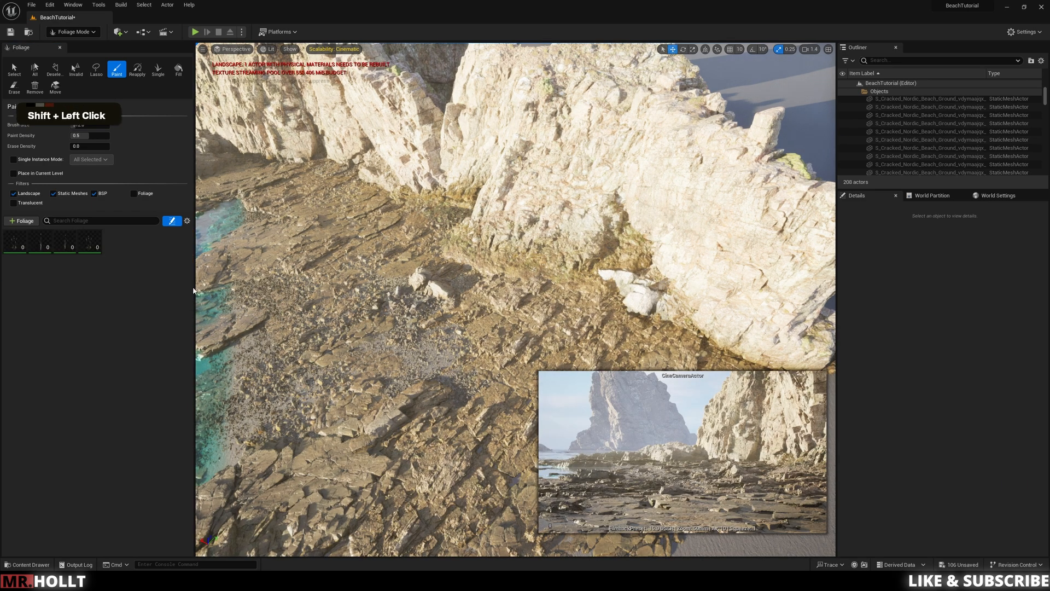
Step: Add the Tundra Grass meshes Var6 through Var9 and Var31 through Var34 to the foliage palette
key(ctrl+space)
click(716, 501)
shift+click(559, 495)
drag(559, 495, 109, 250)
scroll(872, 483, down, 1)
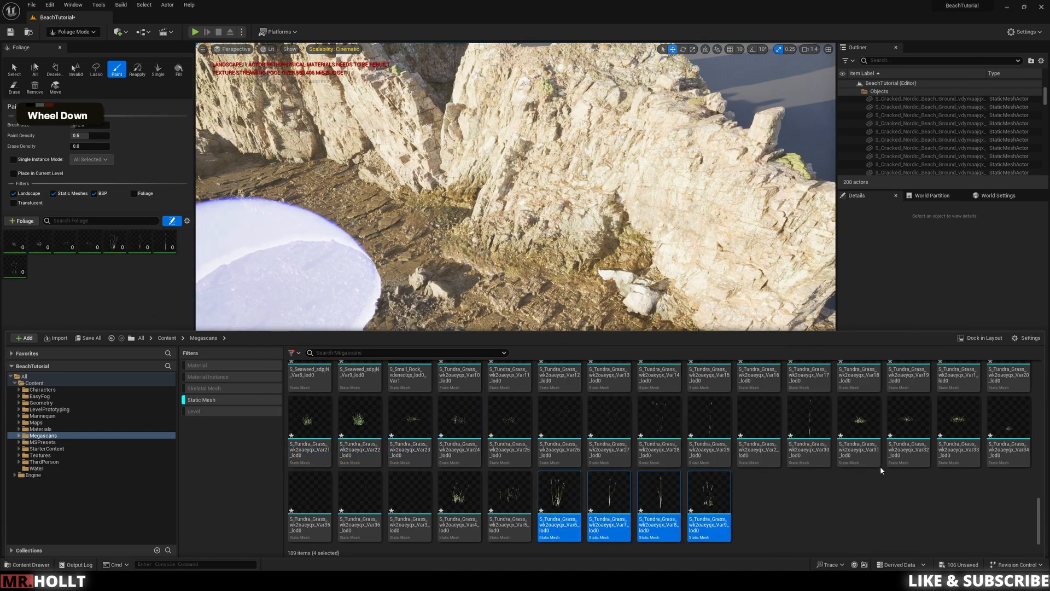
click(859, 424)
shift+click(1006, 431)
mouse_move(1006, 431)
mouse_down()
mouse_move(183, 300)
mouse_move(99, 262)
mouse_up()
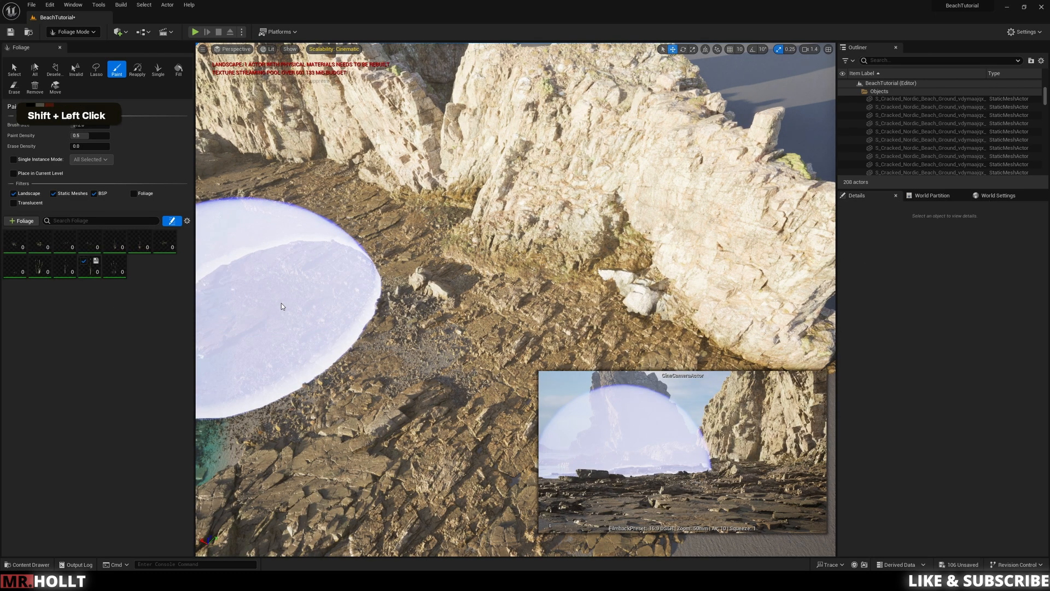
Step: Set the foliage paint brush size to 50 for painting around the cliff base
key(w)
right_drag(393, 326, 393, 326)
key(e)
key(s)
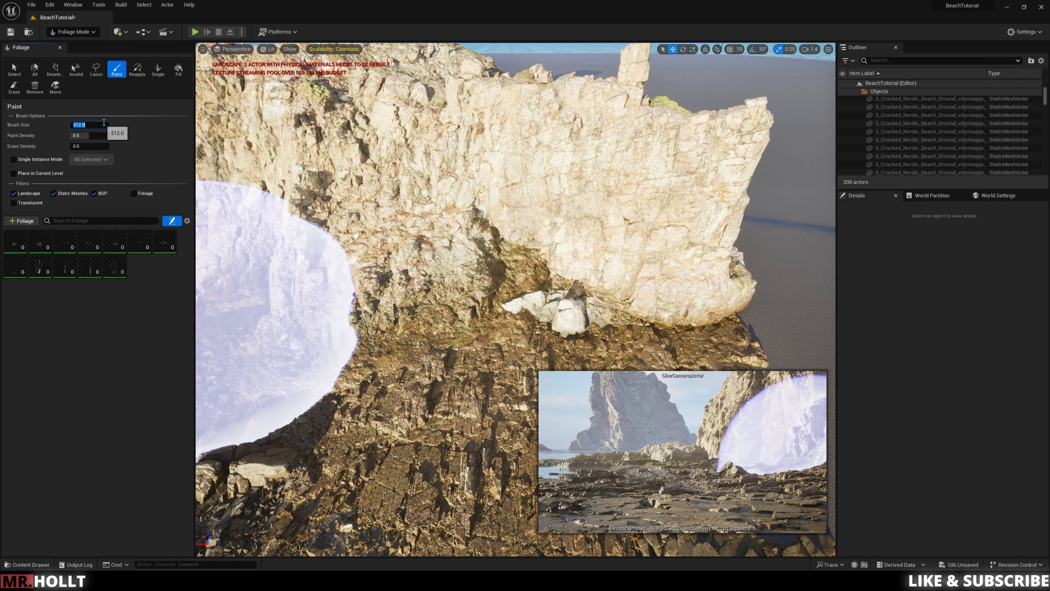
text(0)
key(Return)
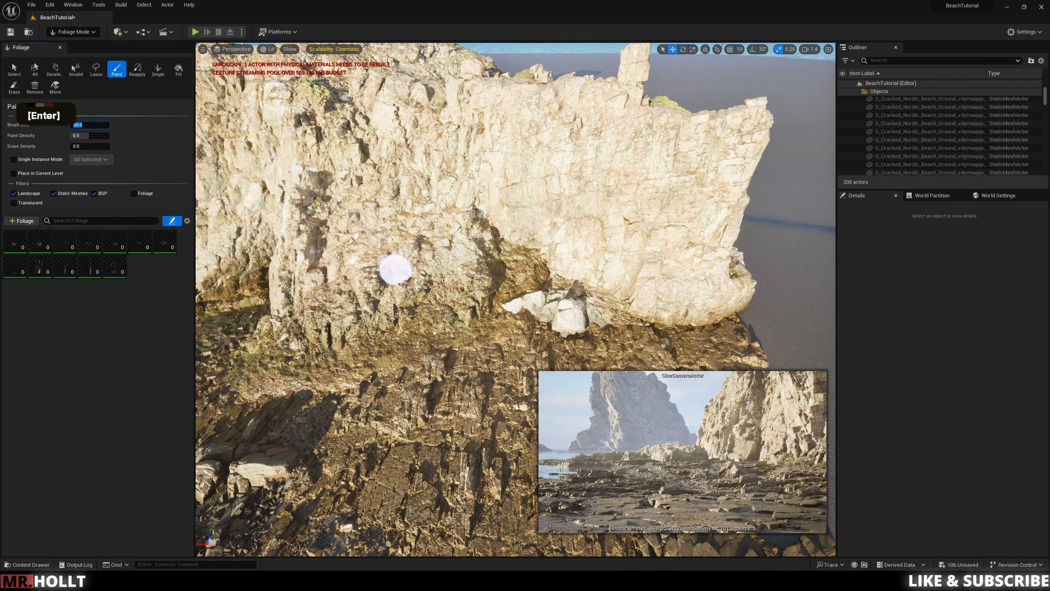
Step: Paint tundra grass over the rocks and ledges along the base of the cliffs
drag(496, 328, 468, 336)
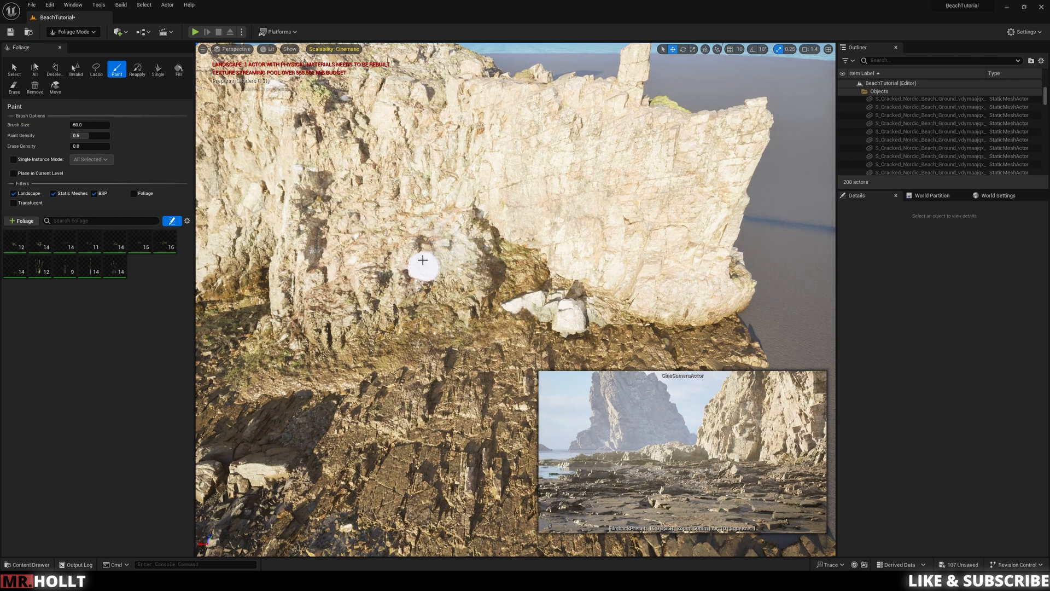
right_drag(508, 286, 476, 304)
key(w)
mouse_move(469, 352)
right_down()
mouse_move(448, 358)
mouse_move(380, 317)
right_up()
key(d)
key(s)
key(q)
key(w)
right_drag(711, 336, 762, 388)
key(s)
key(e)
mouse_move(340, 307)
right_down()
mouse_move(506, 327)
mouse_move(499, 273)
right_up()
key(s)
key(w)
key(q)
click(507, 326)
key(a)
key(s)
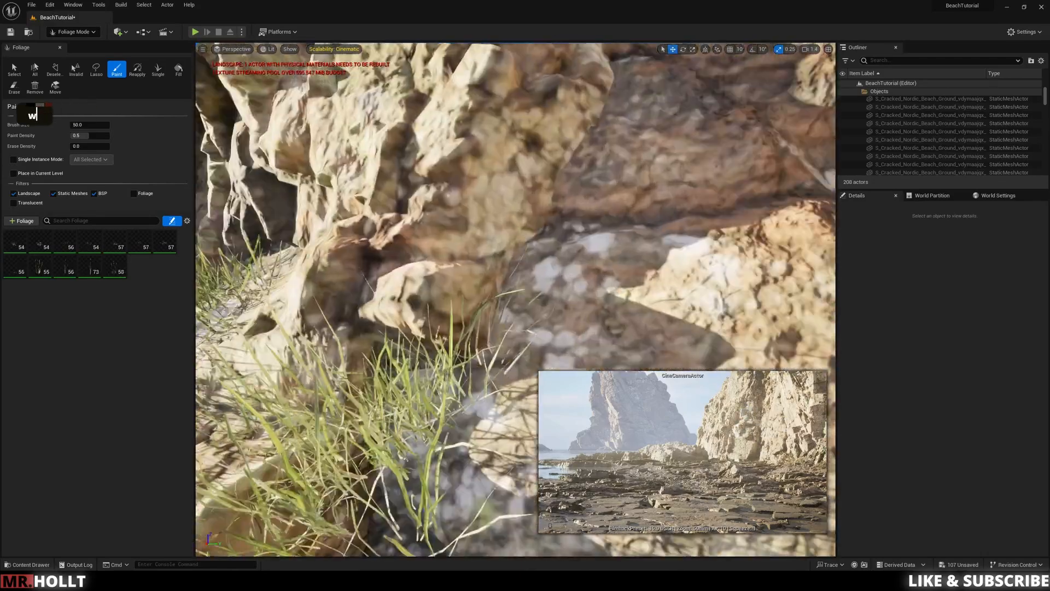
Step: Set the maximum Ground Slope Angle of the Tundra Grass Var9 foliage type to 90
key(s)
click(114, 272)
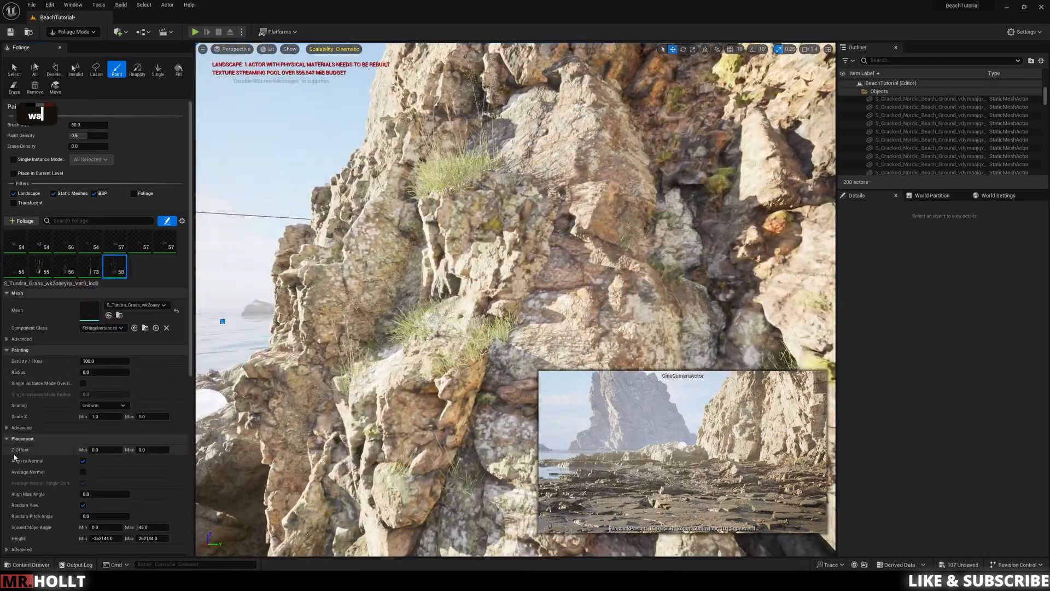
scroll(13, 482, down, 3)
click(151, 475)
text(90)
key(Return)
key(ctrl+z)
Step: Paint tundra grass onto the steep rock faces of the cliff
right_drag(606, 351, 728, 383)
key(s)
key(s)
key(e)
key(e)
key(w)
key(w)
key(a)
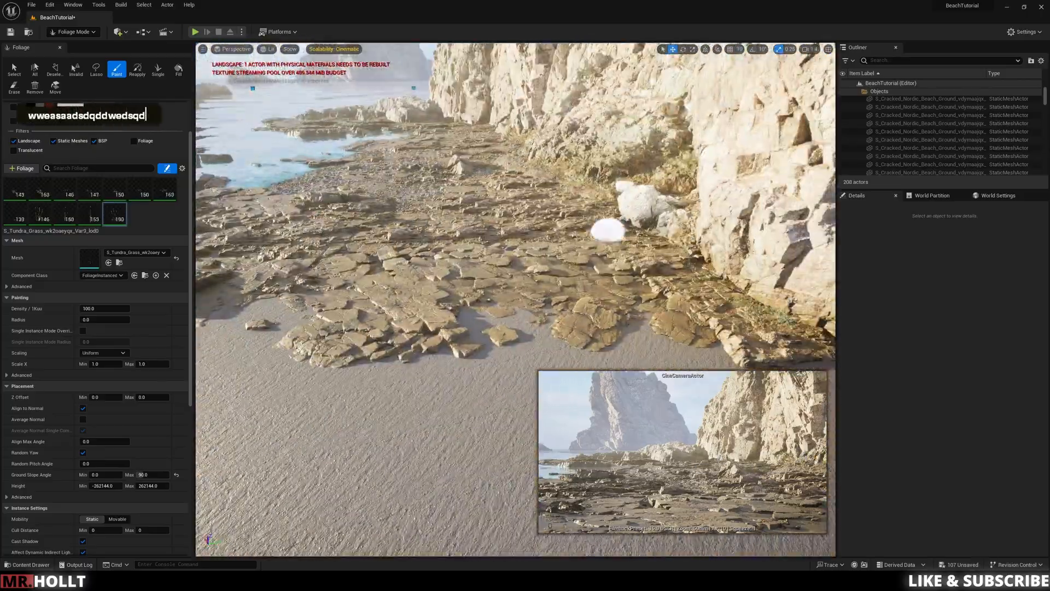
Step: Paint more tundra grass across the rock ledges and cliff base beside the tidal pool
key(w)
key(e)
key(w)
key(w)
key(w)
right_drag(607, 230, 479, 181)
click(740, 182)
key(w)
key(e)
key(w)
click(469, 222)
key(w)
key(w)
key(s)
click(613, 166)
key(q)
key(a)
key(e)
key(s)
key(d)
key(q)
key(d)
key(w)
key(a)
key(s)
key(d)
key(q)
key(q)
key(s)
key(s)
key(s)
key(d)
key(d)
key(s)
key(w)
key(e)
key(s)
key(w)
key(e)
key(s)
right_drag(478, 219, 557, 316)
key(w)
key(d)
Step: Add eight adjacent Seaweed meshes, from sdokF Var3 through sdpjN Var2, to the foliage palette
key(ctrl+space)
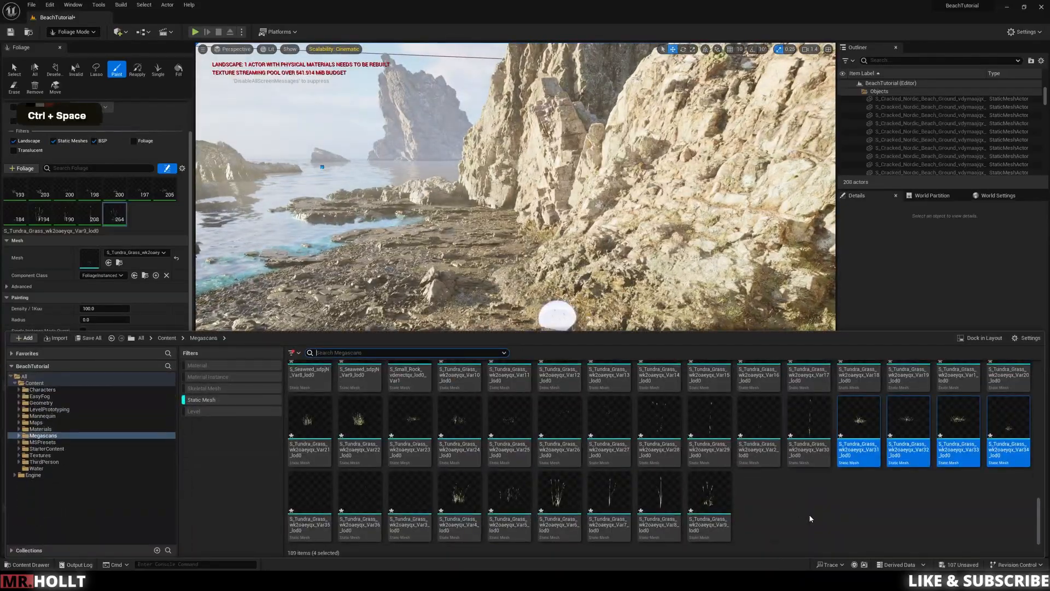
click(810, 518)
scroll(602, 465, up, 2)
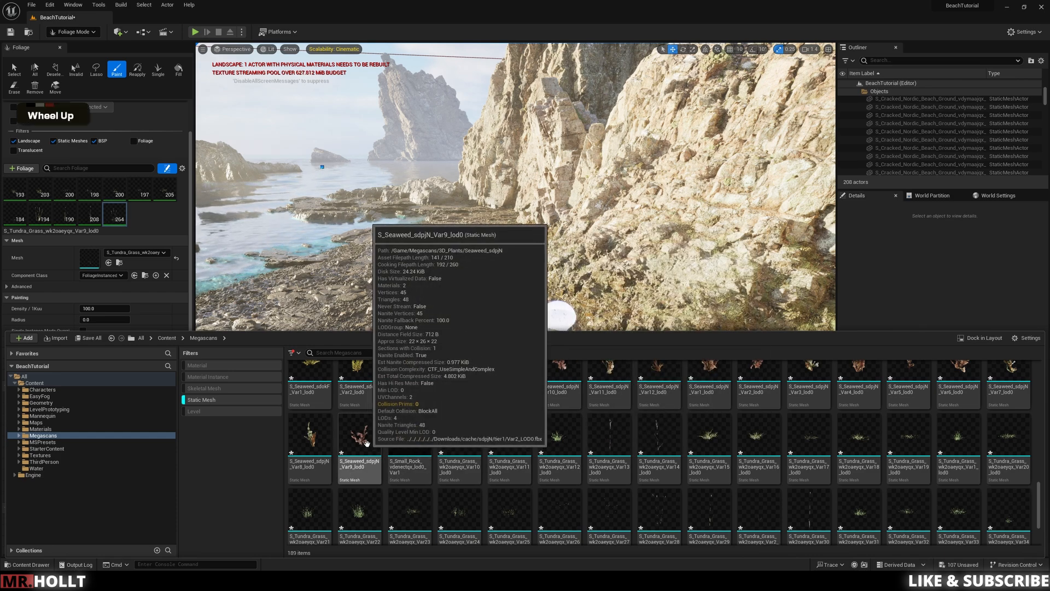
scroll(548, 459, up, 3)
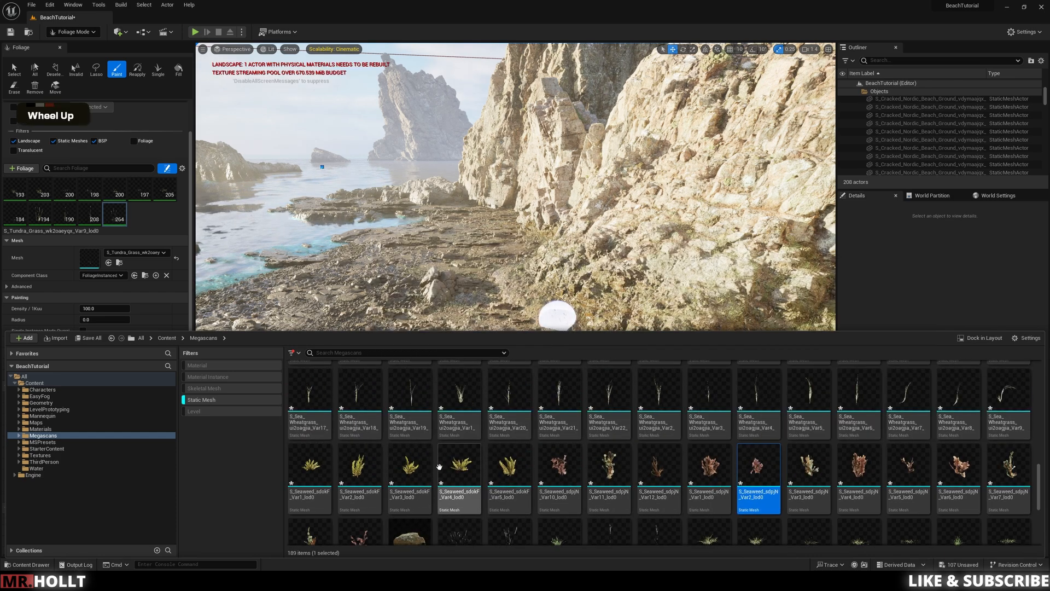
shift+click(403, 471)
drag(404, 471, 104, 219)
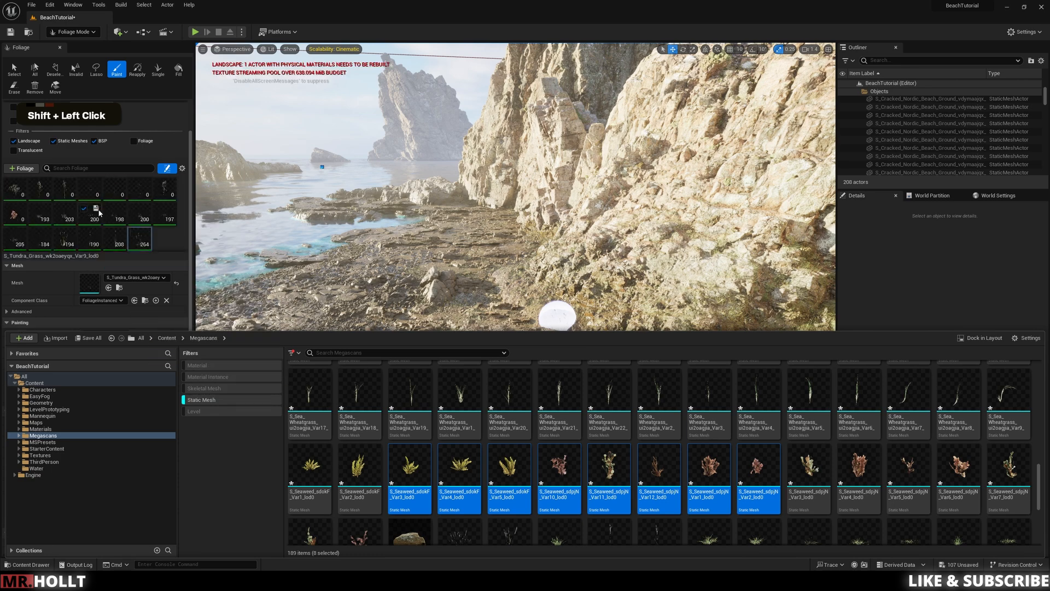
Step: Add the ten Sea Wheatgrass meshes listed from Var12 through Var20 to the foliage palette
scroll(692, 470, up, 3)
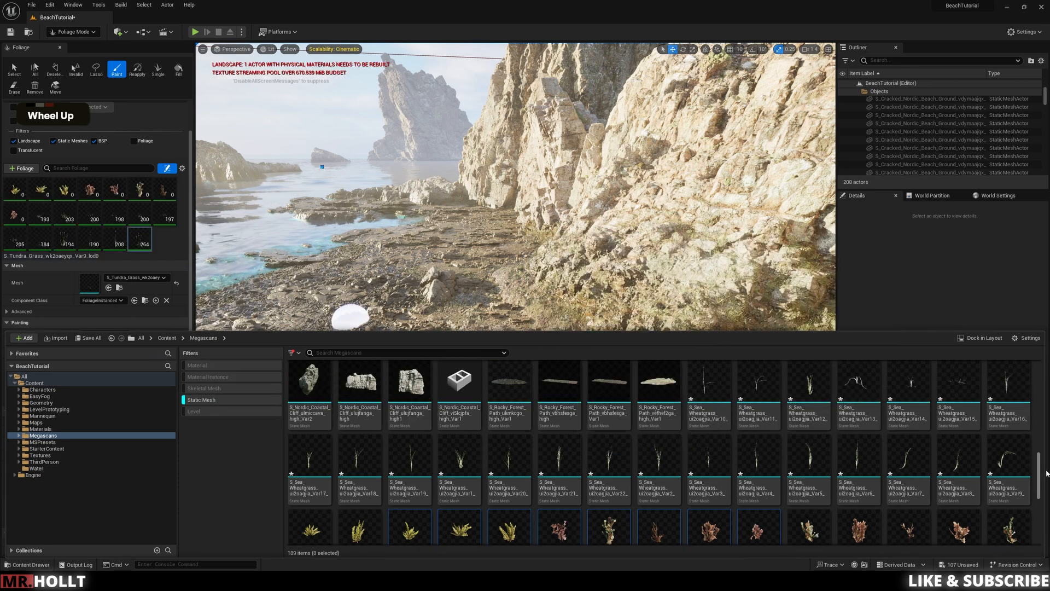
scroll(993, 469, up, 1)
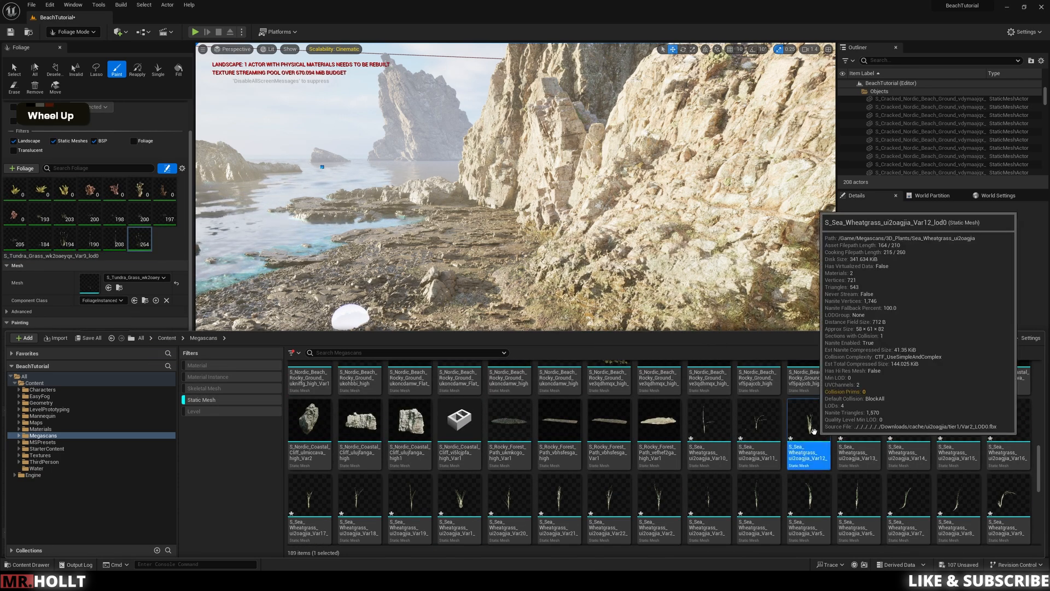
shift+click(509, 504)
drag(509, 503, 137, 236)
Step: Add the Broom Creeper meshes Var10 through Var15 to the foliage palette
scroll(716, 474, up, 5)
scroll(715, 473, up, 6)
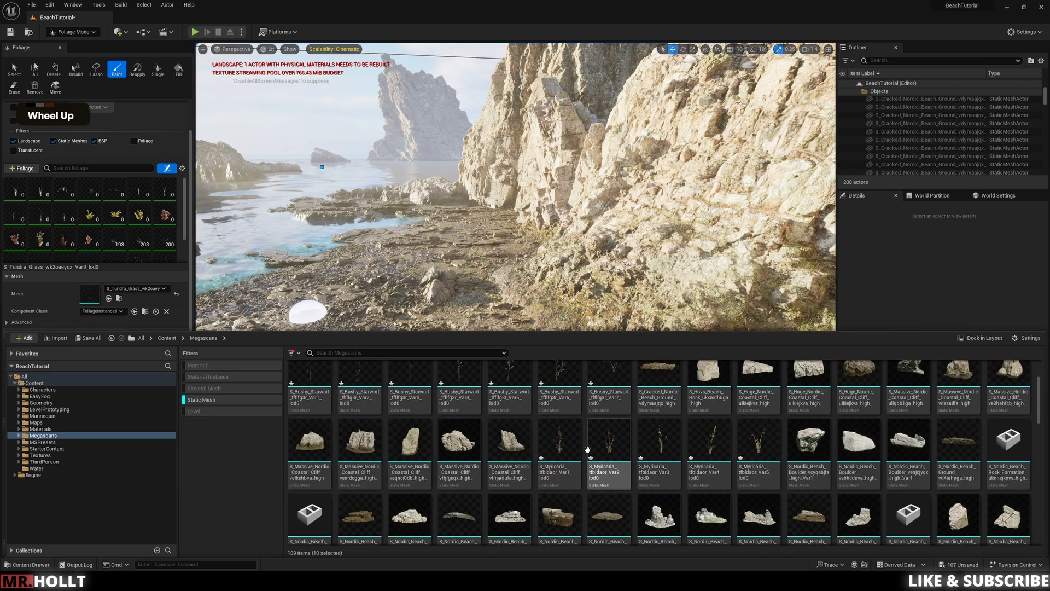
scroll(589, 449, up, 2)
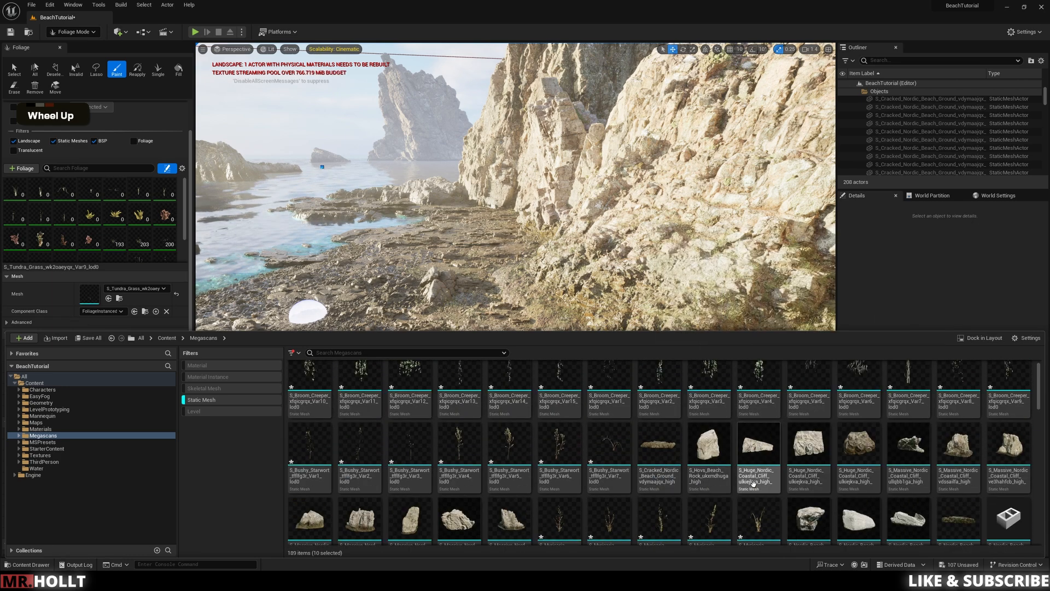
scroll(558, 481, up, 1)
click(308, 384)
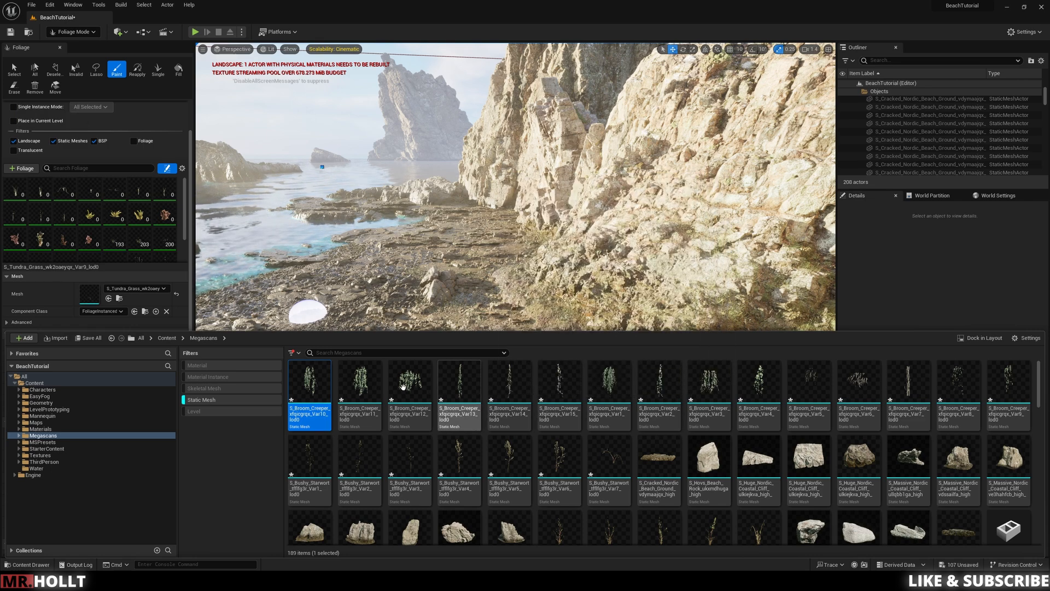
click(355, 383)
shift+click(310, 383)
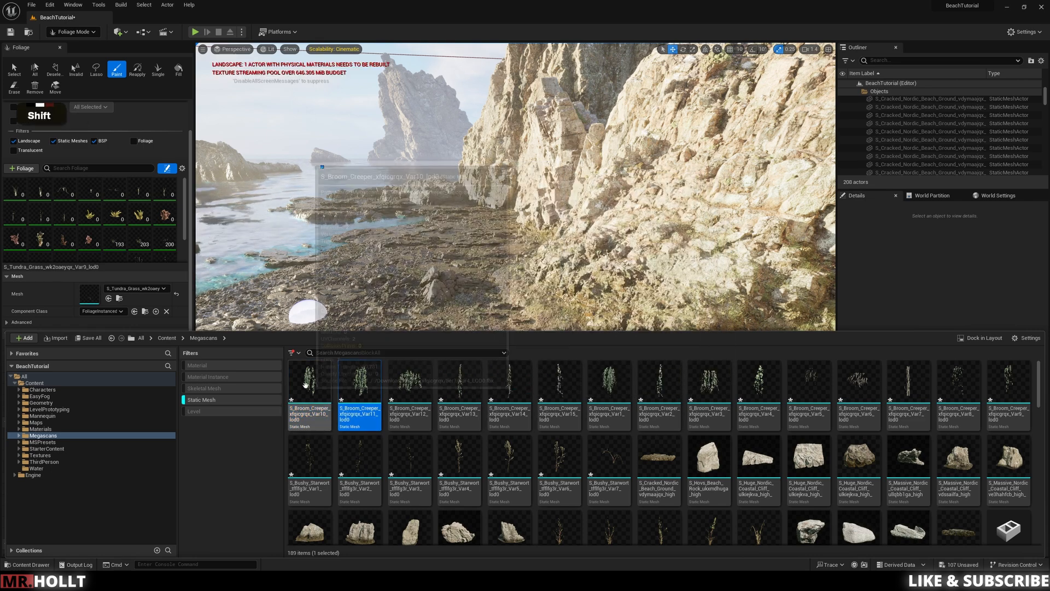
shift+click(355, 383)
alt+click(476, 386)
click(571, 390)
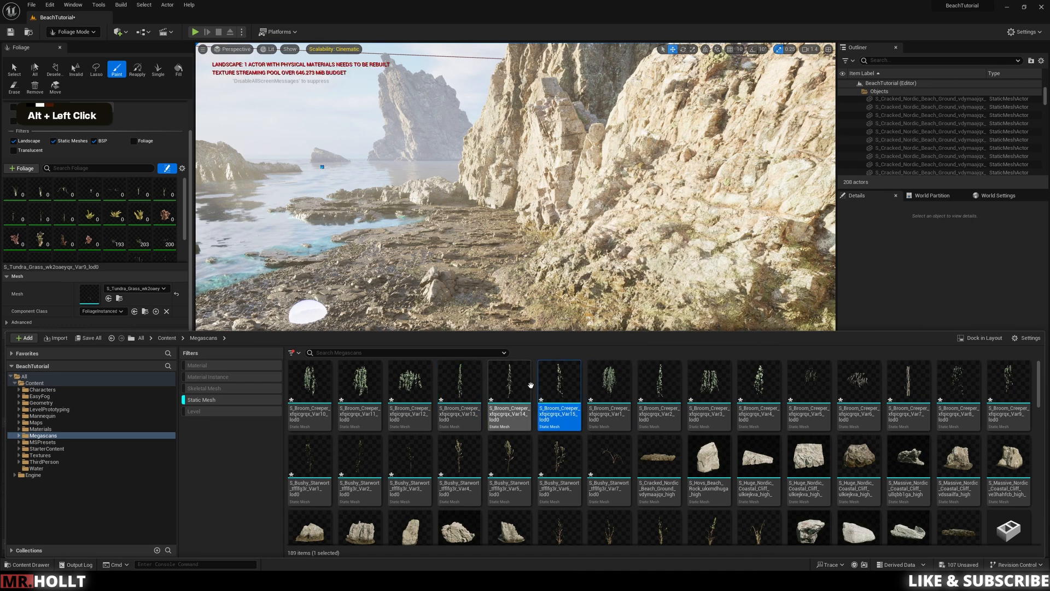
key(alt)
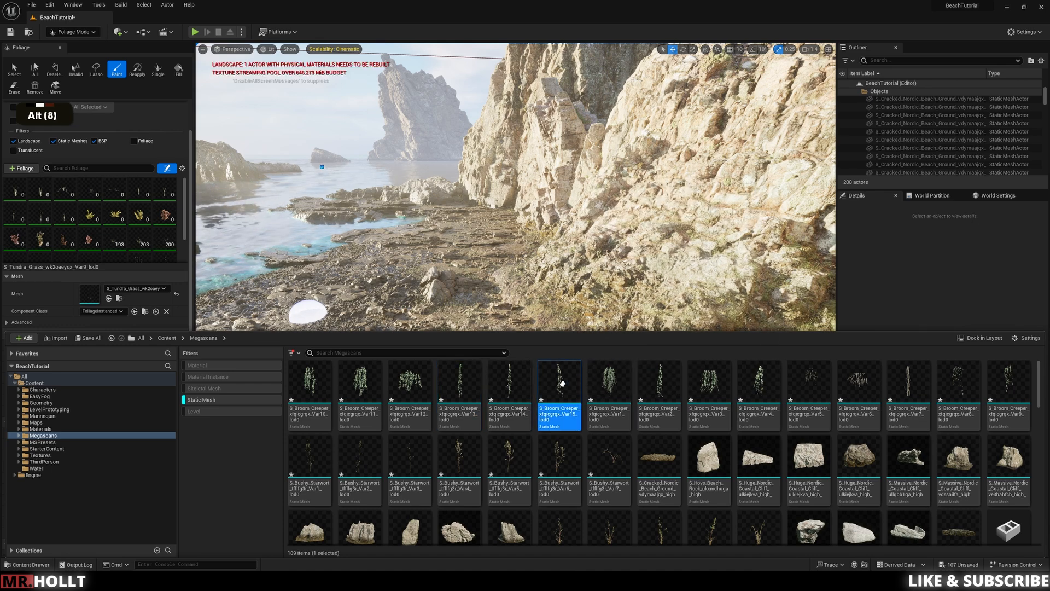
alt+shift+click(518, 384)
alt+shift+click(459, 385)
alt+shift+click(360, 385)
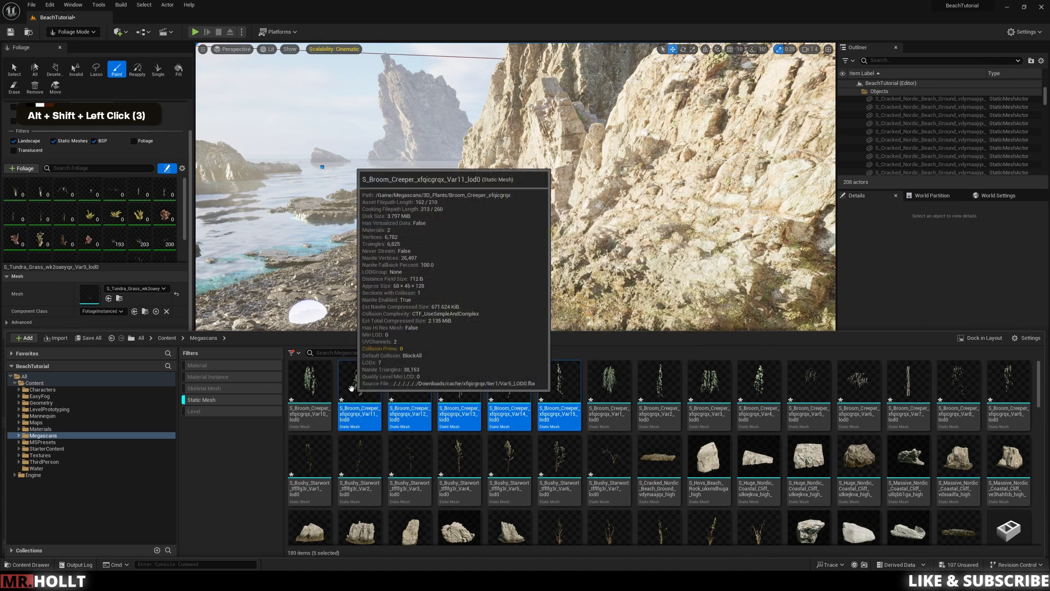
alt+shift+click(315, 384)
drag(315, 384, 93, 213)
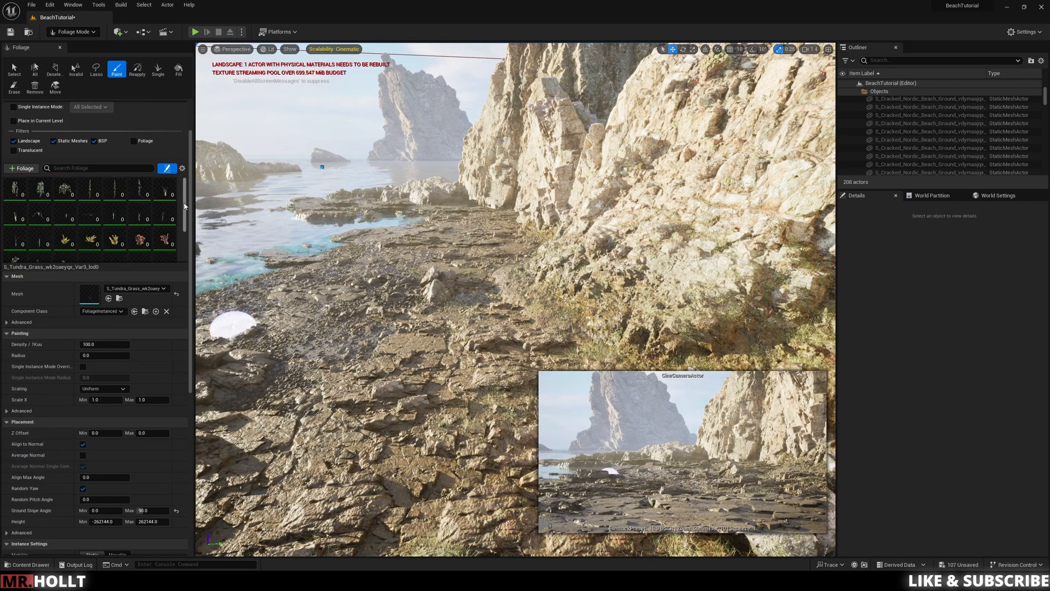
Step: Deactivate the Tundra Grass, Sea Wheatgrass and Broom Creeper foliage types so that only the seaweed types are painted
scroll(39, 229, down, 3)
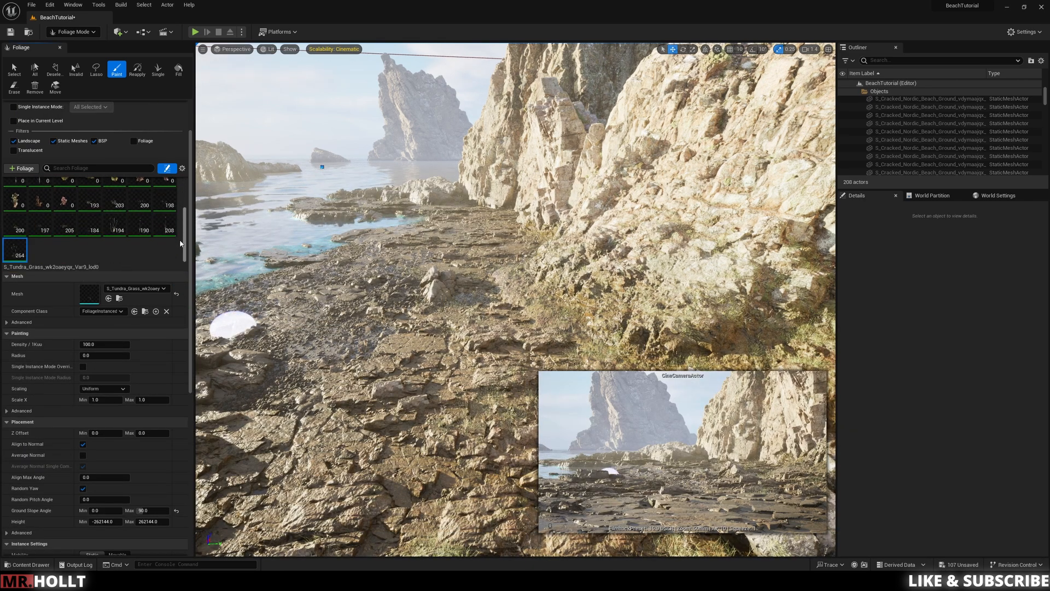
shift+click(24, 253)
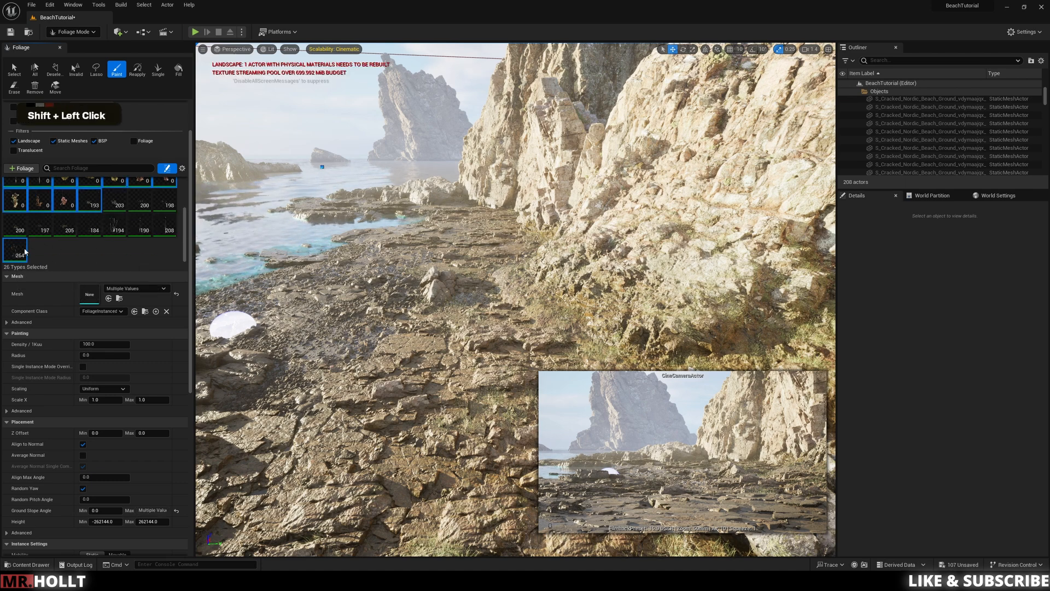
shift+click(83, 200)
click(84, 196)
drag(186, 244, 189, 214)
scroll(22, 232, up, 1)
click(38, 238)
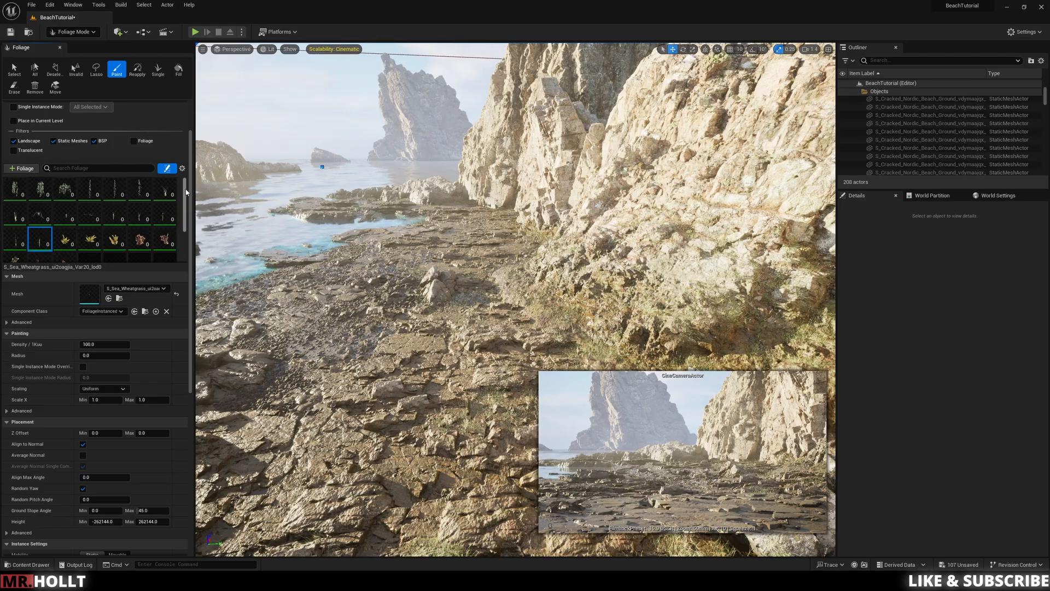
shift+click(19, 186)
Step: Paint seaweed over the submerged rocks and edges of the tidal pool
key(w)
key(e)
key(e)
key(w)
key(a)
mouse_move(340, 263)
right_down()
mouse_move(339, 340)
mouse_move(312, 345)
mouse_move(307, 383)
right_up()
key(w)
right_drag(525, 258, 533, 258)
key(w)
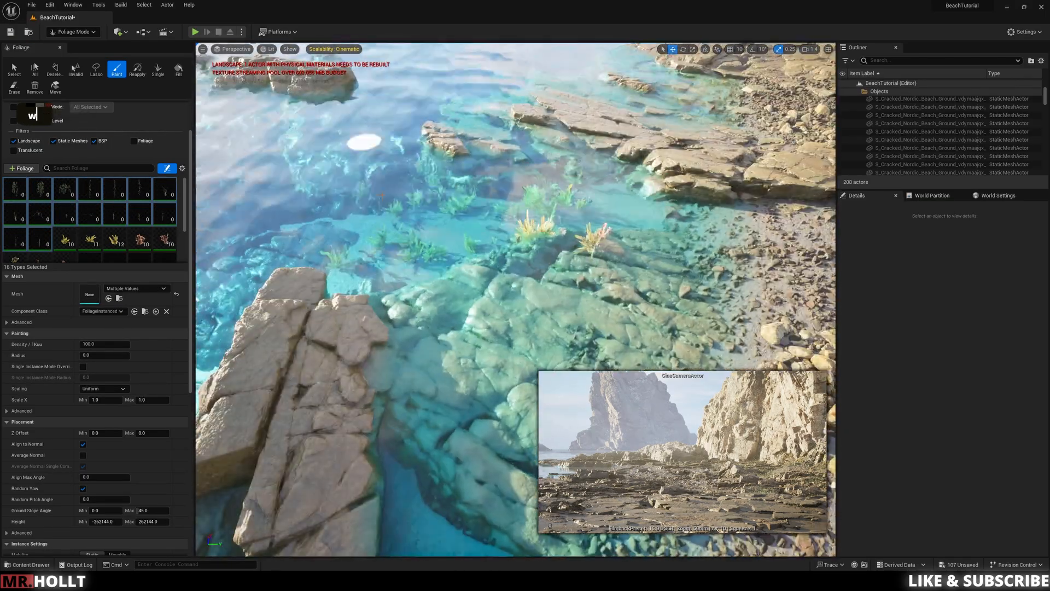
right_drag(381, 194, 383, 235)
right_drag(645, 236, 645, 257)
key(d)
key(q)
key(q)
key(d)
Step: Extend the seaweed around the outer pool rocks and erase some of it from the exposed rocks above the water
key(w)
right_drag(492, 241, 482, 186)
key(w)
key(e)
right_drag(604, 374, 604, 328)
key(d)
key(w)
key(a)
key(w)
key(e)
right_drag(503, 310, 503, 356)
key(s)
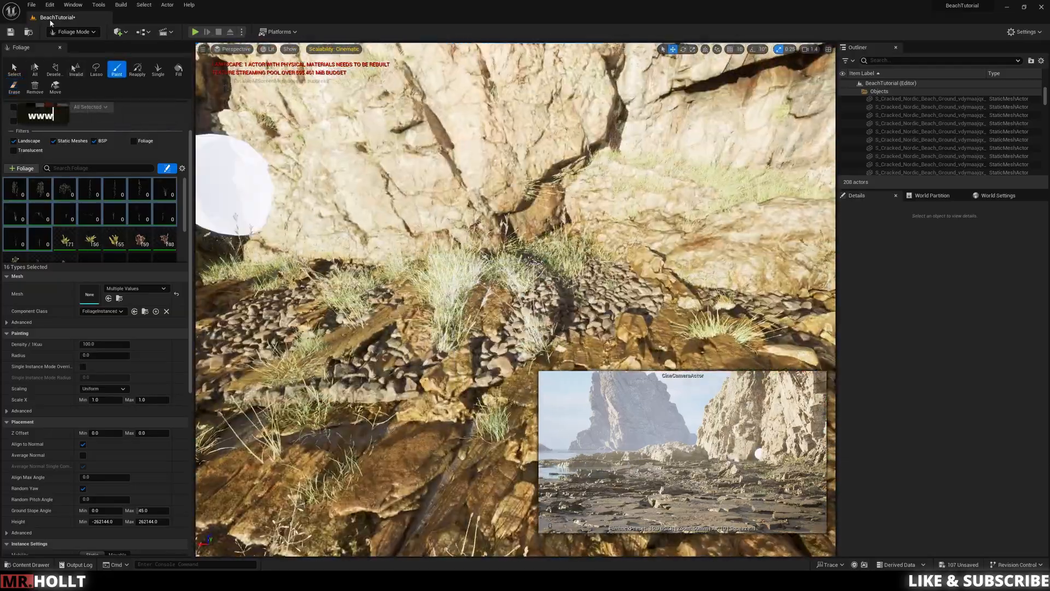
double_click(241, 298)
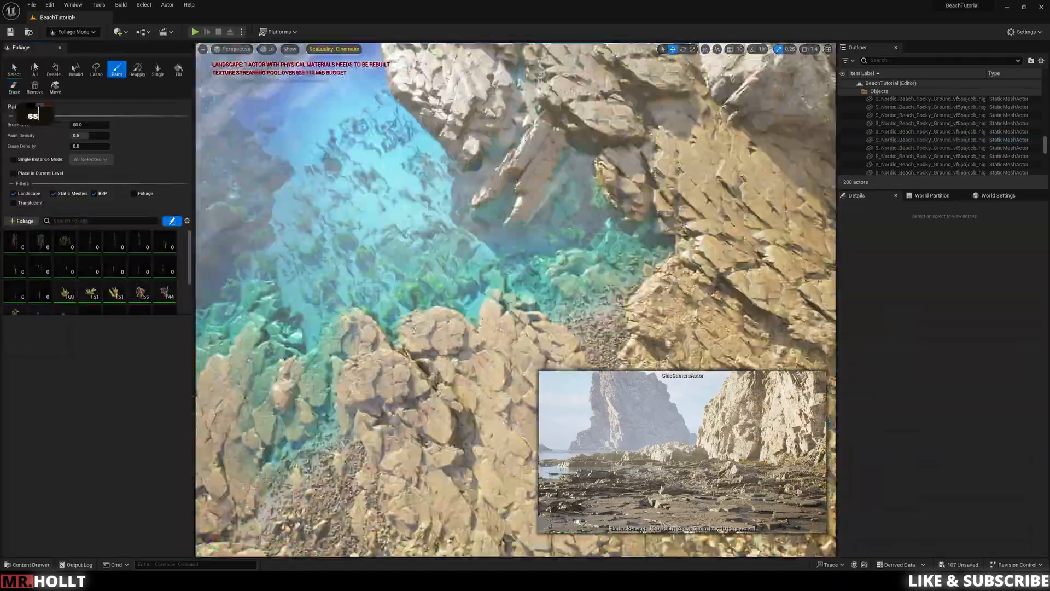
Step: Paint seaweed over the submerged rocks in the channel between the cliffs and out towards the open water
key(d)
key(d)
key(d)
key(s)
key(d)
key(w)
key(d)
key(e)
key(d)
key(s)
key(w)
key(e)
key(w)
key(e)
key(a)
key(s)
key(s)
key(a)
key(e)
key(e)
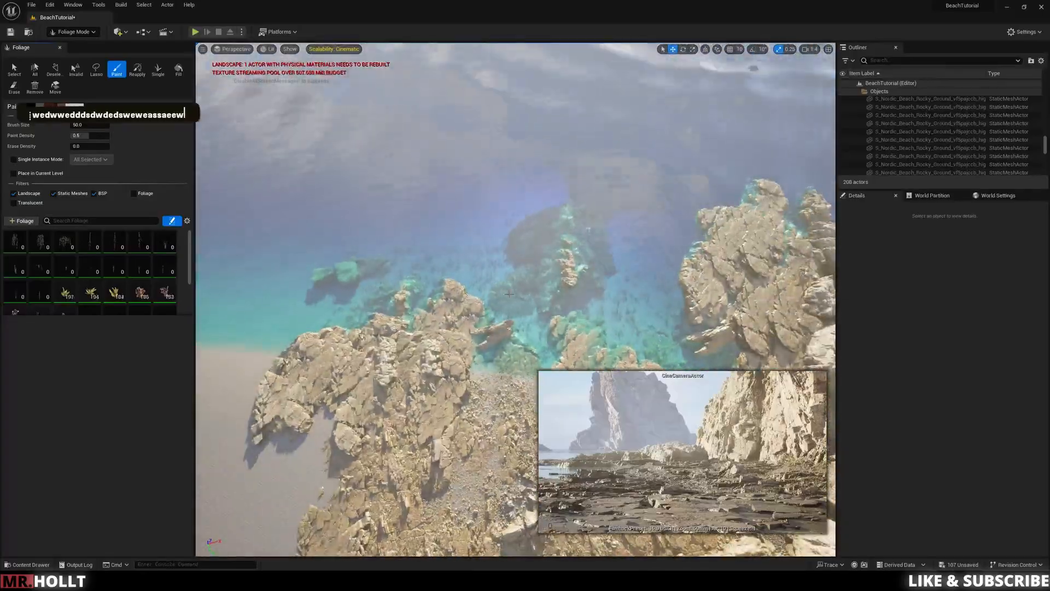
Step: Paint more seaweed over the underwater rocks beside the pebble shore
key(w)
key(w)
key(w)
key(w)
key(w)
key(s)
key(w)
key(e)
key(w)
key(e)
key(e)
key(s)
Step: Add five Nordic Beach rock and stone static meshes from the Megascans folder to the foliage palette
key(ctrl+space)
scroll(925, 455, down, 2)
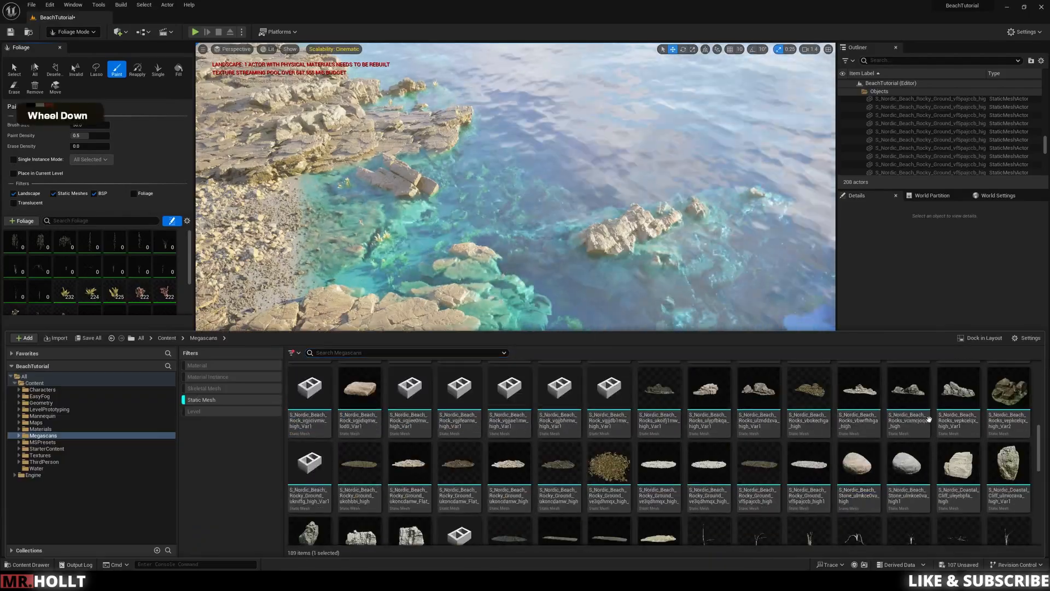
scroll(925, 456, up, 1)
drag(859, 439, 110, 274)
scroll(792, 421, up, 4)
click(459, 378)
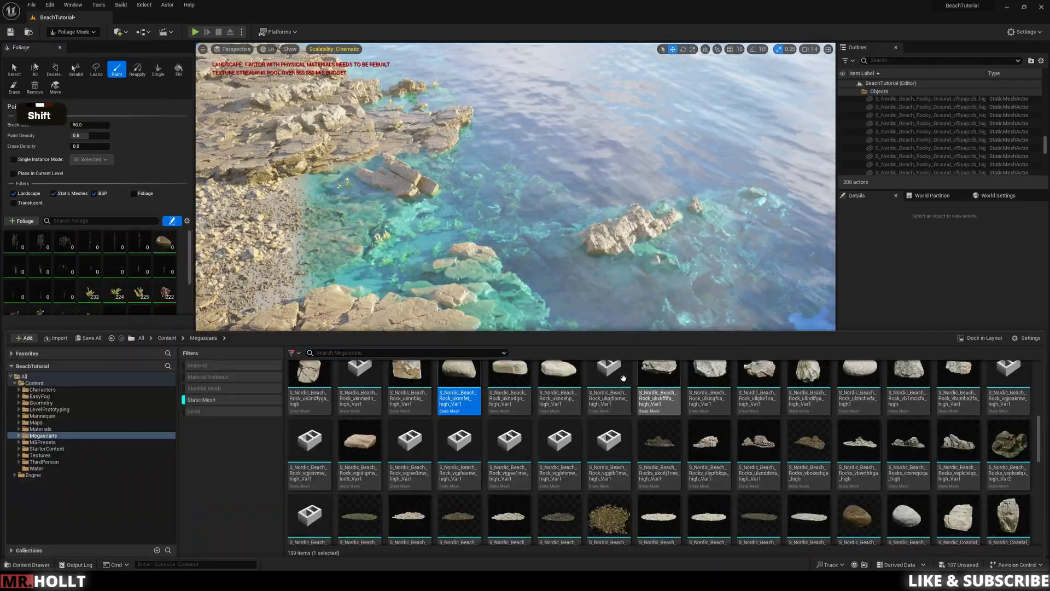
shift+click(559, 377)
drag(559, 377, 109, 274)
scroll(610, 430, up, 3)
drag(610, 430, 165, 299)
Step: Deactivate all the seaweed foliage types in the palette
scroll(117, 283, down, 3)
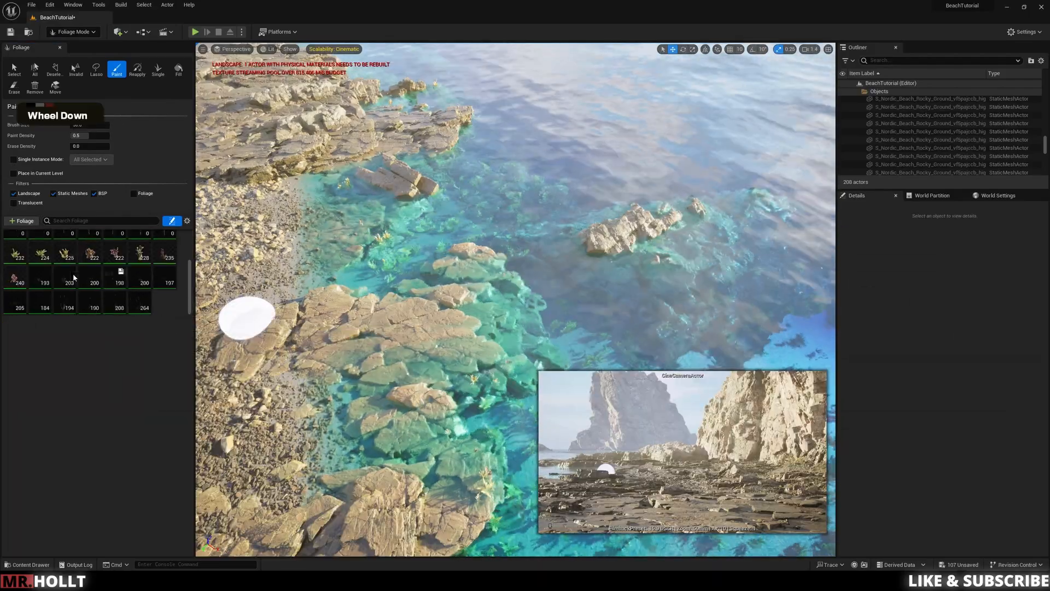
click(15, 253)
shift+click(15, 278)
scroll(142, 267, up, 3)
Step: Try painting the new rock foliage types at full scale over the flat shore rocks
right_click(114, 243)
right_drag(516, 299, 750, 246)
key(ctrl+z)
key(w)
key(w)
key(w)
key(w)
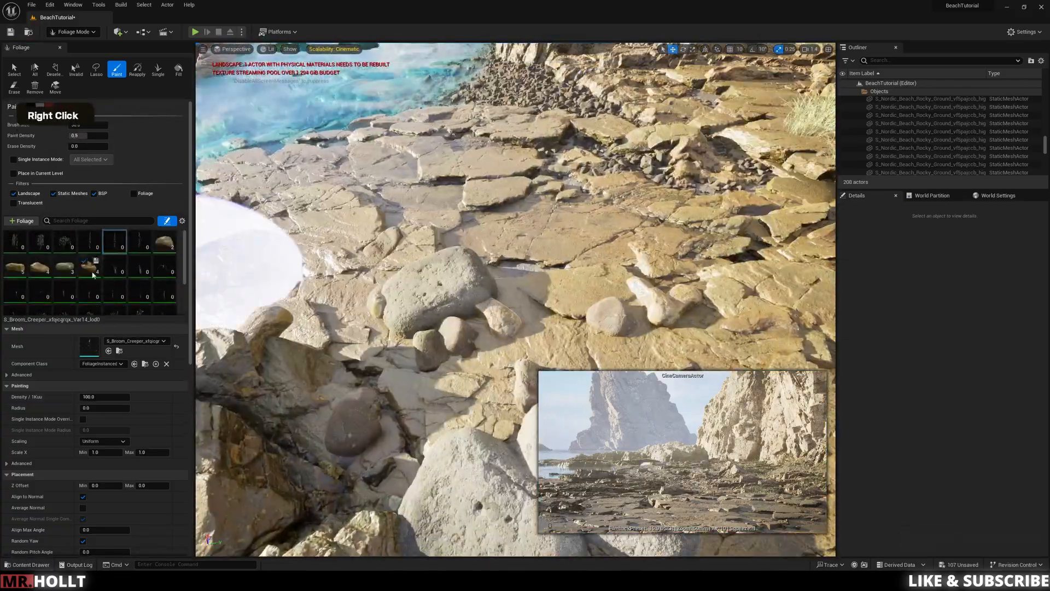
Step: Set the Scale X range of the five rock foliage types to a minimum of 0.2 and a maximum of 0.5
click(10, 75)
click(164, 145)
shift+click(88, 168)
text(0.2)
click(155, 356)
text(0.5)
key(Return)
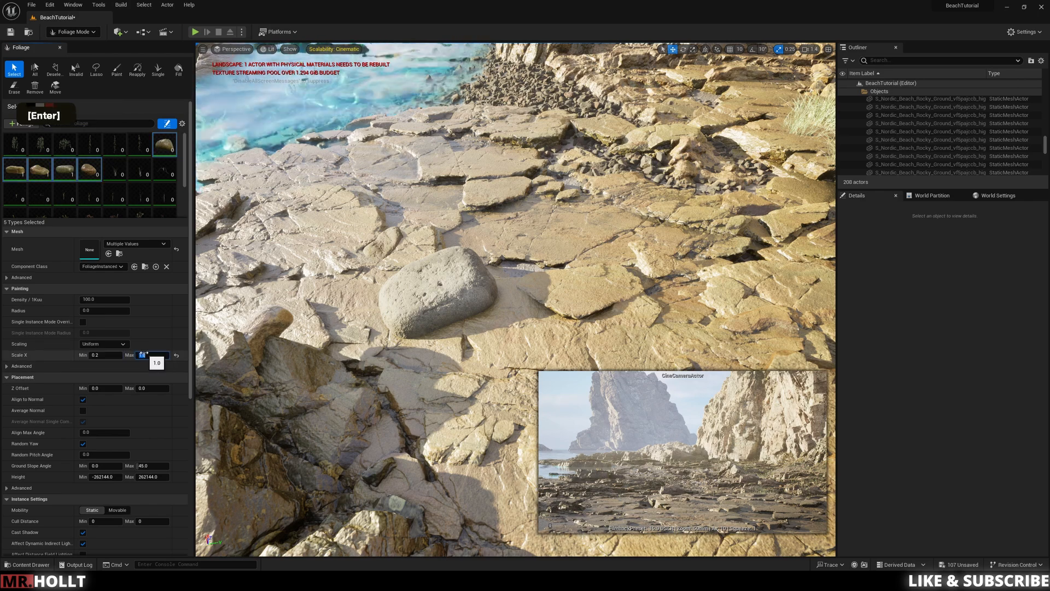
Step: Paint the scaled-down rocks over the flat shore rocks near the tidal pool
click(117, 70)
drag(493, 257, 739, 254)
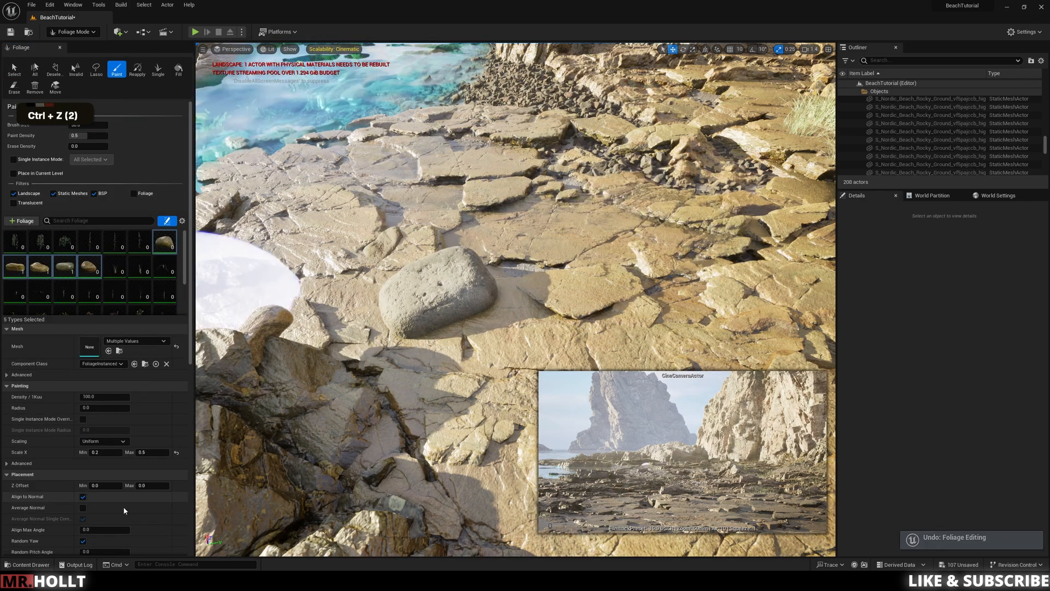
click(490, 141)
key(w)
right_drag(490, 141, 513, 226)
key(s)
key(a)
key(q)
key(q)
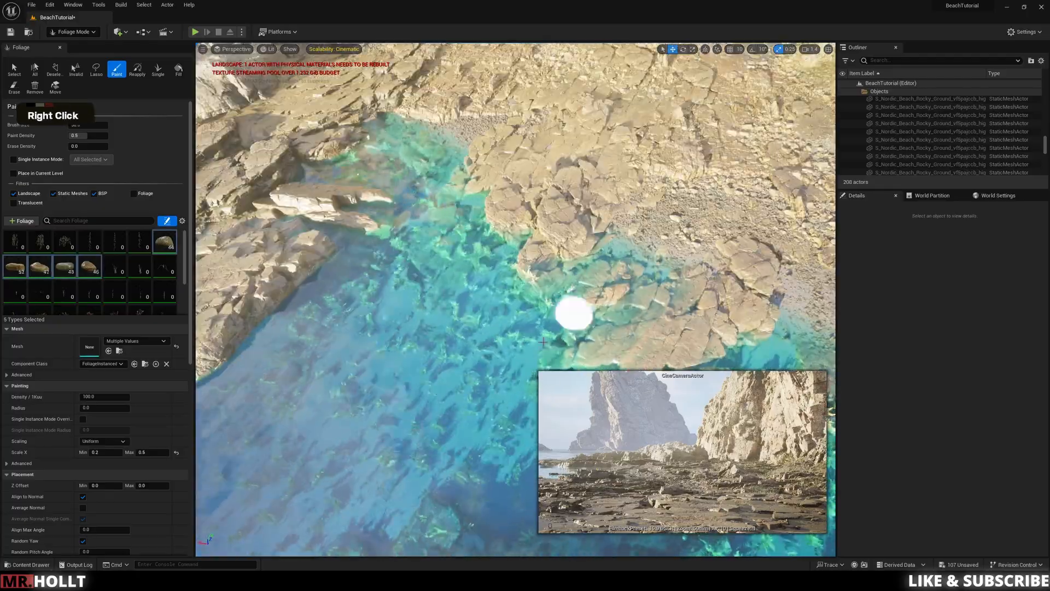
Step: Scatter the small rocks among the seaweed on the floor of the tidal pool
drag(544, 342, 471, 291)
key(d)
right_drag(471, 291, 471, 290)
key(s)
key(d)
key(w)
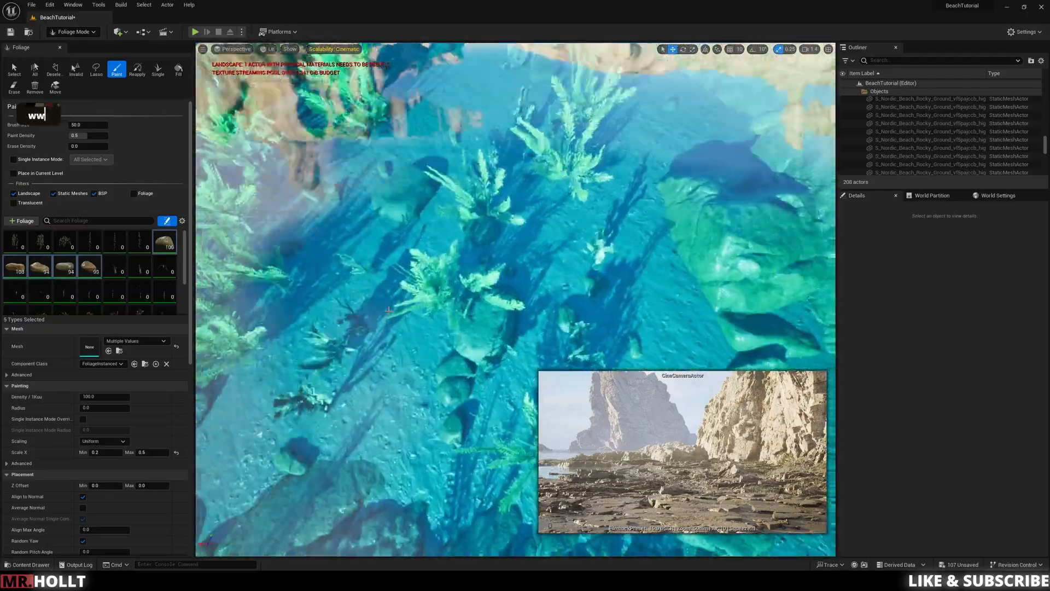
key(w)
key(d)
Step: Paint small rocks along the shallow seabed and around the rocks where the pebble shore meets the water
mouse_move(389, 310)
right_down()
mouse_move(575, 134)
mouse_move(411, 204)
right_up()
click(574, 134)
key(w)
key(w)
key(w)
key(d)
key(s)
key(w)
key(d)
key(w)
drag(410, 204, 569, 215)
key(s)
key(a)
right_drag(569, 215, 436, 319)
shift+drag(437, 319, 456, 337)
mouse_move(456, 337)
right_down()
mouse_move(593, 279)
mouse_move(441, 299)
right_up()
key(s)
key(w)
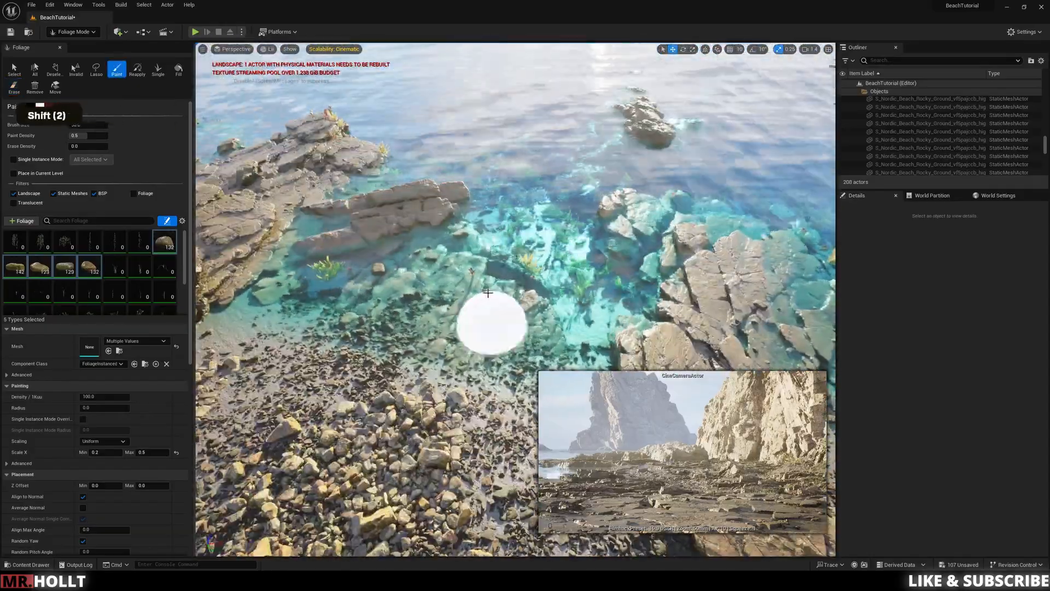
Step: Reactivate the seaweed foliage types and touch up the seaweed in the shallows beside the pebble shore
scroll(119, 260, down, 2)
click(15, 264)
shift+click(18, 284)
key(w)
right_drag(424, 350, 425, 349)
key(s)
key(s)
right_drag(477, 439, 476, 429)
key(w)
Step: Select the five rock foliage types and deactivate them for painting
click(14, 70)
right_drag(471, 329, 474, 324)
key(w)
key(e)
click(14, 145)
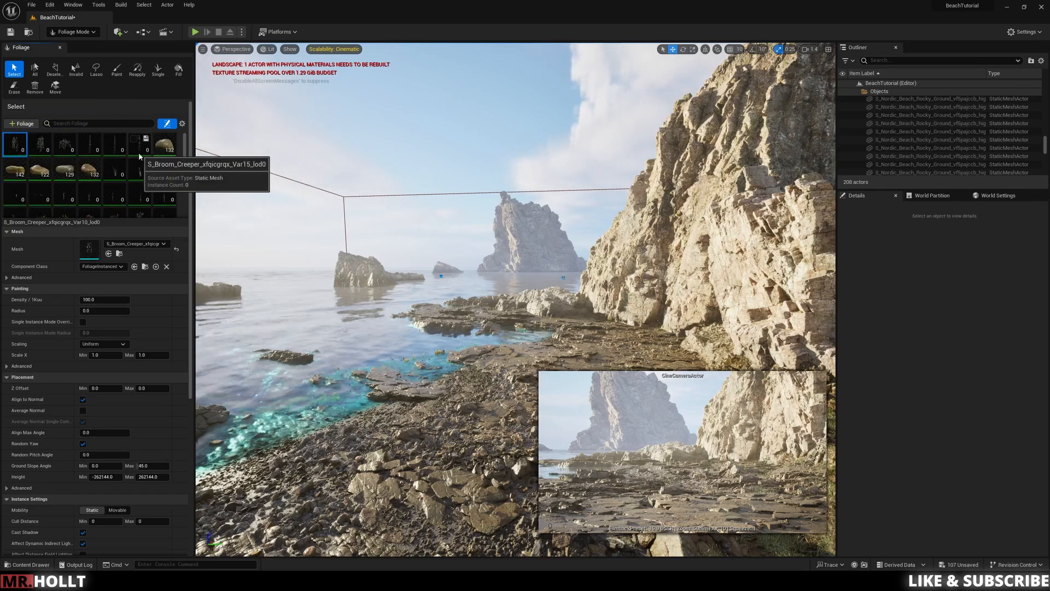
click(163, 148)
scroll(120, 136, up, 4)
shift+click(89, 129)
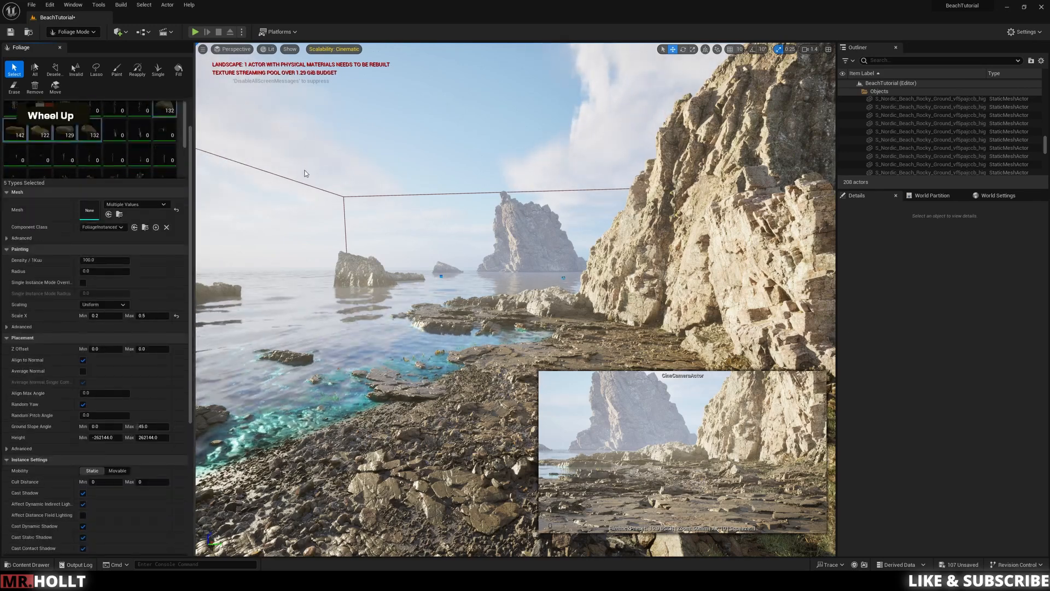
Step: Select the six Broom Creeper foliage types, Var10 through Var15, and activate them for painting
scroll(228, 126, down, 2)
drag(188, 138, 189, 114)
click(145, 140)
click(596, 374)
shift+click(19, 141)
Step: Try painting the Broom Creeper types on the steep cliff face
right_drag(438, 263, 465, 296)
key(d)
key(w)
key(w)
key(s)
key(a)
click(116, 71)
mouse_move(462, 211)
right_down()
mouse_move(383, 247)
mouse_move(471, 263)
mouse_move(493, 230)
right_up()
Step: Set the maximum Ground Slope Angle of the Broom Creeper types to 90
click(14, 86)
scroll(110, 359, down, 3)
click(150, 484)
text(90)
key(Return)
Step: Paint Broom Creeper across the vertical cliff faces above the grass clumps
drag(470, 219, 525, 247)
key(w)
key(e)
key(w)
key(w)
key(w)
key(d)
mouse_move(525, 246)
right_down()
mouse_move(492, 263)
mouse_move(497, 244)
mouse_move(471, 230)
mouse_move(437, 241)
right_up()
key(w)
key(w)
key(w)
key(s)
key(d)
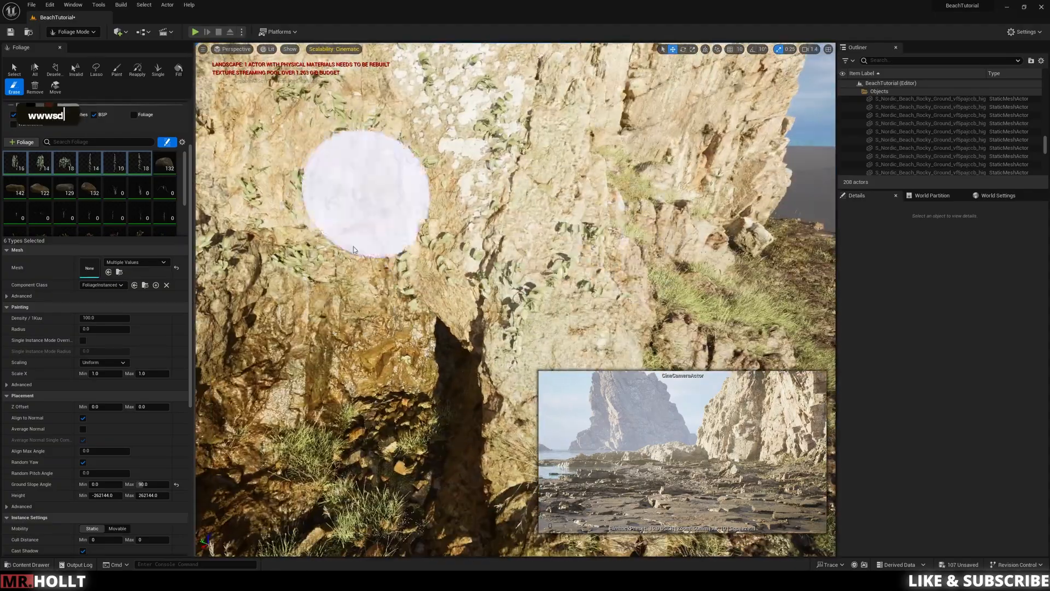
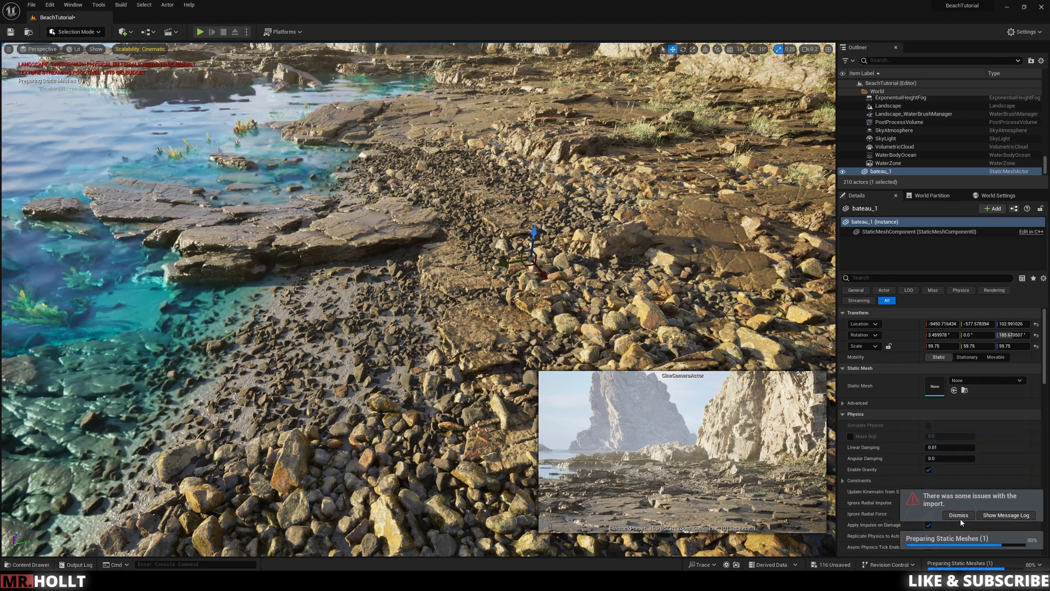
Step: Dismiss the import notice and place the bateau_1 mesh from the Boat folder on the rocky shoreline
click(959, 516)
key(ctrl+space)
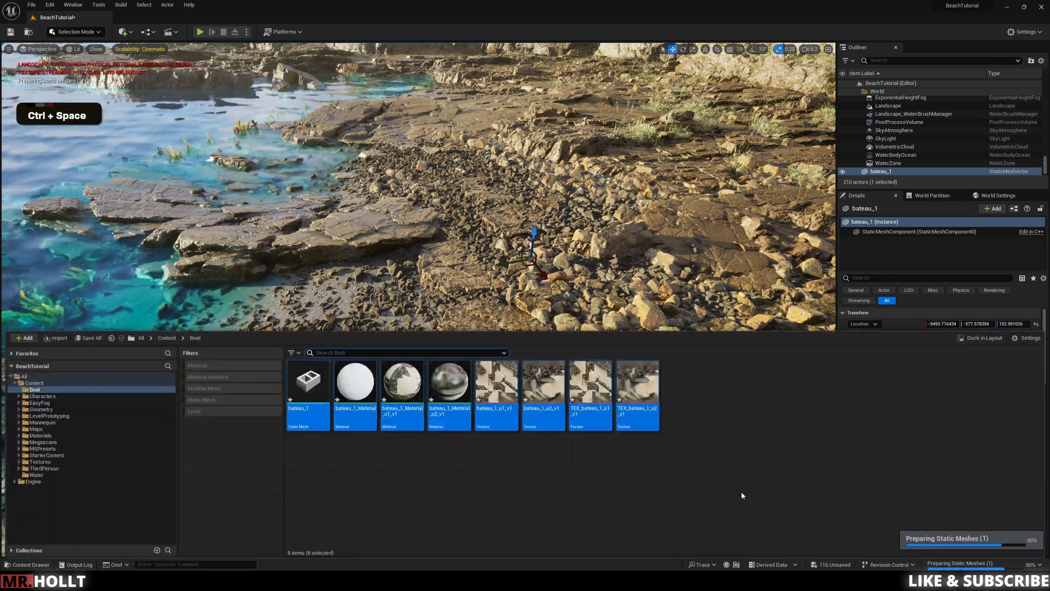
click(638, 493)
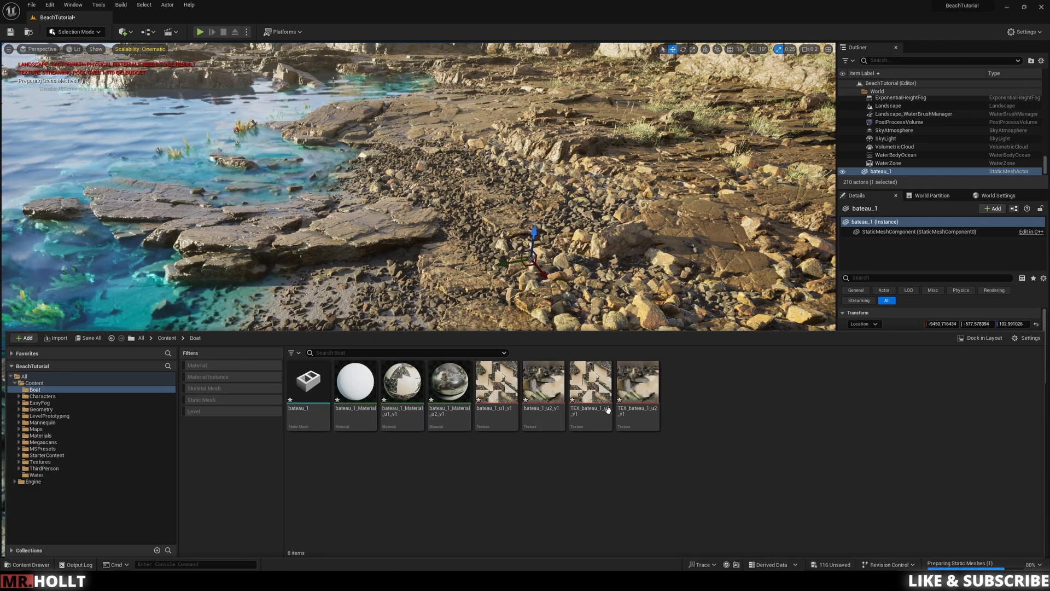
drag(299, 401, 354, 340)
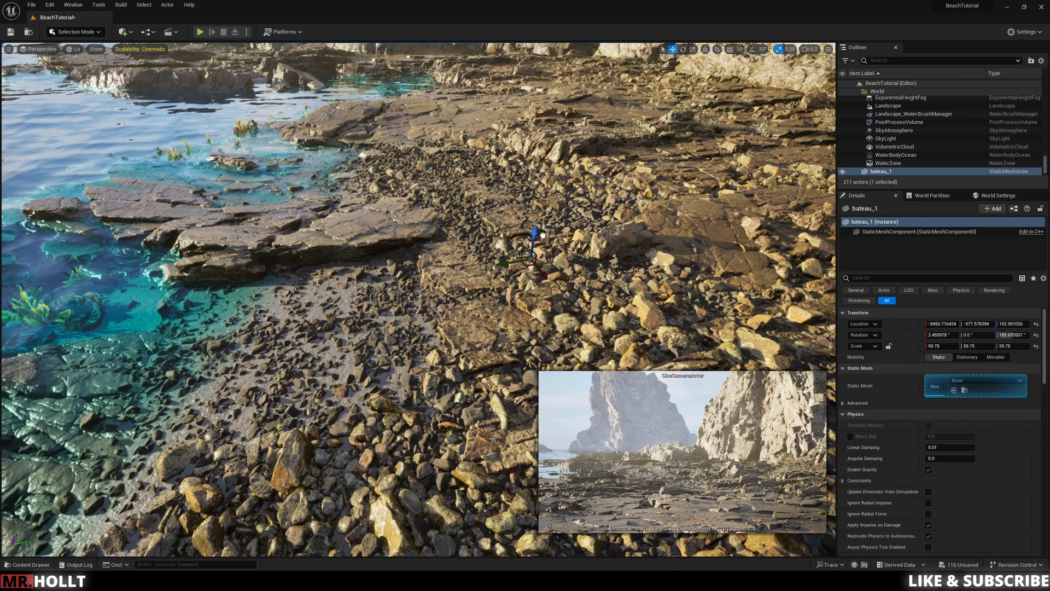
Step: Scale the placed boat uniformly to 40.25
drag(459, 247, 396, 236)
key(w)
key(w)
right_drag(396, 236, 396, 236)
key(e)
scroll(395, 236, up, 3)
key(w)
key(e)
key(w)
key(e)
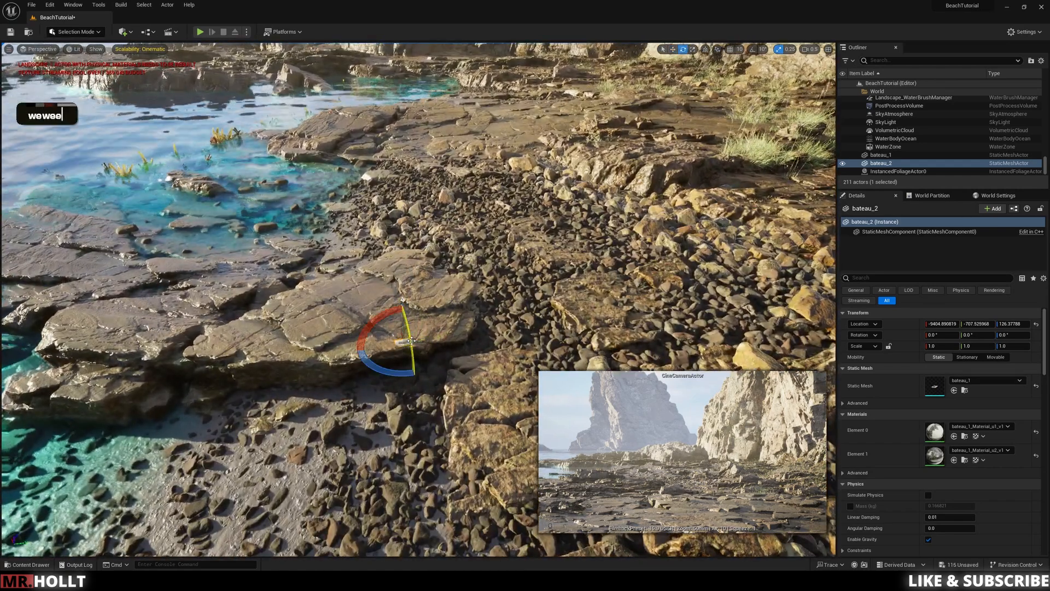
key(r)
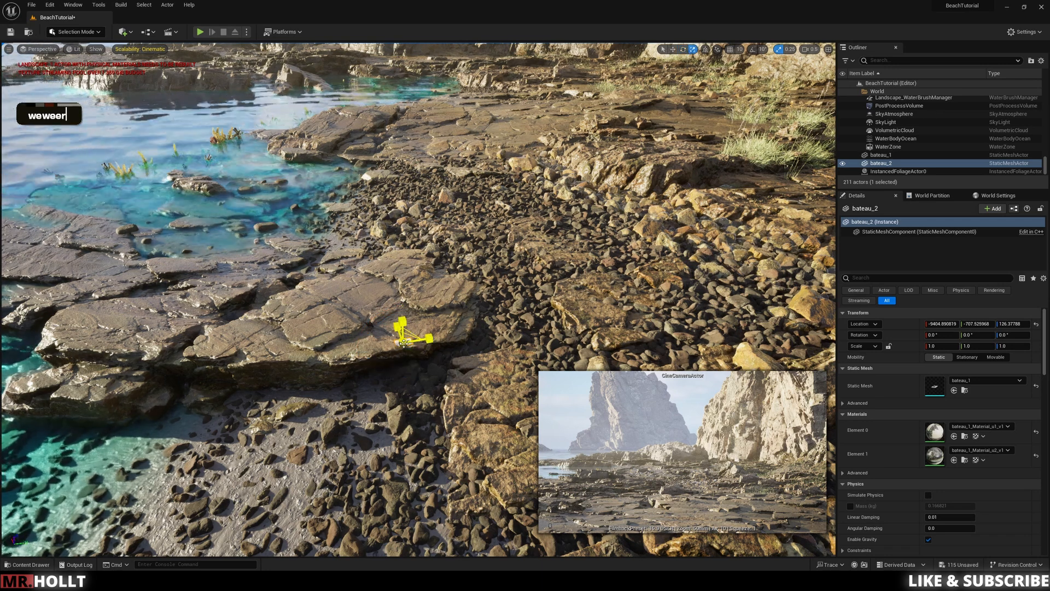
drag(403, 341, 586, 238)
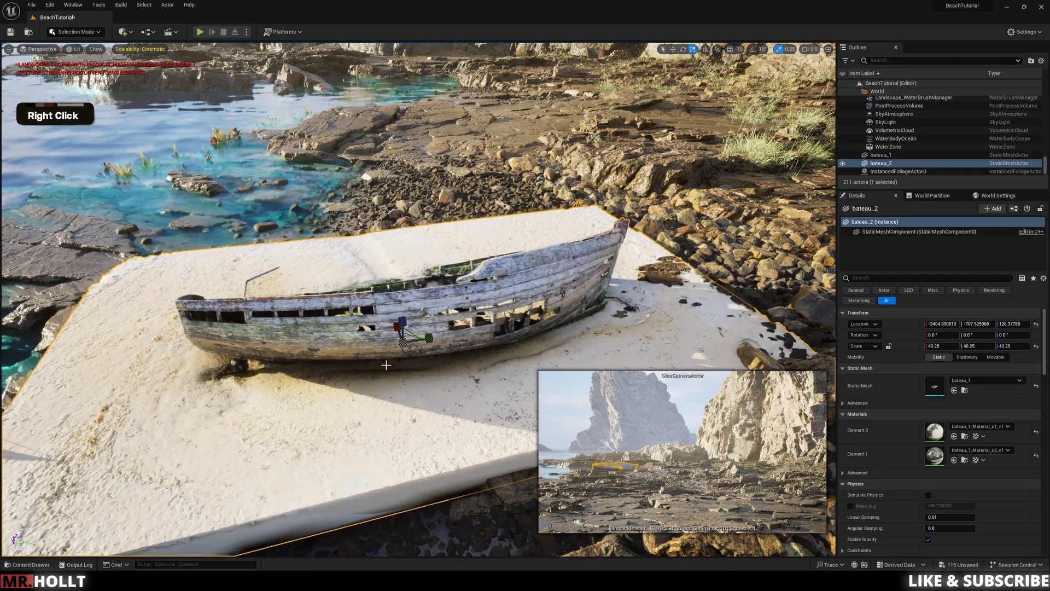
Step: Rotate the boat about its vertical axis to about -168°
key(s)
right_drag(386, 365, 397, 387)
key(e)
drag(383, 349, 492, 386)
key(a)
right_drag(387, 433, 470, 444)
key(w)
Step: Apply bateau_1_Material_u2_v1 from the Boat folder to the boat
key(ctrl+space)
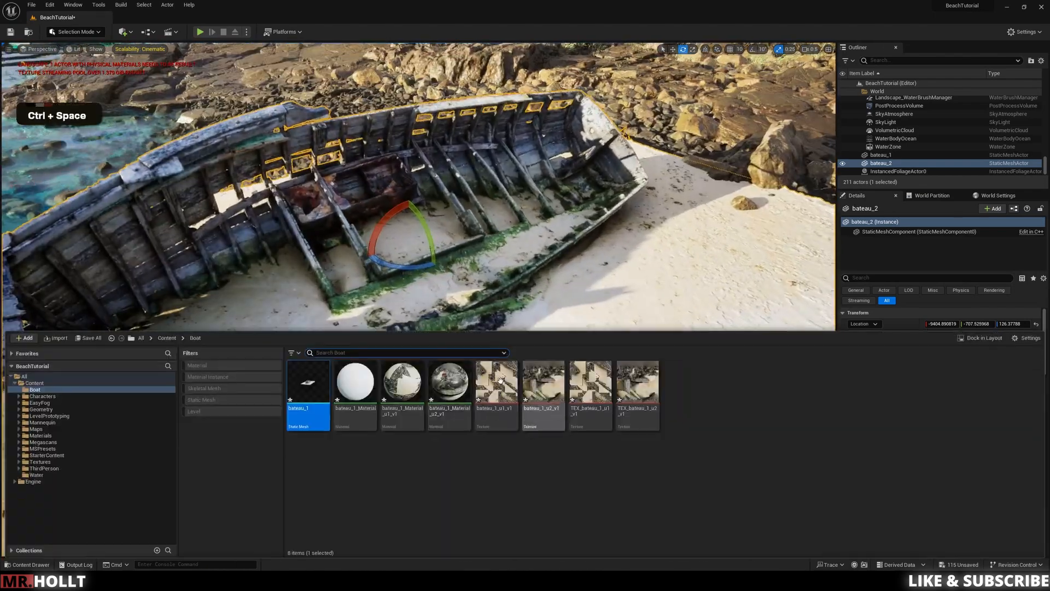
drag(450, 387, 471, 267)
right_drag(412, 288, 425, 260)
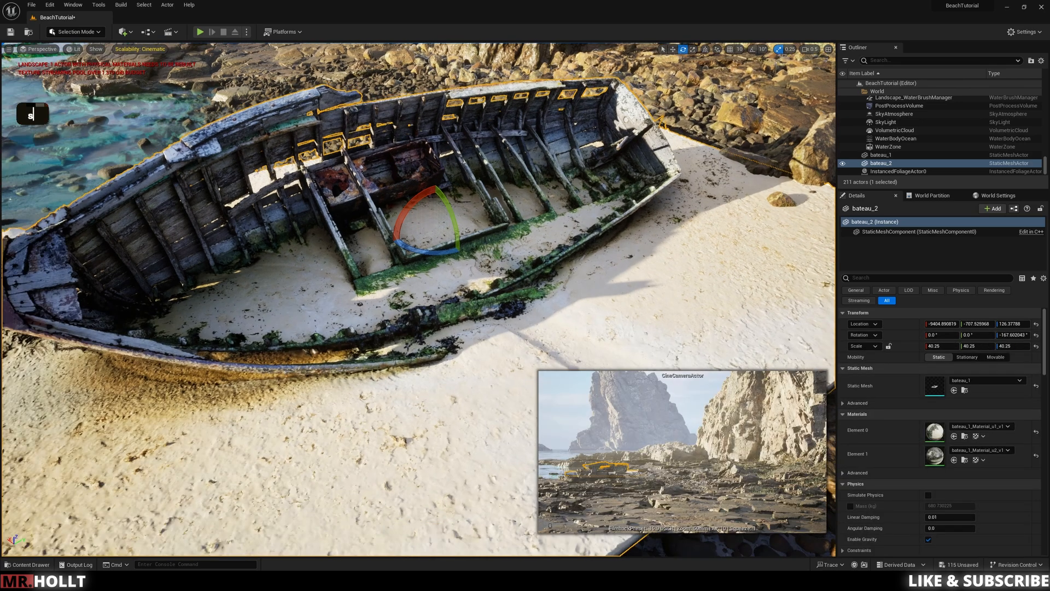
key(ctrl+space)
key(ctrl+space)
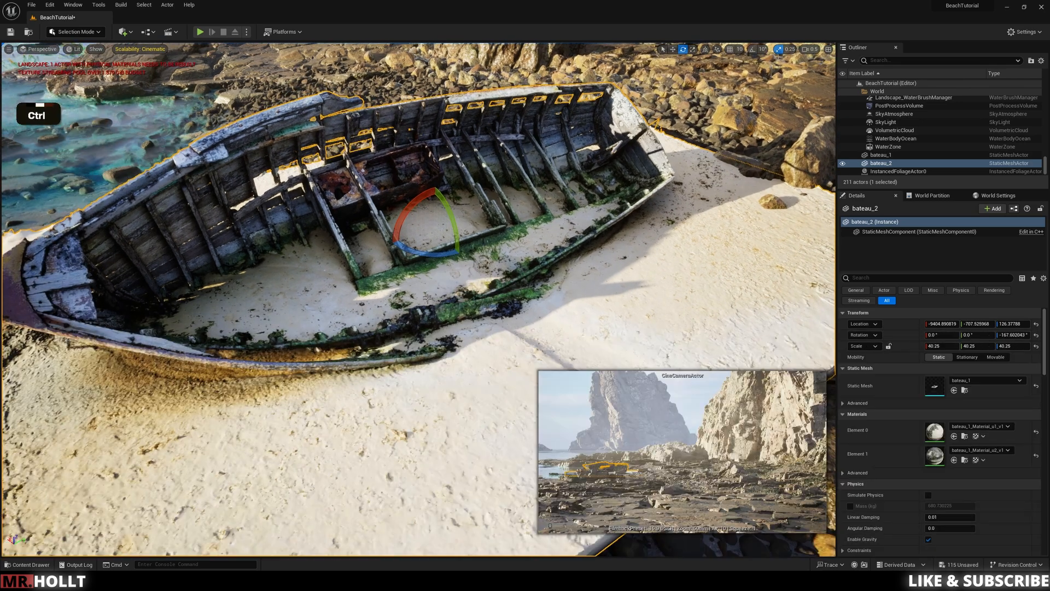
key(ctrl+space)
drag(451, 391, 467, 254)
Step: Tilt the boat about 8° and lower it to a height of about 84 so its sand base sinks beneath the pebbles
key(s)
right_drag(484, 271, 483, 271)
key(d)
key(q)
key(e)
drag(417, 220, 337, 320)
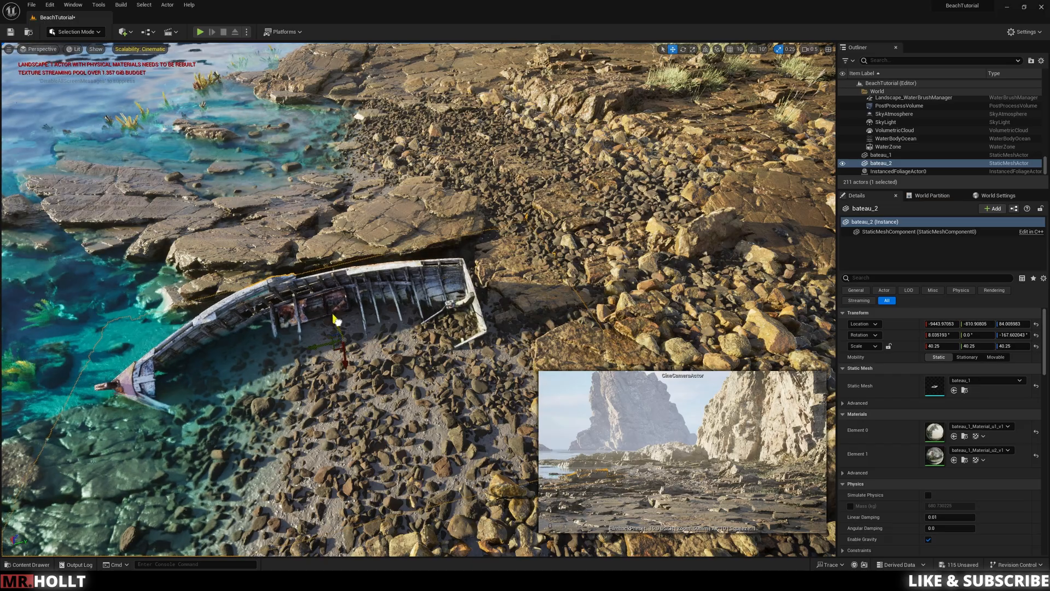
Step: Examine the placement of the boat at the waterline from several distances and viewing heights
click(539, 315)
key(s)
key(q)
right_drag(539, 314, 550, 243)
key(d)
key(s)
click(539, 290)
key(d)
key(s)
key(d)
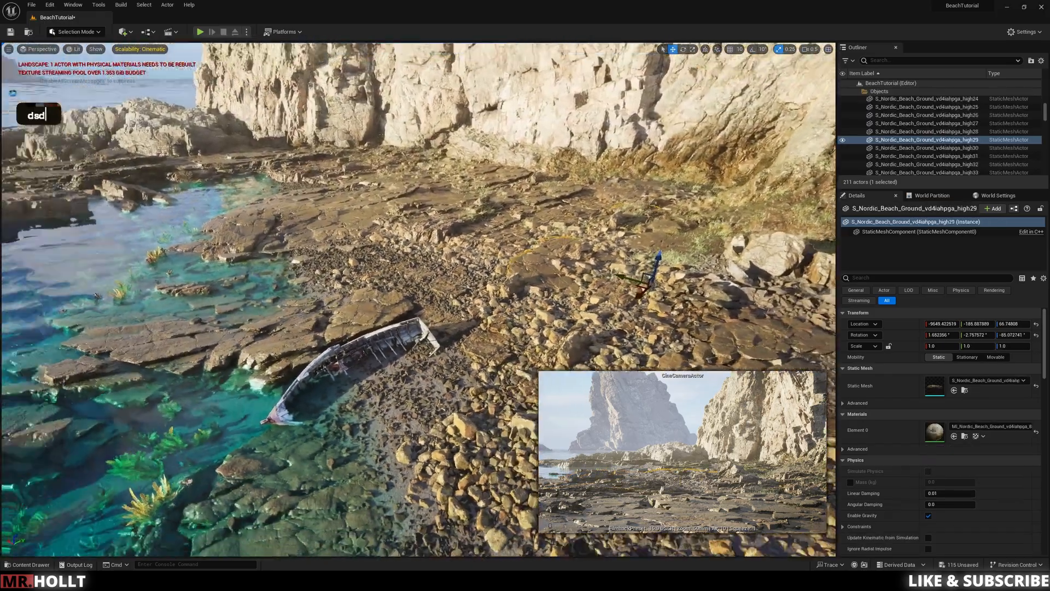
key(s)
key(q)
key(q)
key(q)
key(q)
key(q)
key(q)
key(q)
key(s)
key(d)
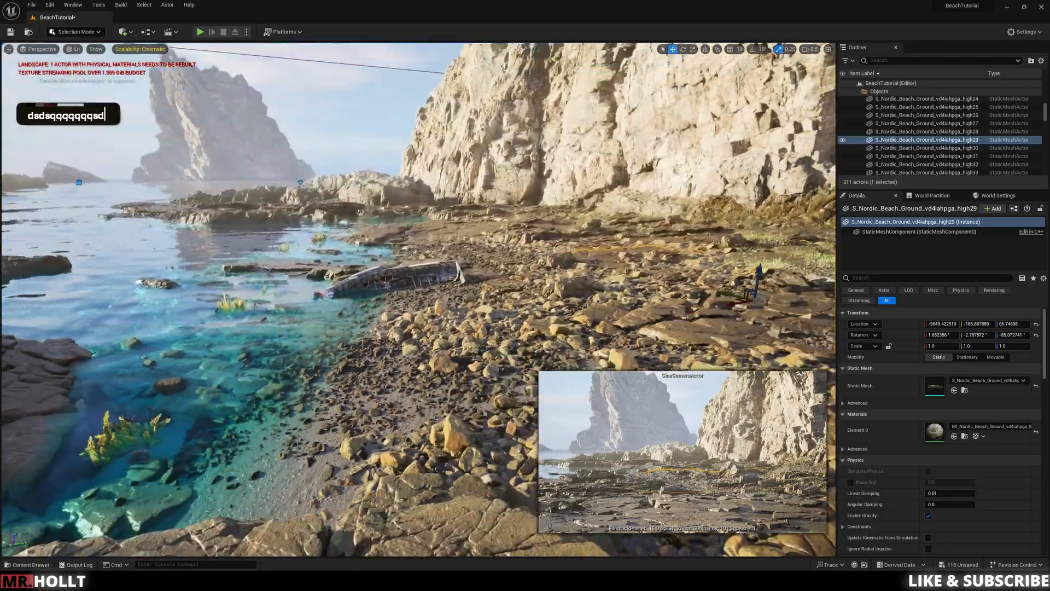
key(d)
key(w)
key(w)
key(w)
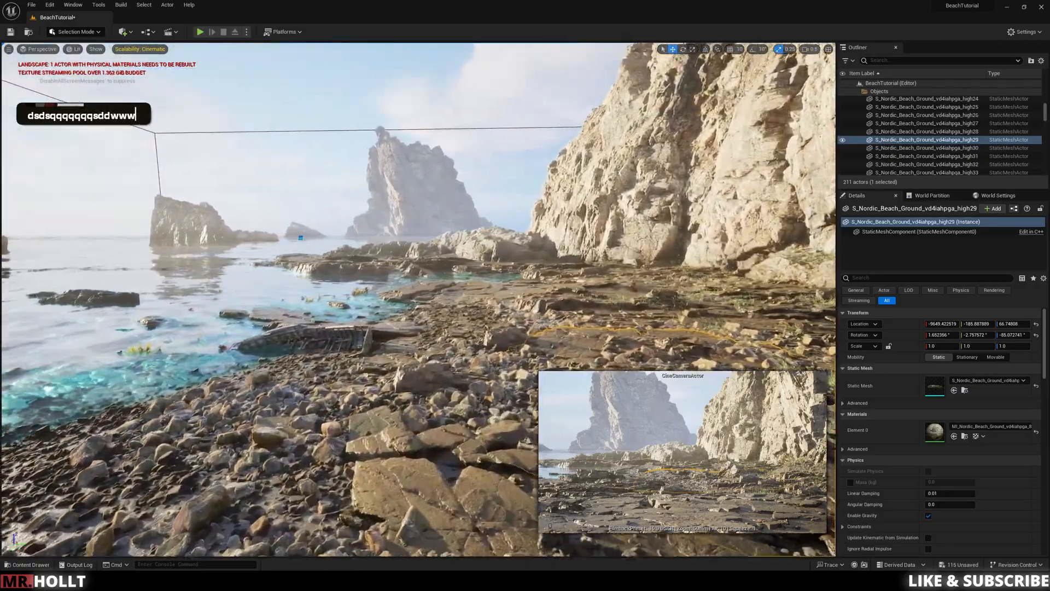
key(a)
key(e)
key(a)
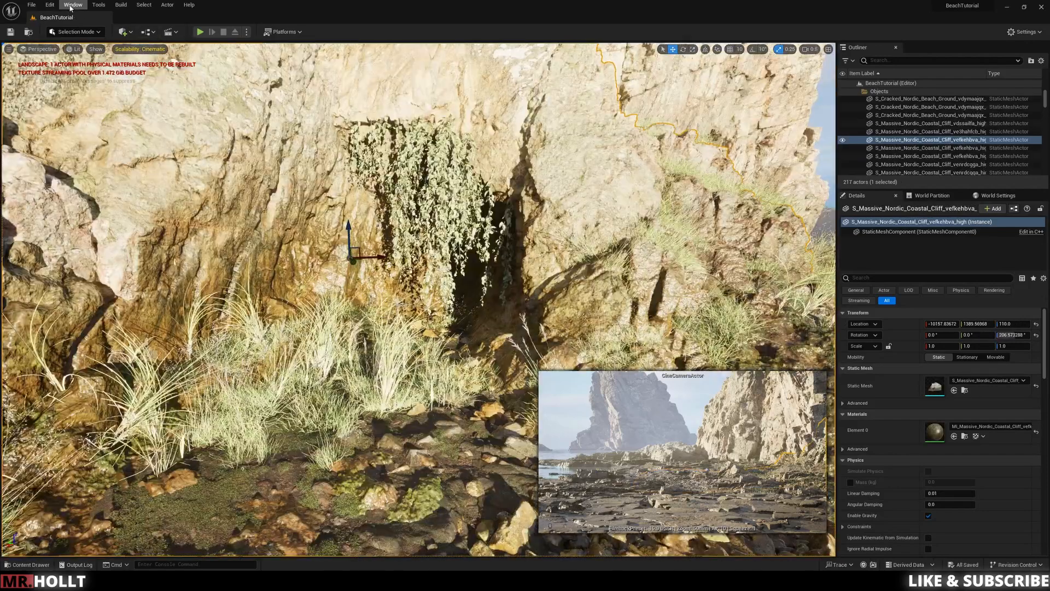
Step: Search Quixel Bridge for Door, download the Old Wooden Door in High Quality and add it to the project
click(73, 5)
mouse_move(103, 273)
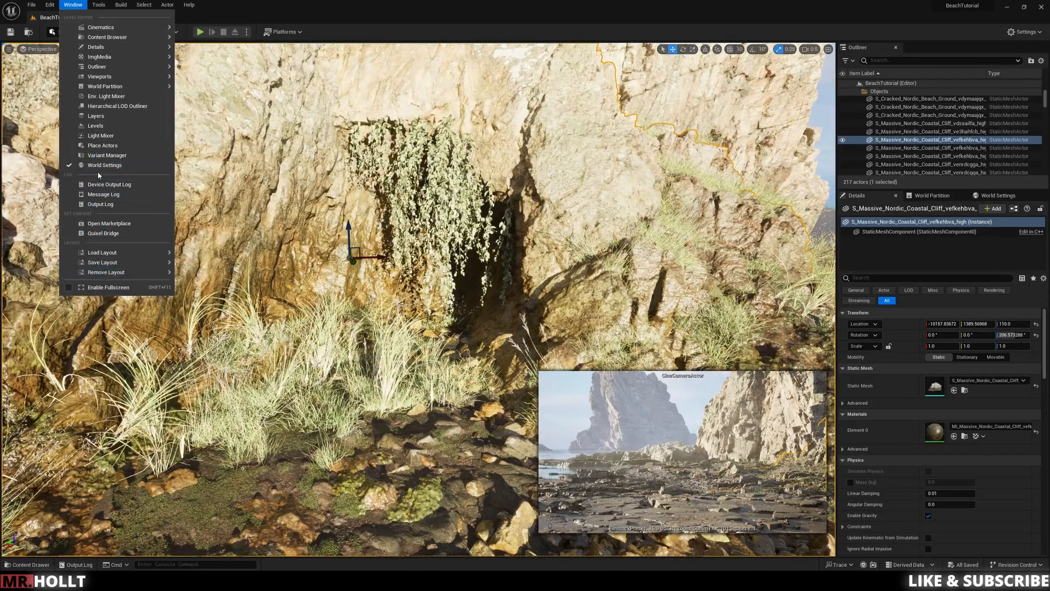
mouse_move(78, 24)
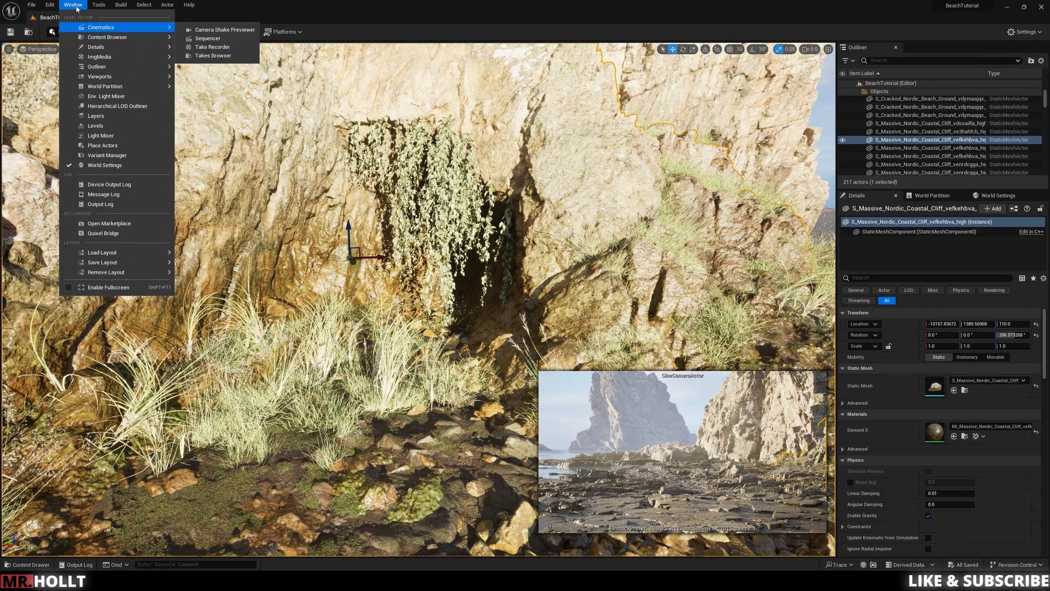
click(103, 233)
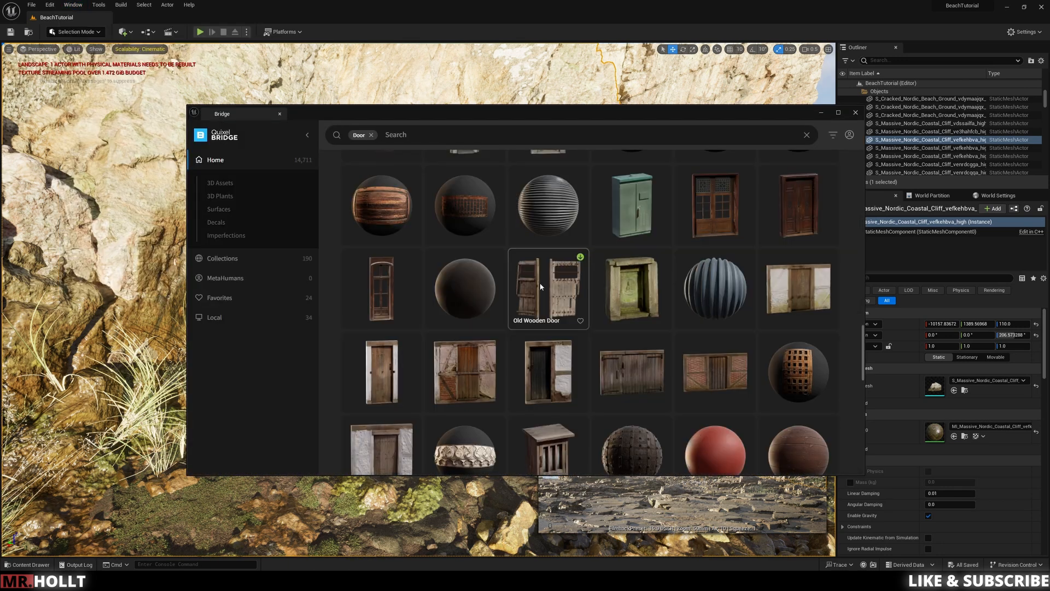
click(541, 285)
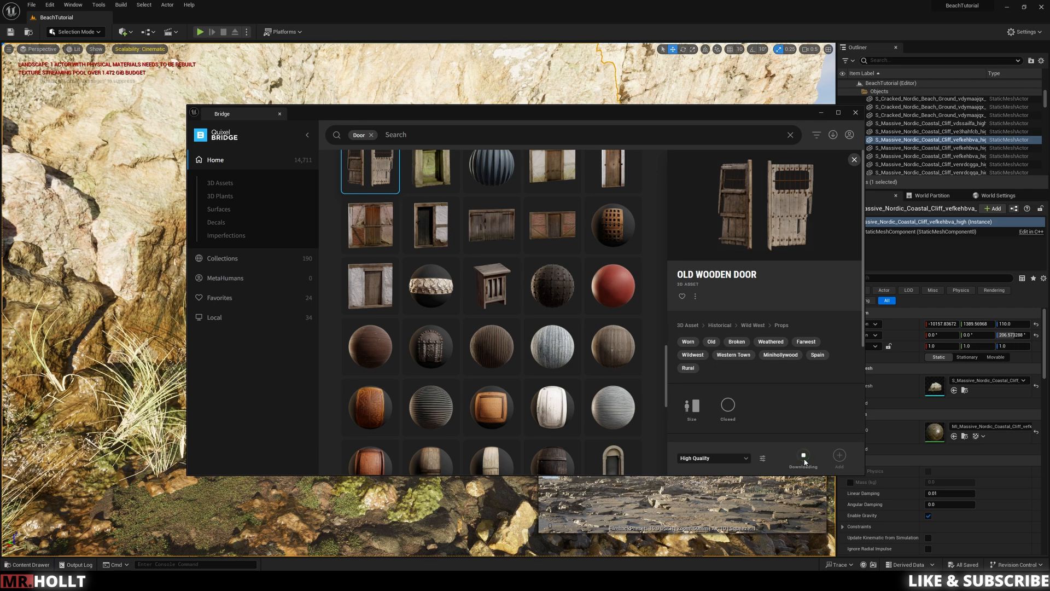
scroll(780, 419, up, 5)
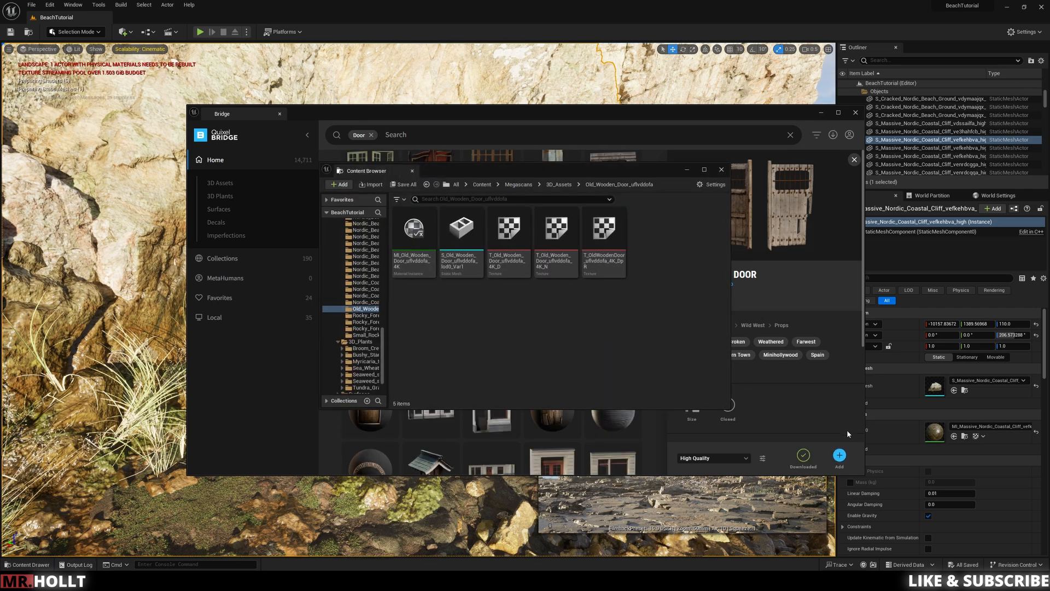
click(856, 112)
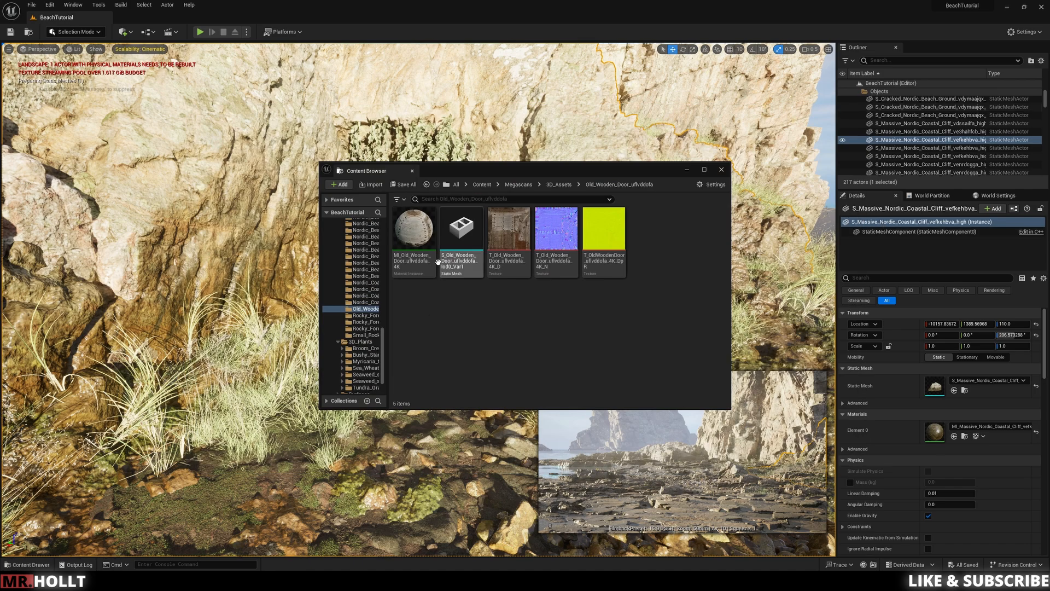
Step: Place the S_Old_Wooden_Door mesh in front of the creeper-covered cave and close the content window
drag(461, 233, 295, 413)
key(a)
click(722, 170)
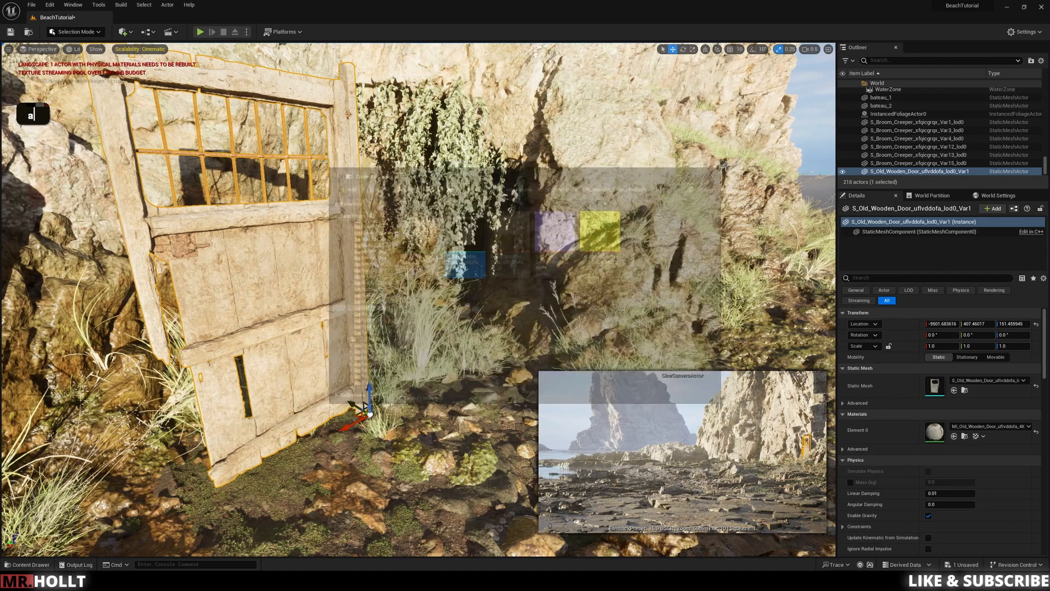
Step: Turn the wooden door to about -117° about its vertical axis and scale it uniformly to 0.75
key(e)
drag(366, 441, 455, 297)
key(r)
right_drag(466, 288, 495, 284)
key(w)
key(a)
key(w)
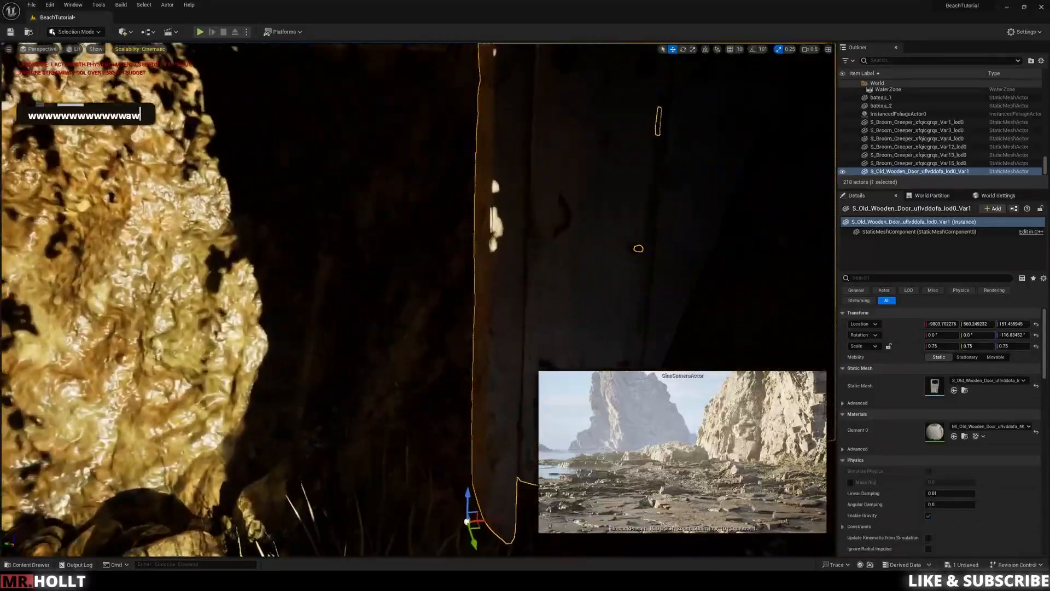
Step: Move the wooden door beside the cave's rock wall, behind the hanging creepers
key(s)
key(s)
key(s)
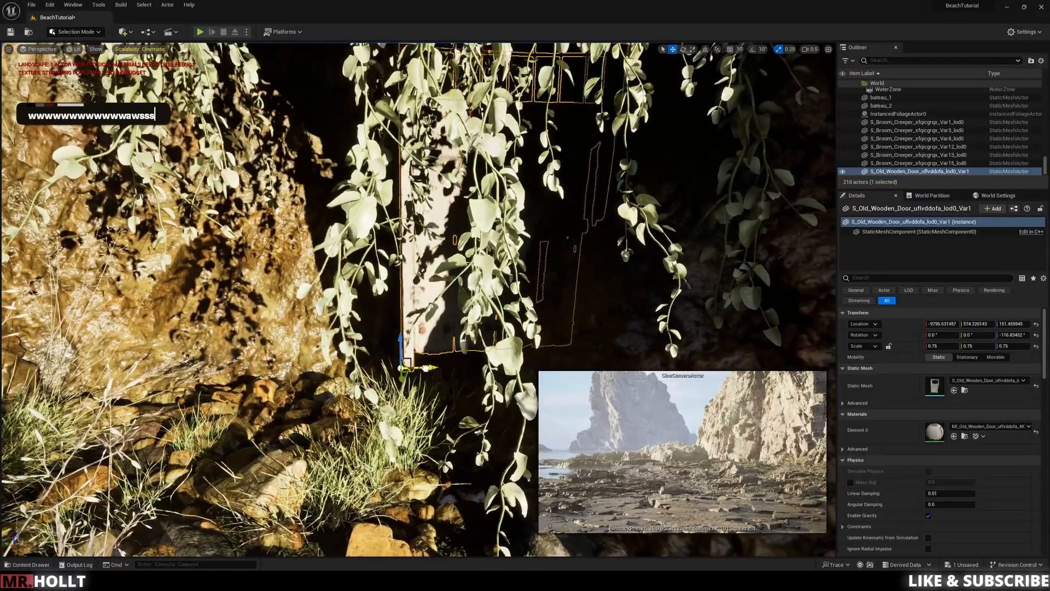
drag(432, 367, 327, 368)
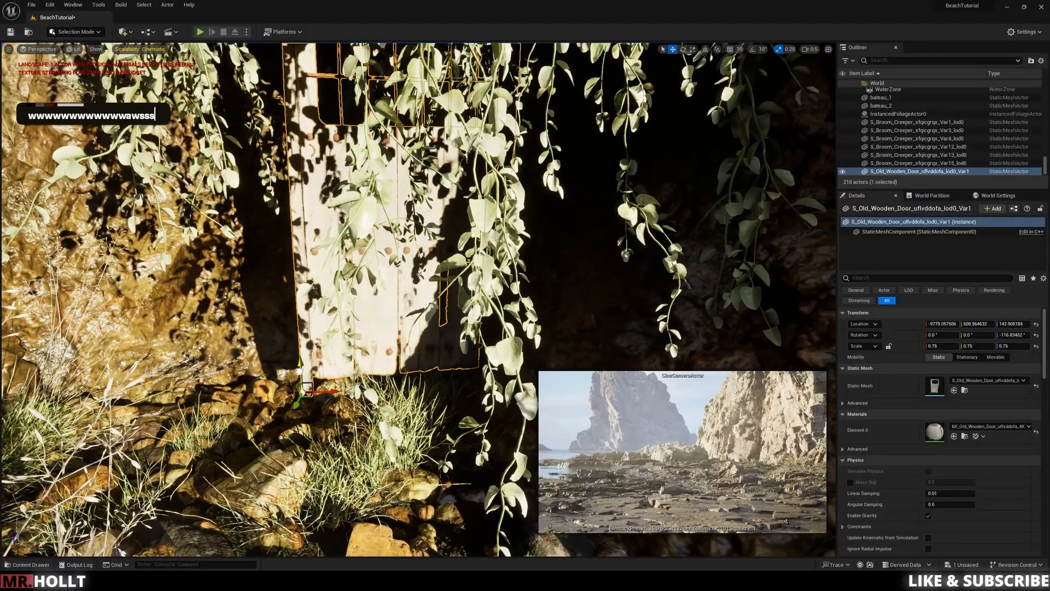
drag(296, 417, 304, 389)
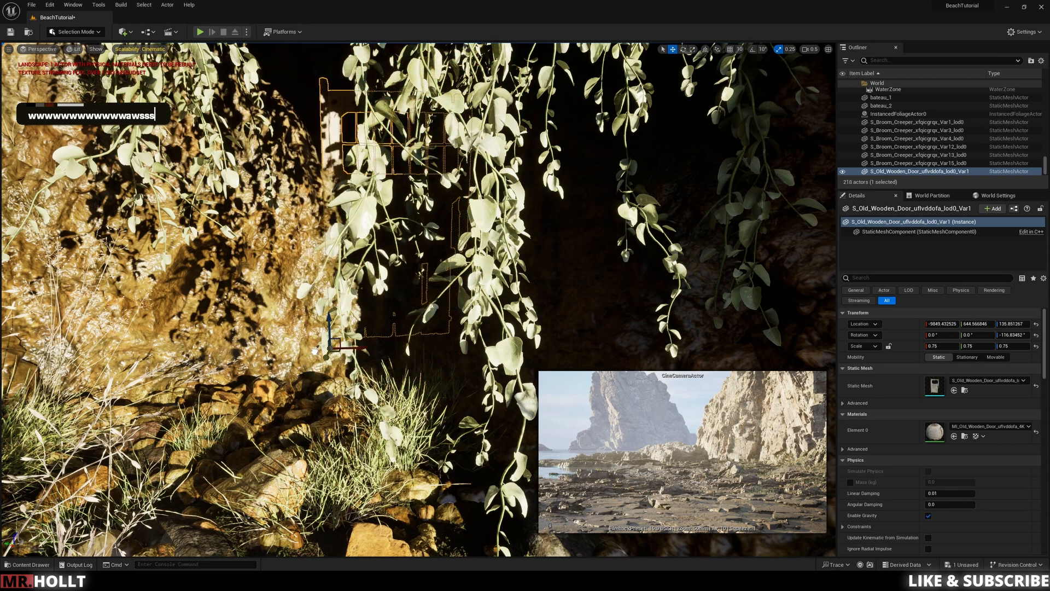
drag(316, 347, 319, 341)
right_drag(364, 365, 350, 402)
Step: Fine-tune the door's position inside the cave entrance and lower it to a height of about 129
key(w)
key(w)
key(w)
key(e)
drag(278, 433, 239, 527)
key(s)
key(s)
mouse_move(239, 528)
right_down()
mouse_move(236, 517)
mouse_move(239, 527)
right_up()
key(a)
key(q)
key(q)
drag(324, 369, 322, 434)
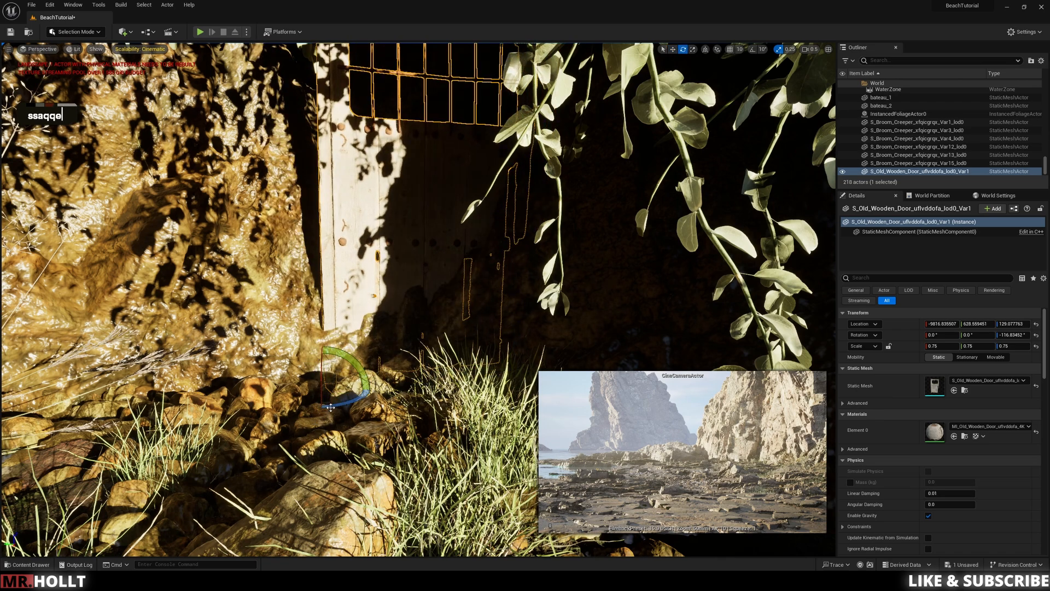
Step: Rotate the wooden door about its vertical axis to about -80° so it faces out of the cave
right_drag(526, 386, 525, 387)
drag(362, 391, 325, 392)
mouse_move(350, 383)
right_down()
mouse_move(329, 383)
mouse_move(350, 372)
mouse_move(340, 366)
right_up()
key(d)
key(s)
key(a)
key(w)
Step: Open Quixel Bridge and search its library for wooden beam
click(73, 5)
click(88, 230)
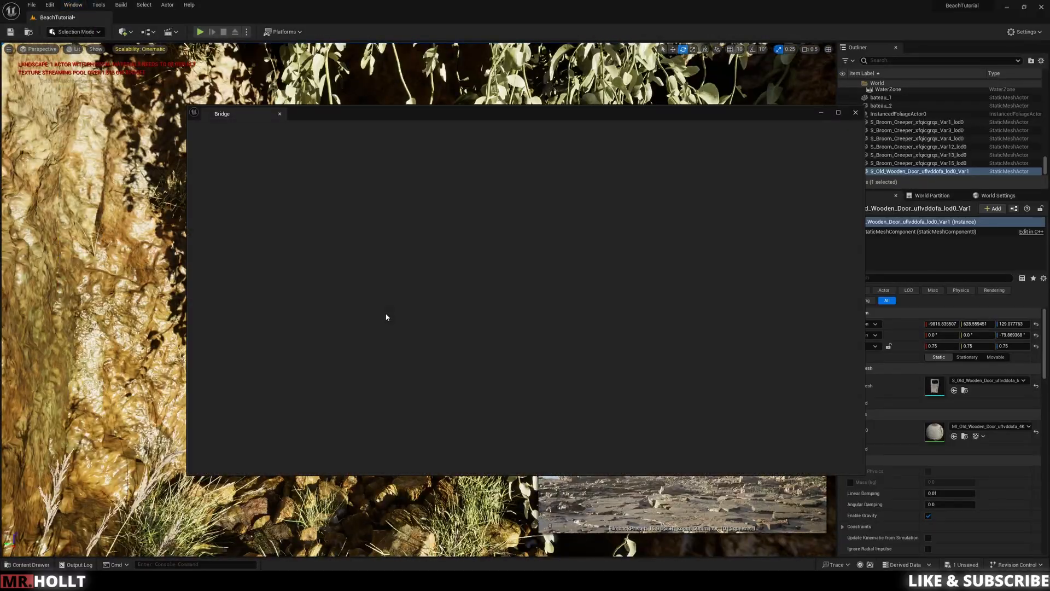
click(389, 134)
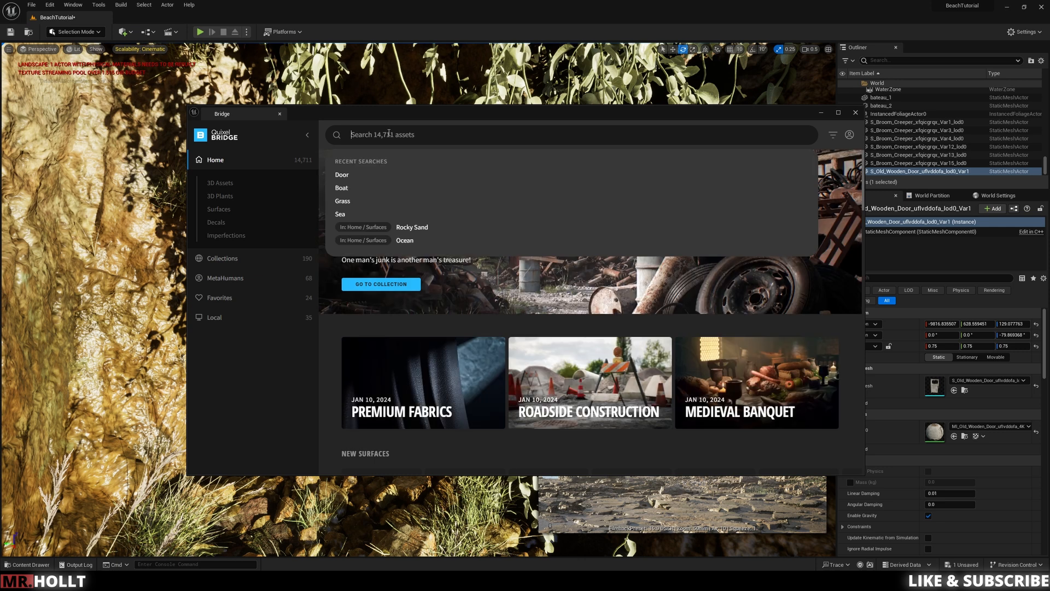
text(wood)
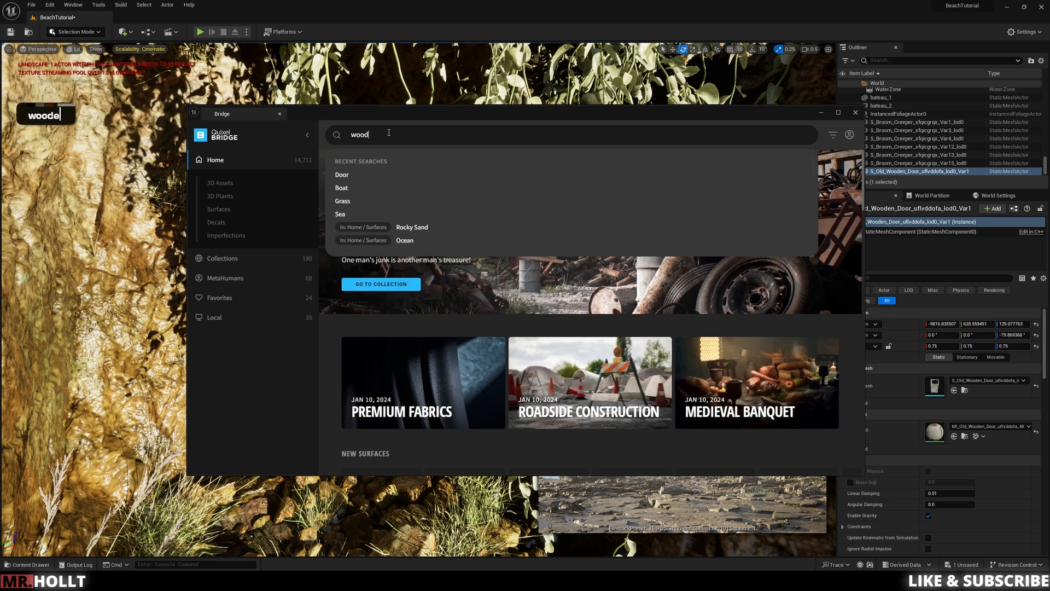
text(en beam)
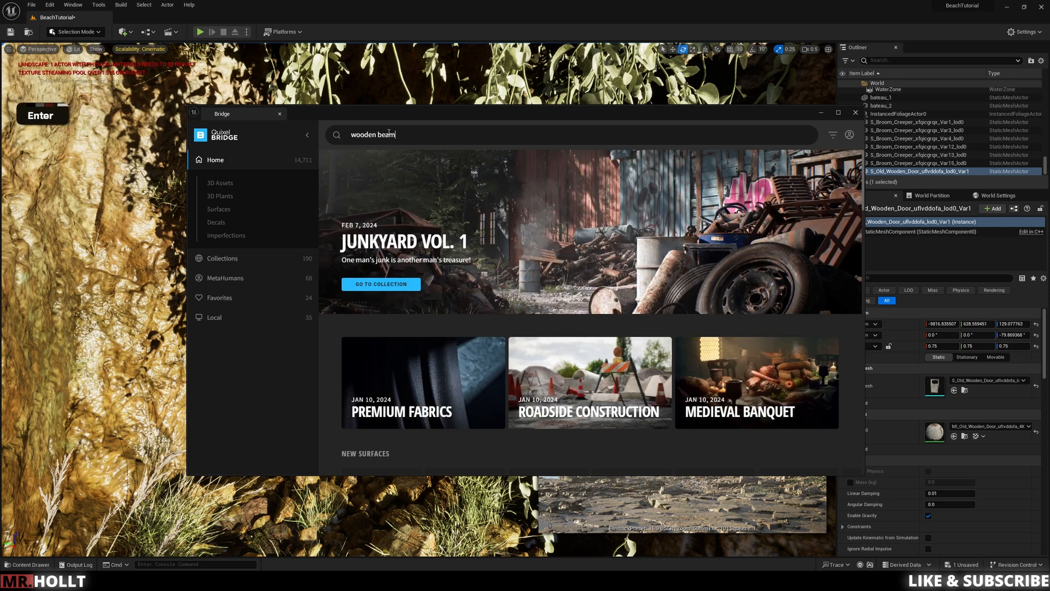
key(Return)
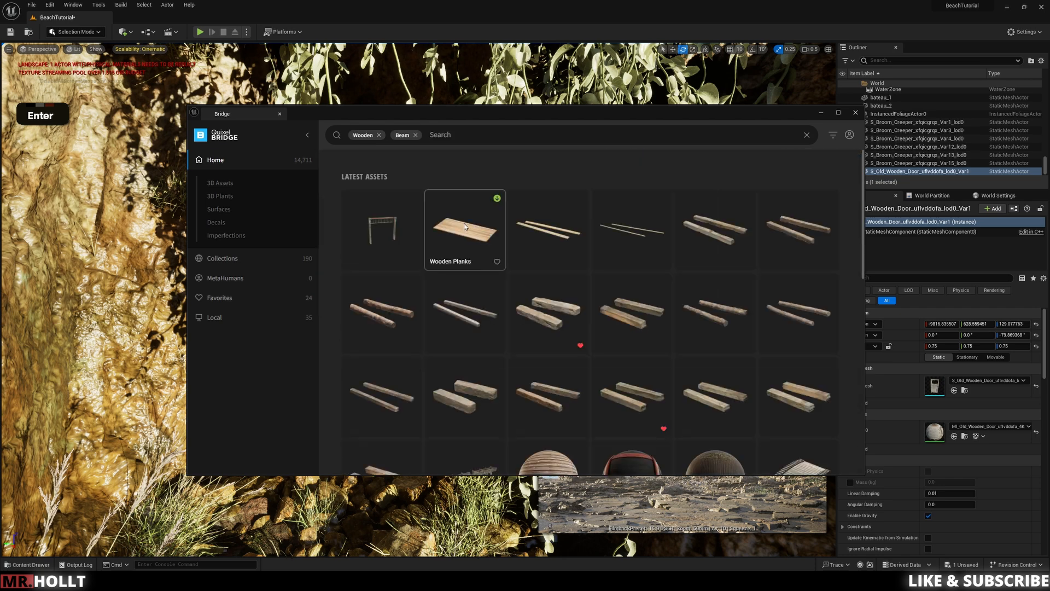
Step: Download several Old Wooden Beam assets of different thickness in High Quality
click(545, 318)
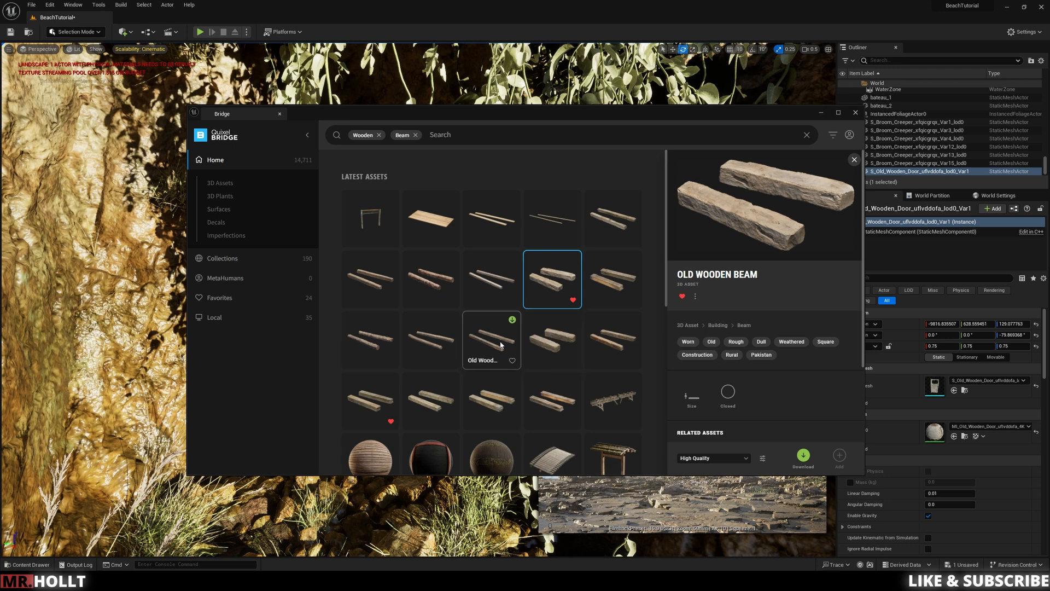
click(805, 456)
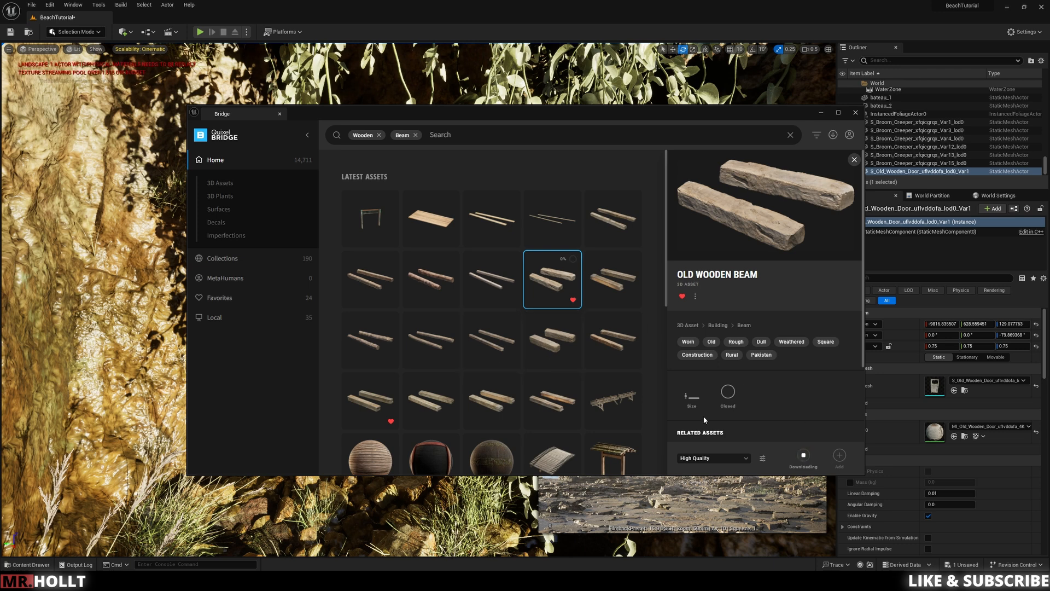
click(485, 358)
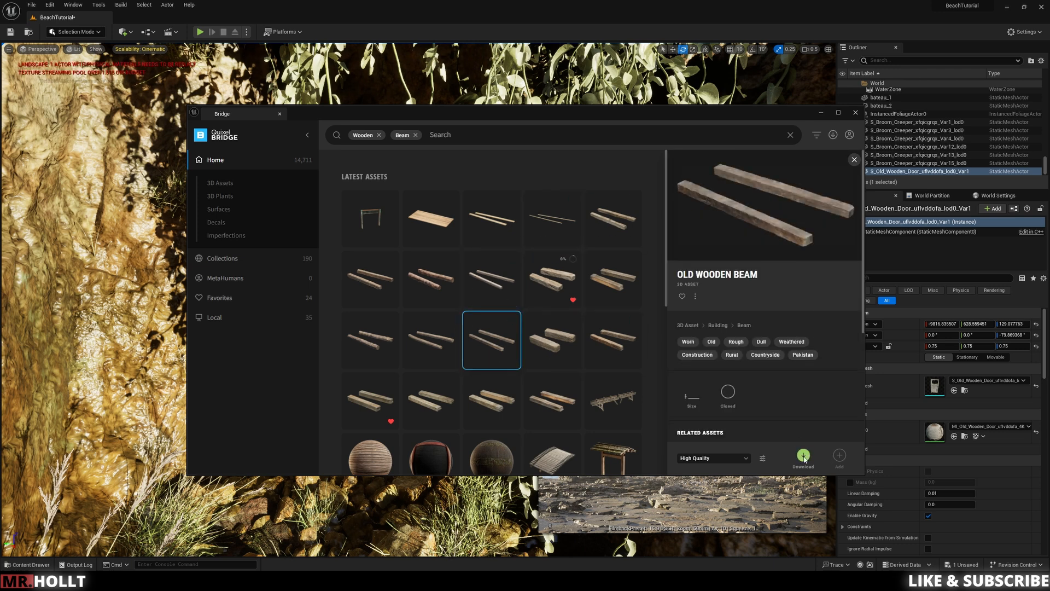
click(610, 280)
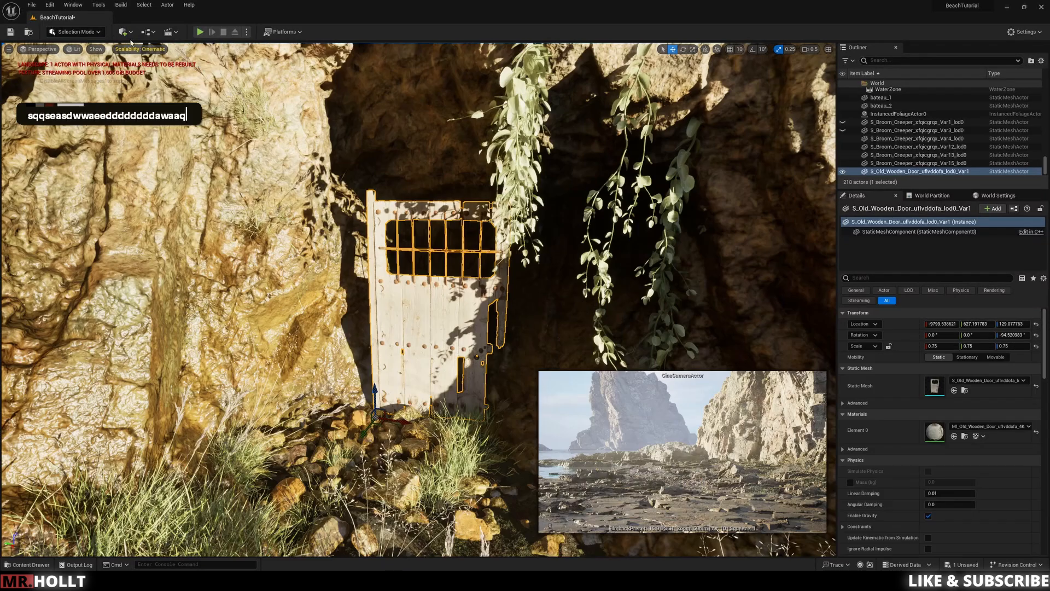
Step: Add a cube shape to the level and move it in front of the wooden door at the cave entrance
click(122, 33)
mouse_move(153, 100)
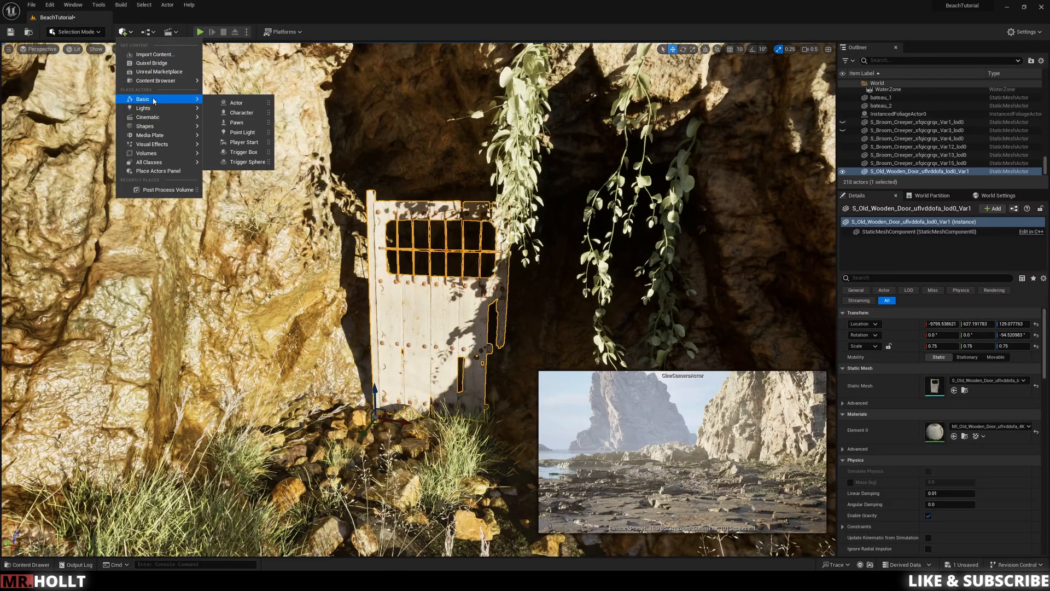
mouse_move(150, 127)
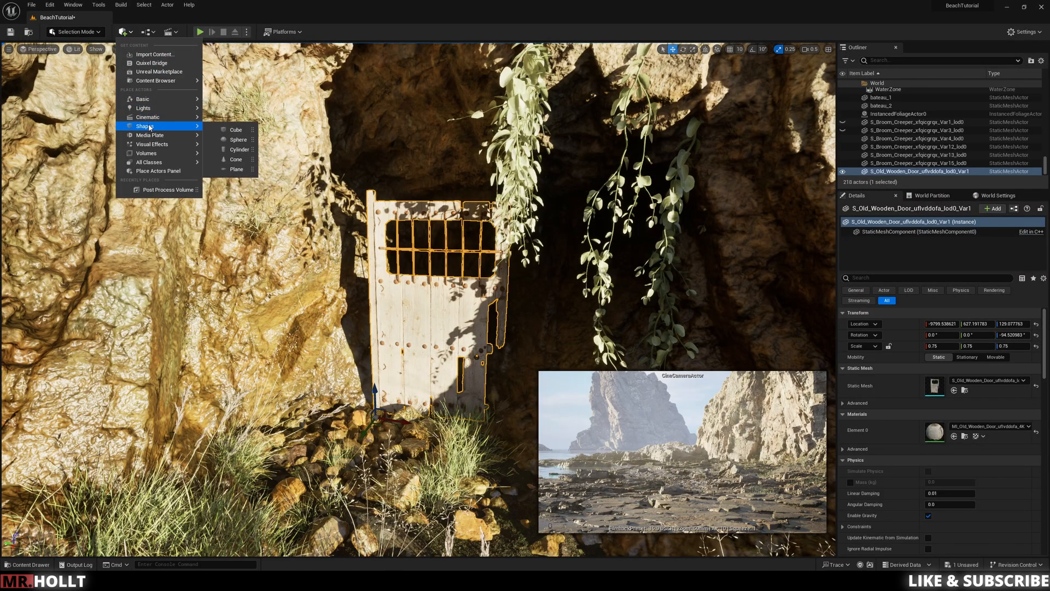
click(235, 129)
key(s)
key(s)
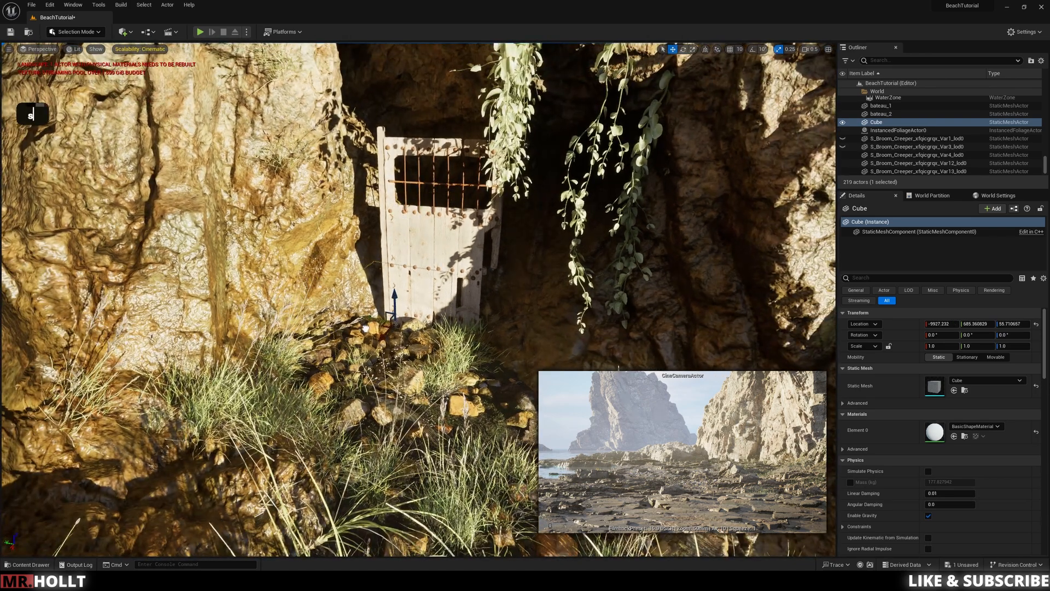
key(w)
right_drag(404, 323, 404, 410)
drag(378, 374, 251, 452)
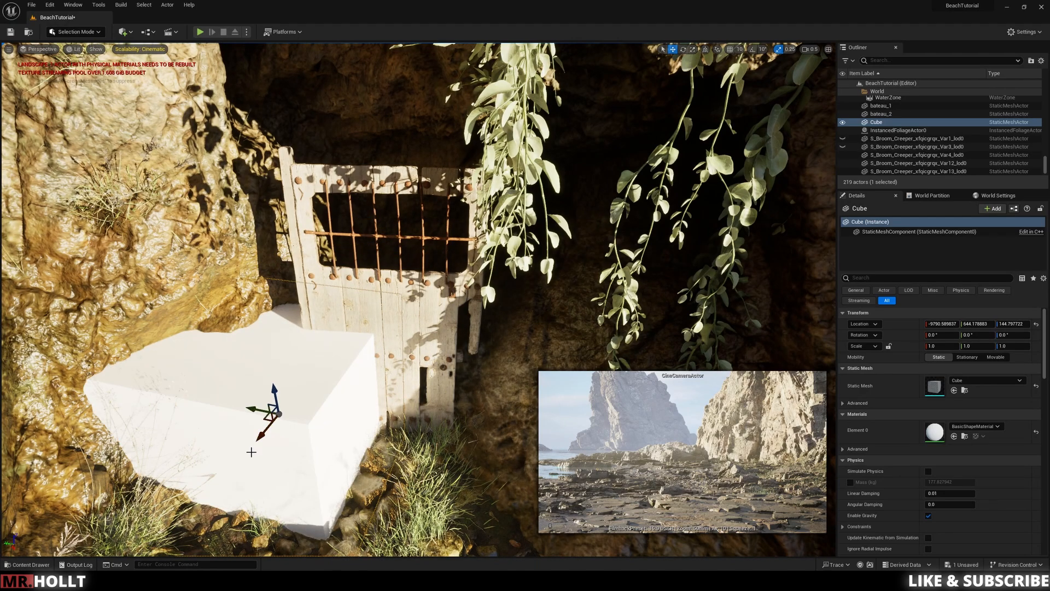
drag(261, 413, 350, 428)
key(s)
right_drag(413, 405, 414, 415)
Step: Narrow the cube to a Y scale of 0.75 and rotate it about its vertical axis to about -9.9°
key(a)
key(e)
key(r)
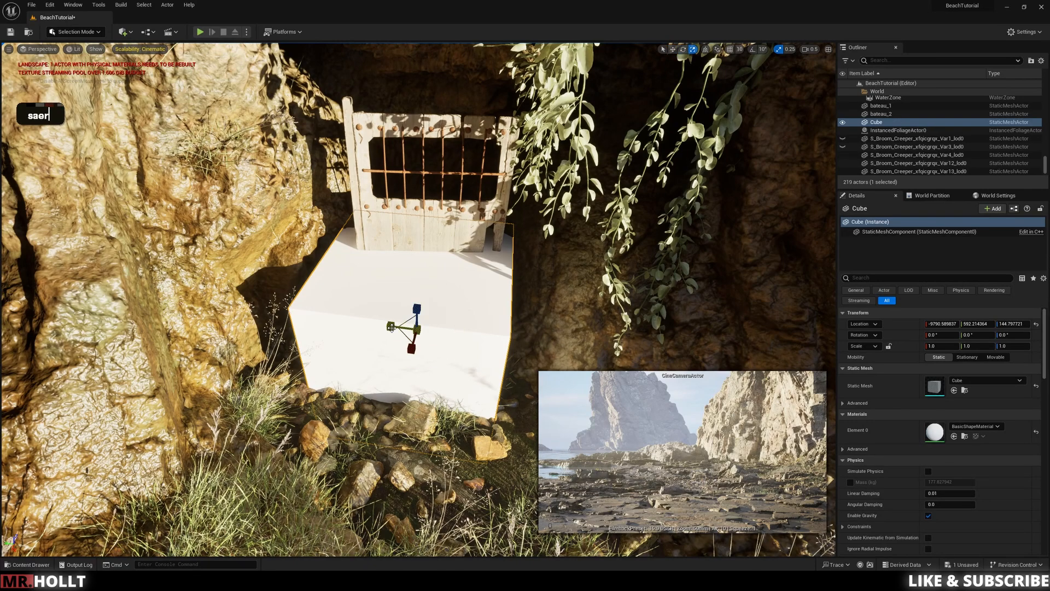
drag(392, 327, 428, 355)
key(e)
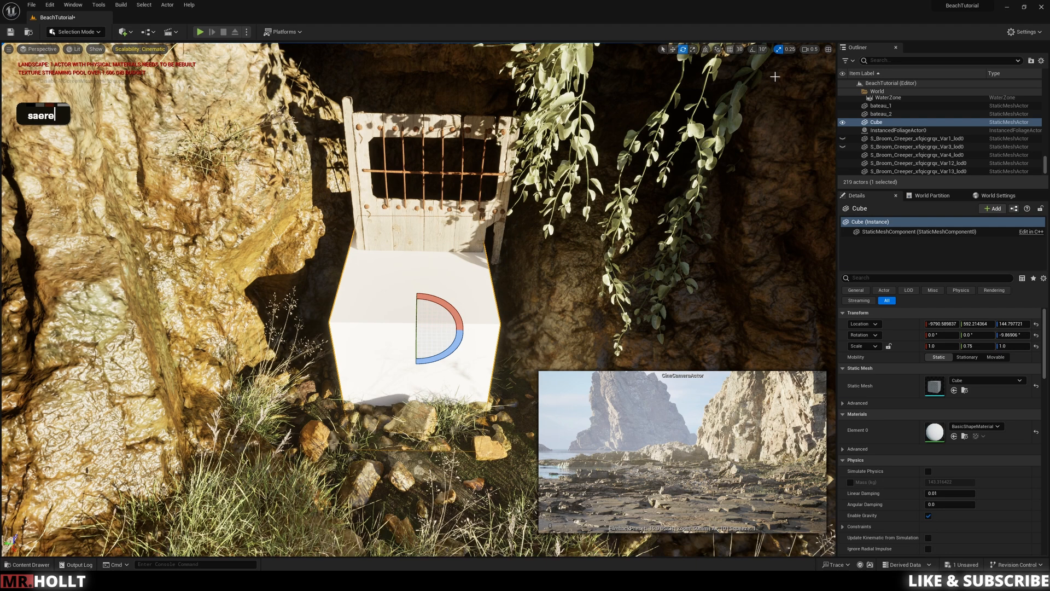
Step: Disable scale snapping, shift the cube in line with the door, and enlarge it evenly to about 1.09 × 0.84 × 1.09
click(779, 50)
key(r)
key(e)
key(w)
drag(394, 332, 412, 332)
key(e)
key(r)
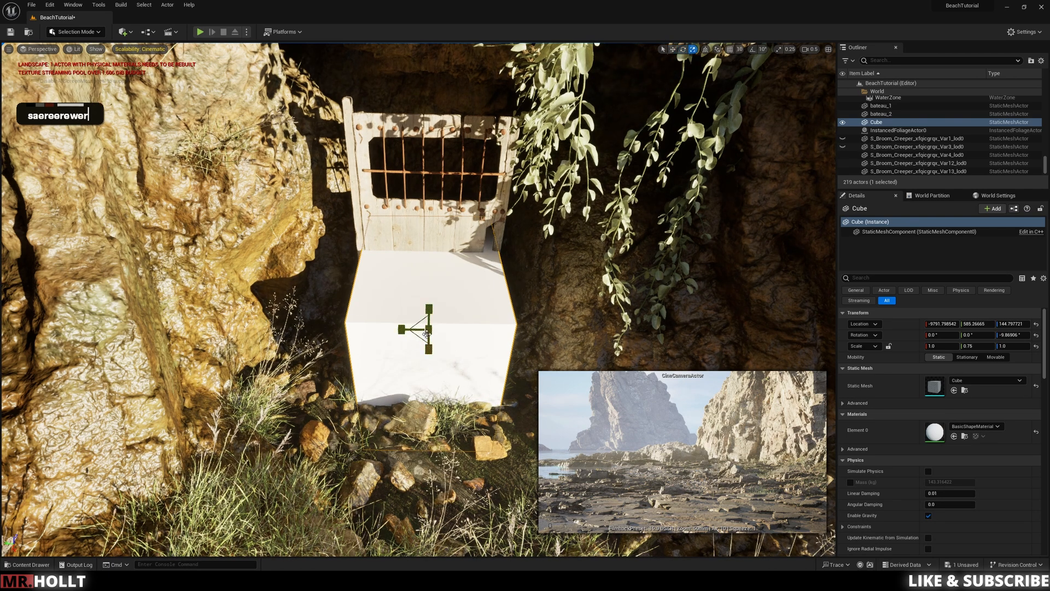
drag(430, 331, 439, 326)
Step: Raise the cube to a height of about 198 and stretch its Z scale to about 1.3 to cover the door
key(e)
key(s)
mouse_move(472, 320)
right_down()
mouse_move(473, 290)
mouse_move(473, 320)
right_up()
key(q)
key(w)
key(e)
key(e)
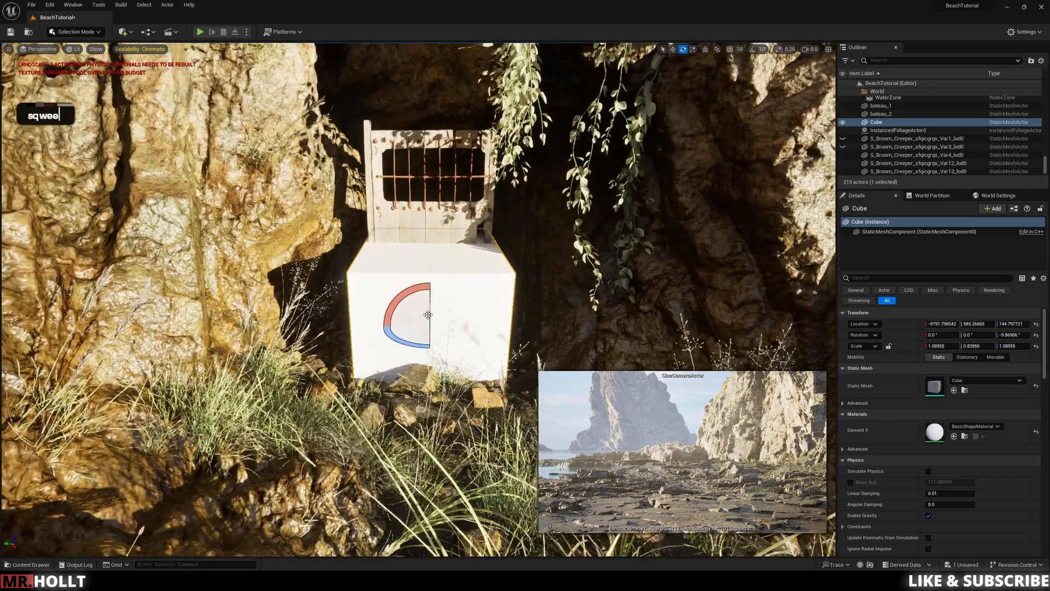
key(r)
drag(428, 302, 442, 195)
mouse_move(447, 222)
right_down()
mouse_move(448, 262)
mouse_move(449, 221)
mouse_move(428, 218)
right_up()
Step: Stretch the cube's X scale to about 8.64 and push it back so it runs deep into the cliff
key(e)
key(s)
key(q)
key(q)
key(q)
key(r)
drag(425, 203, 420, 231)
key(w)
mouse_move(411, 327)
right_down()
mouse_move(406, 342)
mouse_move(410, 327)
right_up()
key(d)
key(e)
key(d)
key(w)
key(w)
right_drag(414, 337, 415, 338)
key(d)
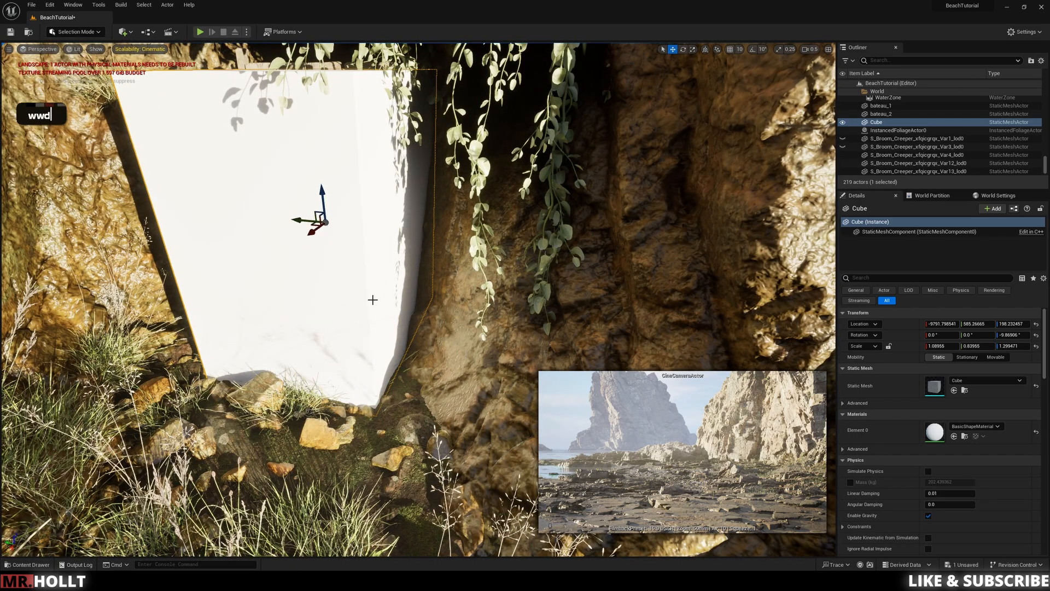
key(e)
key(r)
shift+drag(315, 235, 244, 309)
key(s)
right_drag(244, 309, 244, 309)
key(q)
key(e)
key(s)
key(a)
key(e)
right_drag(477, 152, 477, 152)
drag(392, 372, 425, 276)
right_drag(422, 104, 422, 104)
Step: In Modeling mode, cut the cube out of the cliff mesh with a Mesh Boolean set to Difference B - A
key(w)
shift+click(421, 104)
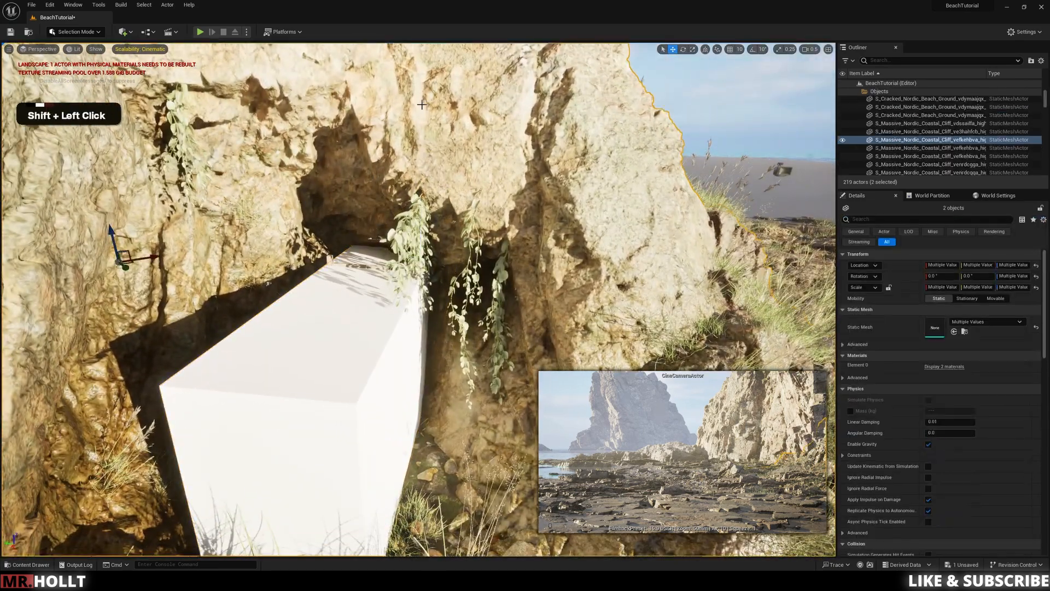
click(88, 32)
click(80, 78)
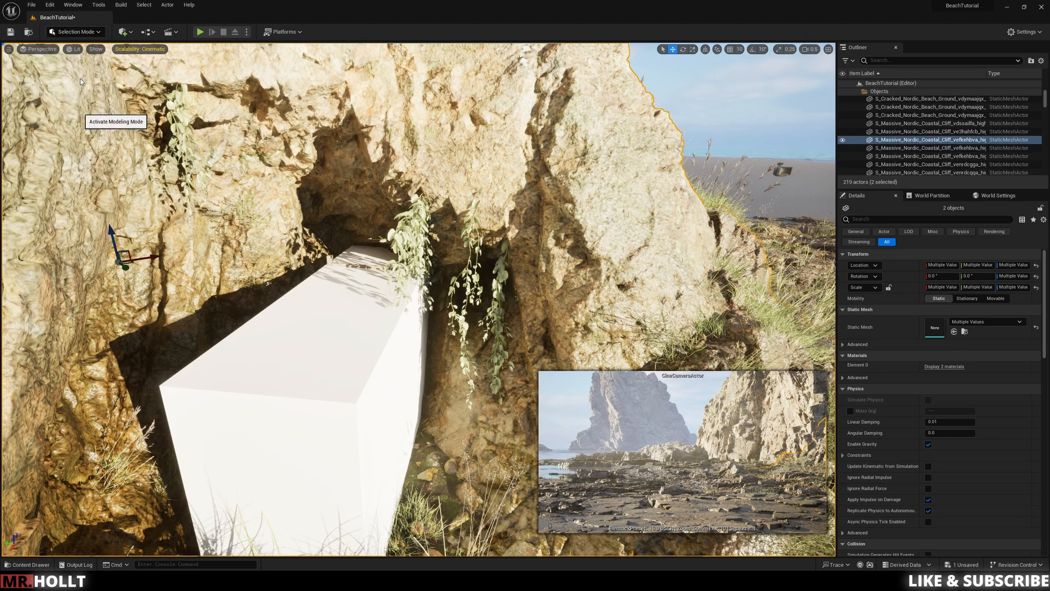
click(444, 354)
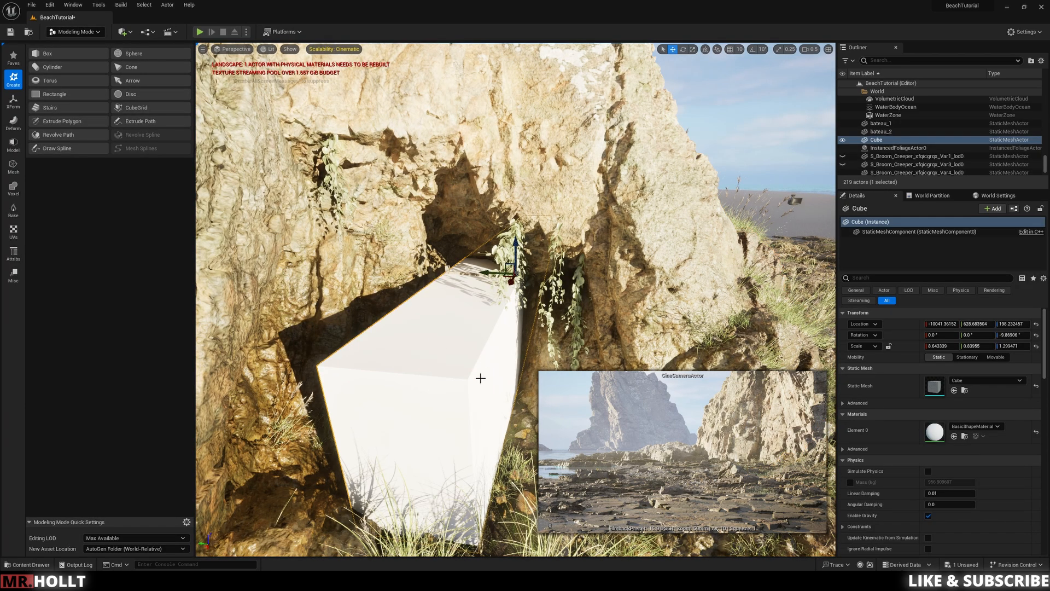
shift+click(525, 159)
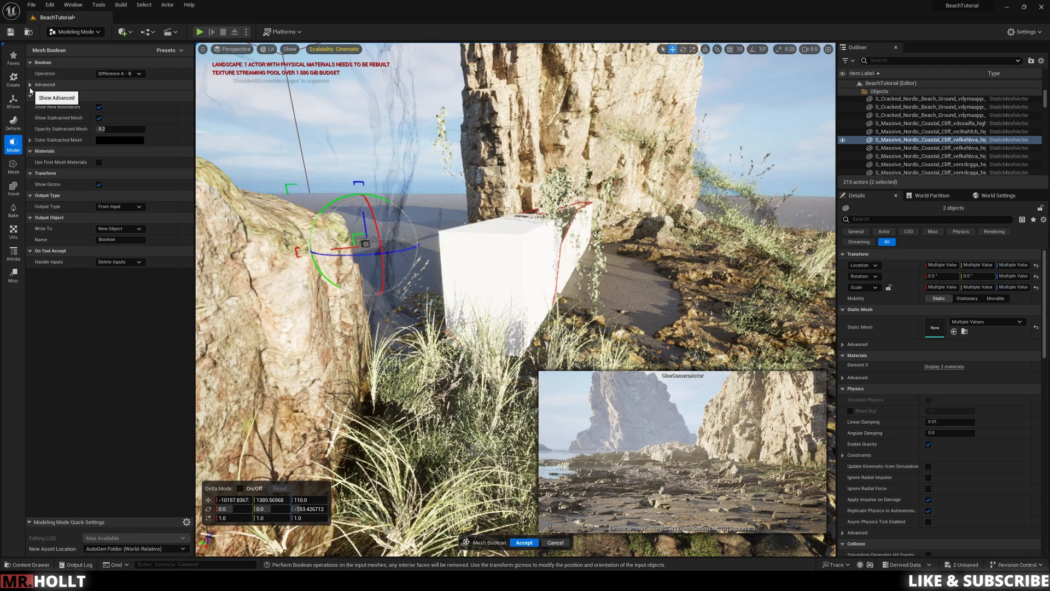
click(120, 74)
click(116, 93)
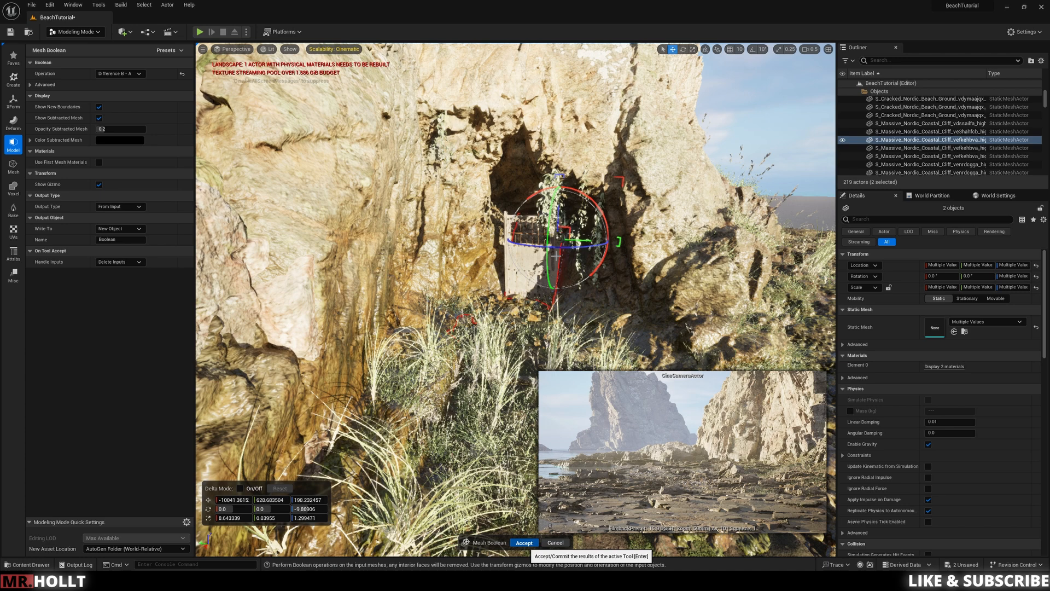
key(Return)
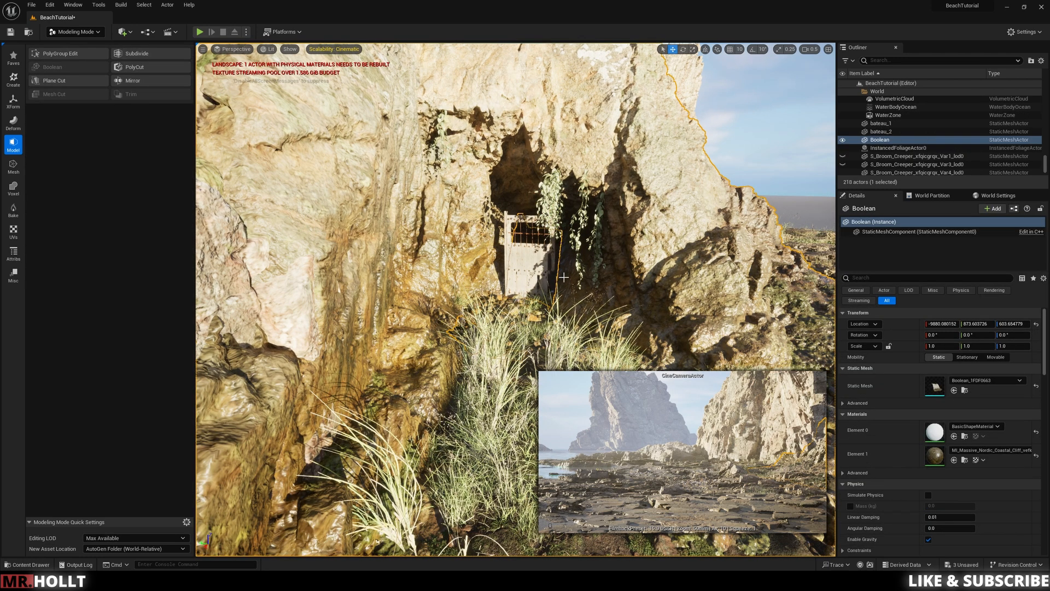
Step: Rotate the wooden door about its vertical axis so it stands open at the newly cut passage
key(w)
key(d)
key(e)
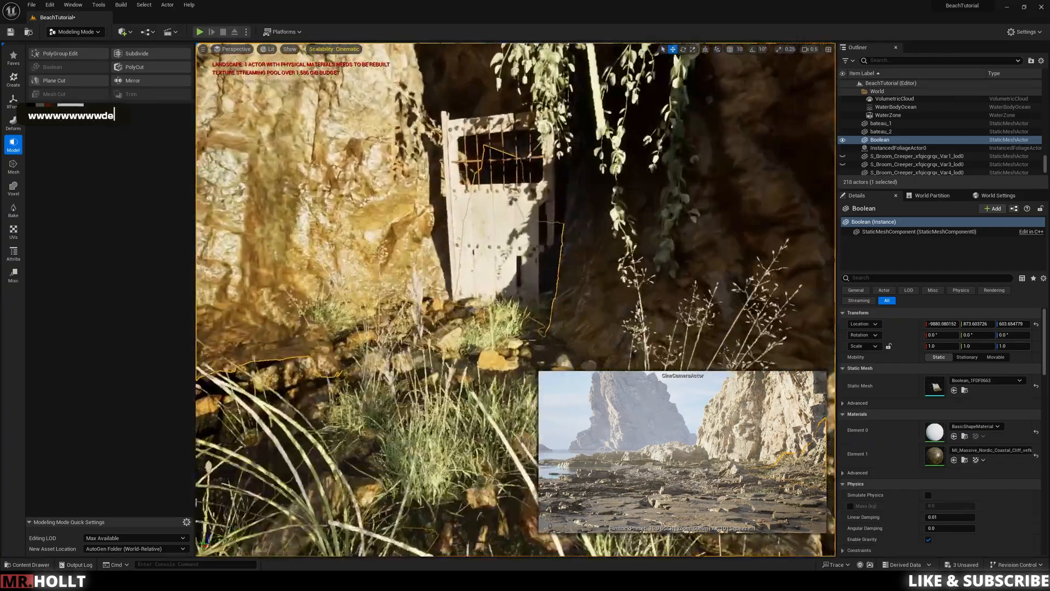
key(d)
key(w)
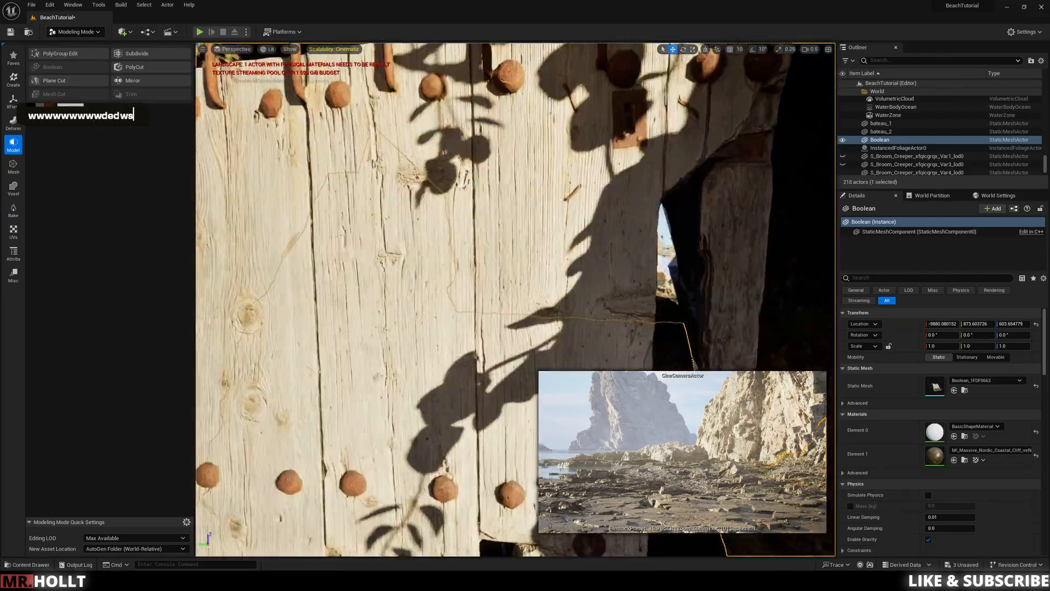
key(s)
key(s)
key(s)
key(s)
key(s)
key(e)
click(432, 454)
key(e)
key(r)
key(e)
drag(439, 481, 452, 447)
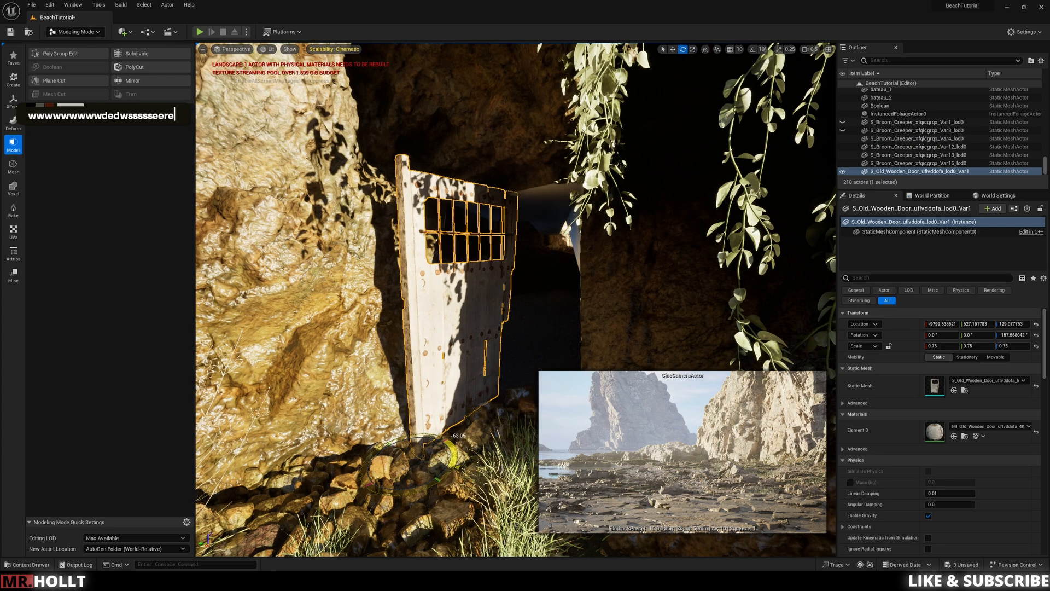
right_drag(452, 448, 468, 464)
Step: Place the Old Wooden Beam wggnecl mesh above the door and rotate it to span the entrance horizontally
key(w)
key(q)
key(w)
key(w)
key(a)
key(e)
key(w)
key(w)
key(ctrl+space)
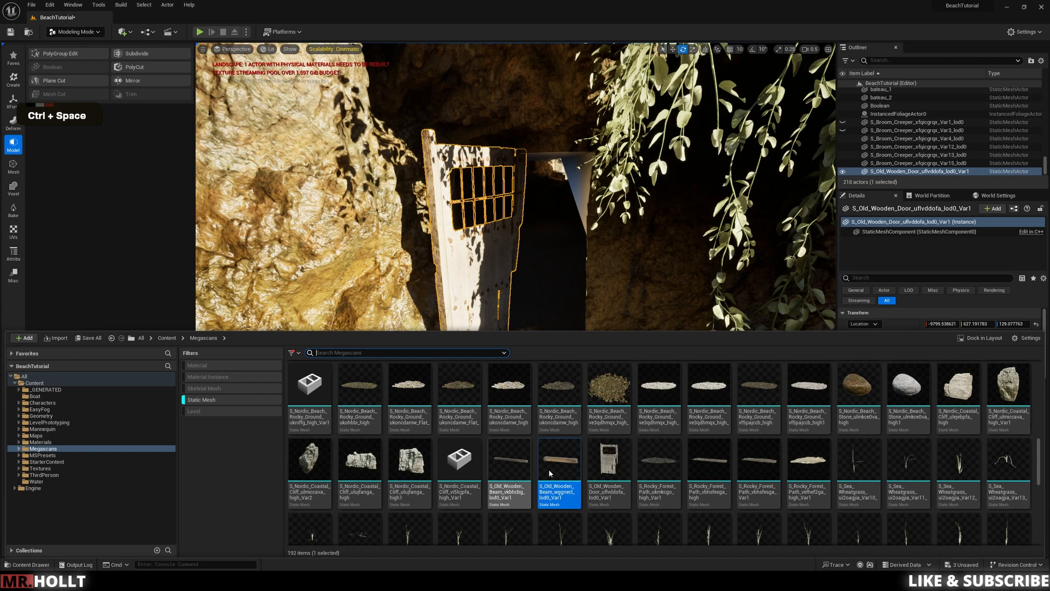
drag(533, 472, 481, 161)
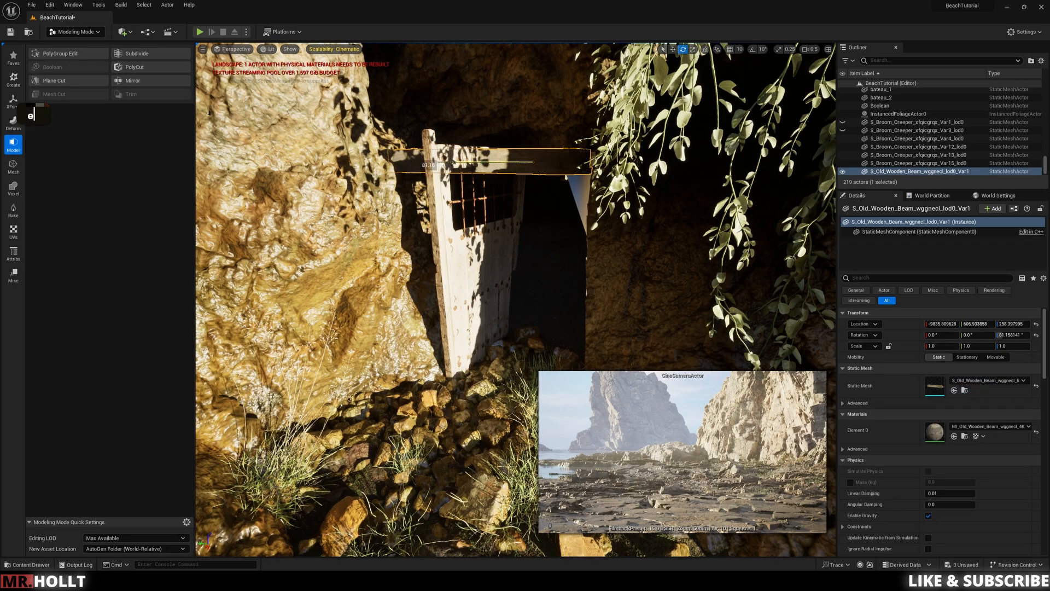
key(w)
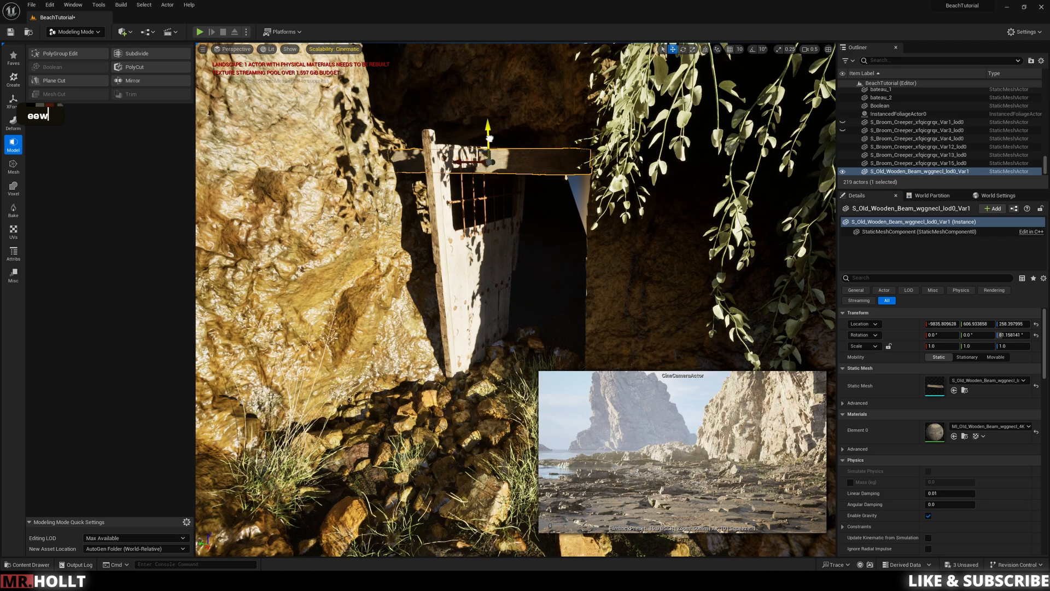
Step: Fine-tune the lintel beam's position over the doorway and raise it to a height of about 274
right_drag(490, 113, 481, 202)
key(w)
key(w)
key(e)
key(e)
drag(497, 156, 554, 160)
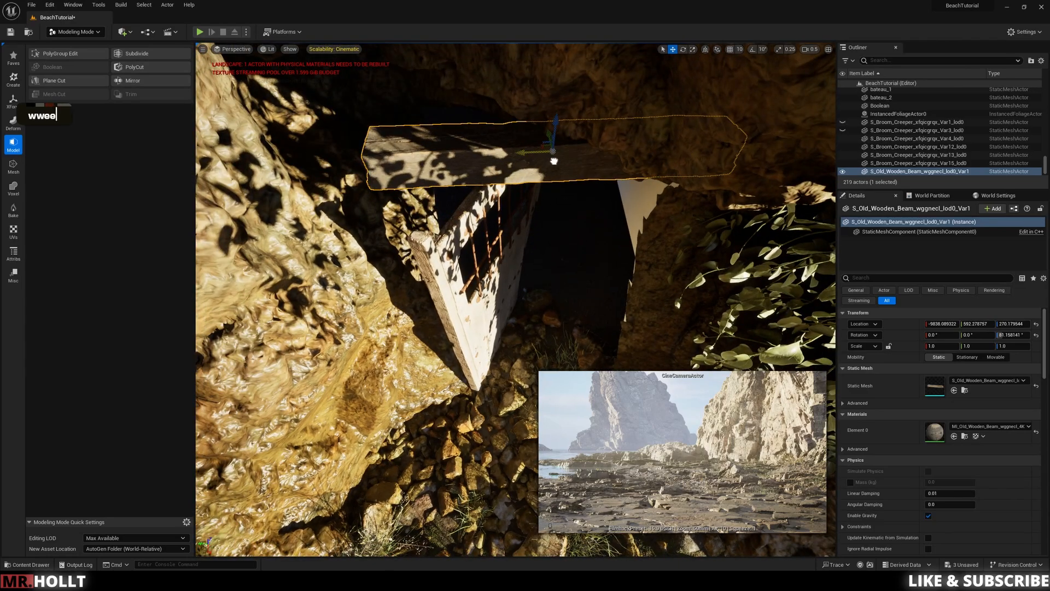
drag(556, 122, 552, 171)
key(s)
right_drag(552, 171, 553, 115)
key(q)
key(q)
key(s)
drag(520, 131, 519, 61)
Step: Place the thinner Old Wooden Beam vkbhcbg mesh at the doorway and rotate it upright as a door post
key(ctrl+space)
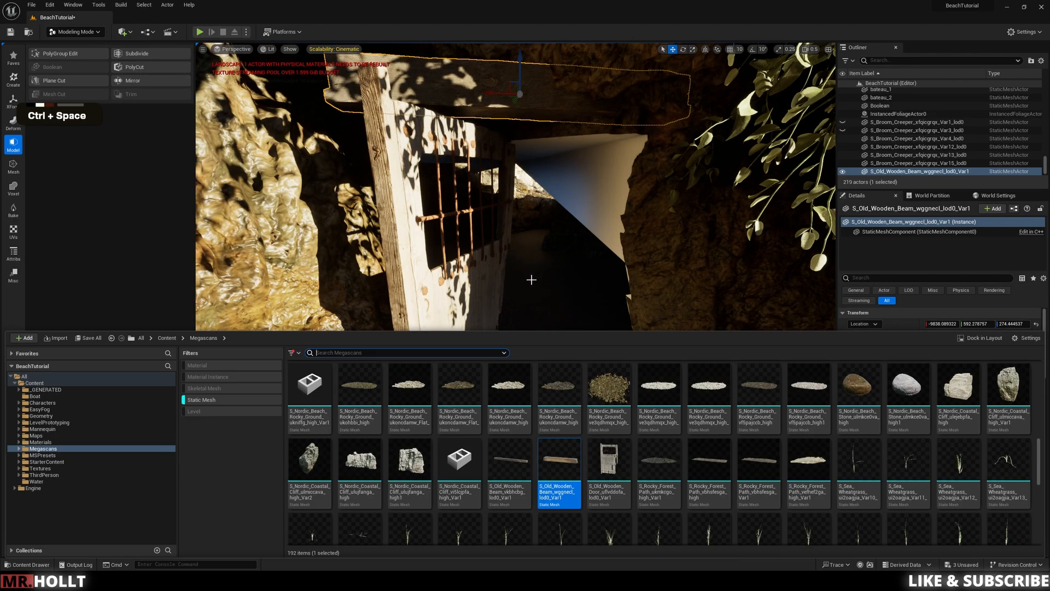
drag(513, 463, 503, 340)
right_drag(504, 341, 508, 323)
key(s)
key(e)
key(r)
key(e)
drag(511, 318, 617, 383)
Step: Duplicate the upright beam and position the copy as a second post on the opposite side of the entrance
key(w)
key(s)
right_drag(618, 383, 640, 323)
key(q)
key(q)
key(a)
key(w)
key(e)
key(a)
key(w)
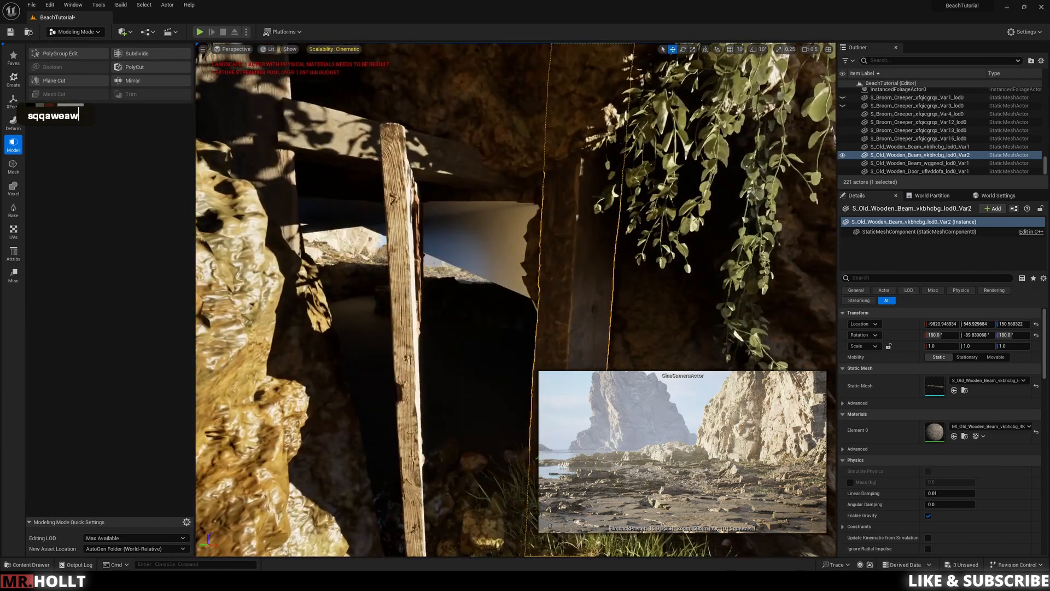
click(679, 274)
right_drag(678, 274, 641, 268)
Step: Add further copies of the thinner wooden beam and arrange them to complete the frame around the cave doorway
key(s)
key(d)
key(d)
click(547, 323)
alt+drag(532, 421, 535, 408)
right_drag(534, 408, 574, 429)
key(a)
alt+drag(514, 345, 487, 176)
click(477, 355)
click(477, 306)
click(609, 270)
right_drag(609, 270, 468, 268)
key(d)
key(s)
key(d)
key(w)
key(a)
Step: Reposition the wooden door against the beam frame and rotate it about its vertical axis to about -129°
key(w)
click(461, 323)
drag(415, 477, 453, 431)
key(e)
right_drag(576, 243, 410, 244)
key(w)
key(w)
key(a)
key(e)
key(a)
key(w)
key(a)
key(s)
key(s)
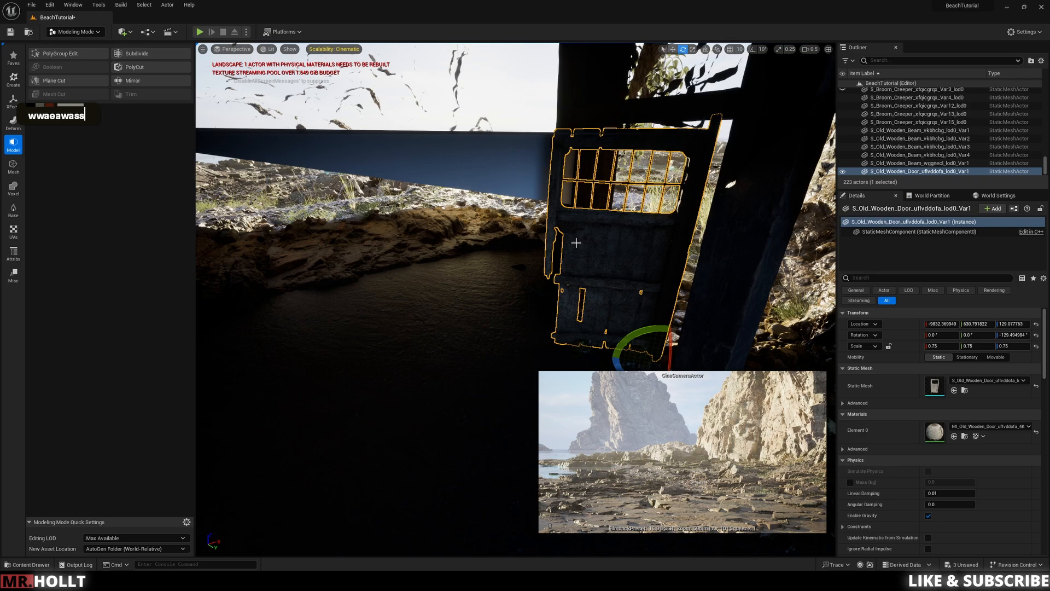
Step: Examine the wooden door and beam frame from inside the cave
key(d)
key(d)
key(d)
key(d)
key(d)
key(w)
key(s)
key(d)
right_drag(596, 230, 684, 246)
key(w)
key(d)
key(w)
key(a)
key(a)
key(a)
key(a)
key(a)
key(s)
key(a)
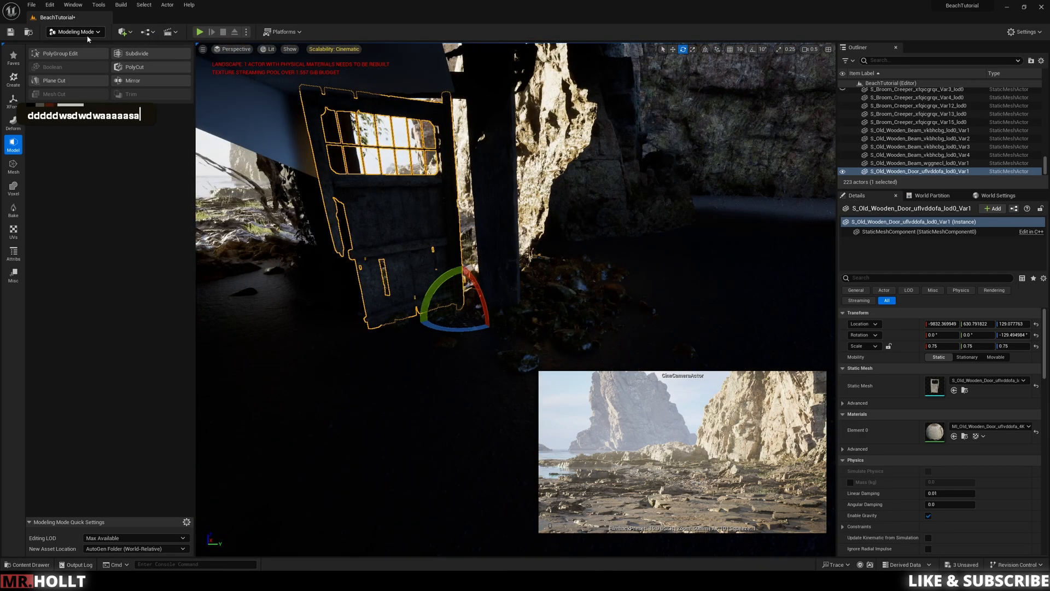
Step: Switch to Selection Mode and add a Cube shape to the cave near the door
click(86, 35)
click(85, 48)
key(s)
key(s)
key(s)
key(s)
key(s)
right_drag(609, 308, 552, 306)
click(126, 33)
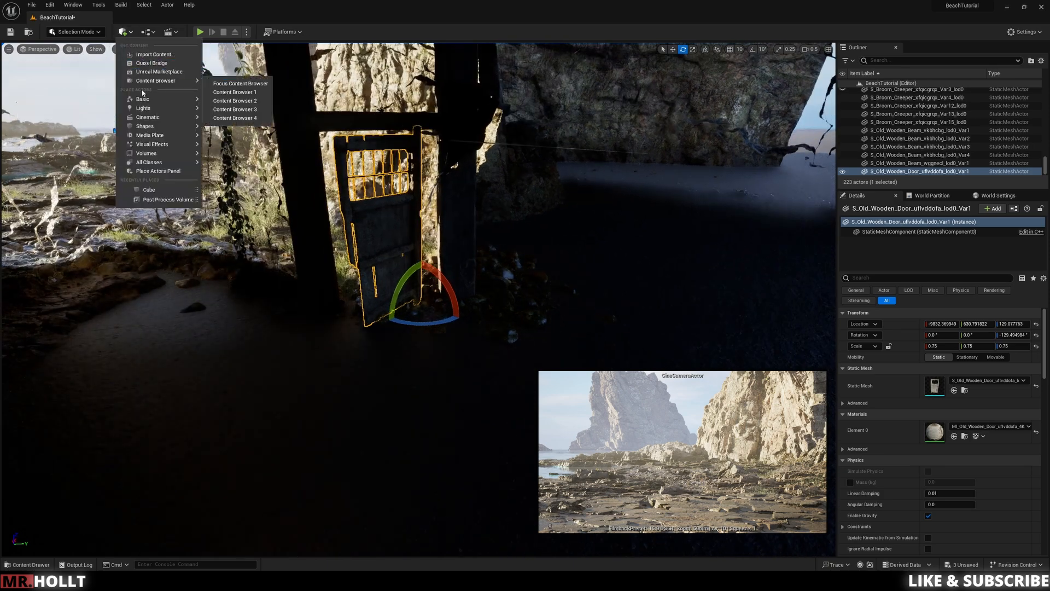
mouse_move(156, 127)
click(235, 130)
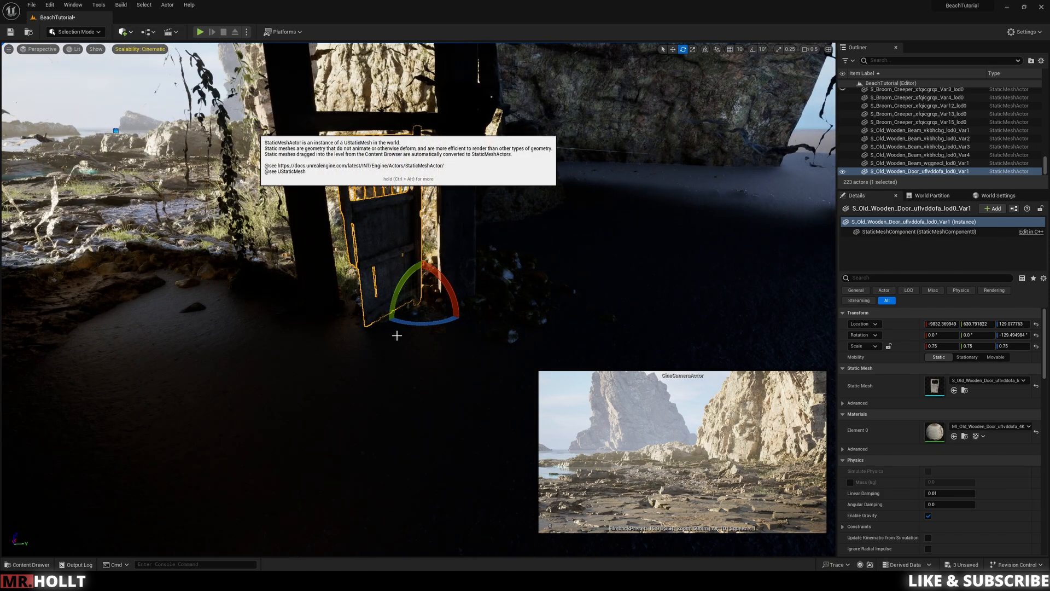
click(454, 281)
Step: Undo the stray change and move the cube into the dark space behind the door
key(d)
key(w)
key(w)
right_drag(454, 282, 466, 276)
key(ctrl+z)
key(w)
drag(486, 281, 489, 175)
right_drag(499, 207, 487, 219)
key(d)
key(d)
key(d)
key(d)
key(d)
key(d)
key(d)
key(d)
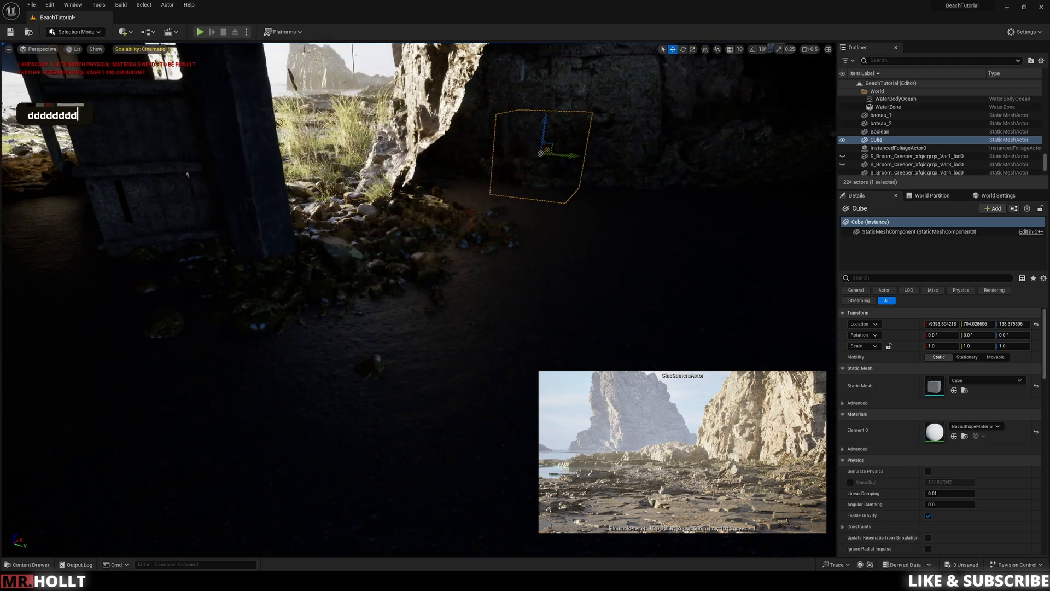
drag(542, 153, 148, 312)
right_drag(147, 312, 186, 313)
Step: Scale the cube to form a blocking wall behind the doorway
key(a)
key(s)
key(r)
drag(464, 324, 466, 268)
key(a)
key(a)
right_drag(465, 268, 495, 270)
Step: Duplicate the blocking cube and fit the copy along the opening behind the door
key(e)
drag(581, 346, 561, 342)
right_drag(561, 341, 607, 344)
key(w)
key(a)
key(a)
key(d)
key(d)
key(d)
right_drag(396, 328, 372, 329)
Step: Add a third cube and adjust its position to close the remaining gap behind the doorway
key(d)
key(a)
key(w)
shift+drag(413, 282, 425, 392)
key(e)
key(w)
right_drag(425, 392, 591, 377)
key(a)
key(s)
key(d)
key(w)
key(d)
key(w)
right_drag(406, 218, 406, 180)
key(s)
Step: Rotate the wooden door further closed, to about -115° around its vertical axis with a slight tilt of about 2°
key(s)
key(w)
right_drag(424, 367, 418, 326)
key(e)
key(q)
key(q)
key(s)
click(424, 367)
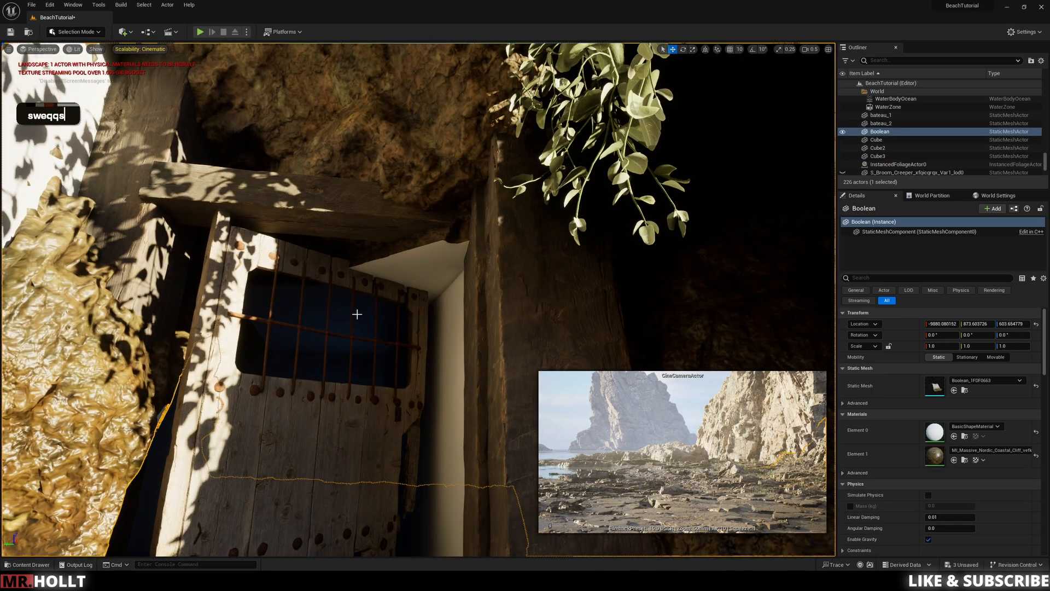
click(214, 262)
right_drag(310, 368, 308, 416)
key(s)
key(s)
key(e)
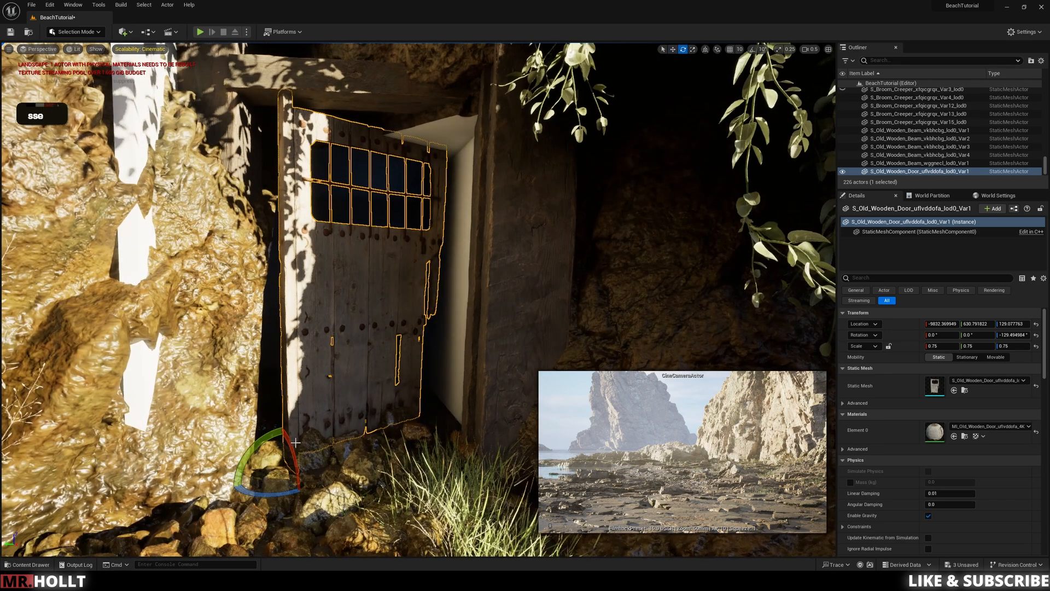
drag(279, 497, 449, 433)
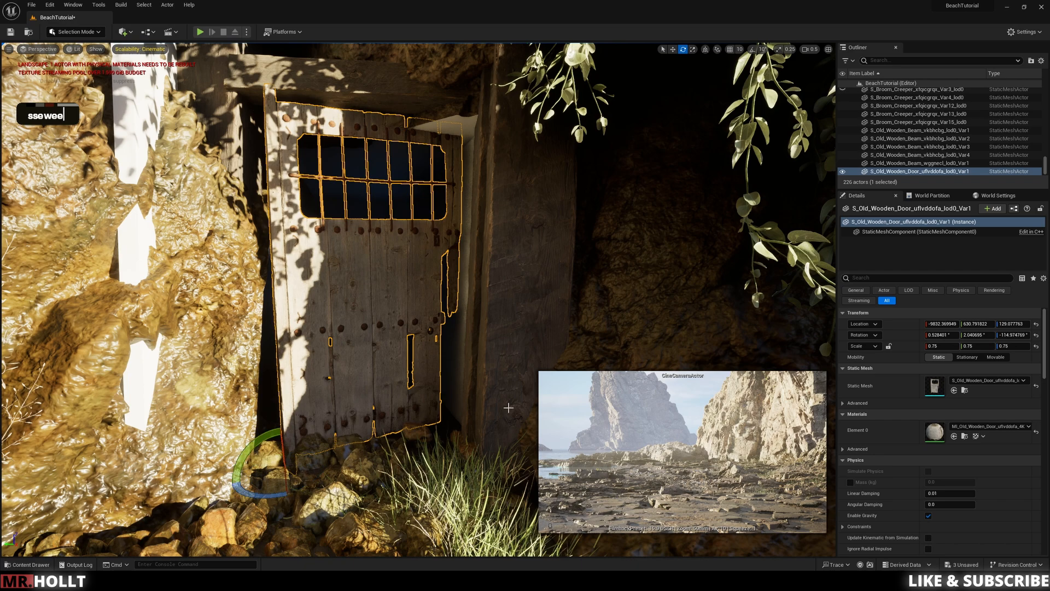
Step: Undo and redo the recent door changes to compare the two orientations
key(ctrl+z)
key(ctrl+z)
key(ctrl+z)
key(ctrl+z)
key(ctrl+y)
key(ctrl+y)
key(ctrl+y)
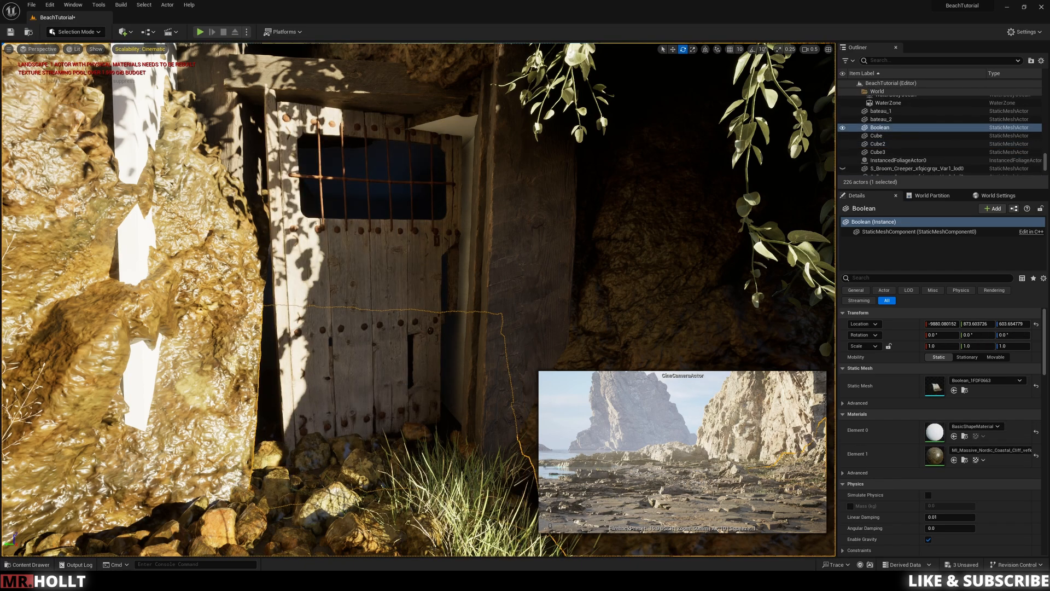
Step: Raise the Boolean cliff mesh around the doorway slightly, to a Z location of about 609.4
click(539, 279)
click(646, 230)
right_drag(432, 307, 394, 222)
click(493, 158)
click(404, 148)
key(e)
key(d)
key(w)
key(e)
key(s)
key(d)
key(e)
drag(287, 109, 287, 102)
key(w)
right_drag(328, 180, 314, 246)
key(w)
key(d)
key(e)
key(w)
key(e)
key(a)
key(w)
key(a)
right_drag(422, 170, 423, 130)
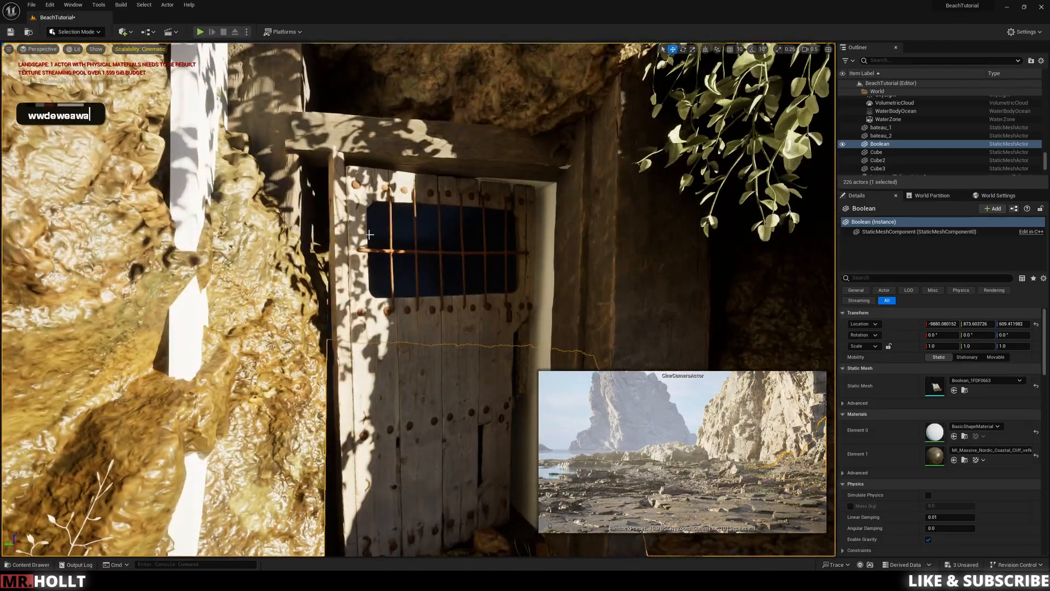
Step: Select the Old Wooden Beam vkbhcbg Var1 post on the door's hinge side and shift it slightly
click(346, 268)
right_drag(346, 268, 350, 323)
key(s)
key(e)
key(w)
drag(364, 389, 361, 383)
right_drag(361, 384, 364, 334)
click(451, 163)
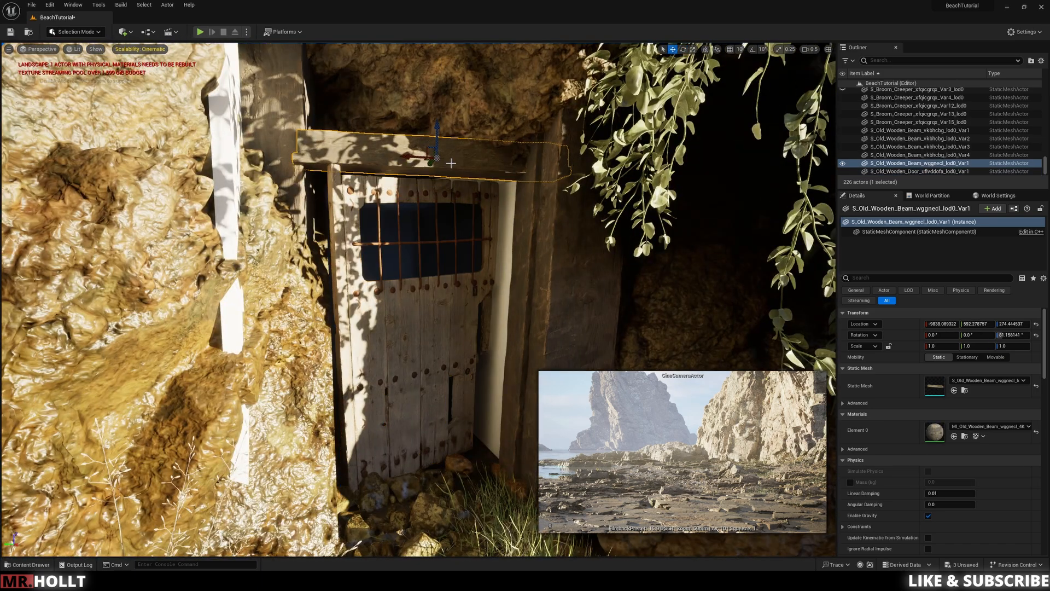
click(287, 193)
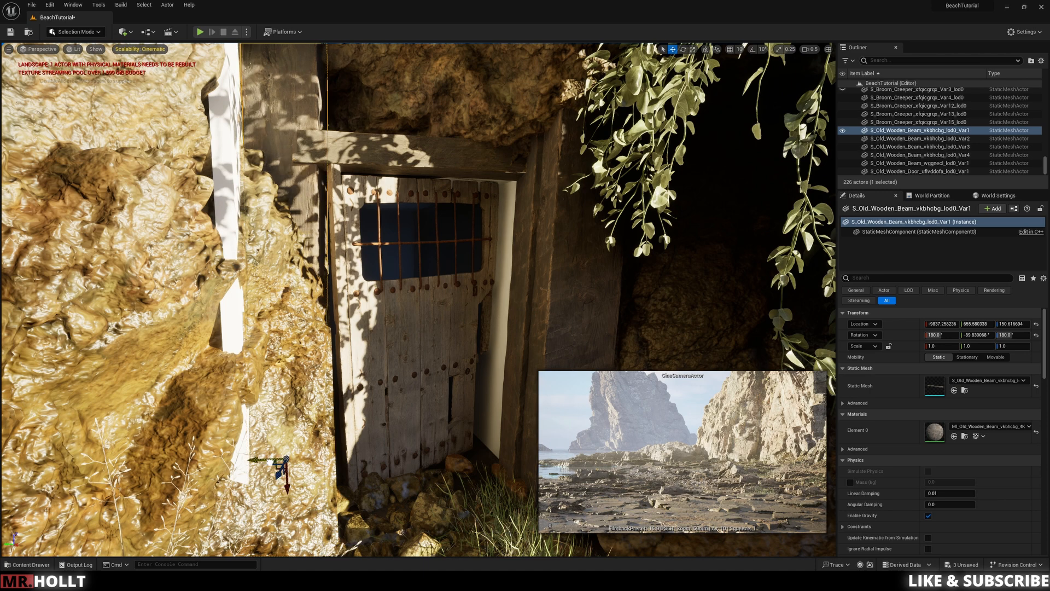
drag(275, 462, 270, 466)
Step: Delete the surplus Var3 and Var2 upright beams on the latch side of the doorway
click(568, 263)
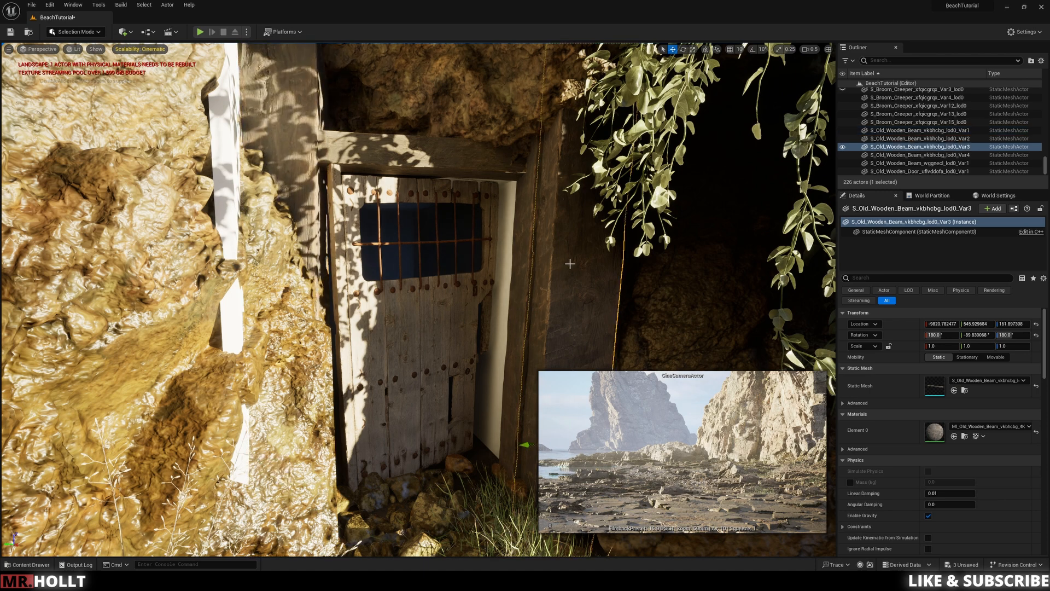
key(Delete)
click(574, 268)
key(Delete)
key(Delete)
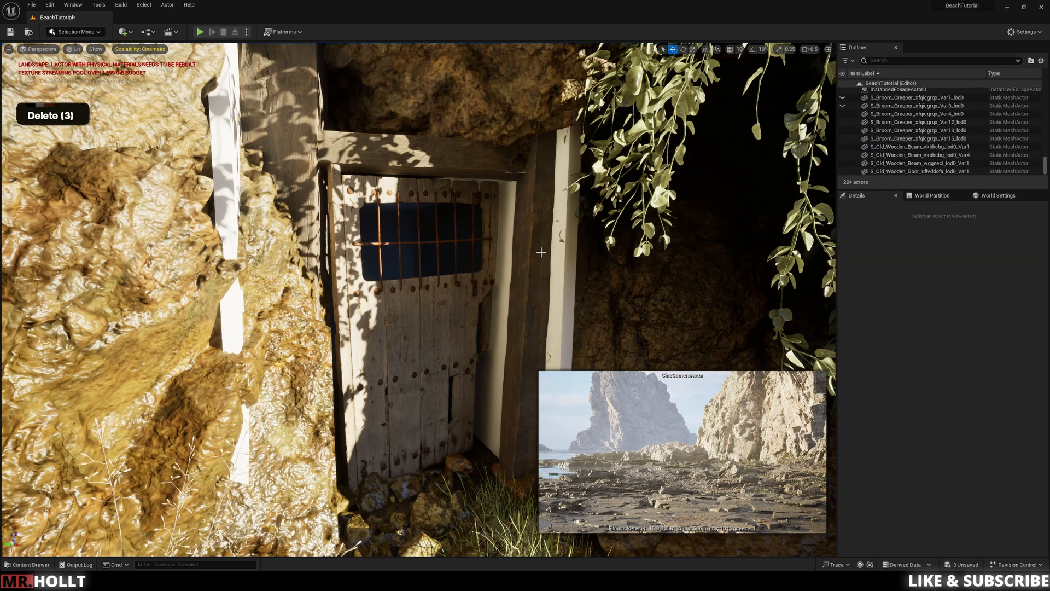
Step: Select the remaining Var4 upright beam, stretch it to about 1.3 on the Z scale and undo the extra Y scaling
click(558, 350)
right_drag(557, 352, 569, 405)
key(s)
key(r)
drag(434, 271, 419, 270)
right_drag(485, 235, 509, 206)
click(485, 235)
click(500, 237)
key(s)
key(d)
key(w)
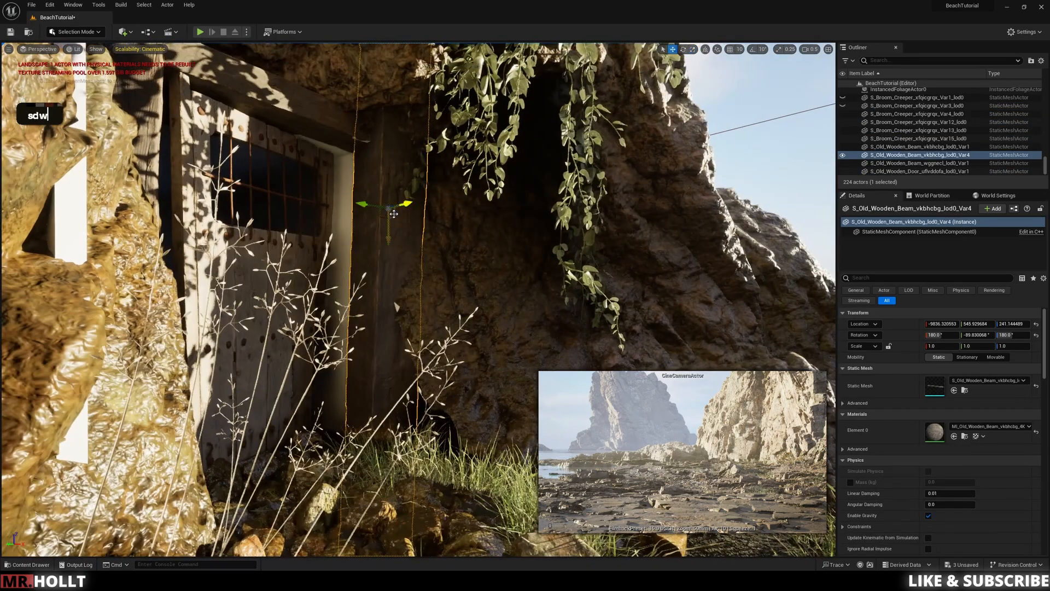
shift+drag(389, 234, 389, 216)
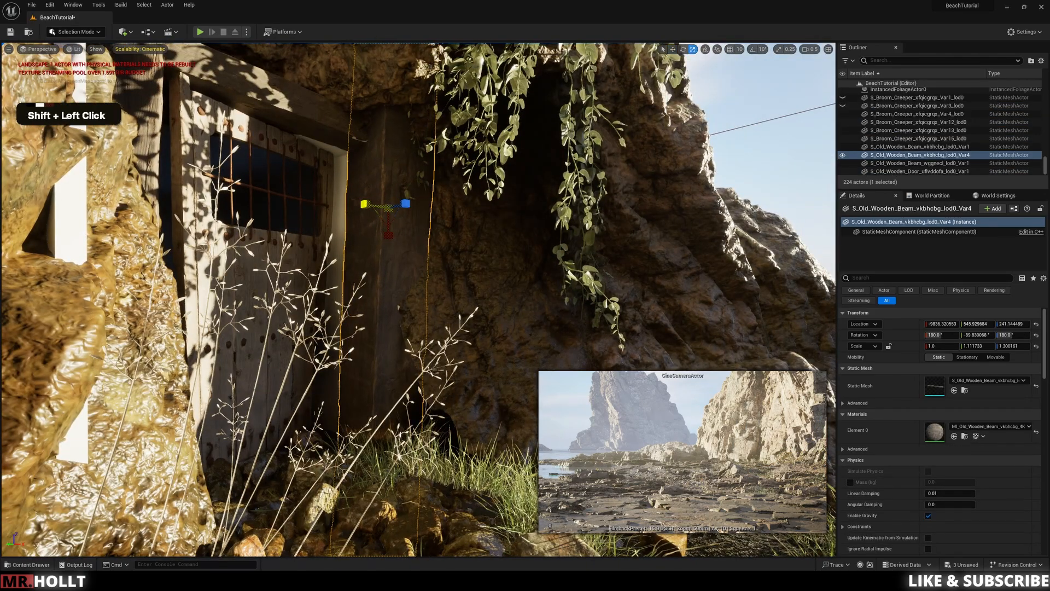
key(ctrl+z)
Step: Move the Var4 beam slightly against the door frame, to a location of about -9835.6, 549.0, 241.1
key(w)
key(e)
right_drag(437, 272, 437, 272)
key(s)
key(e)
key(e)
key(w)
drag(401, 283, 433, 292)
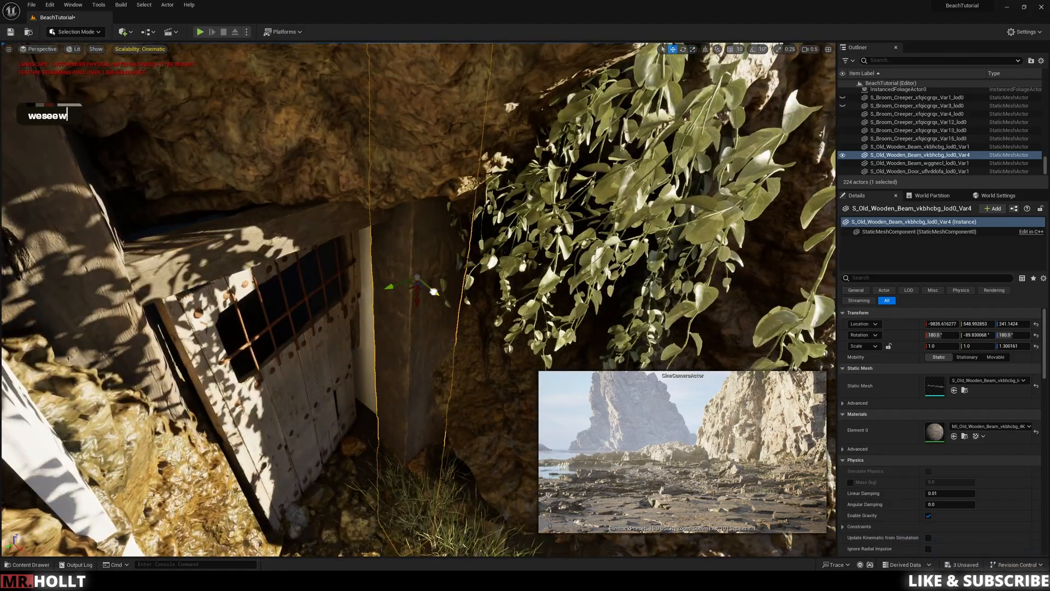
Step: Inspect the reframed doorway and the hanging creeper beside it from outside the cave
click(541, 343)
key(d)
key(s)
key(q)
key(q)
right_drag(541, 343, 541, 343)
key(d)
key(q)
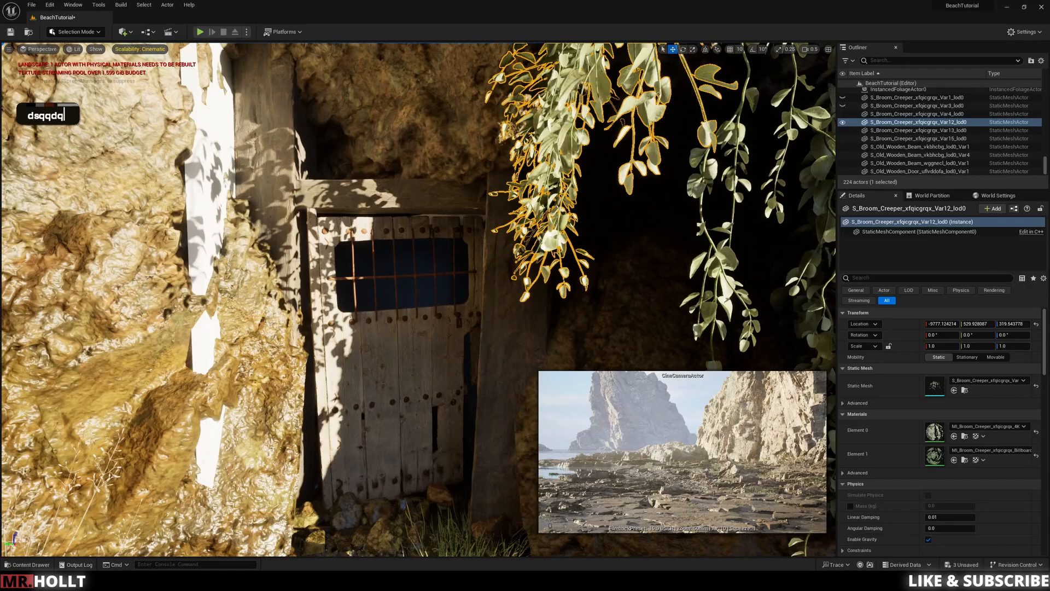
Step: Select the white blocking cube poking through the rock beside the door and shrink it to about 2.03 on the X scale
right_drag(424, 217, 424, 216)
key(s)
key(a)
click(428, 312)
key(e)
drag(412, 431, 418, 440)
drag(382, 486, 399, 483)
double_click(315, 350)
click(288, 389)
key(r)
drag(328, 389, 335, 368)
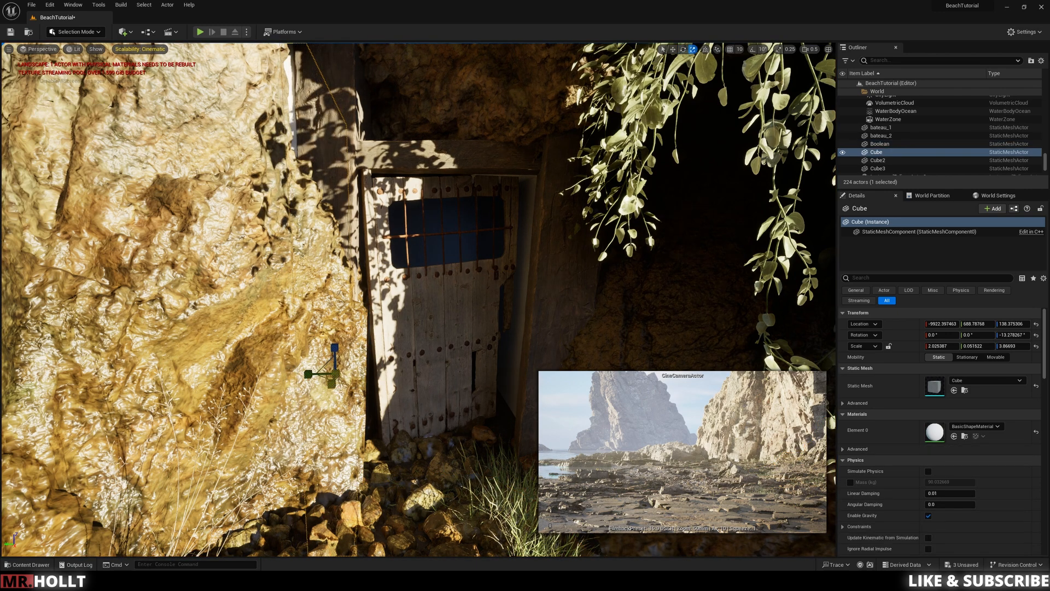
Step: Inspect the doorway from several angles for blocking cubes still showing through the rock and the barred window
key(w)
right_drag(403, 244, 534, 347)
key(e)
key(s)
key(s)
key(w)
key(w)
key(d)
key(q)
Step: Clear the static mesh filter in the Content folder and create a new material named Black there
key(ctrl+space)
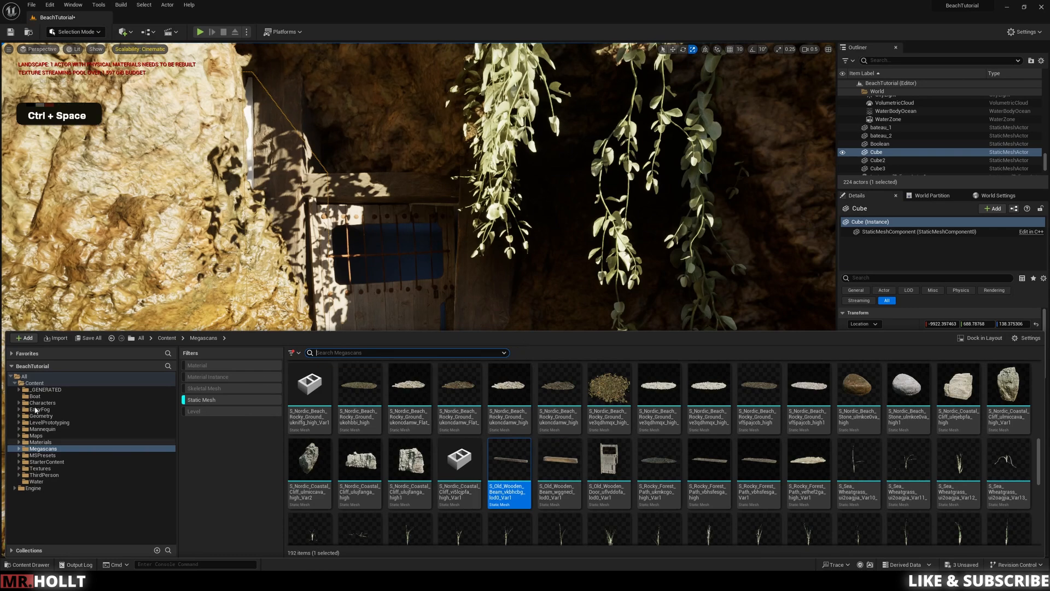
click(33, 383)
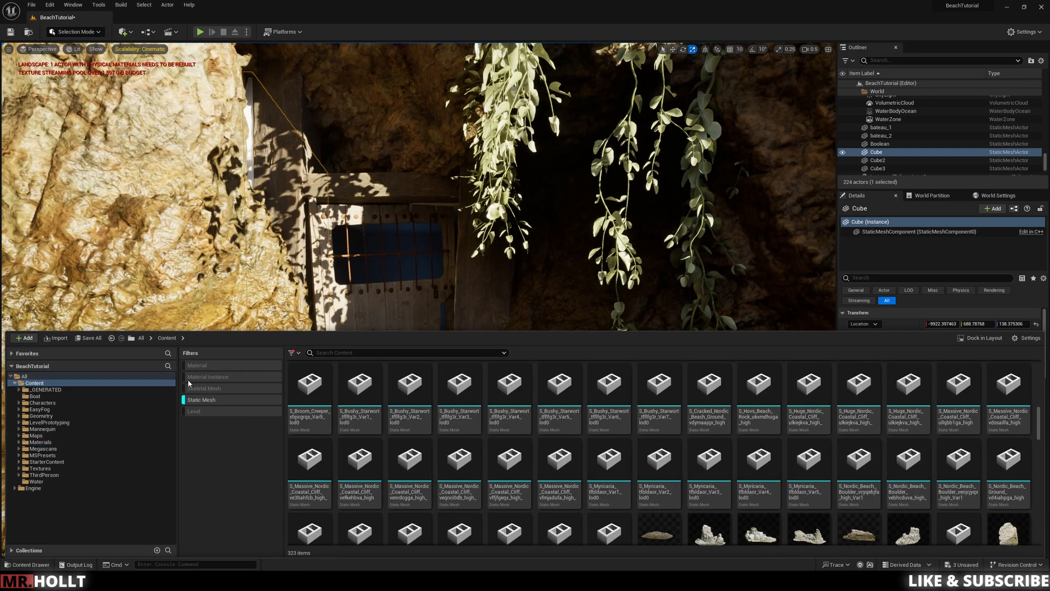
click(202, 400)
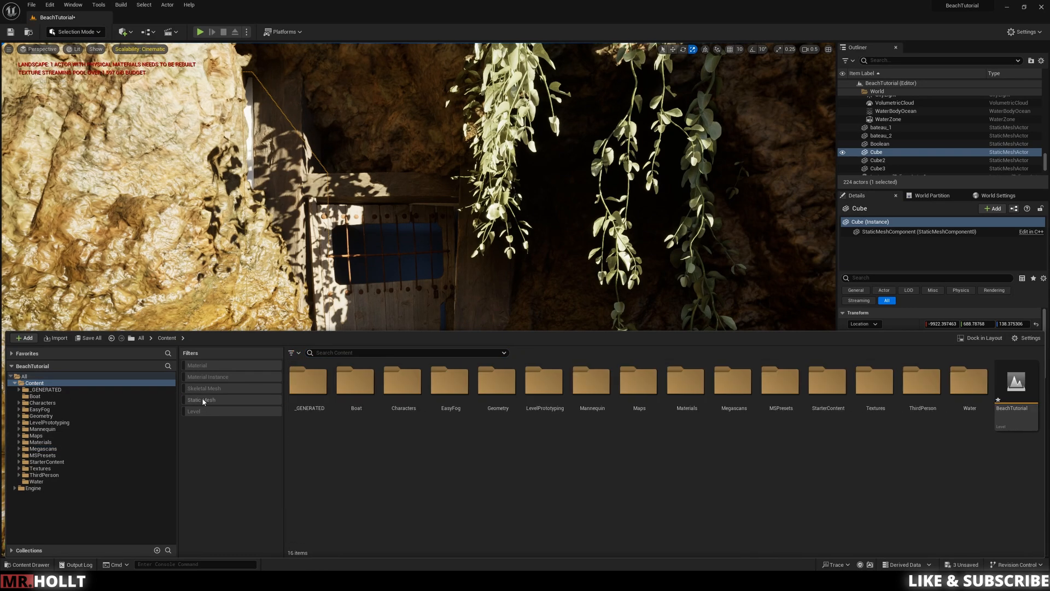
right_click(401, 464)
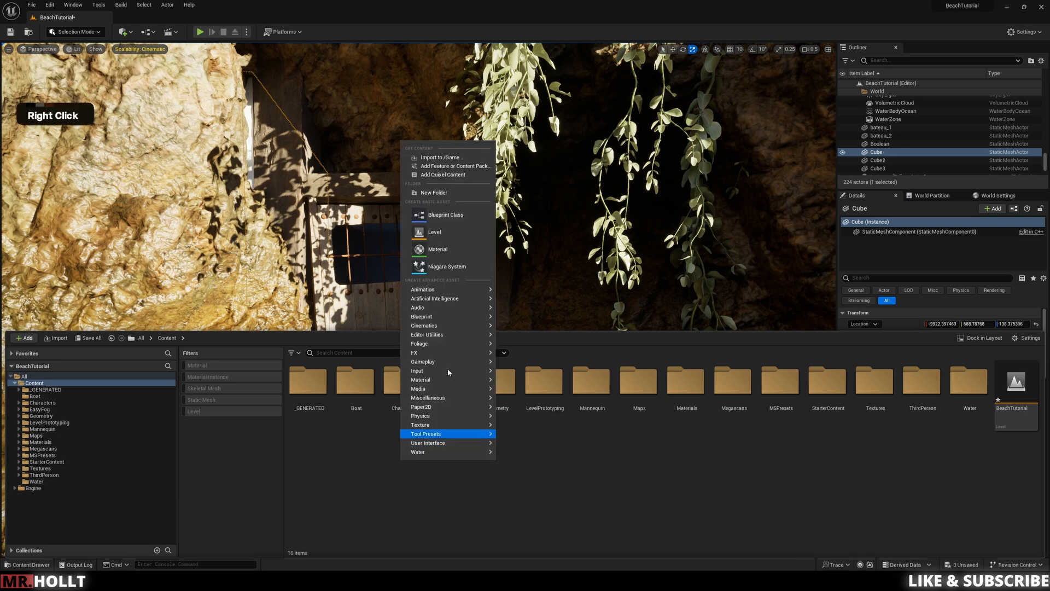
click(438, 251)
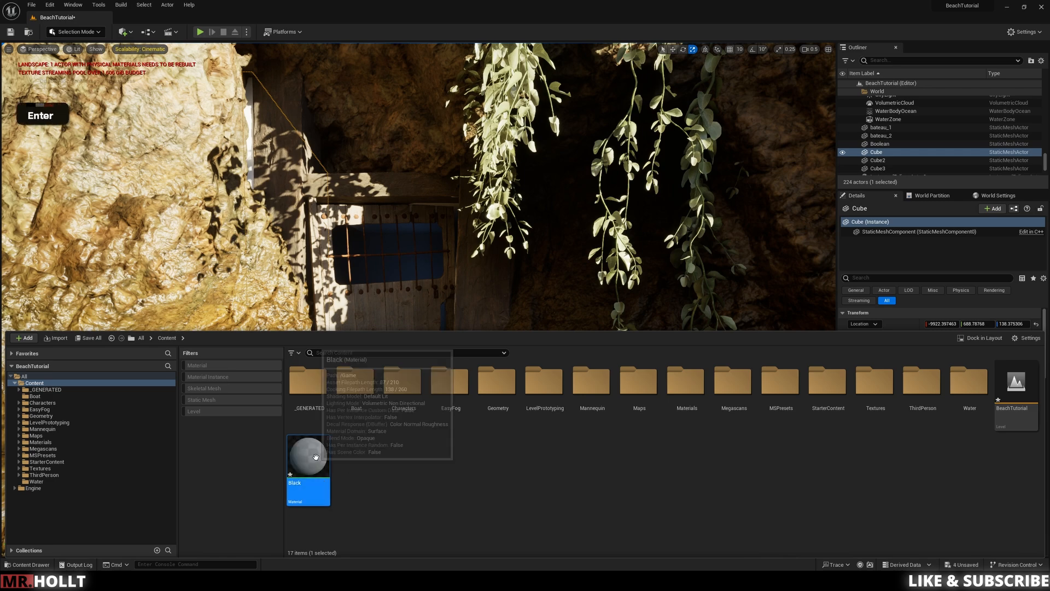
Step: Open the Black material, add a vector parameter named Color and connect it to Base Color
double_click(310, 491)
drag(523, 488, 485, 130)
click(530, 225)
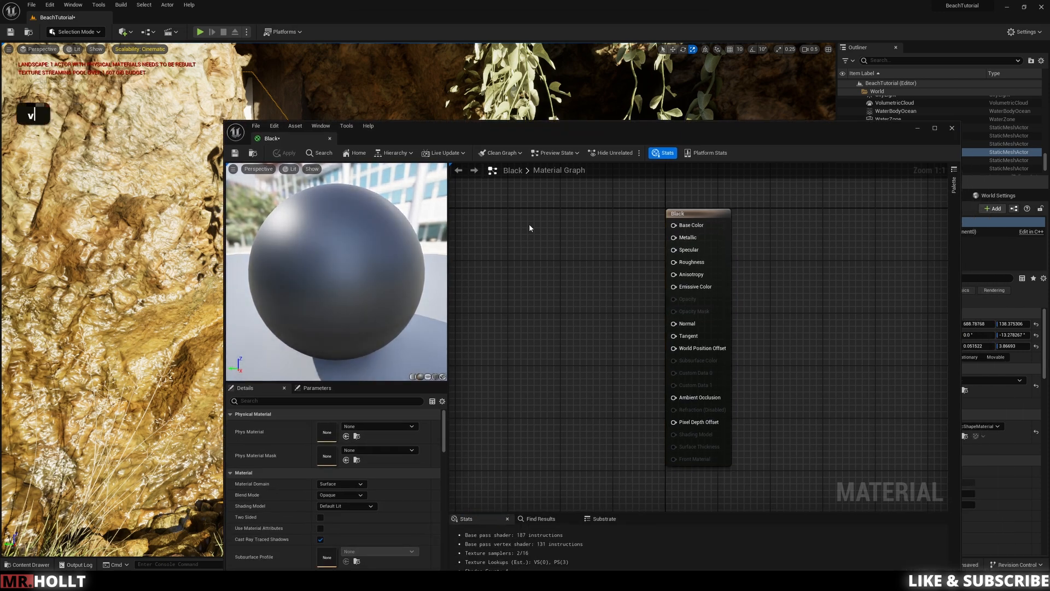
right_drag(530, 225, 642, 272)
click(611, 255)
text(vvv)
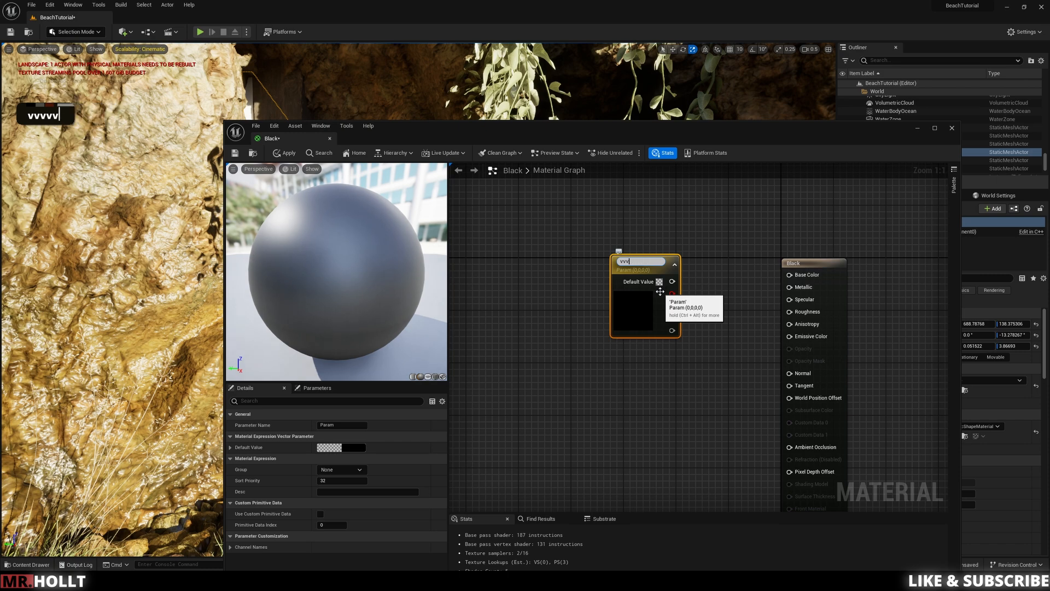
text(vvvvvvvColor)
key(Return)
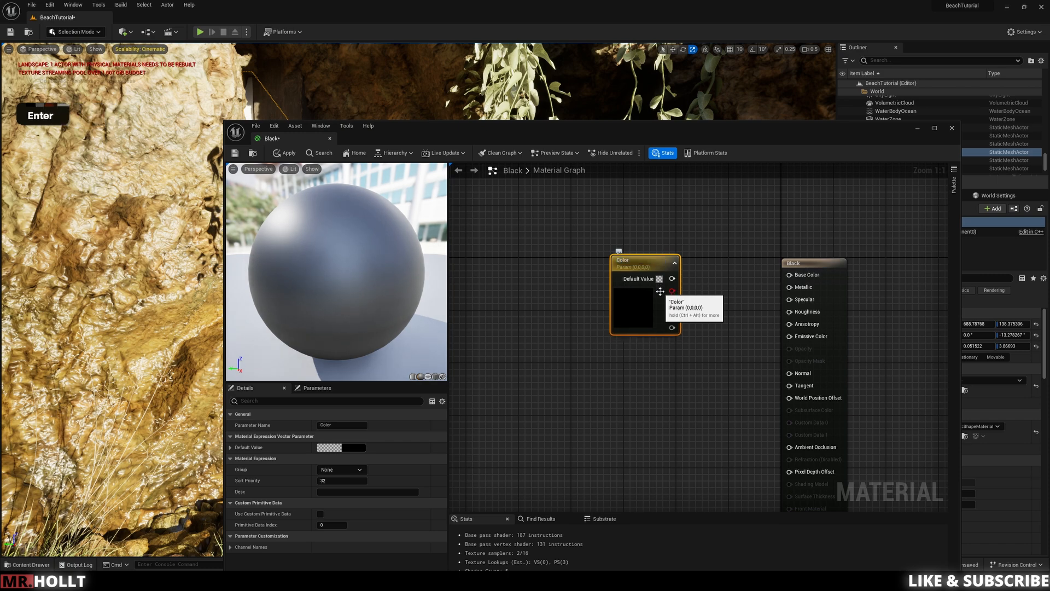
drag(672, 327, 773, 289)
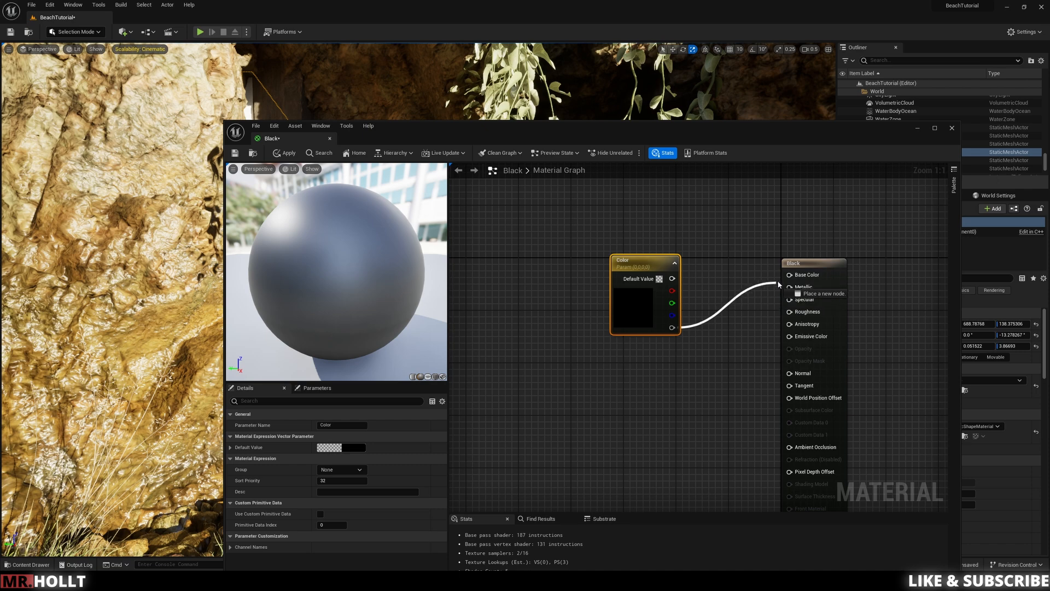
drag(673, 279, 789, 275)
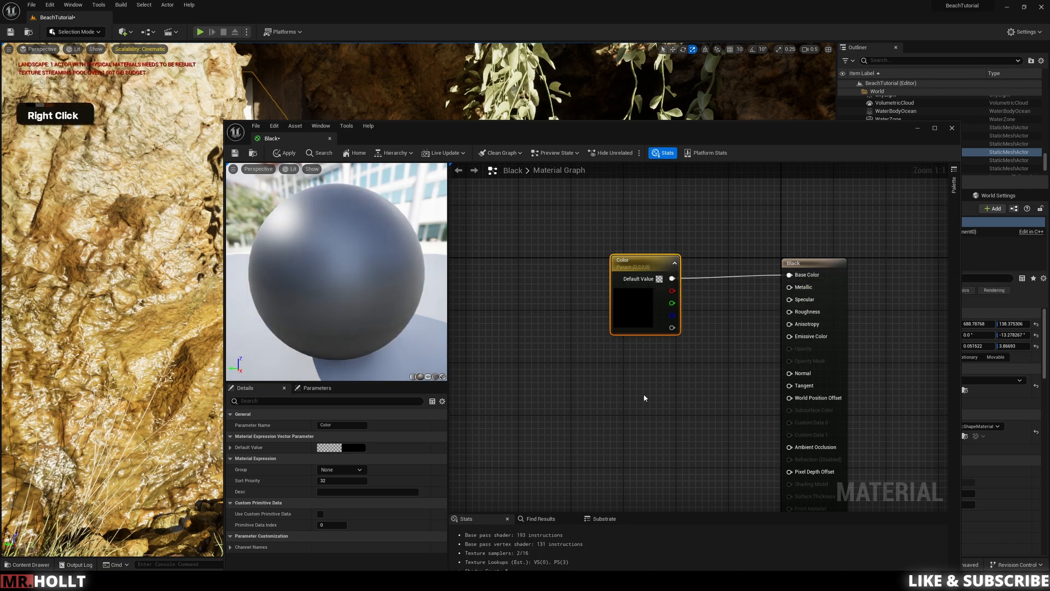
Step: Add two scalar parameters below the Color node and connect them to Roughness and Metallic
right_drag(643, 393, 642, 301)
key(s)
click(638, 294)
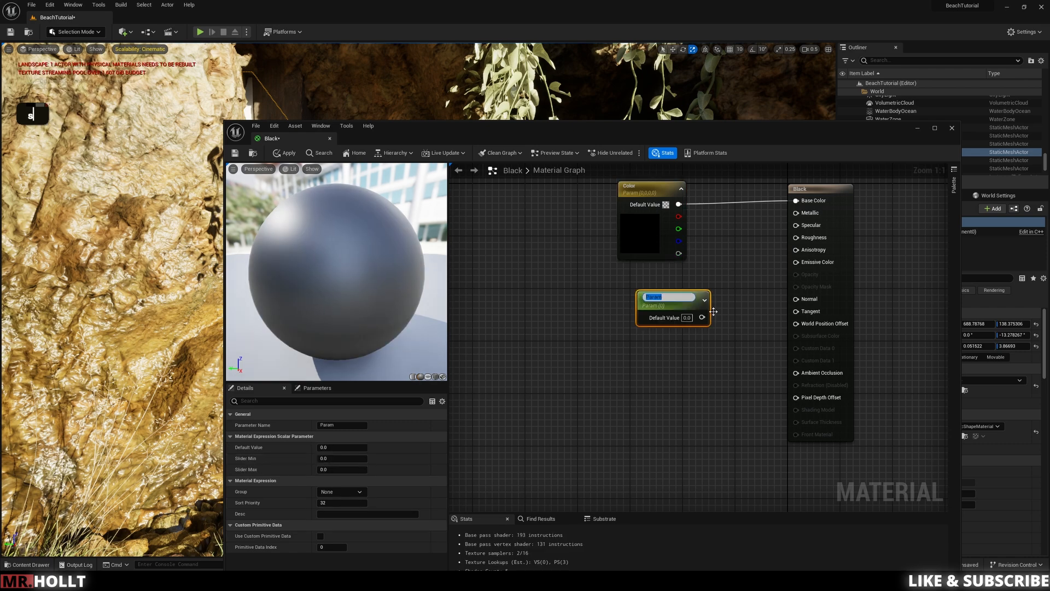
drag(702, 317, 796, 239)
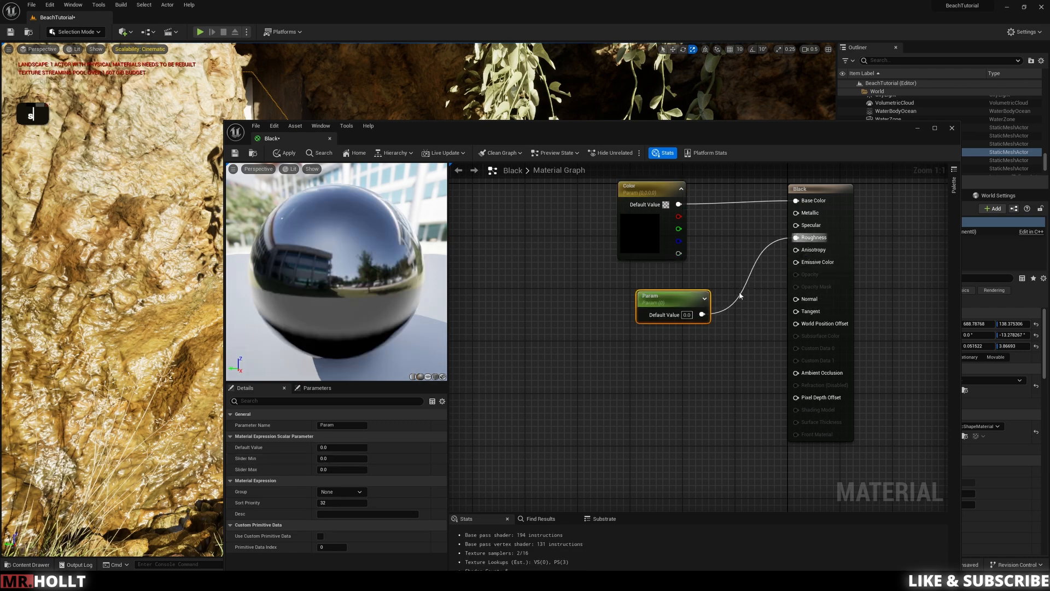
click(640, 367)
drag(705, 393, 796, 213)
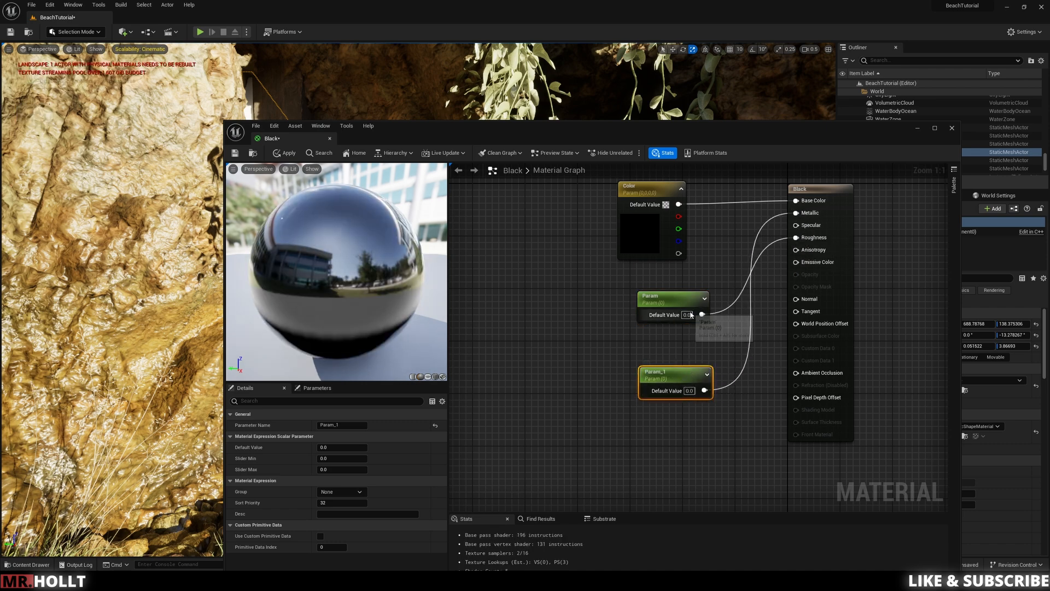
Step: Set the default value of the roughness parameter to 50 and the metallic parameter to 0.5
text(50)
key(Return)
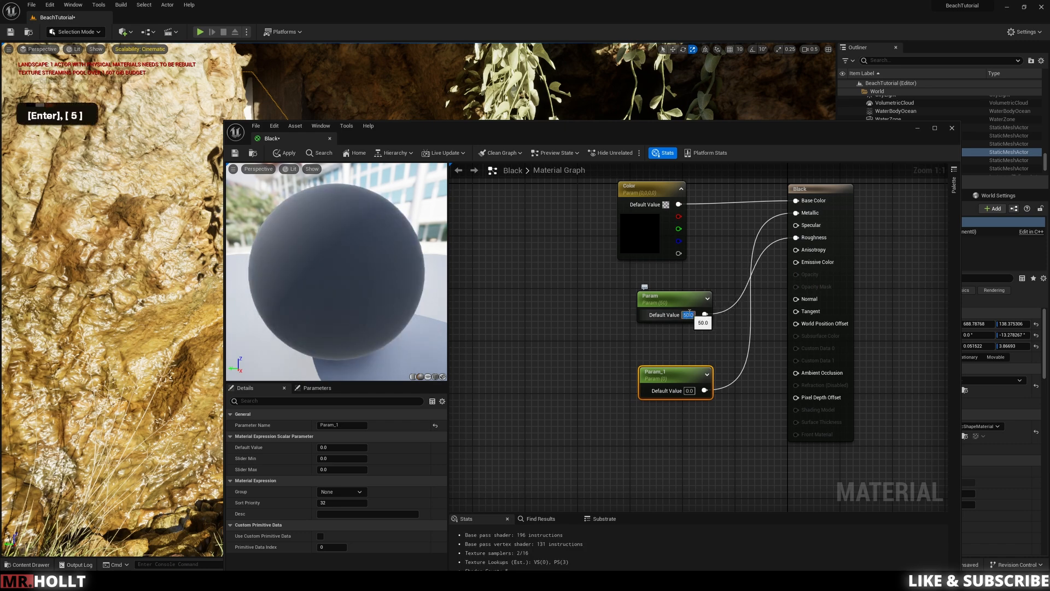
click(688, 392)
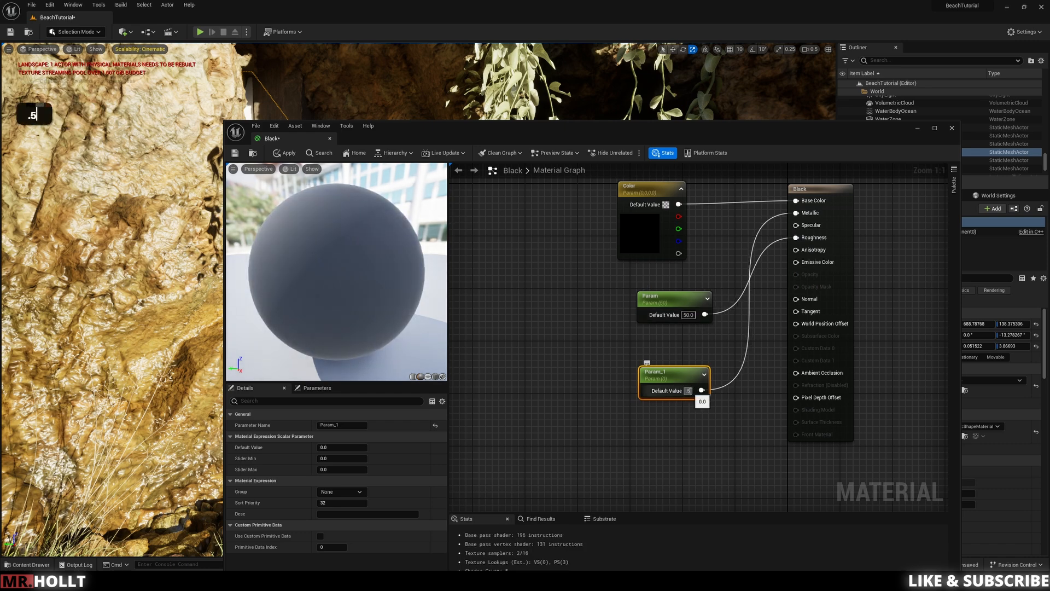
text(.5)
key(Return)
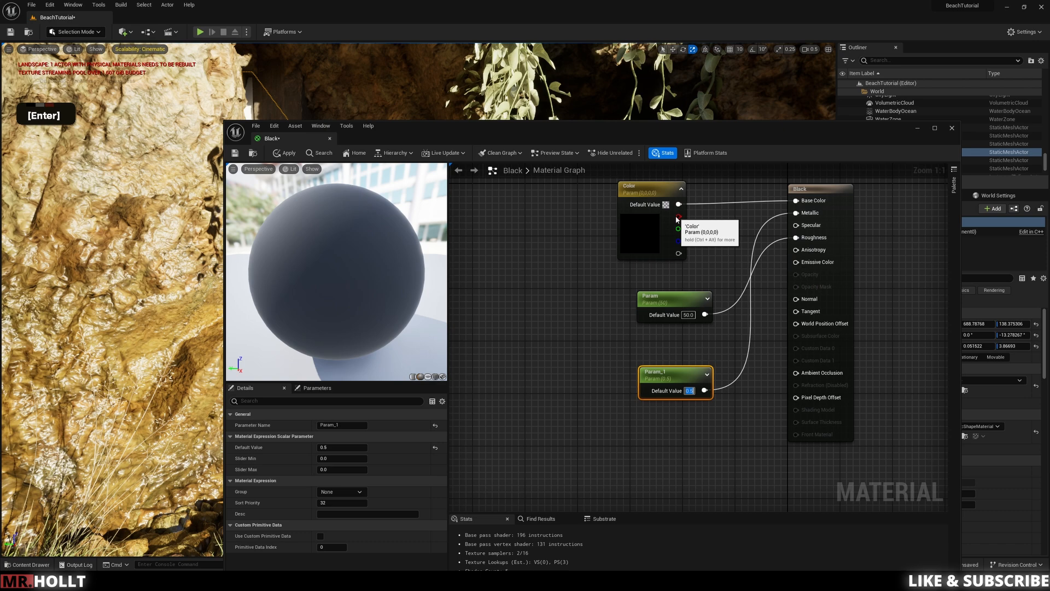
Step: Apply and save the Black material, then close its editor
click(289, 154)
key(ctrl+s)
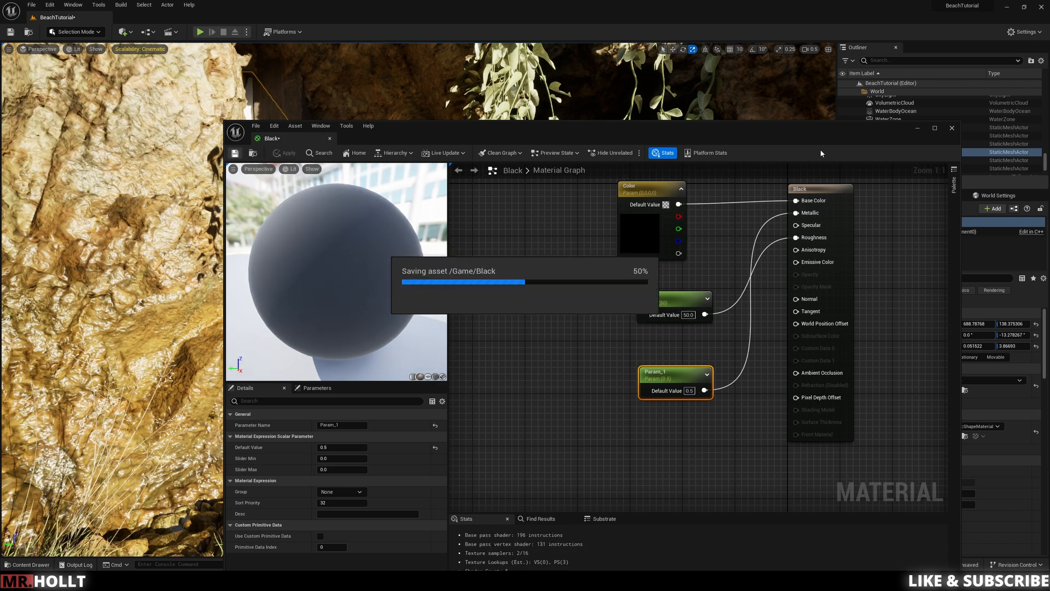
click(953, 128)
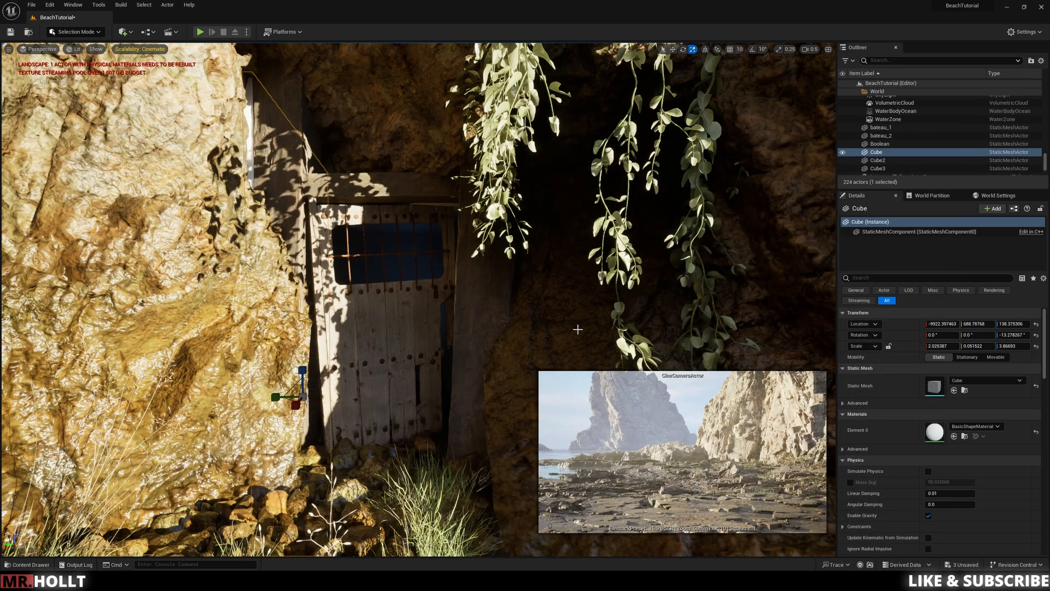
Step: Assign the Black material to the blocking cube beside the door
key(ctrl+space)
drag(299, 463, 247, 157)
key(e)
key(w)
key(a)
key(w)
key(w)
key(w)
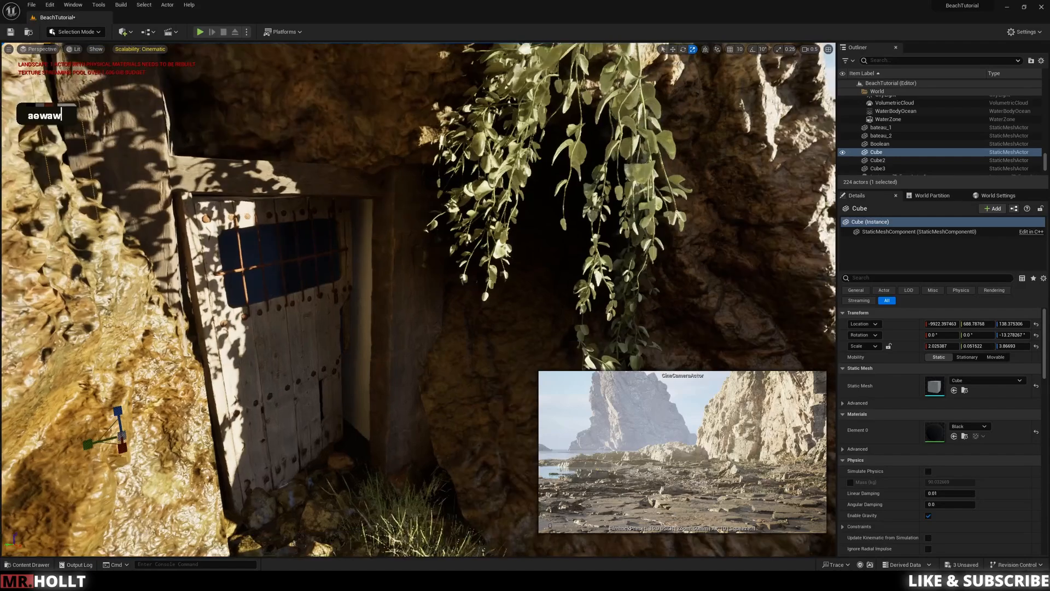
Step: Apply the Black material to the blue surface behind the window bars and the pale surface above it
key(ctrl+space)
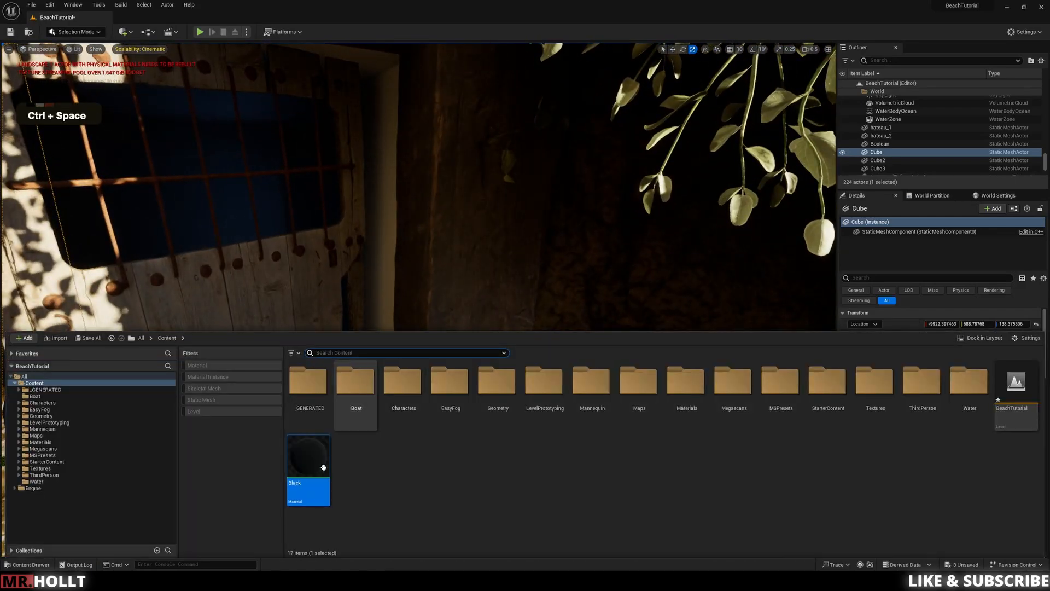
key(w)
key(w)
key(w)
key(w)
key(s)
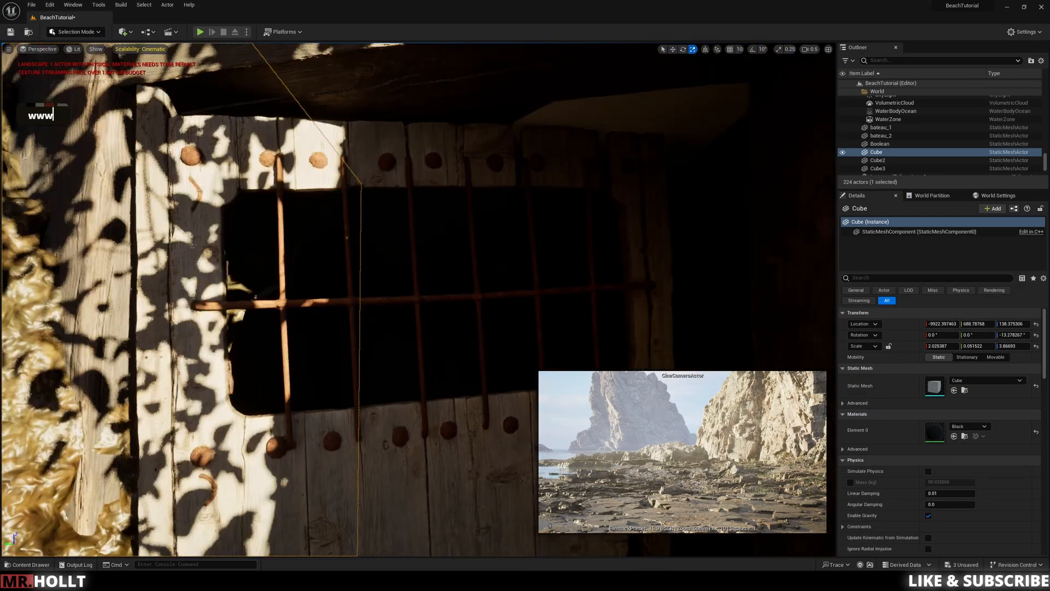
key(ctrl+space)
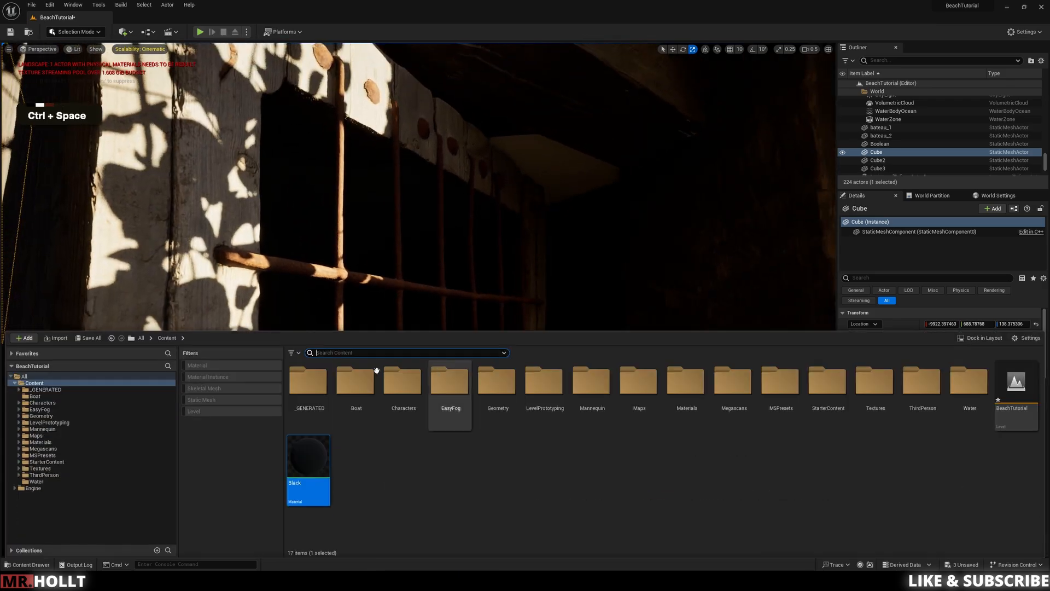
drag(308, 457, 554, 175)
key(s)
key(d)
key(e)
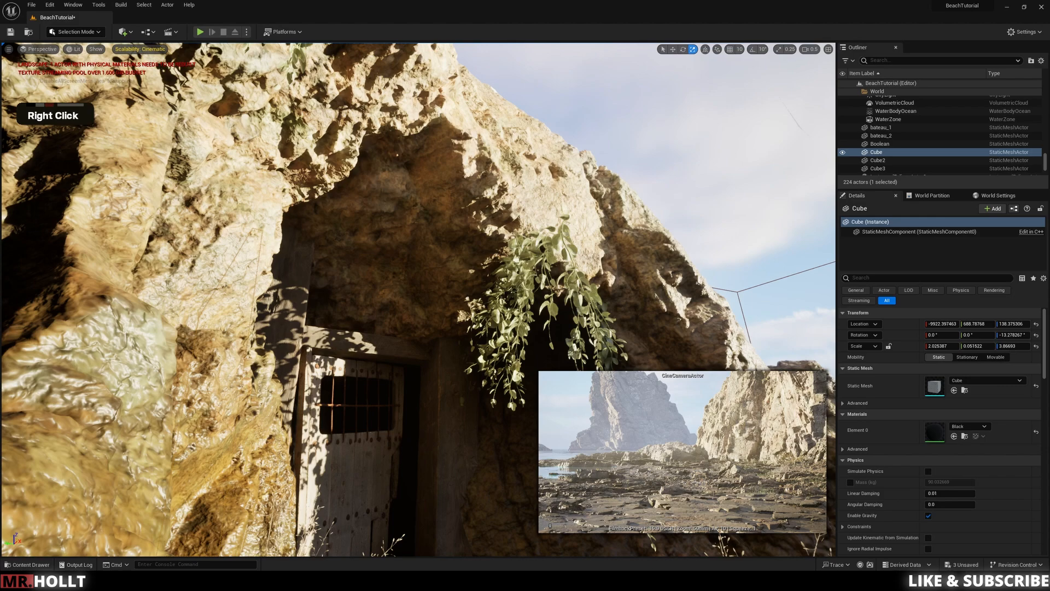
Step: Go into the space behind the door and apply the Black material to a remaining surface there
key(w)
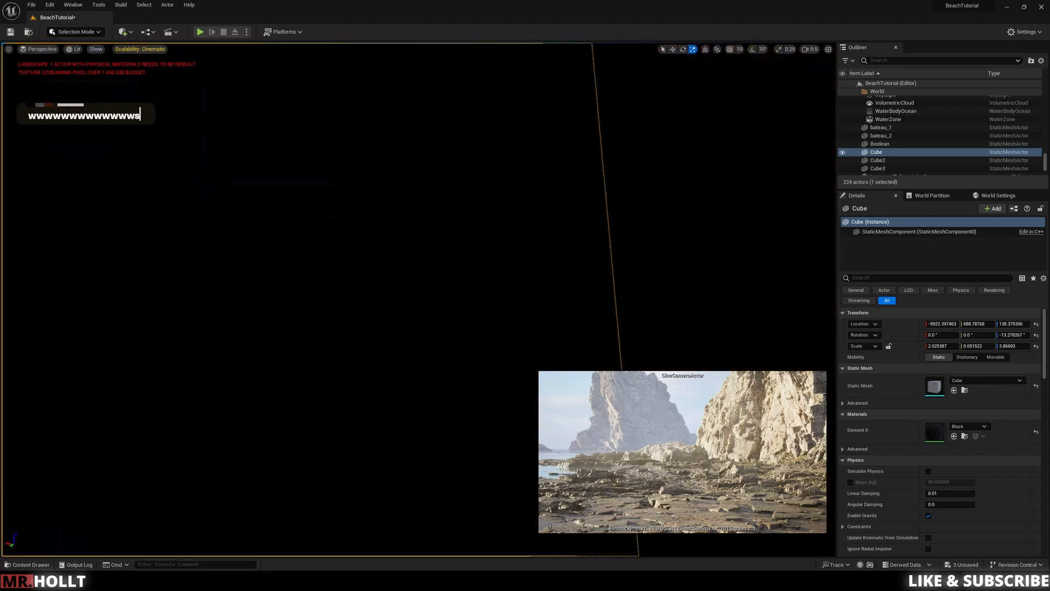
key(a)
key(w)
key(d)
key(d)
key(d)
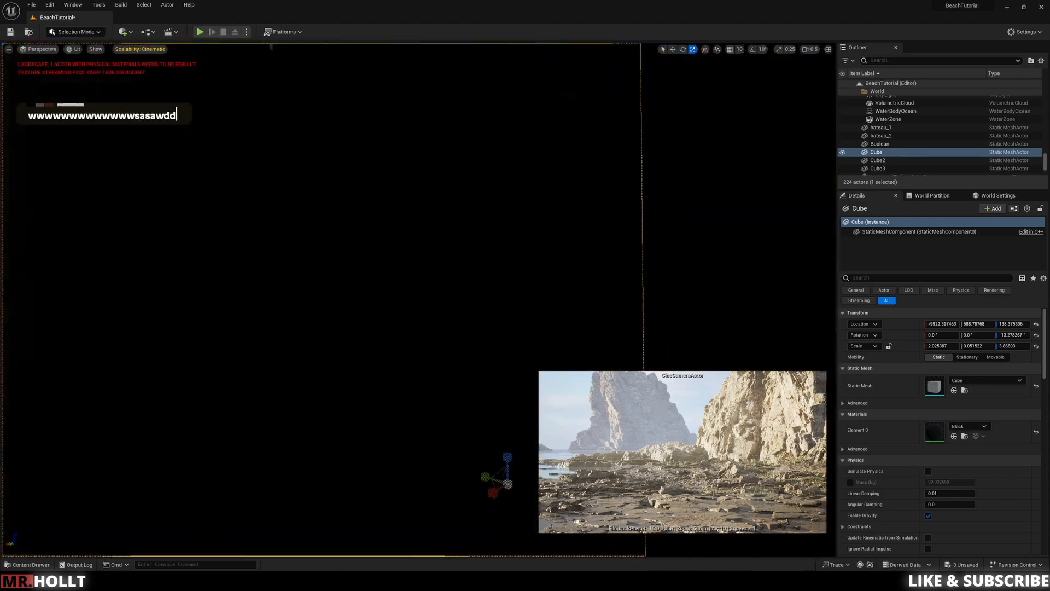
click(505, 260)
right_drag(505, 260, 503, 268)
key(s)
key(ctrl+space)
drag(305, 470, 411, 255)
Step: Examine the blacked-out doorway and hanging creepers from outside the cave, and select the carved cliff mesh
key(s)
key(d)
right_drag(429, 229, 330, 133)
key(w)
key(d)
key(d)
key(d)
key(d)
key(d)
key(d)
key(d)
key(d)
key(d)
key(d)
key(d)
key(d)
key(d)
key(s)
key(w)
key(d)
key(d)
key(w)
key(e)
key(d)
click(330, 147)
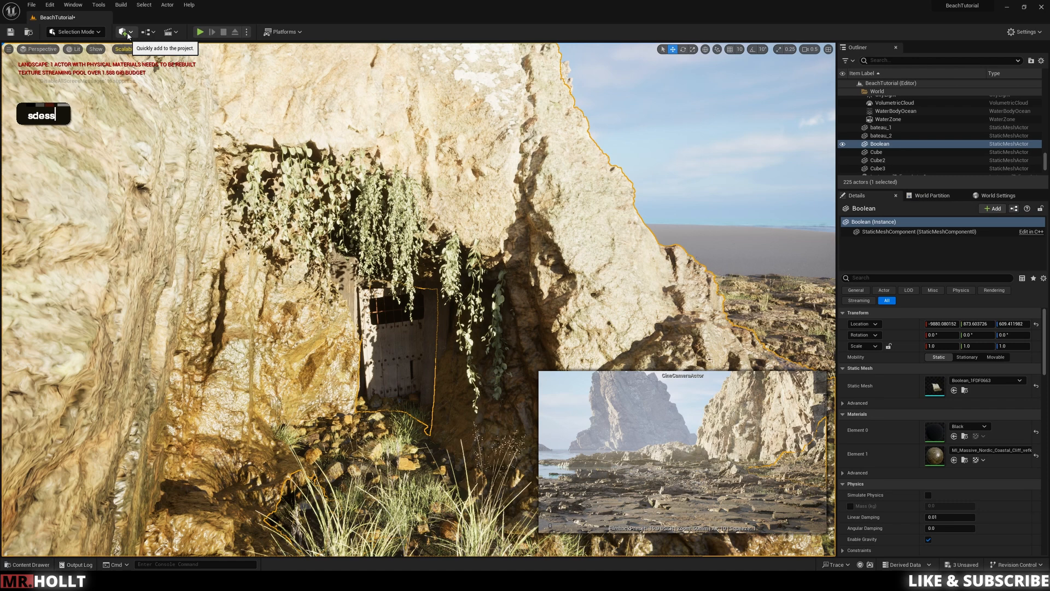
Step: Add a point light and move it in front of the doorway, to about -9780.9, 539.2, 168.2
click(127, 34)
mouse_move(144, 109)
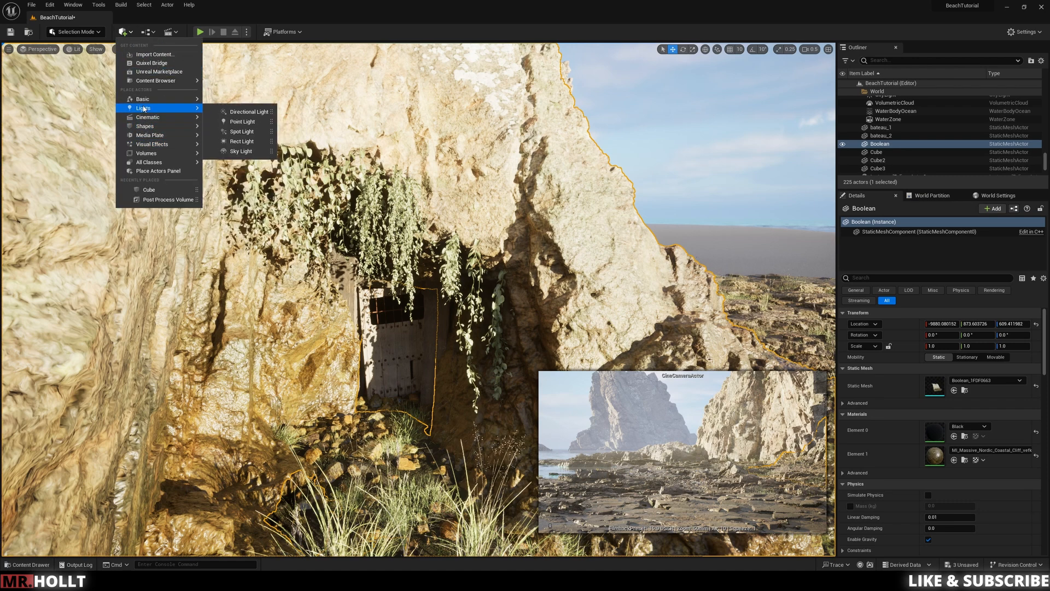
click(242, 121)
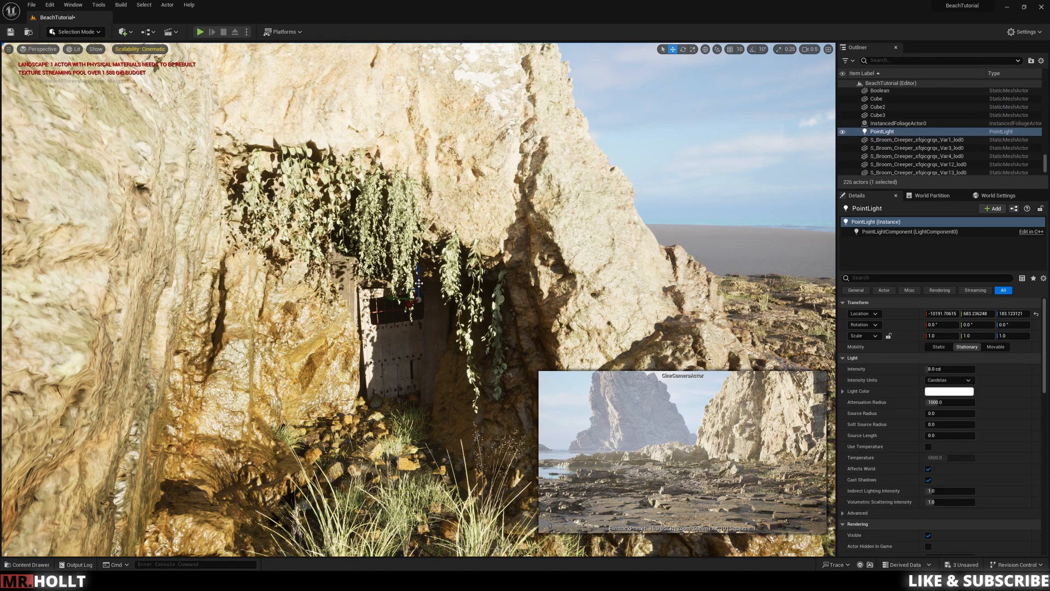
drag(412, 313, 427, 392)
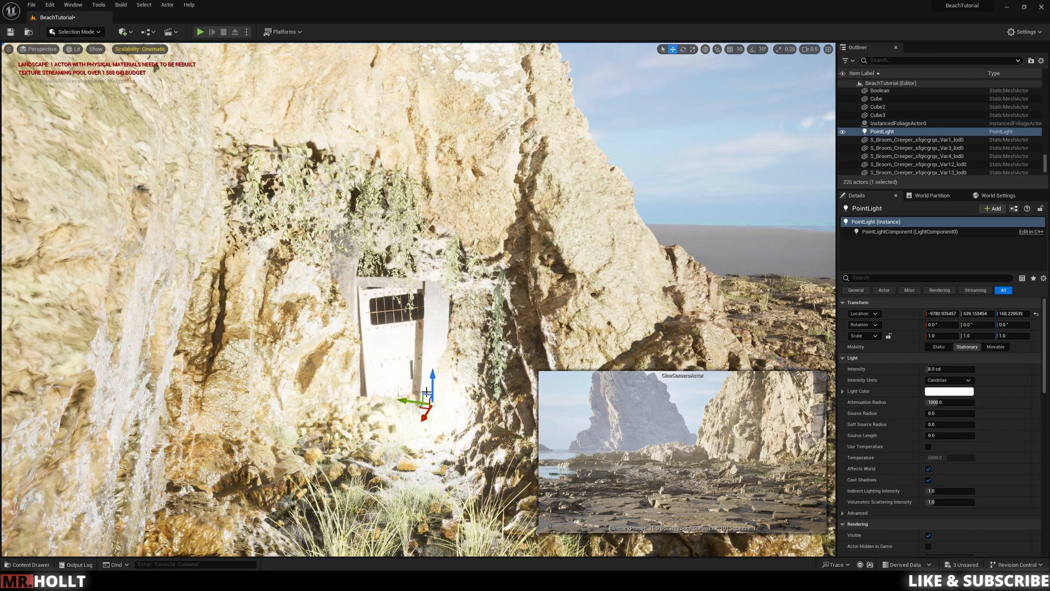
Step: Raise the point light to the height of the door's lintel, at a Z location of about 258.8
key(w)
key(q)
key(q)
key(q)
key(q)
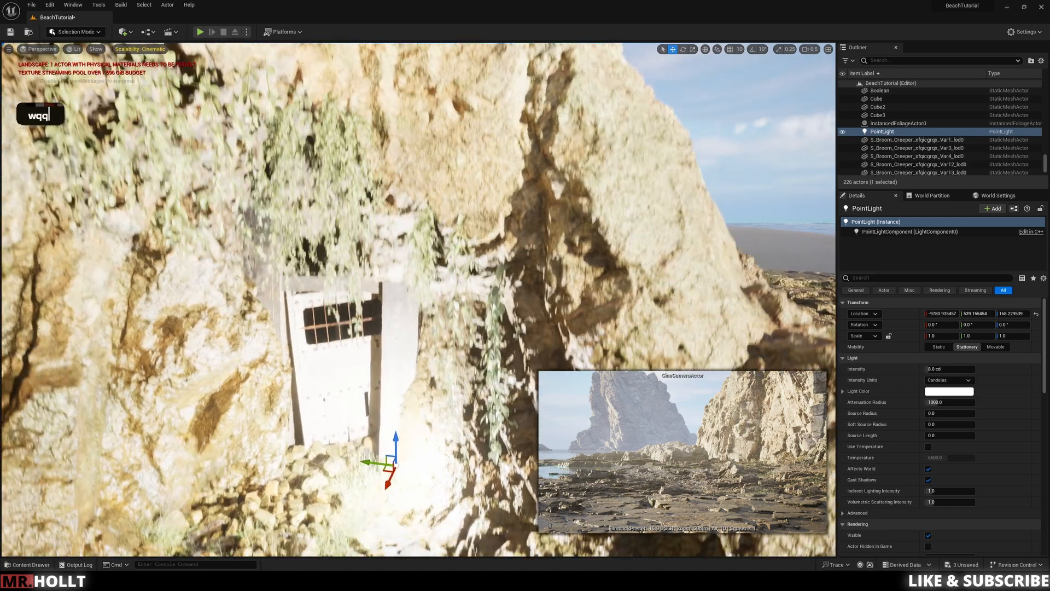
key(w)
key(a)
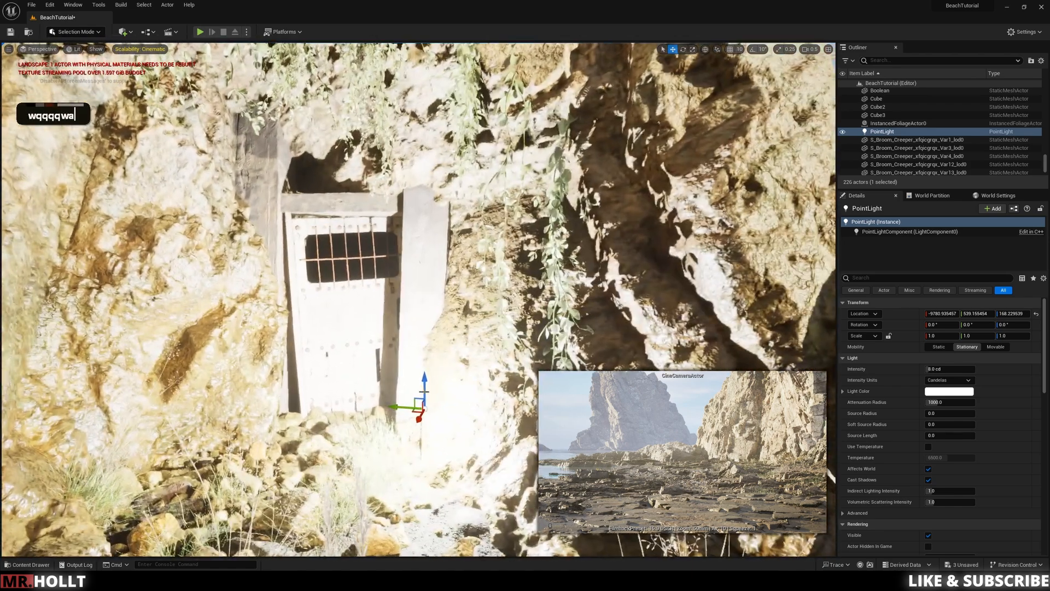
drag(425, 391, 434, 196)
Step: Set the point light's intensity to 0.2 cd and shift it in front of the lintel, to an X location of about -9741.3
click(939, 370)
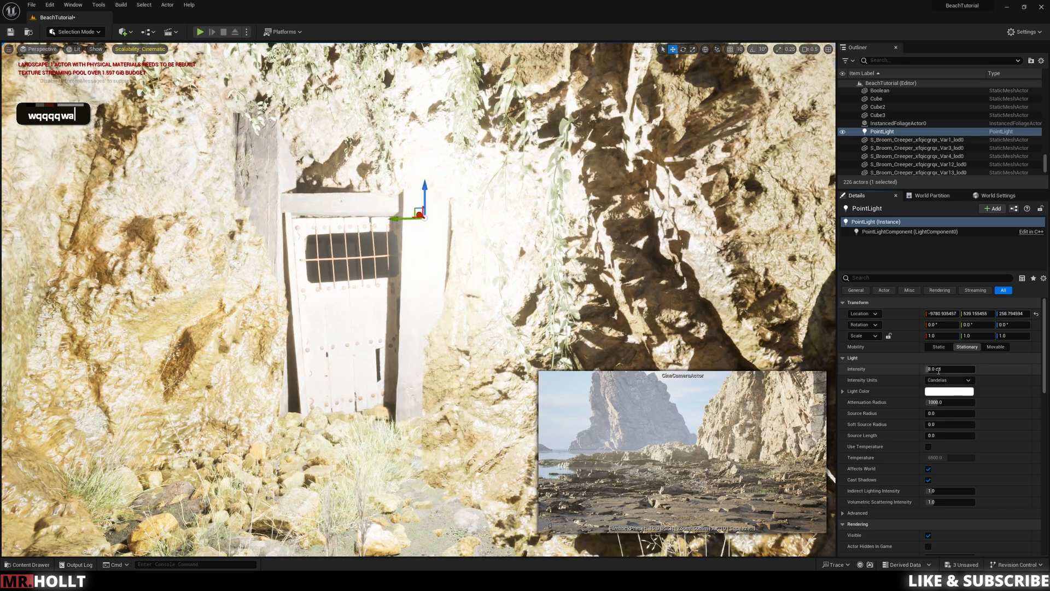
text(.2)
key(Return)
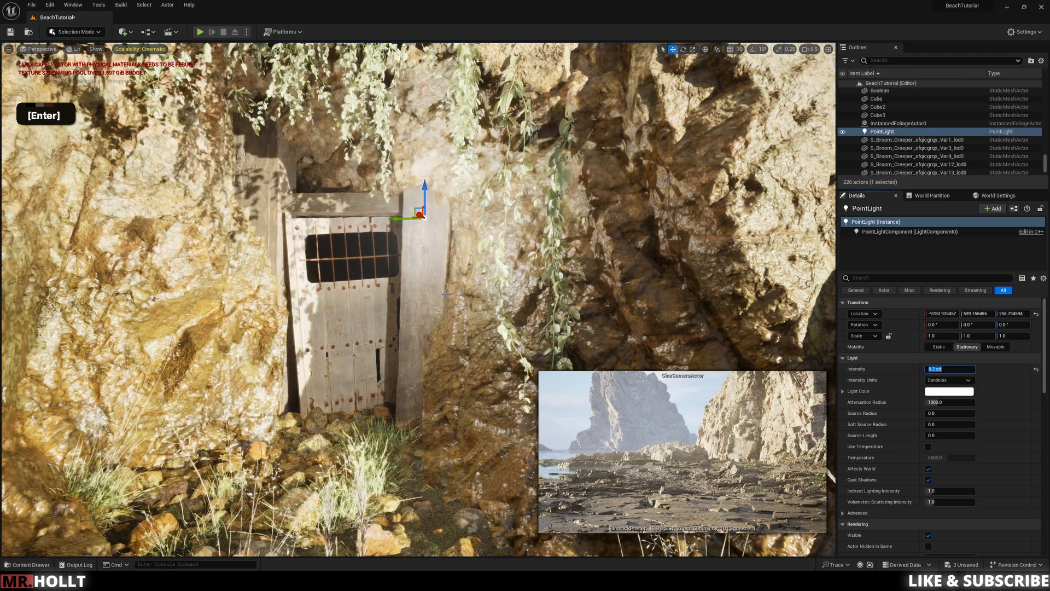
drag(406, 220, 330, 228)
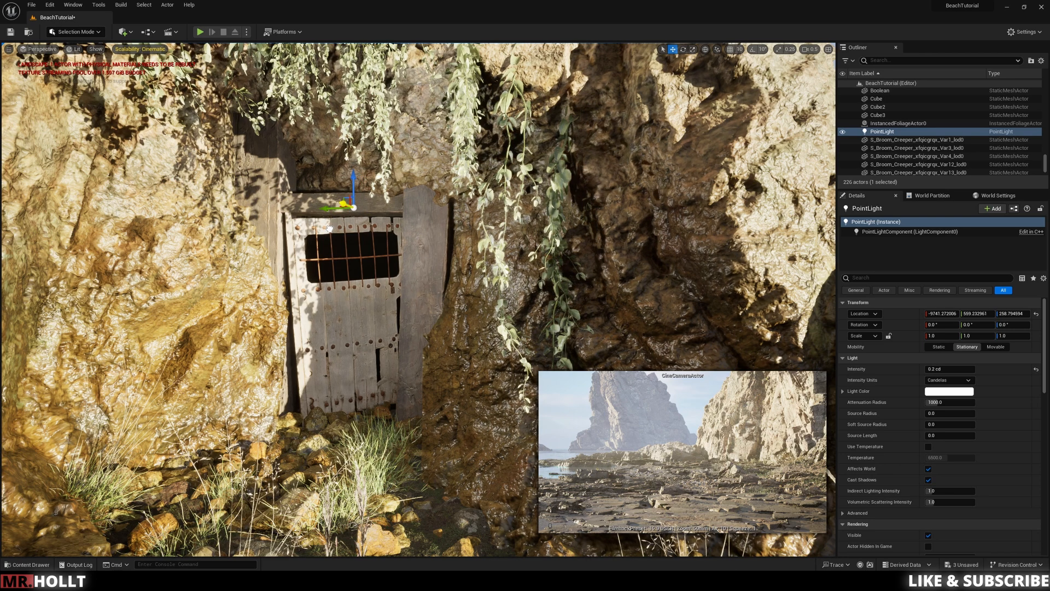
Step: Lower the point light in front of the door to a Z location of about 241.2 and set its intensity to 0.05 cd
drag(344, 187, 344, 234)
click(945, 369)
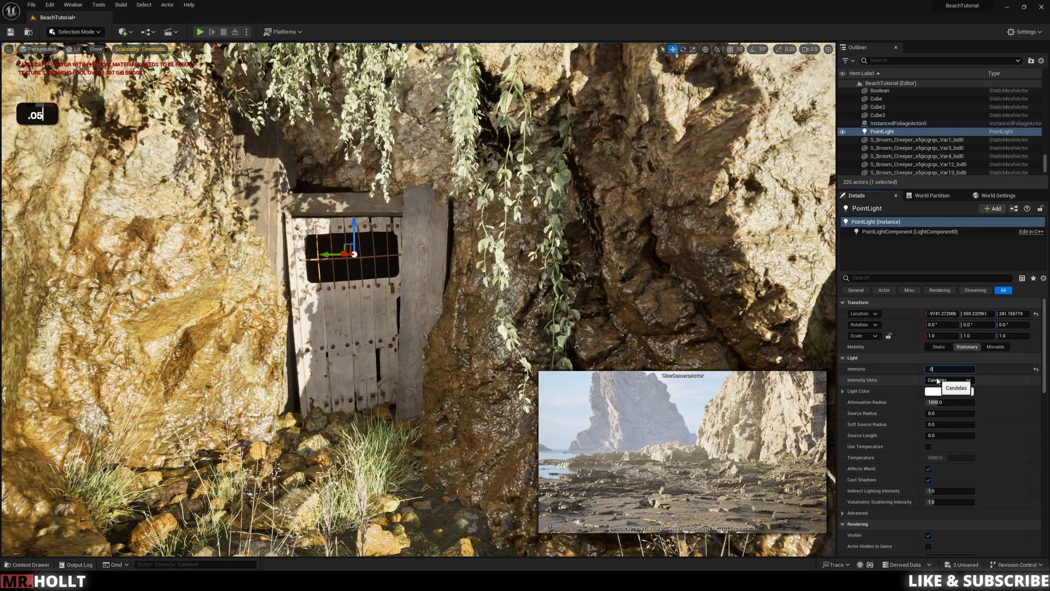
text(.05)
key(Return)
right_drag(527, 281, 527, 281)
key(w)
key(q)
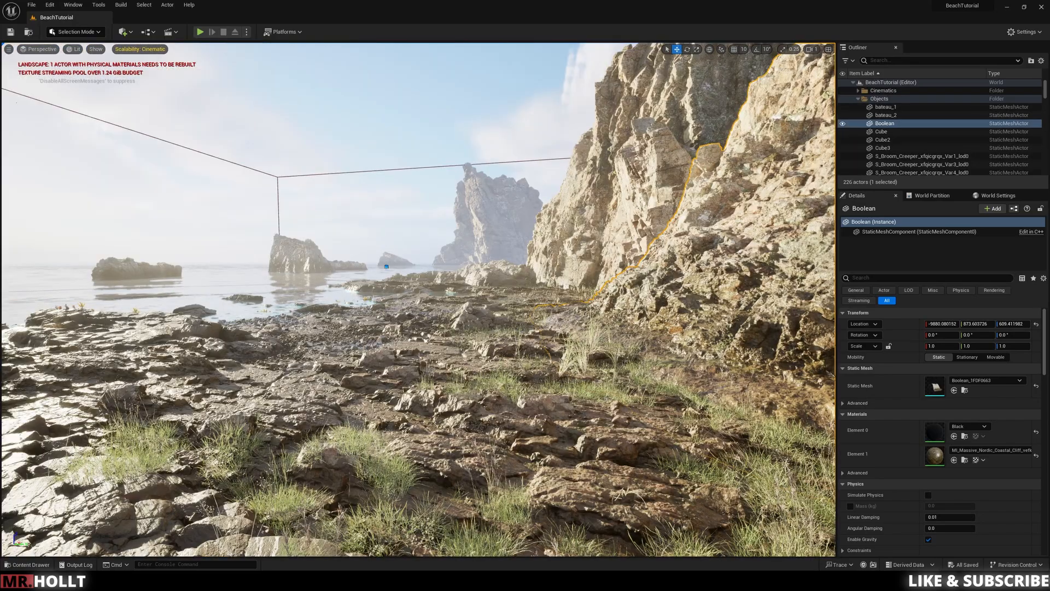
Step: Create a new material named M_Fogcard in the project's main Content folder
right_drag(374, 250, 374, 250)
key(w)
key(s)
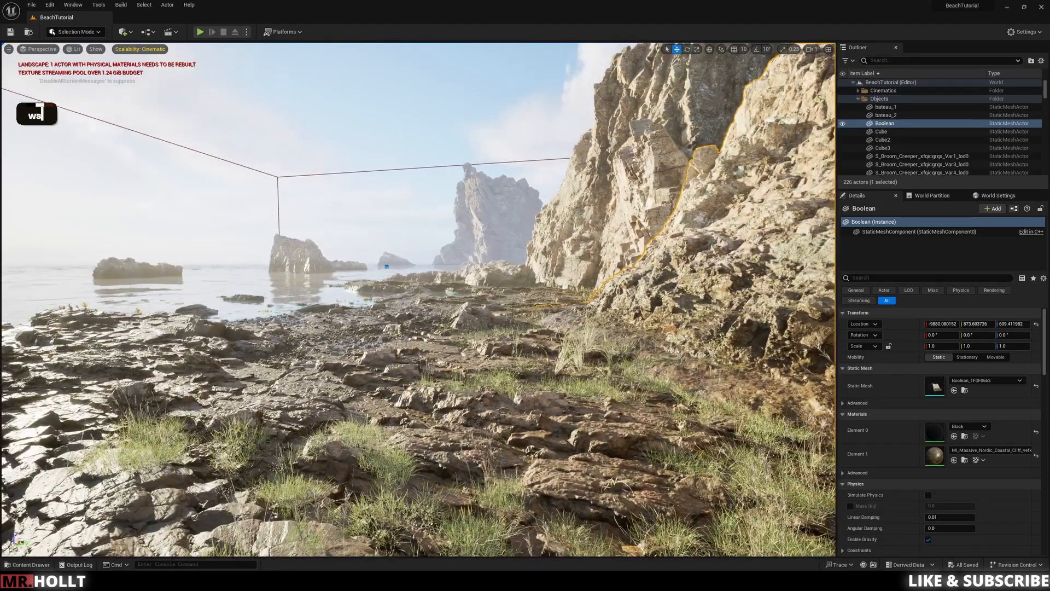
key(ctrl+space)
right_click(388, 472)
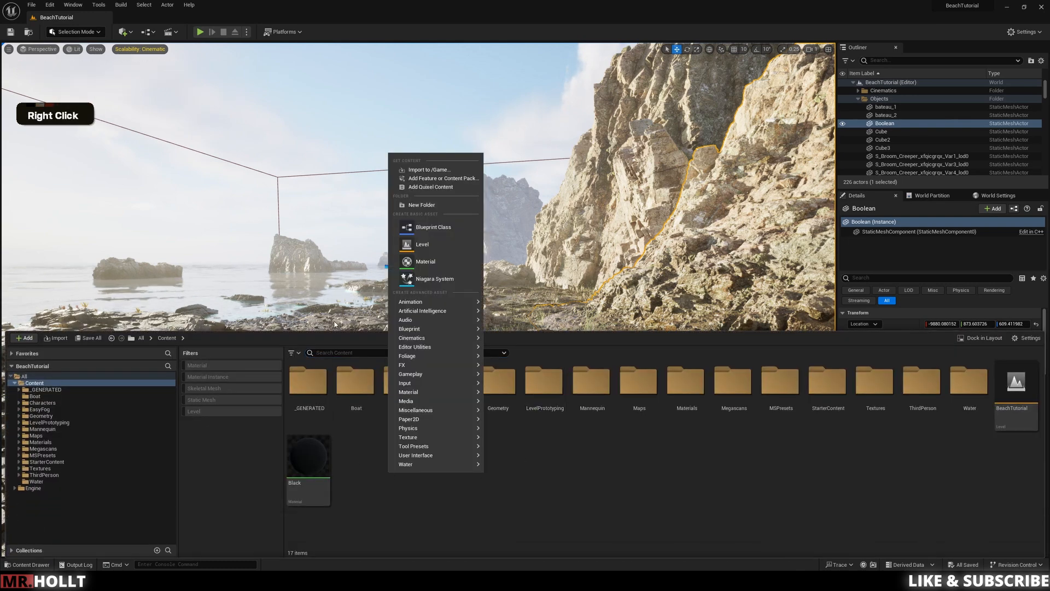
click(411, 258)
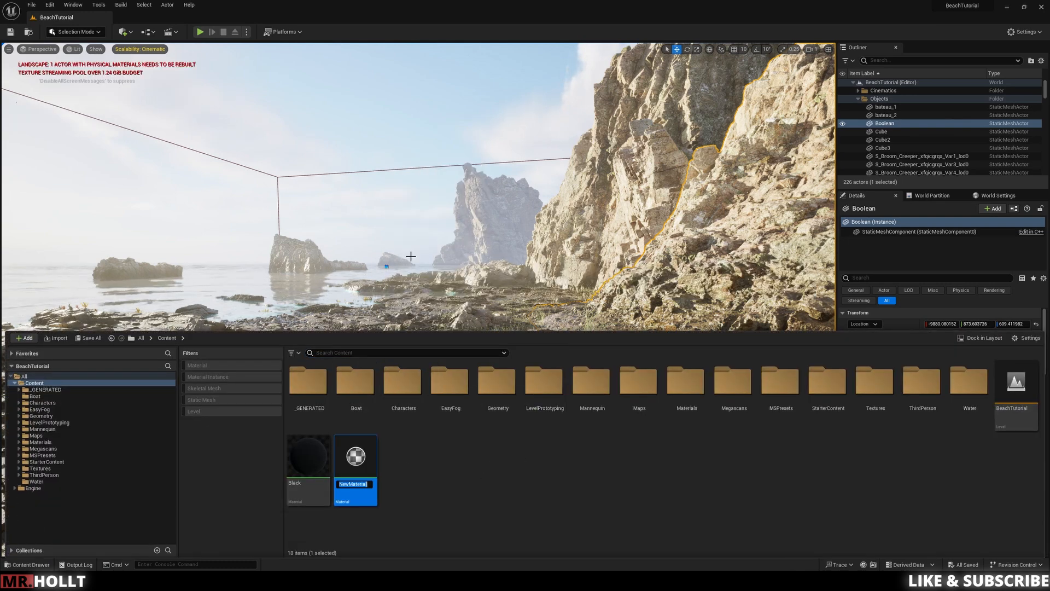
key(shift)
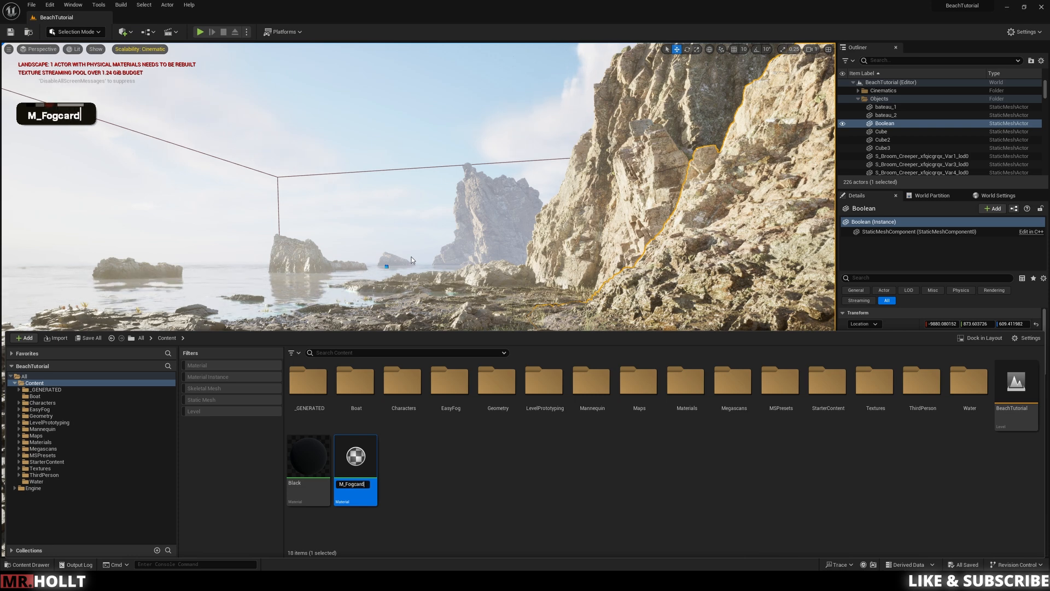
key(Return)
Step: Open the M_Fogcard material for editing and set its blend mode to Translucent
double_click(355, 456)
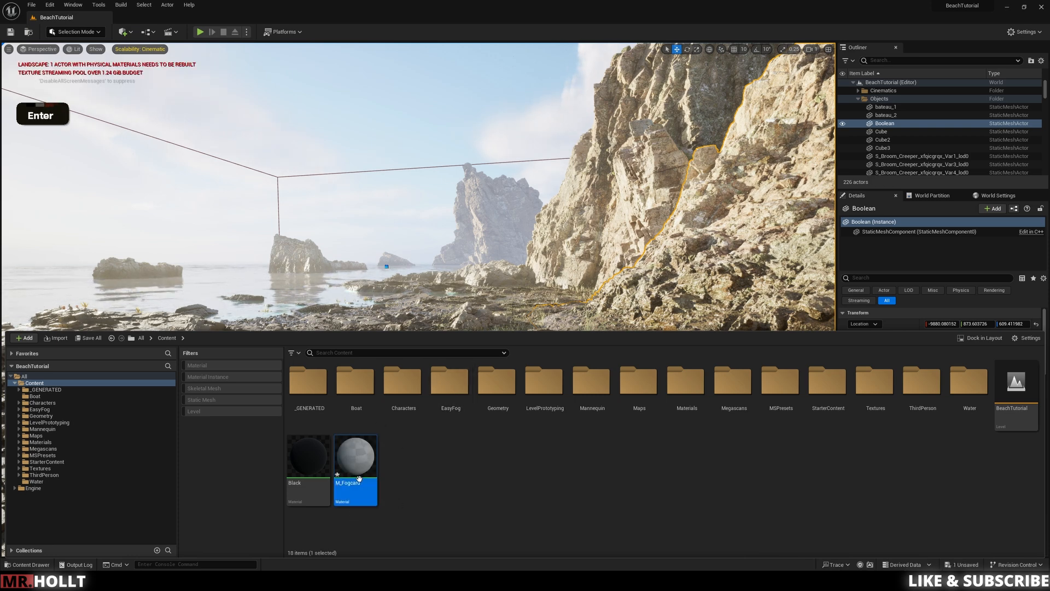
right_drag(407, 250, 498, 268)
scroll(498, 269, down, 1)
scroll(498, 269, down, 2)
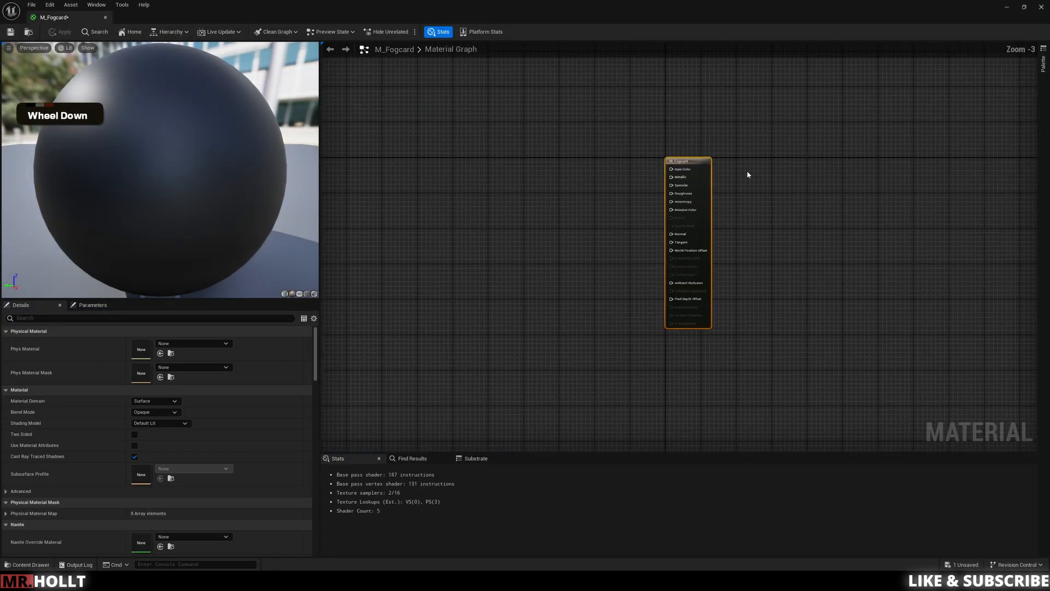
click(147, 414)
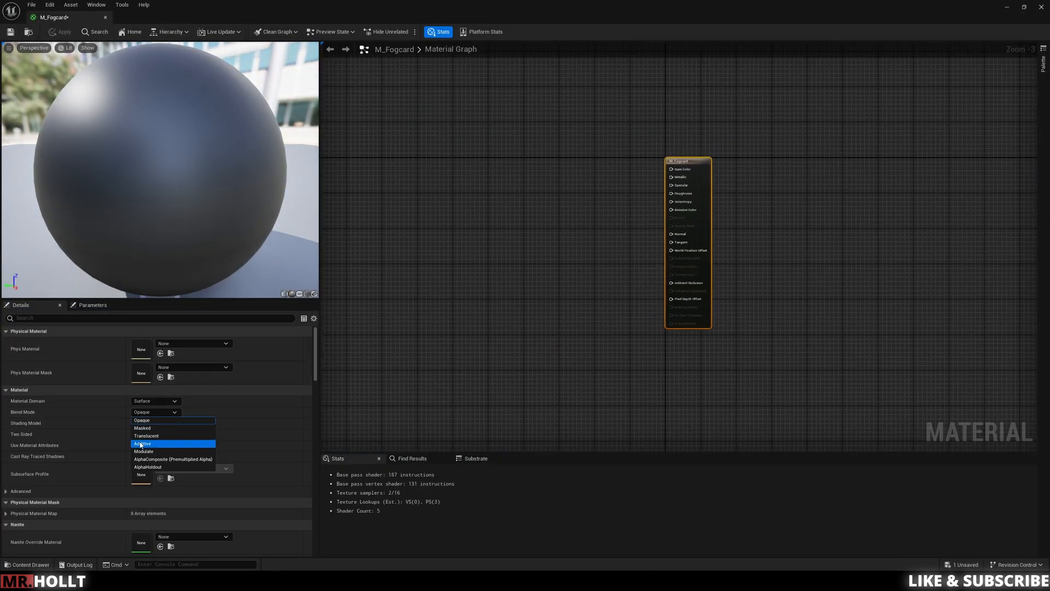
click(146, 435)
Step: Add a RadialGradientExponential node to the material graph and connect its output to Base Color
right_drag(495, 232, 548, 222)
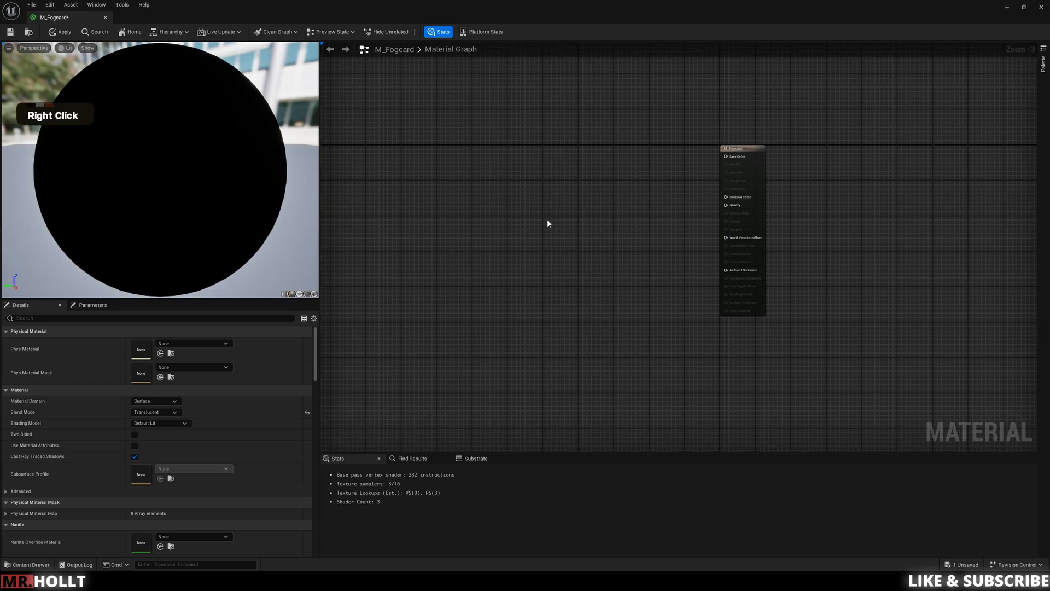
right_click(462, 164)
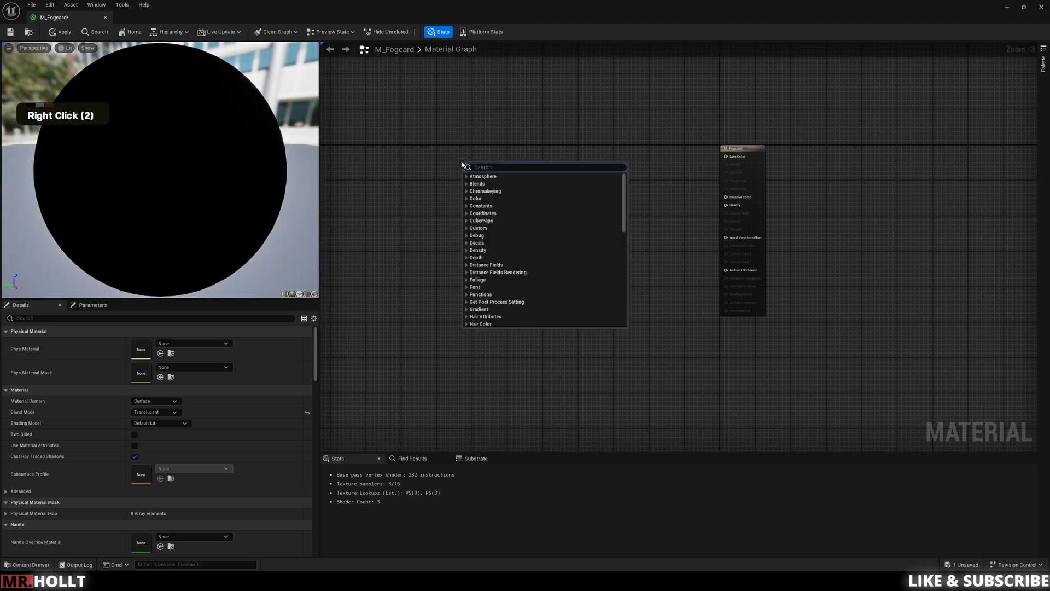
text(rad)
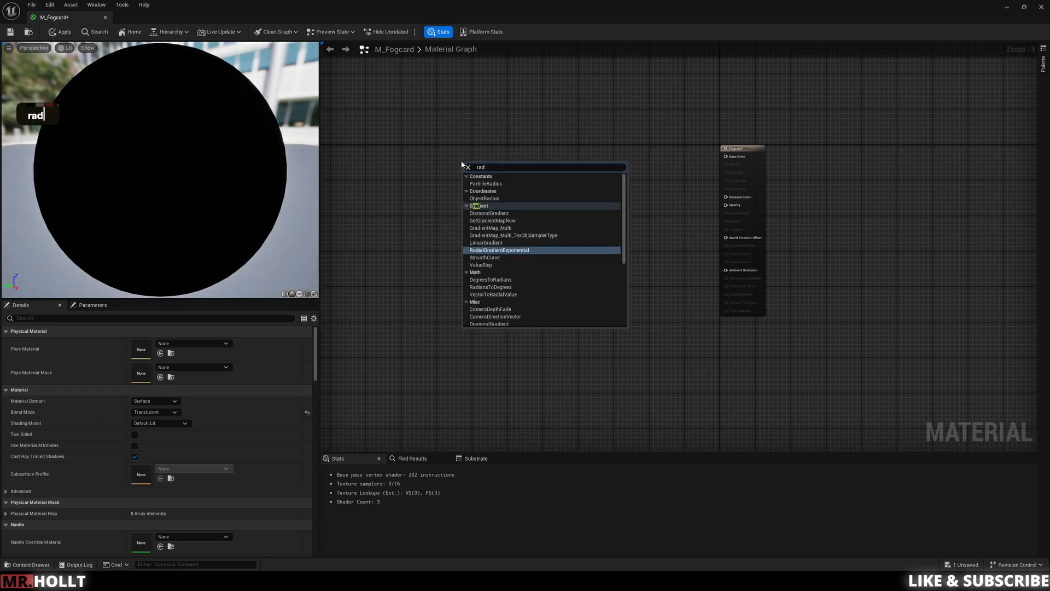
key(Return)
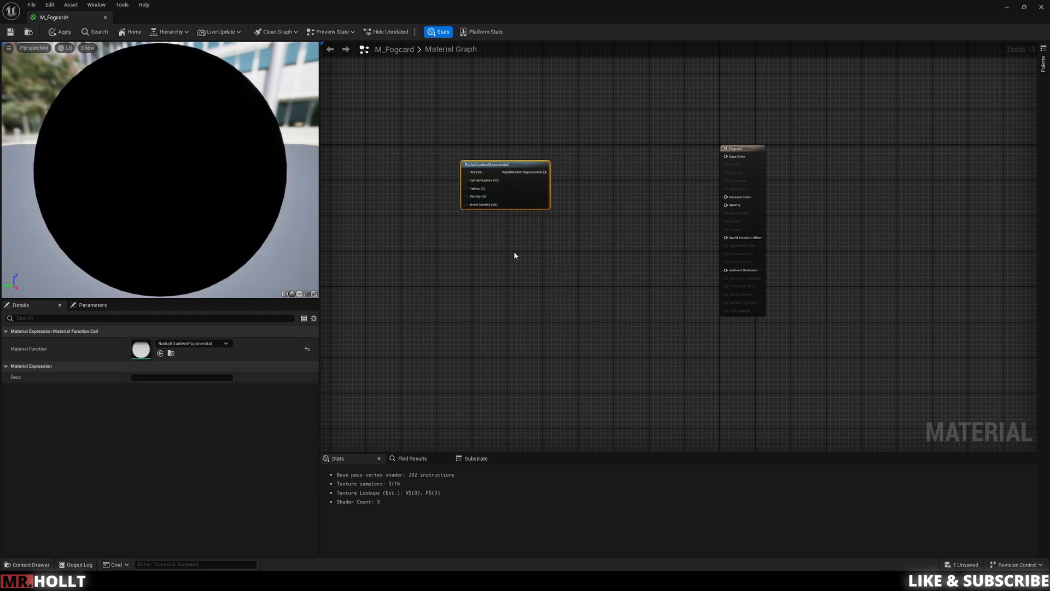
right_drag(575, 166, 514, 202)
scroll(514, 202, up, 1)
drag(469, 203, 680, 189)
Step: Add a Depth Fade node and place it below the RadialGradientExponential node
right_drag(544, 304, 579, 260)
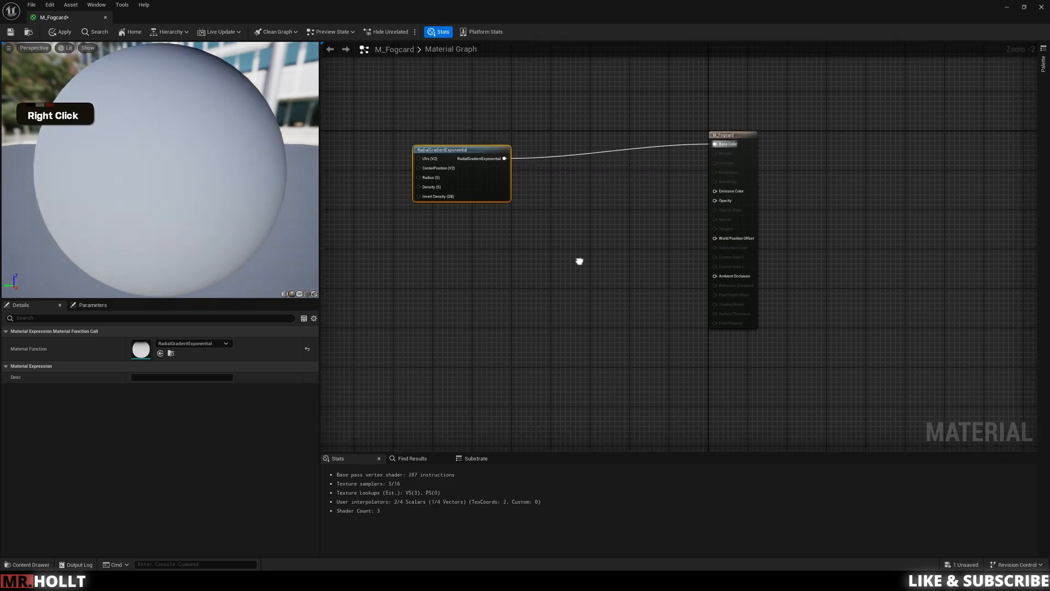
scroll(559, 249, down, 2)
scroll(582, 257, up, 2)
right_drag(567, 259, 652, 244)
right_click(541, 288)
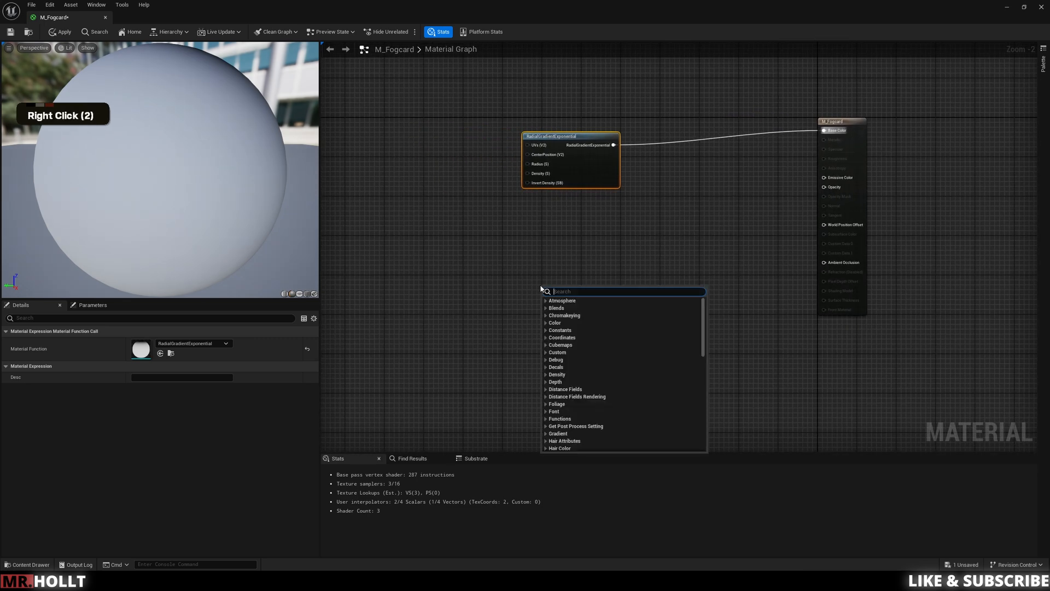
text(depth)
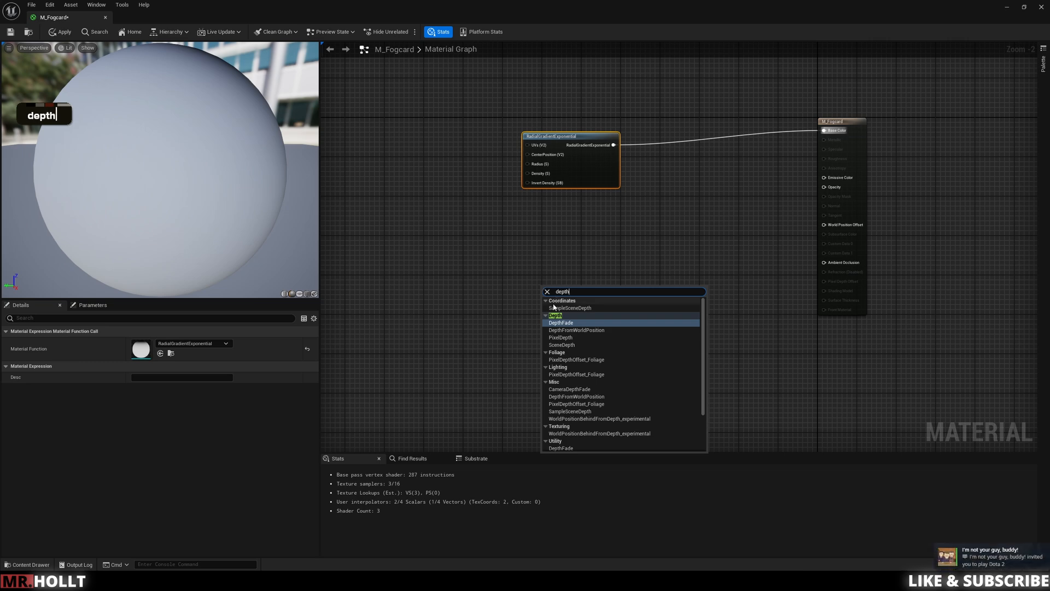
key(Return)
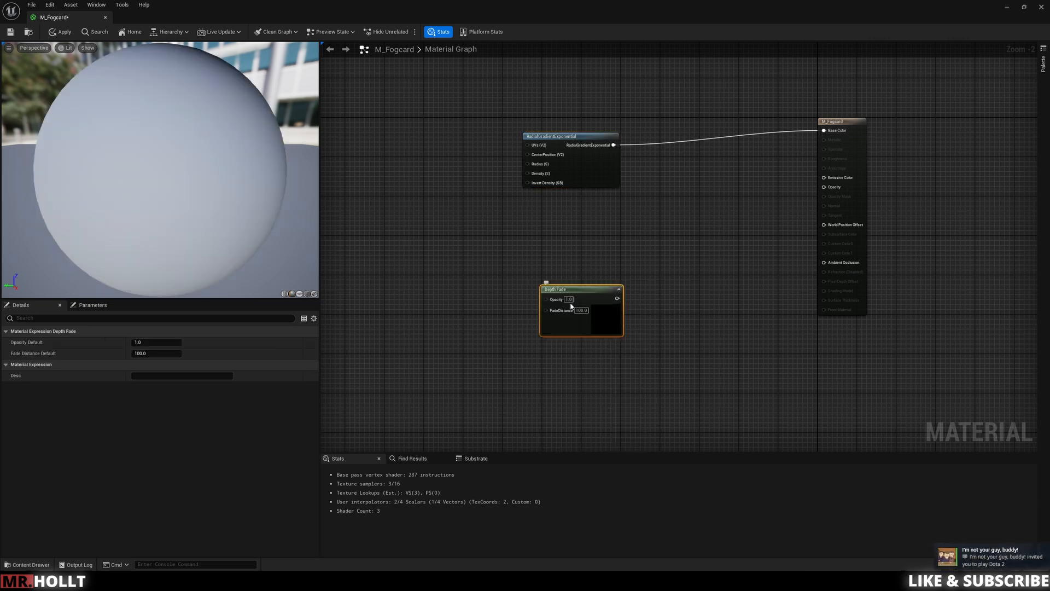
drag(571, 306, 548, 329)
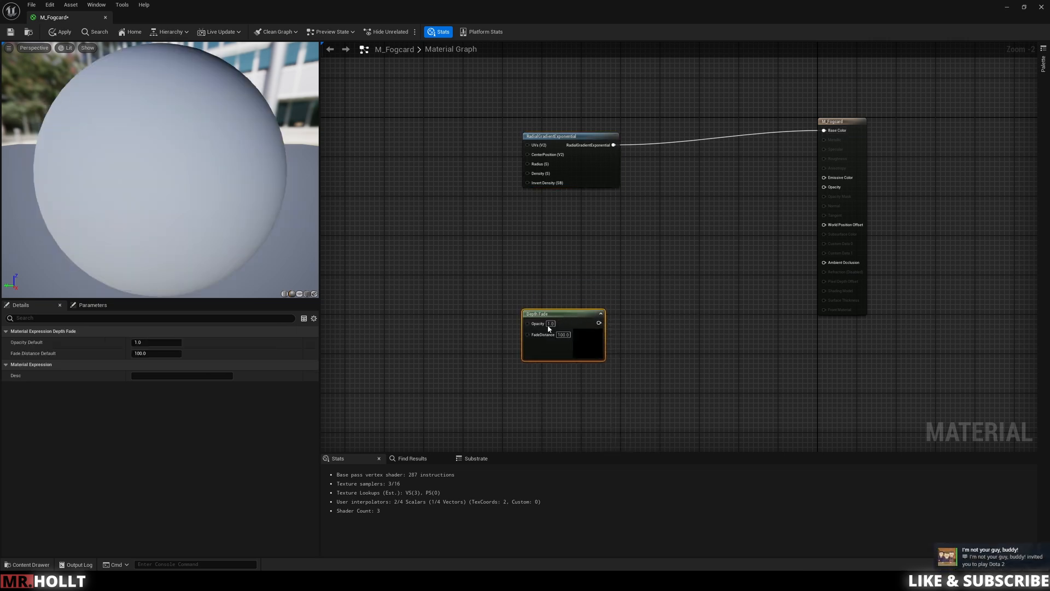
Step: Add two scalar parameter nodes, one above the other, on the input side of the Depth Fade node
right_drag(381, 293, 497, 281)
key(s)
click(505, 296)
text(sss)
click(521, 346)
text(ss)
Step: Rename the upper scalar parameter as Opacity and connect it to the Depth Fade node's Opacity input
click(535, 298)
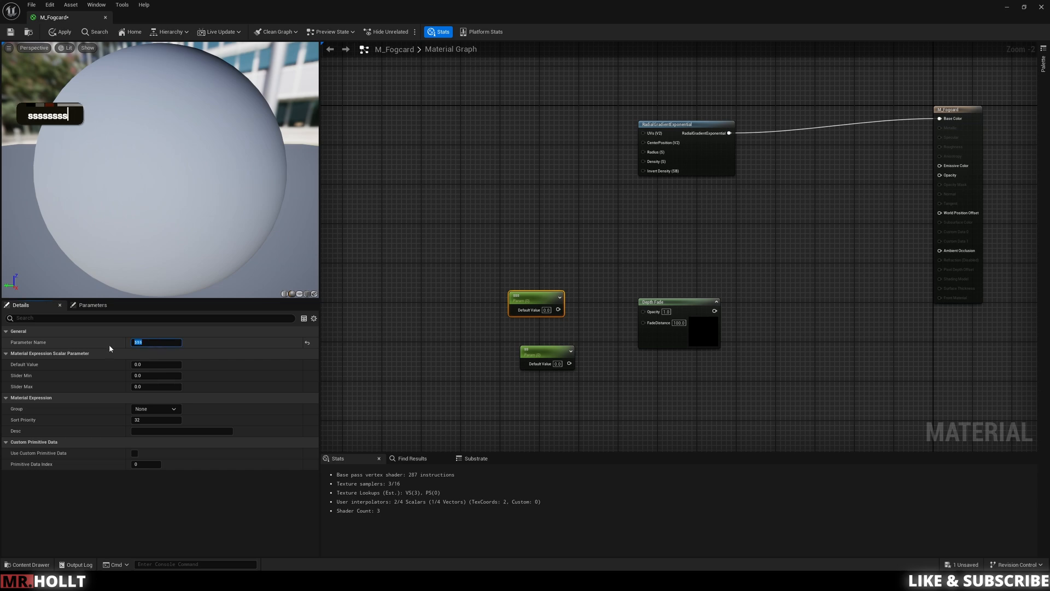
text(Op)
key(BackSpace)
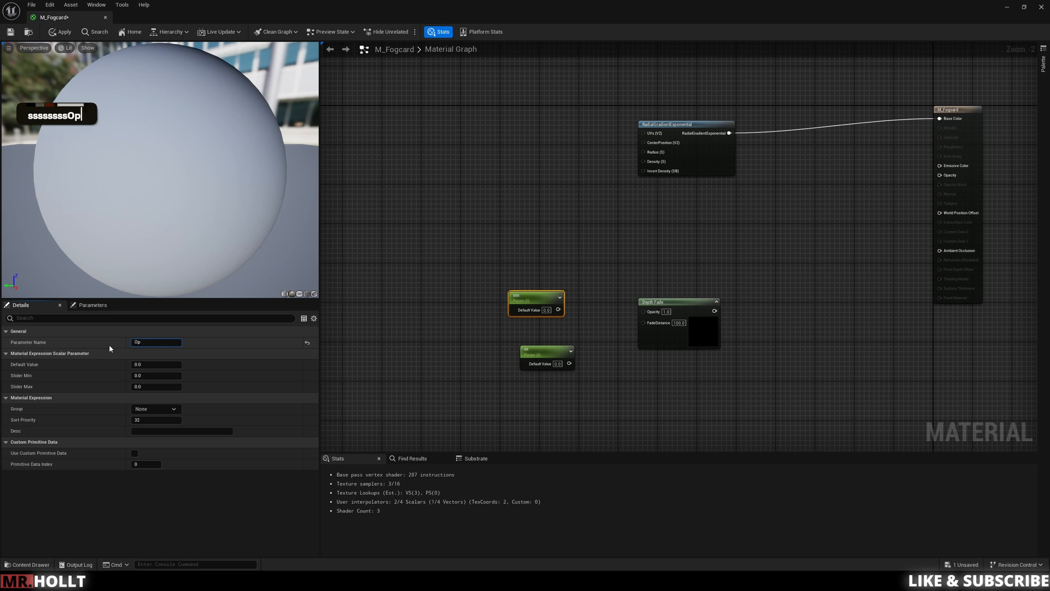
text(acity)
click(459, 364)
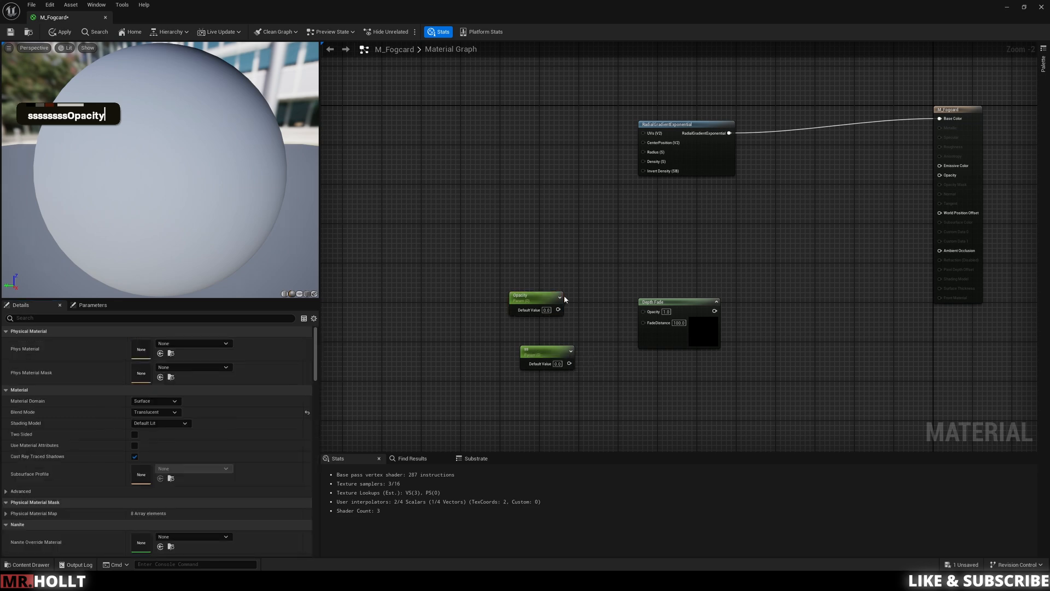
drag(559, 309, 645, 311)
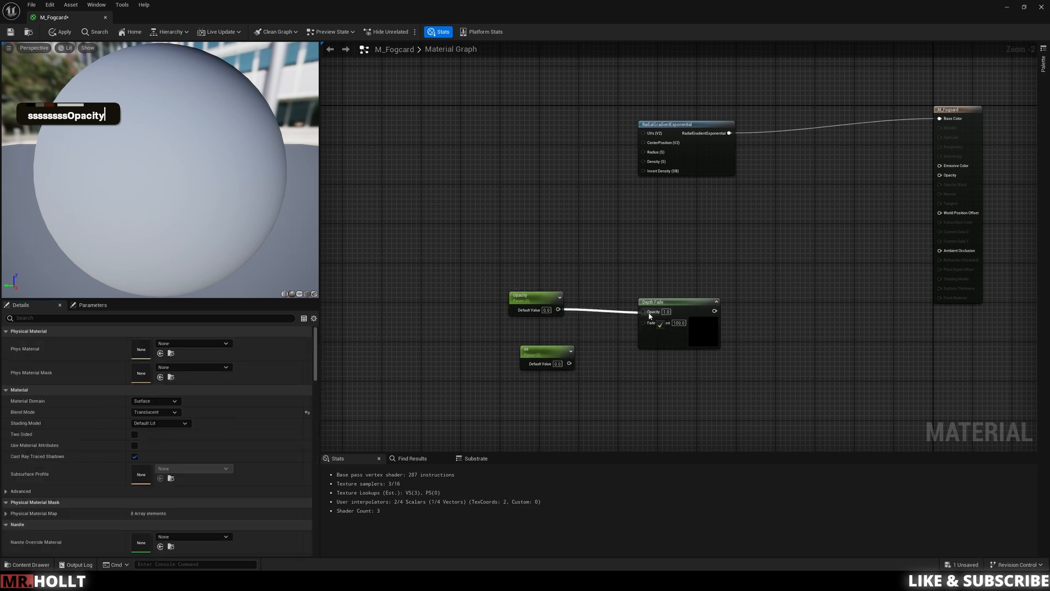
Step: Rename the lower scalar parameter as Distance and connect it to the Depth Fade node's FadeDistance input
click(525, 366)
text(Distance)
key(Return)
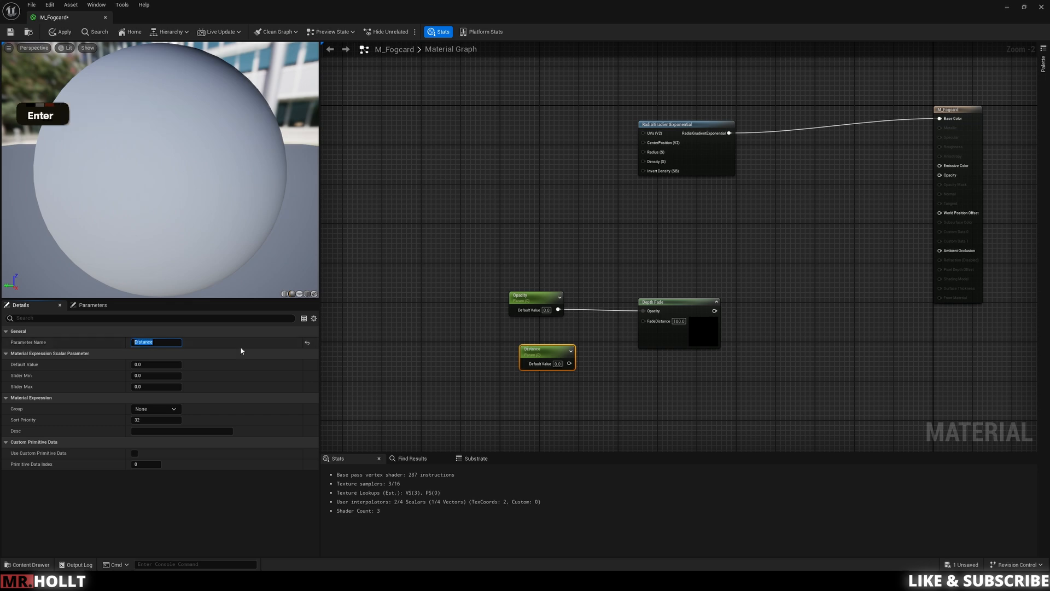
drag(569, 364, 644, 321)
Step: Set the default values of both the Distance and Opacity parameters to 1
text(1)
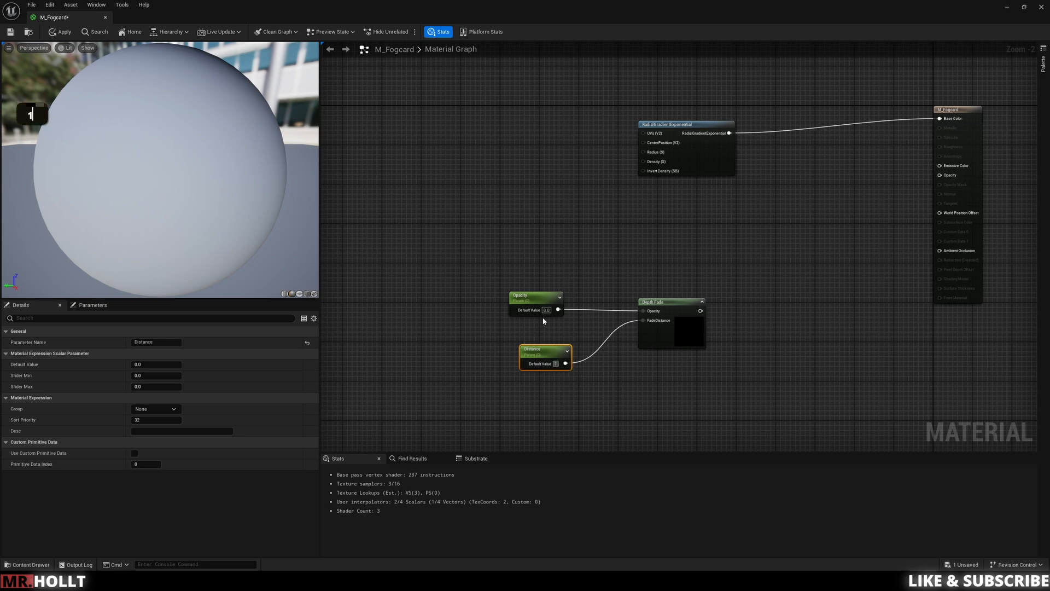
click(545, 310)
double_click(546, 310)
text(1)
click(609, 290)
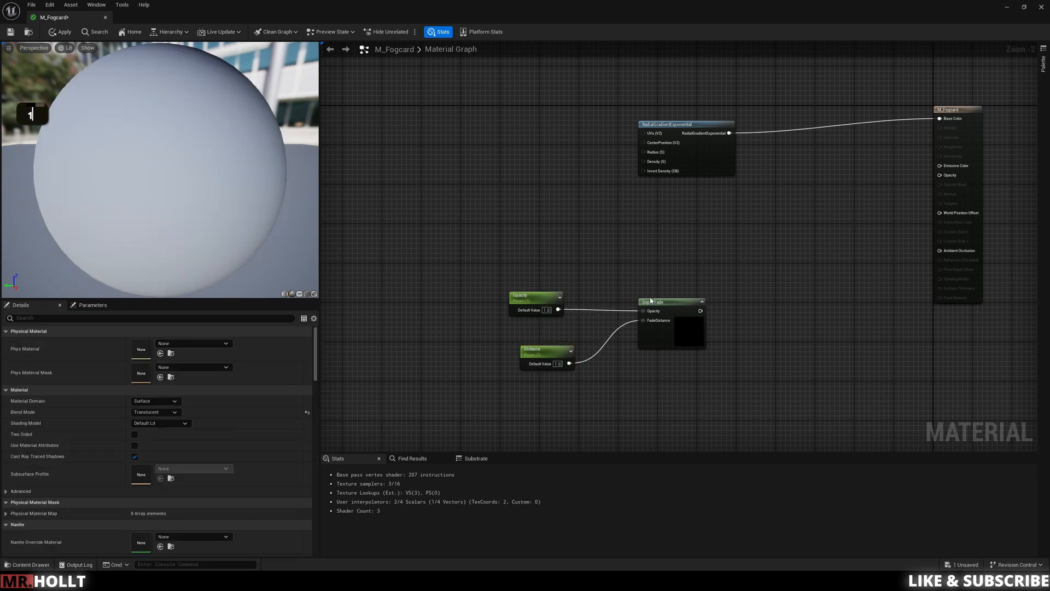
Step: Add a Multiply node, feeding the RadialGradientExponential output into A and the Depth Fade output into B
click(743, 307)
drag(700, 310, 771, 273)
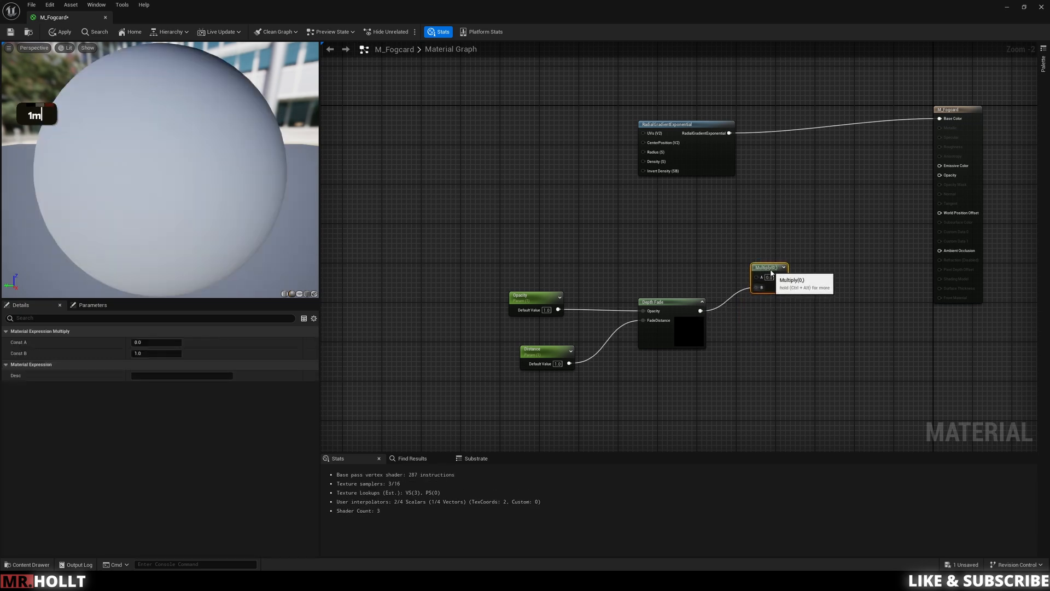
drag(729, 133, 757, 277)
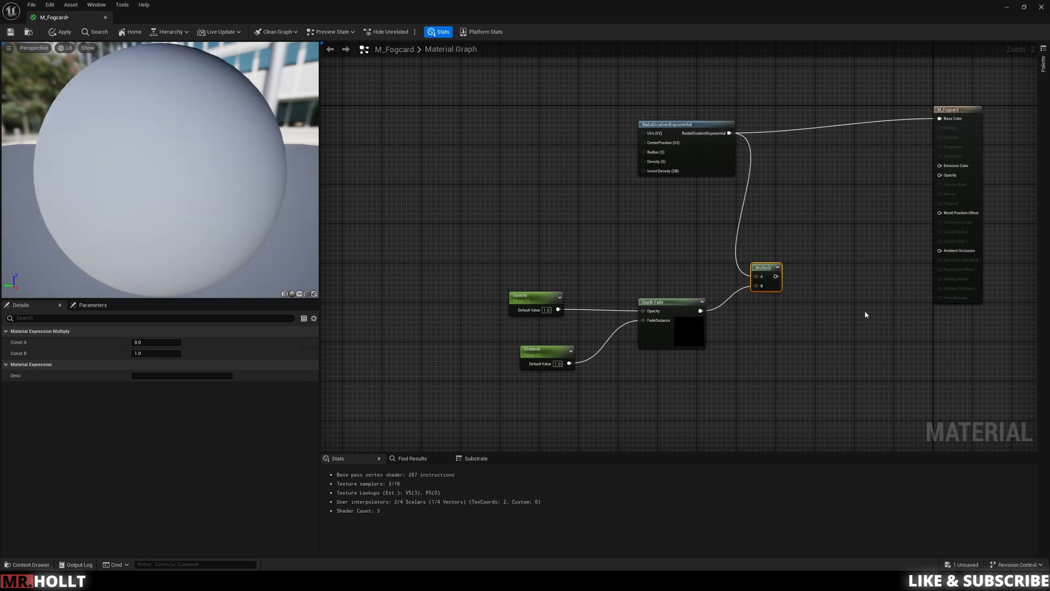